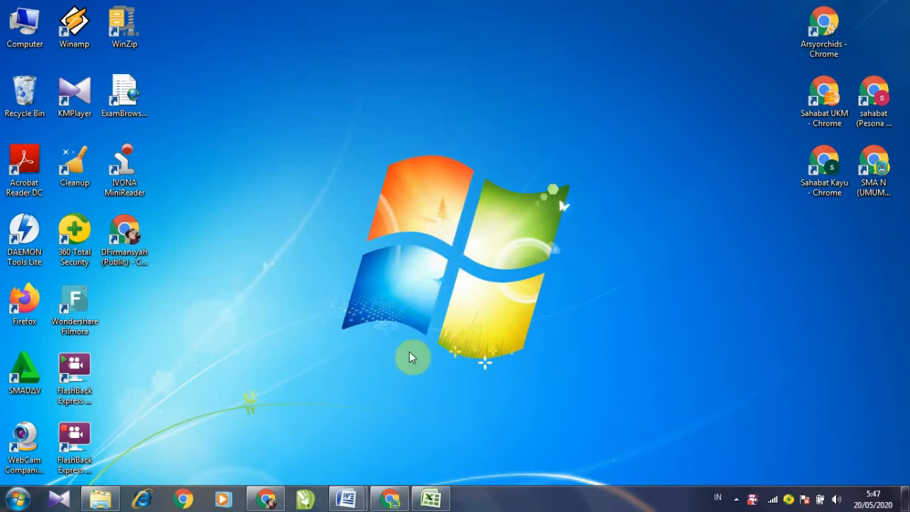
# Step: Open the 'lat input soal manual' Word document and look over questions 1 to 3
pyautogui.moveTo(347, 499)
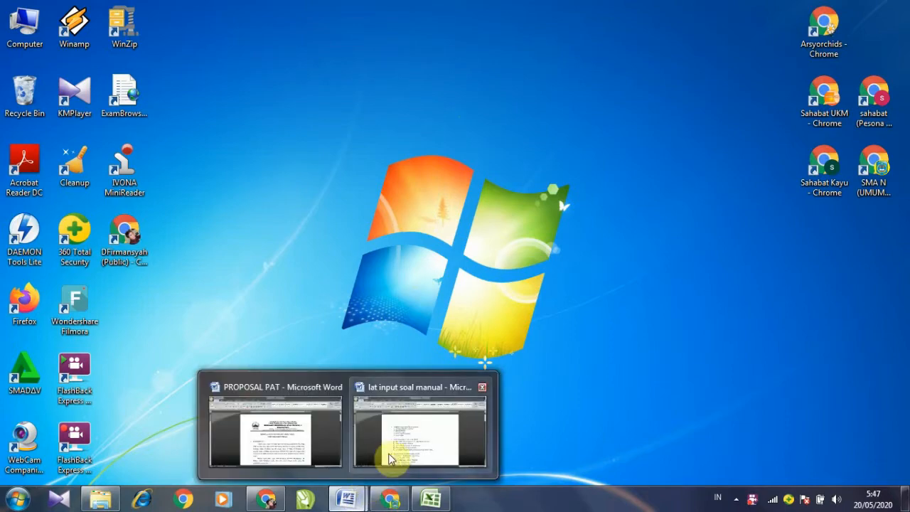
pyautogui.click(396, 445)
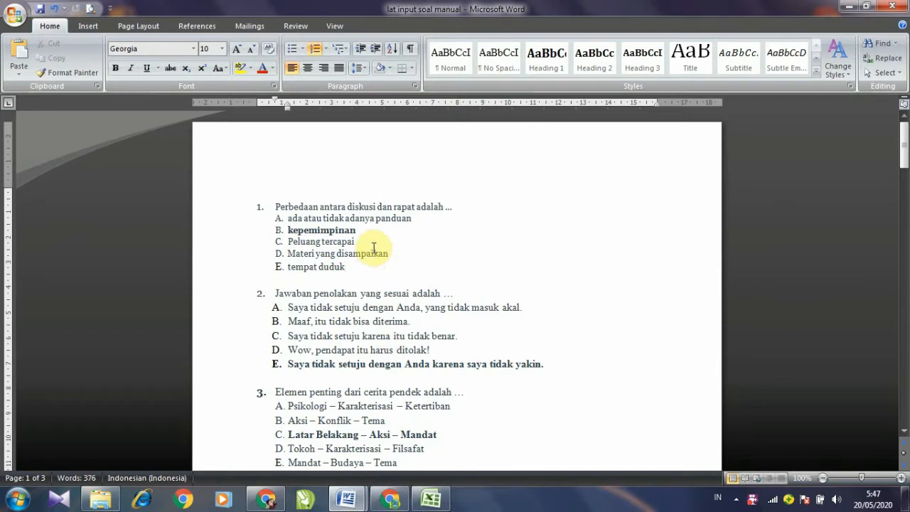
pyautogui.scroll(-2, 372, 247)
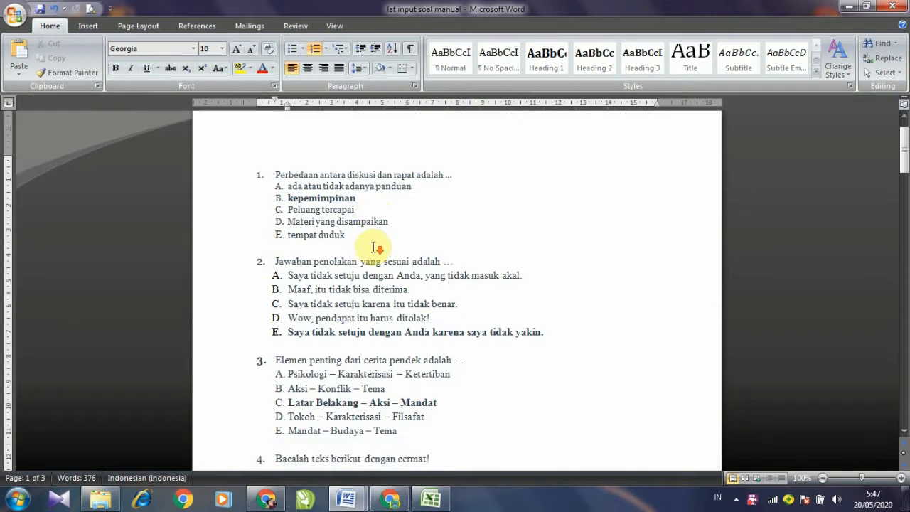
pyautogui.scroll(-2, 373, 247)
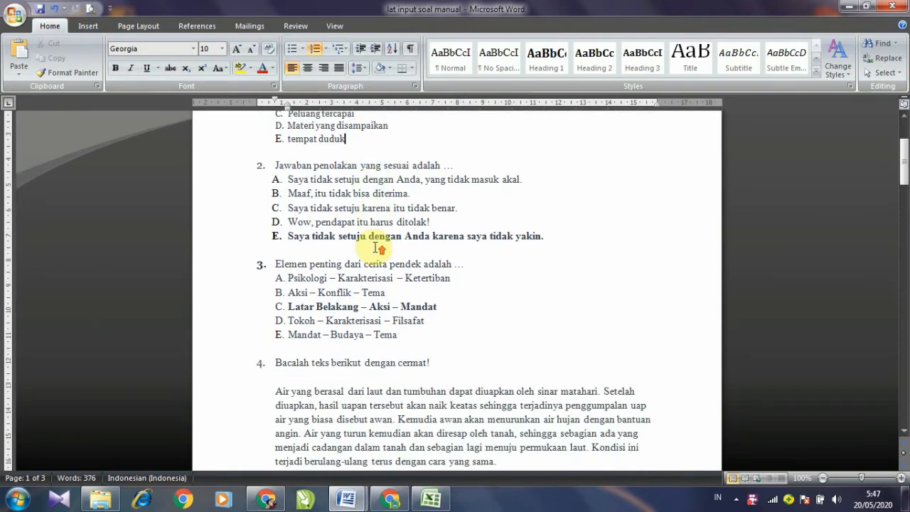
pyautogui.scroll(3, 366, 238)
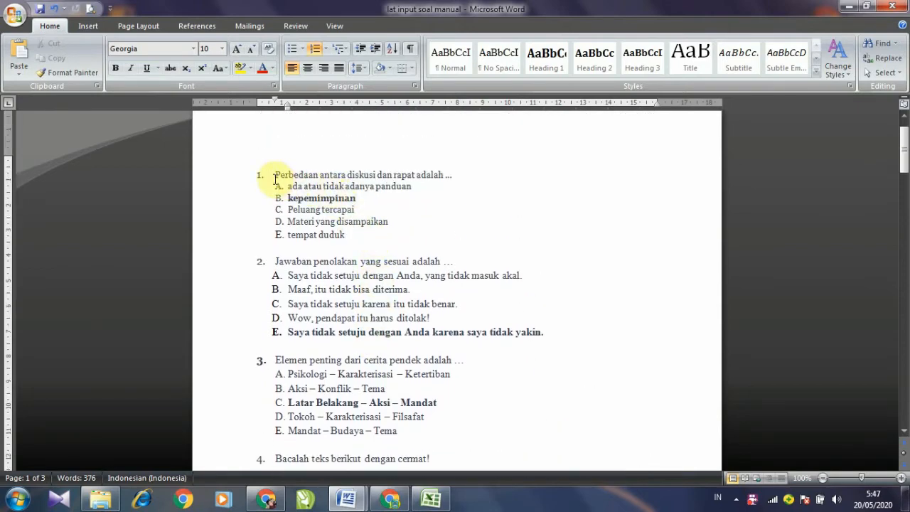
pyautogui.moveTo(276, 176); pyautogui.dragTo(325, 370)
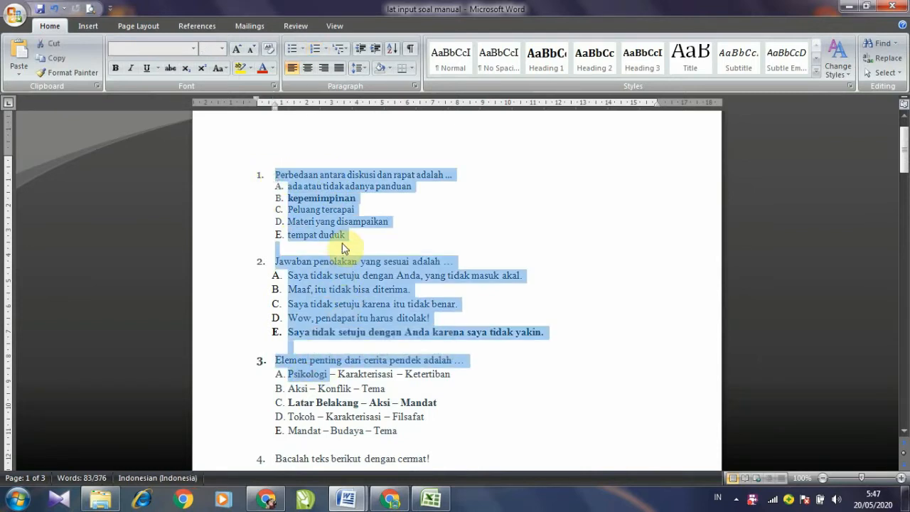
pyautogui.click(347, 237)
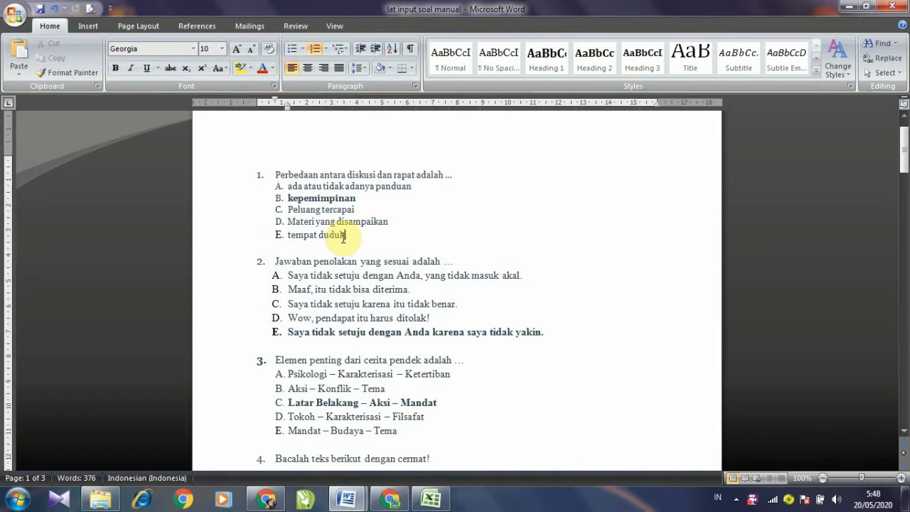
# Step: Read through the remaining questions, checking question 8's Hanacaraka font, then return to the top
pyautogui.scroll(-6, 344, 238)
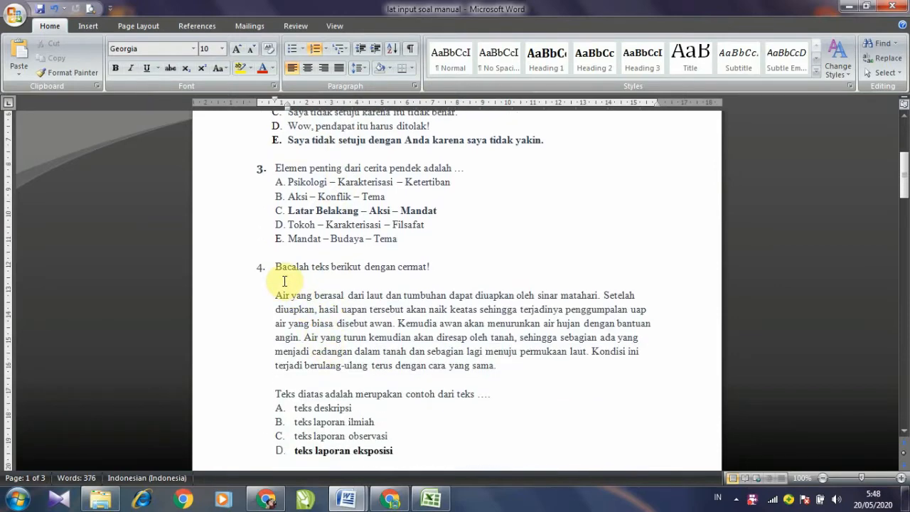
pyautogui.scroll(-6, 336, 347)
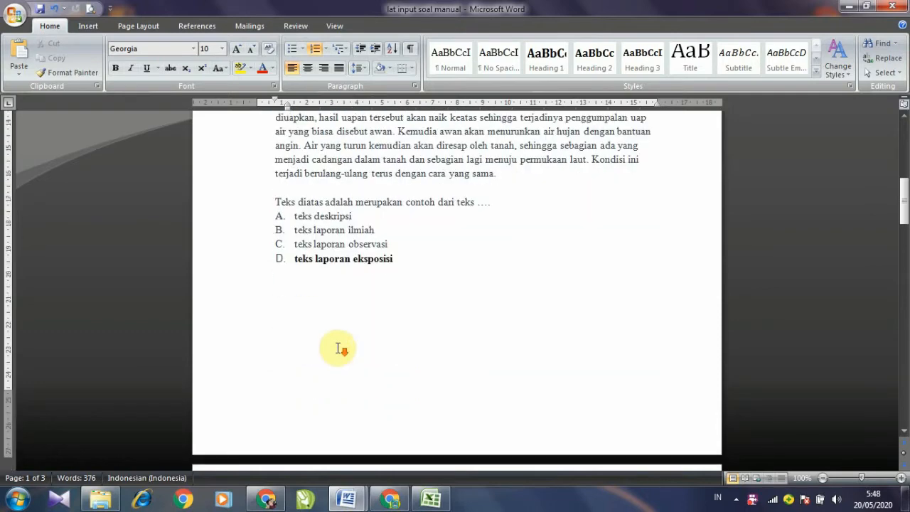
pyautogui.scroll(-8, 339, 347)
pyautogui.scroll(-5, 371, 346)
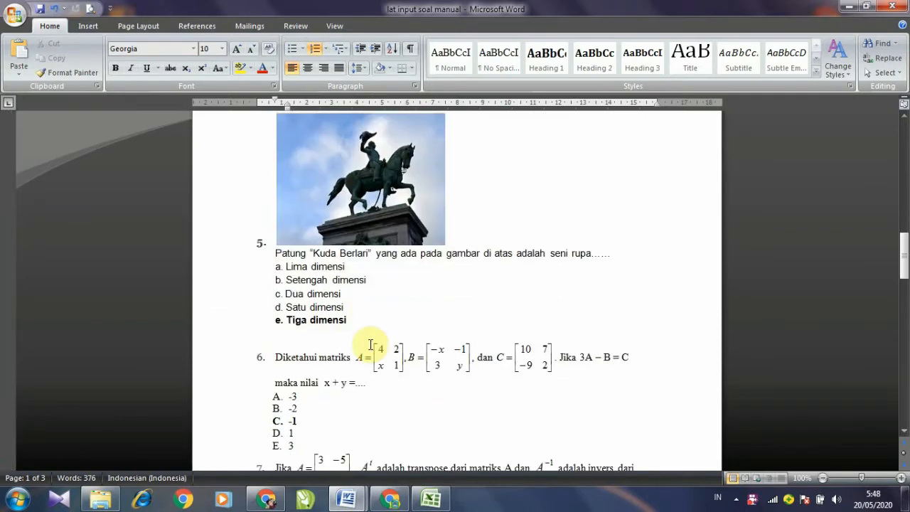
pyautogui.scroll(-12, 414, 361)
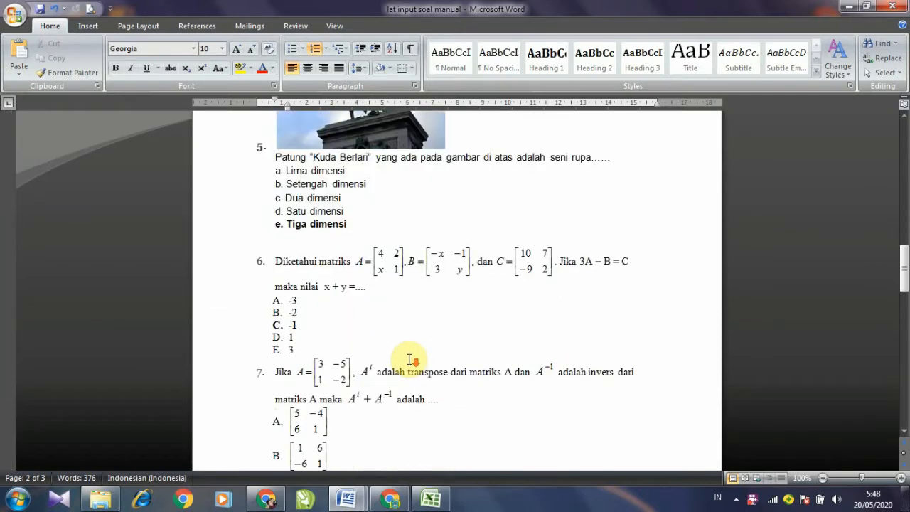
pyautogui.scroll(-2, 349, 339)
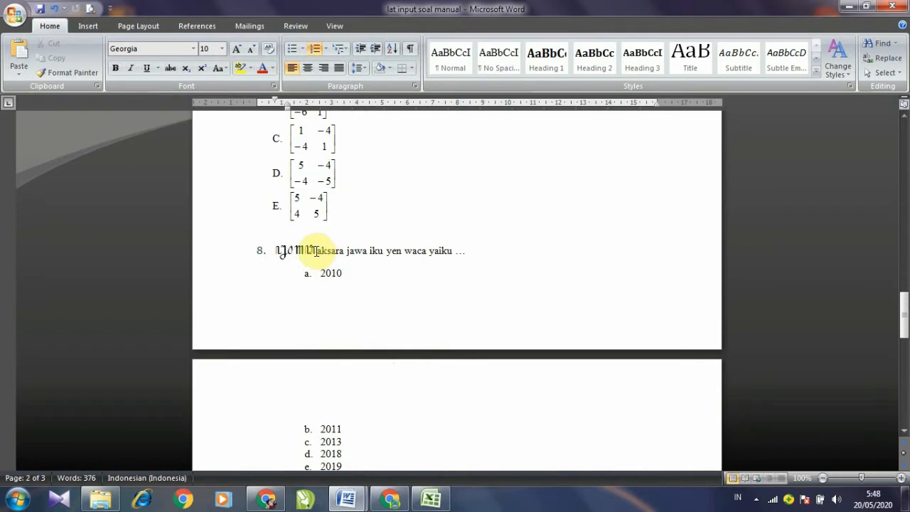
pyautogui.click(313, 250)
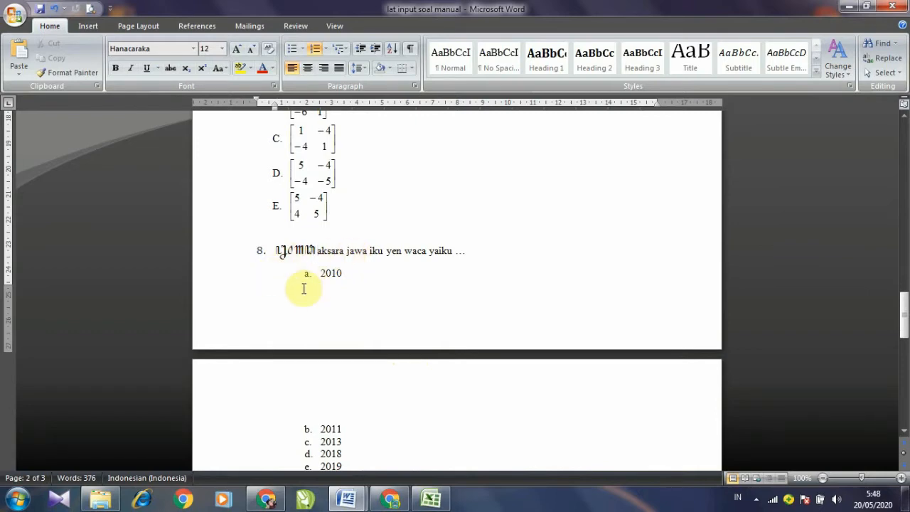
pyautogui.scroll(-3, 310, 316)
pyautogui.scroll(-8, 311, 316)
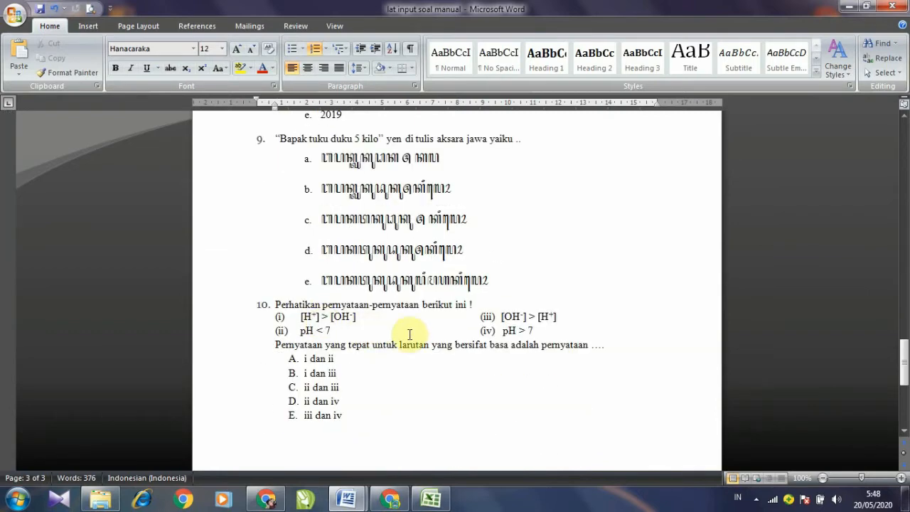
pyautogui.scroll(11, 361, 367)
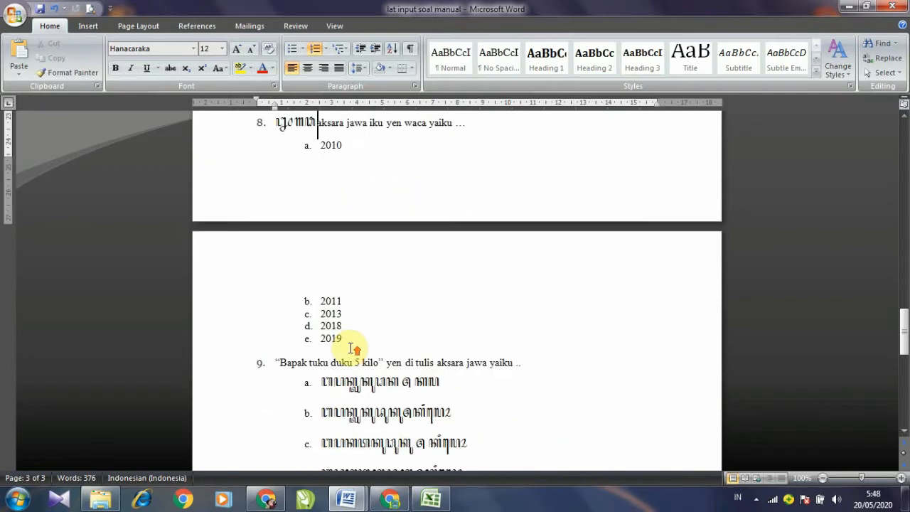
pyautogui.scroll(11, 350, 346)
pyautogui.scroll(-3, 351, 347)
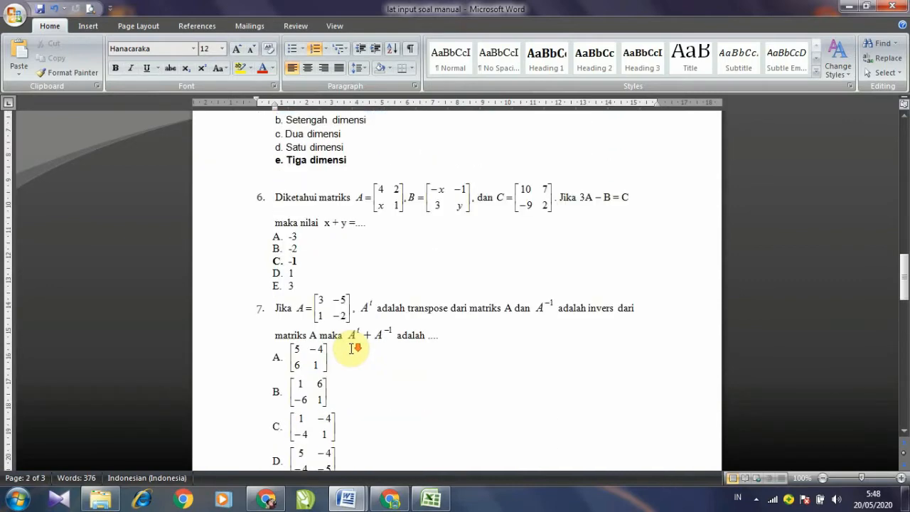
pyautogui.scroll(-3, 350, 347)
pyautogui.scroll(10, 351, 348)
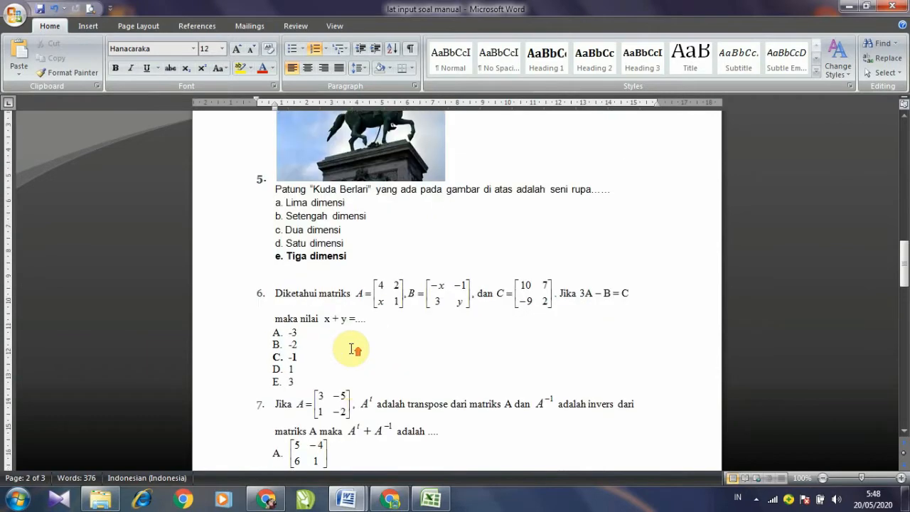
pyautogui.scroll(15, 351, 348)
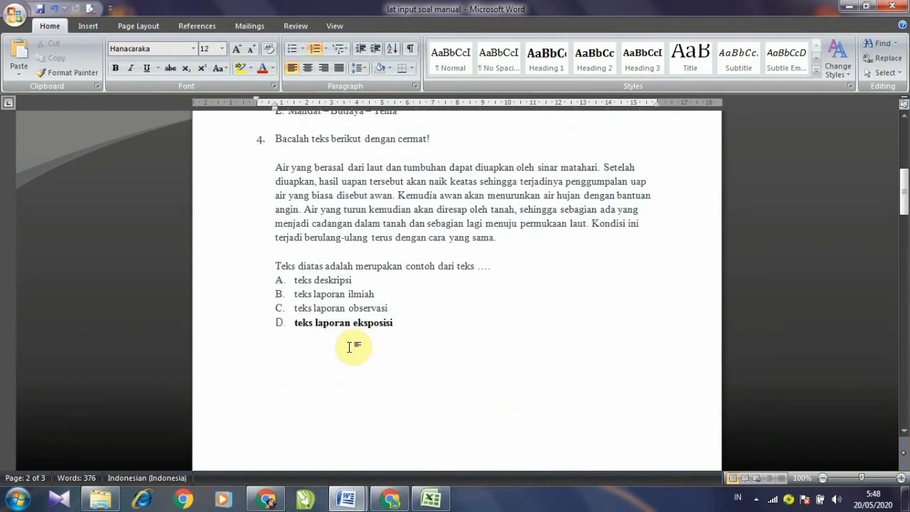
pyautogui.scroll(5, 356, 346)
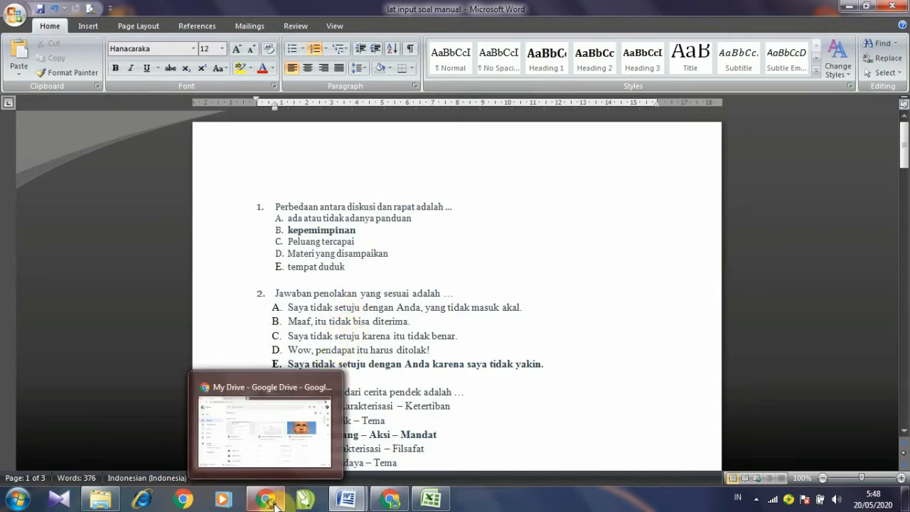
# Step: Return to Google Drive in Chrome, reload it, and sign out of the Google account
pyautogui.click(273, 501)
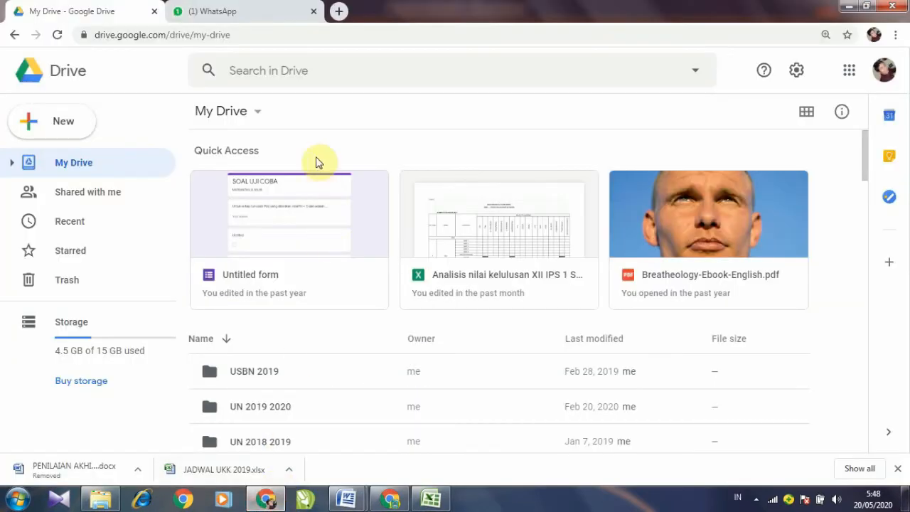
pyautogui.click(847, 76)
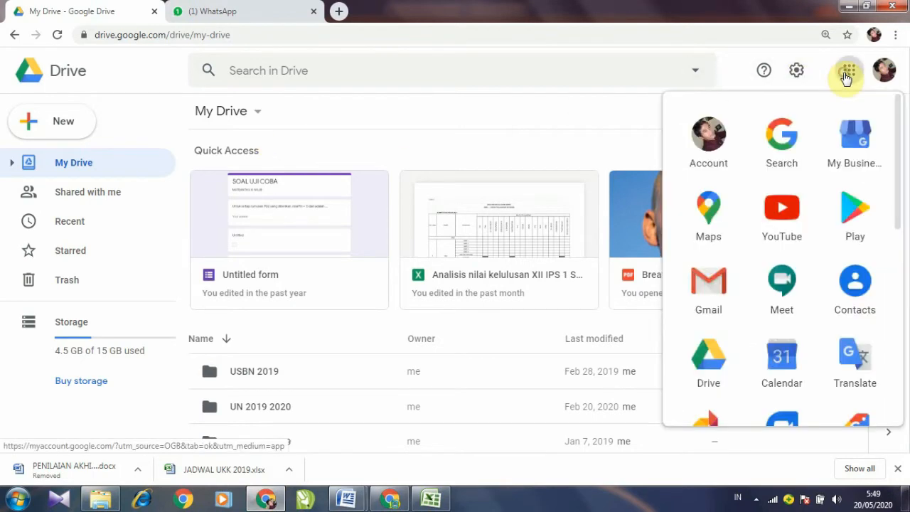
pyautogui.click(713, 365)
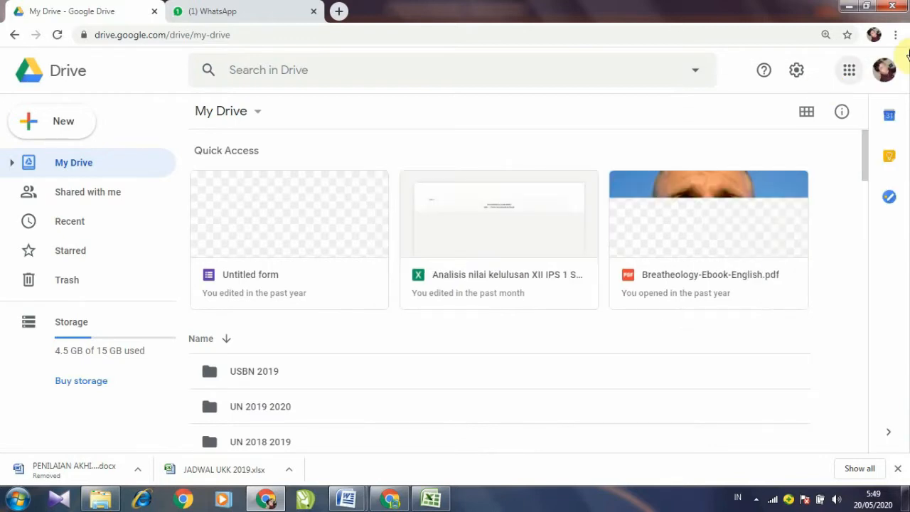
pyautogui.click(886, 78)
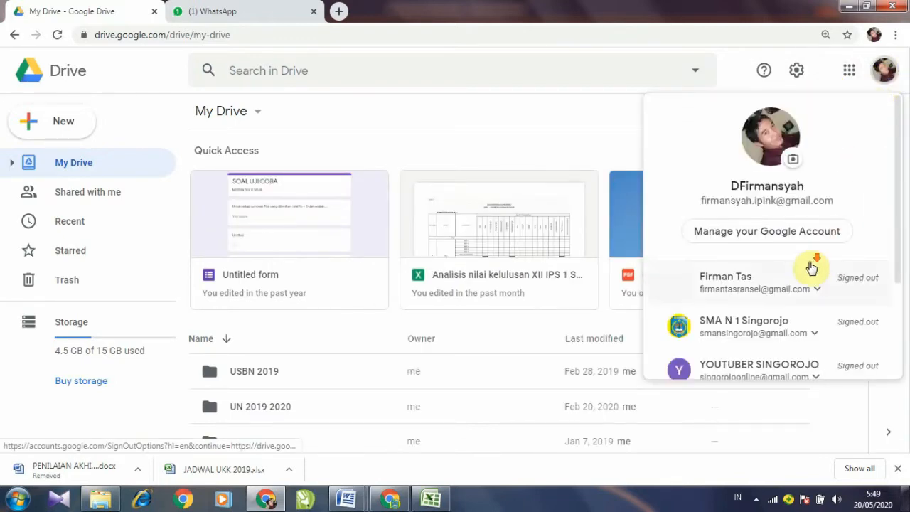
pyautogui.scroll(-2, 811, 267)
pyautogui.click(778, 318)
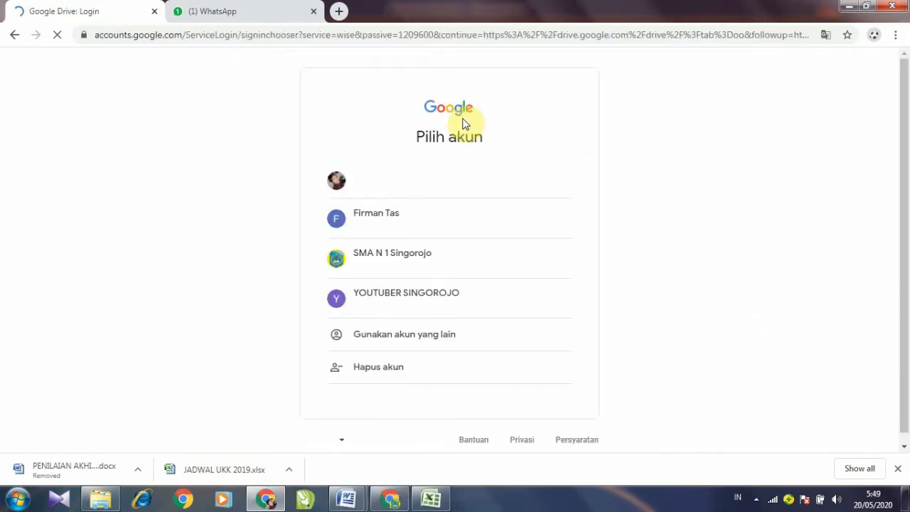
# Step: Close the login tab and minimize Chrome and Word to reveal the desktop
pyautogui.click(154, 12)
pyautogui.click(849, 7)
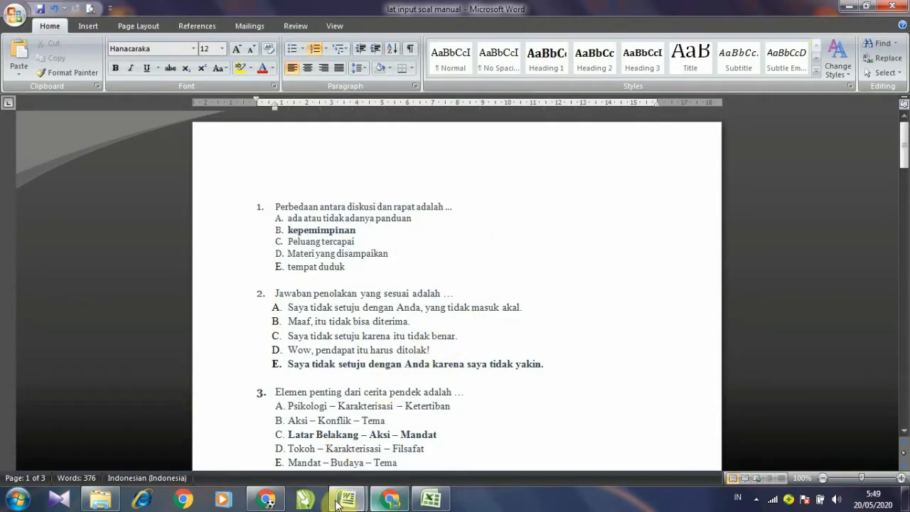
pyautogui.click(849, 6)
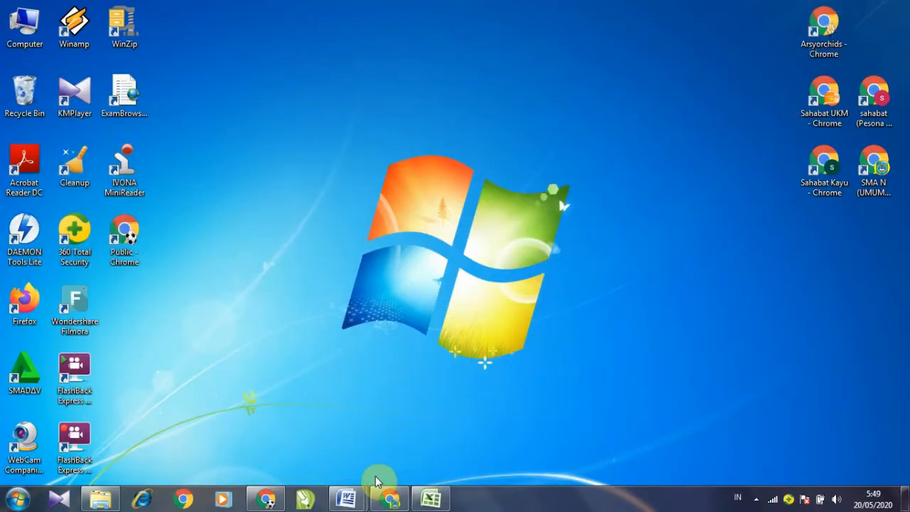
# Step: Open a maximized Chrome window, go to Google Drive, and sign in with the first saved account
pyautogui.click(183, 499)
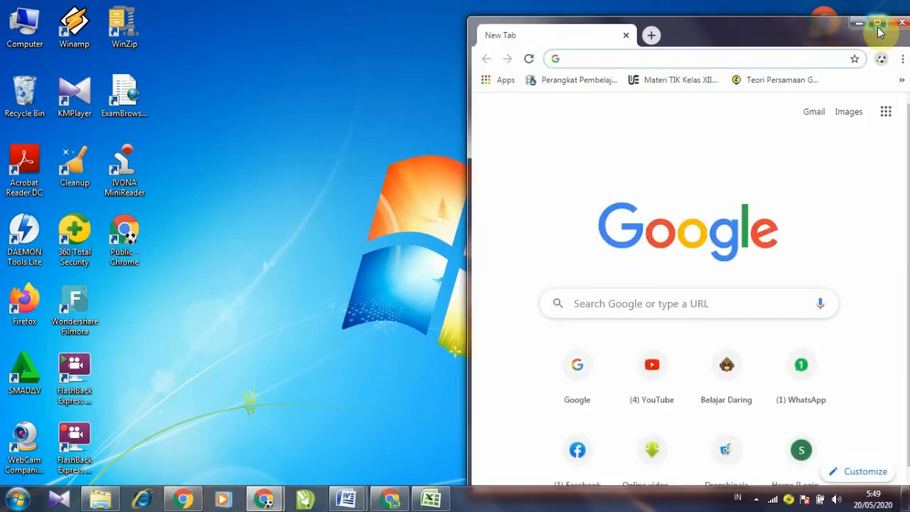
pyautogui.click(877, 23)
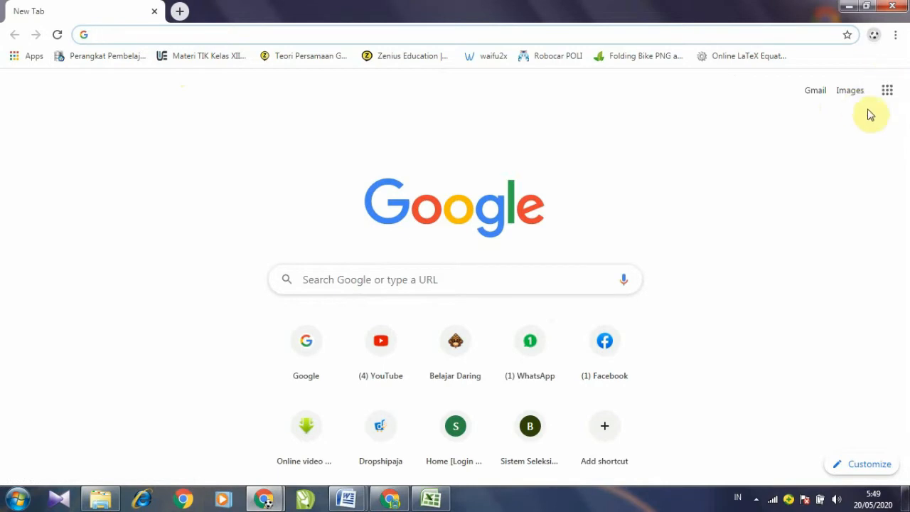
pyautogui.click(887, 95)
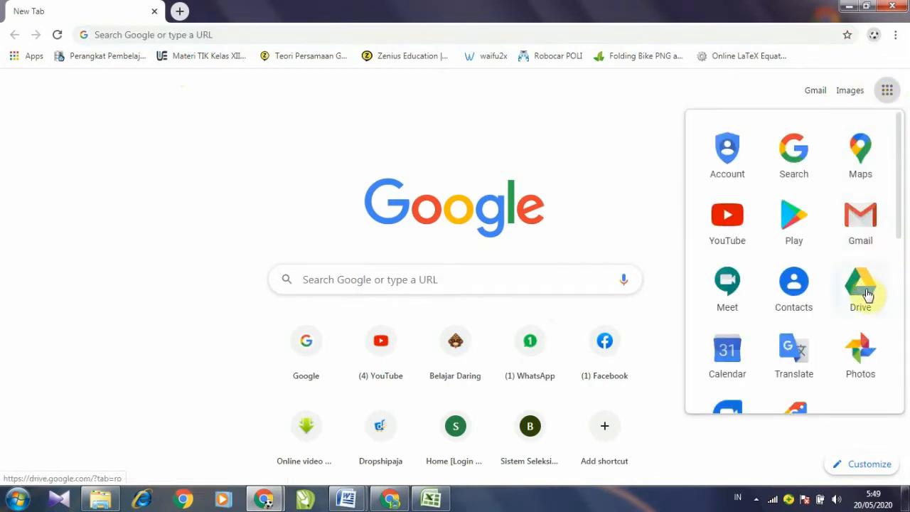
pyautogui.click(868, 296)
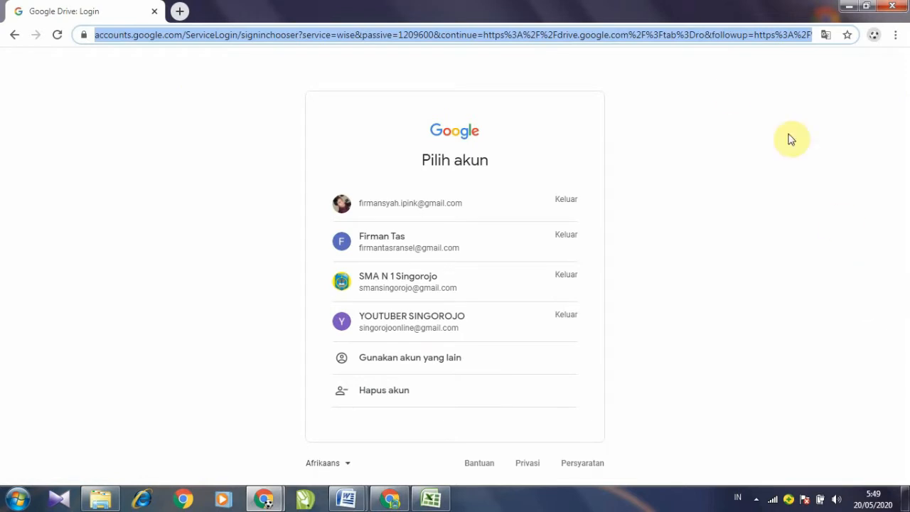
pyautogui.click(469, 214)
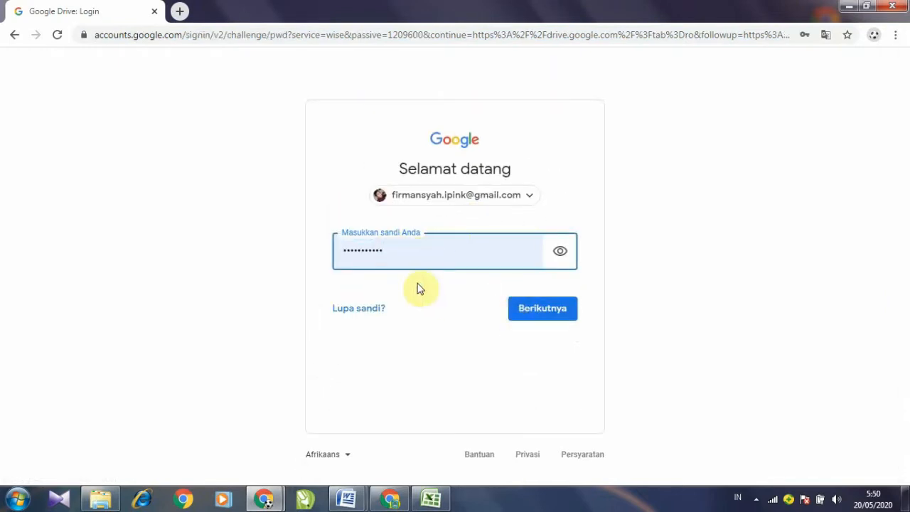
pyautogui.click(541, 315)
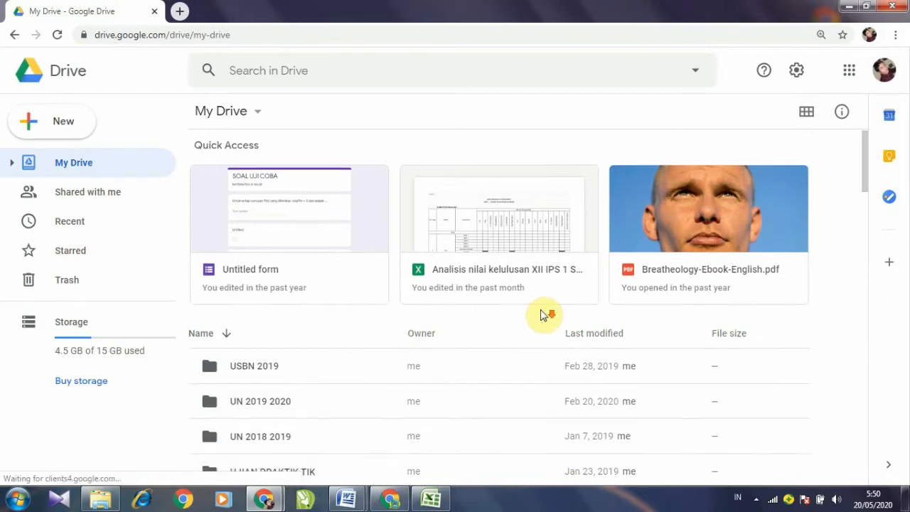
# Step: Cancel a new-folder attempt, then open the existing PAT 2019 2020 folder in My Drive
pyautogui.scroll(-5, 538, 313)
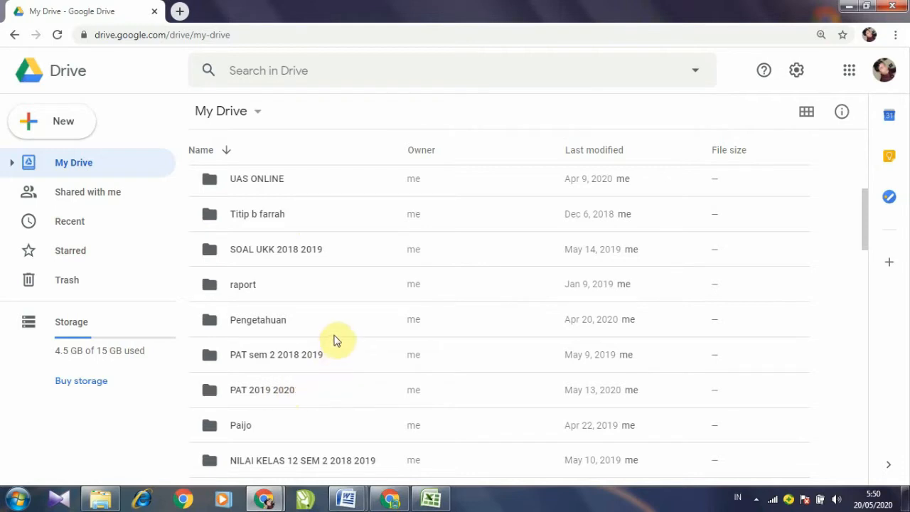
pyautogui.click(69, 131)
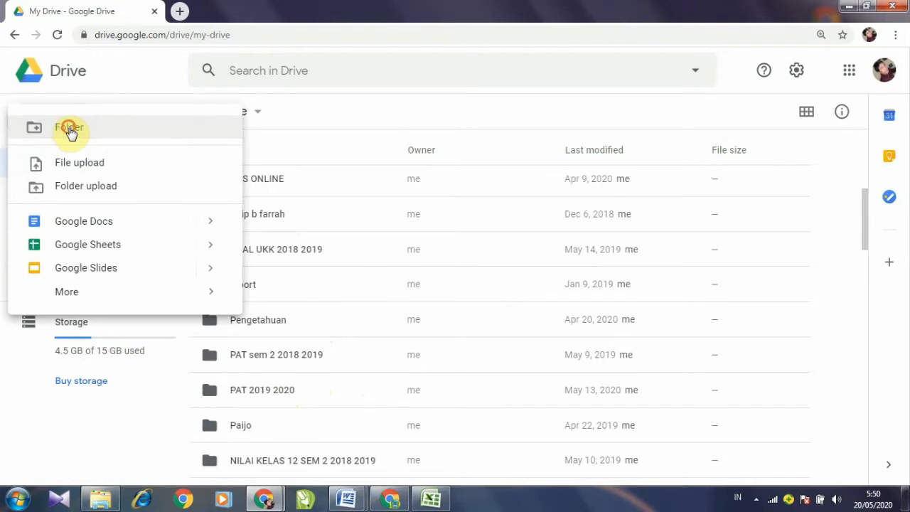
pyautogui.click(69, 129)
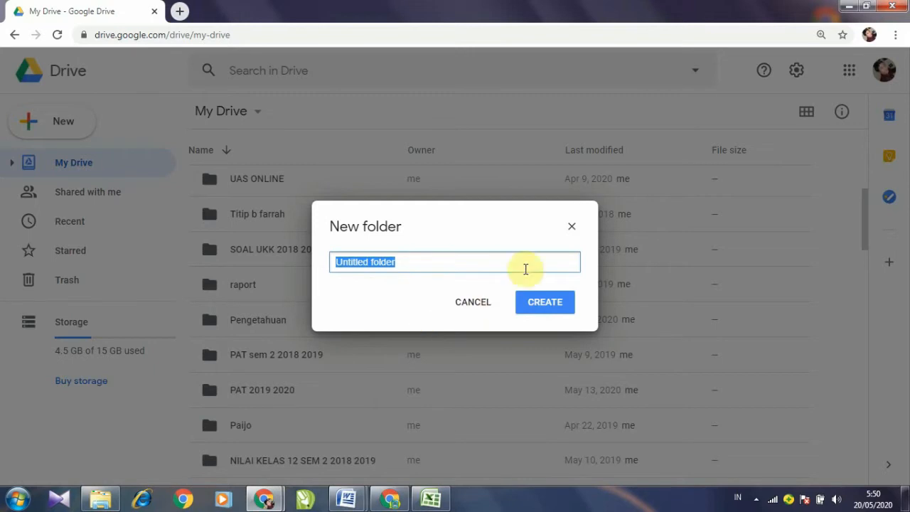
pyautogui.click(571, 226)
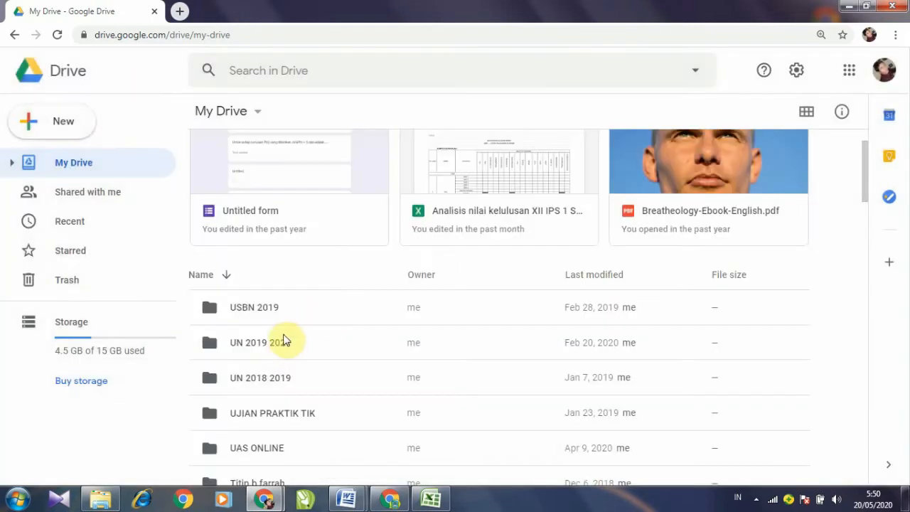
pyautogui.scroll(-5, 299, 342)
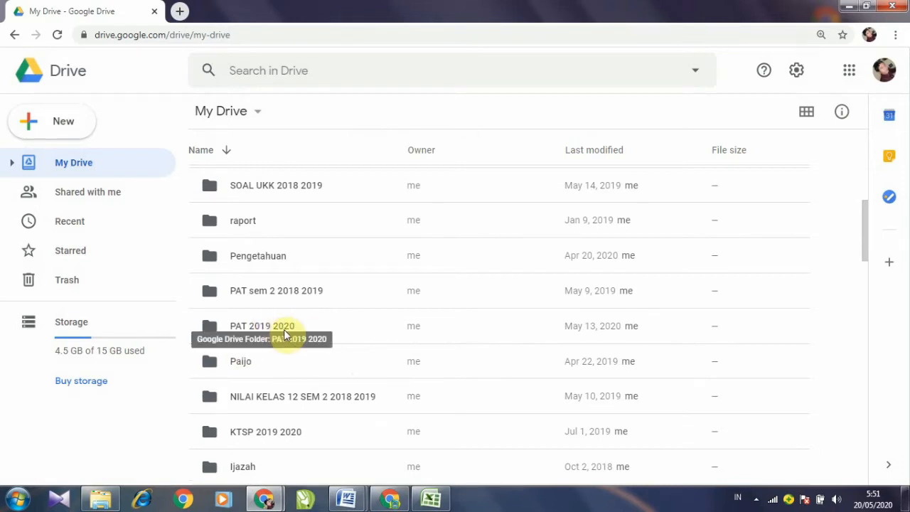
pyautogui.click(260, 336)
pyautogui.doubleClick(260, 337)
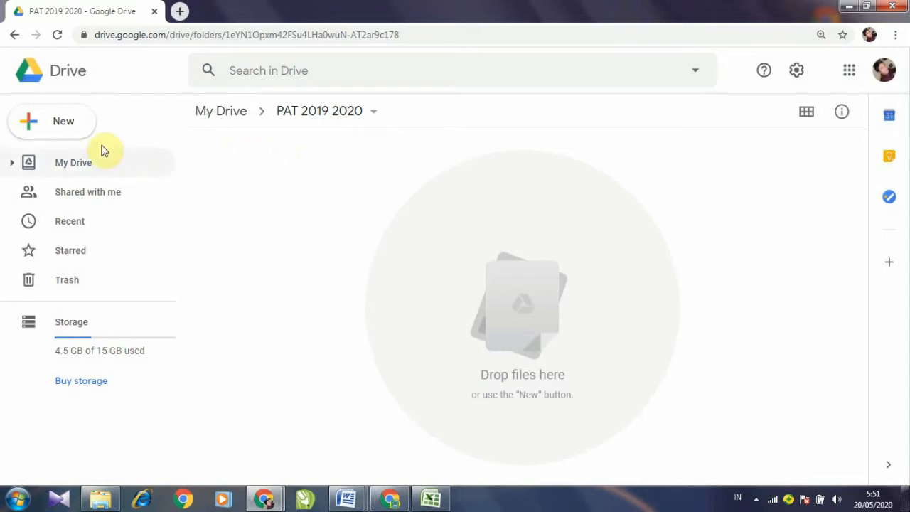
# Step: Create a blank Google Form in the PAT 2019 2020 folder via New > More > Google Forms
pyautogui.click(76, 132)
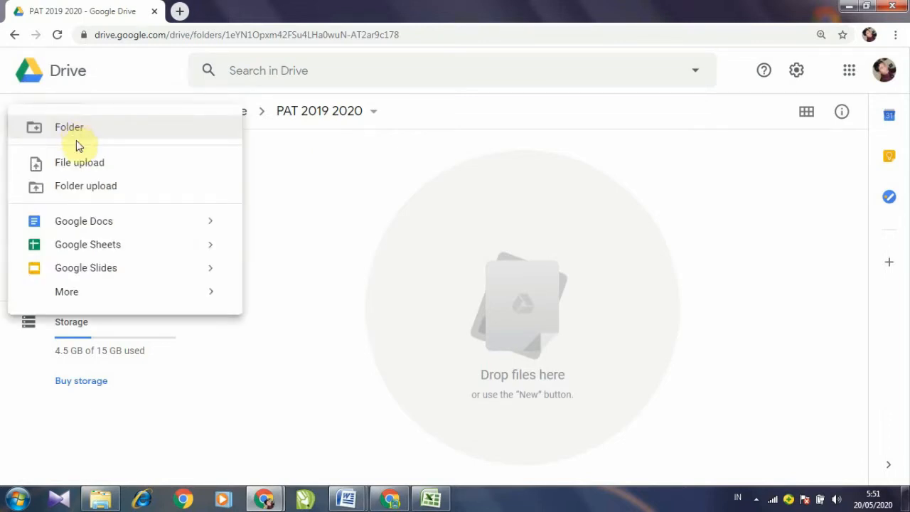
pyautogui.moveTo(79, 302)
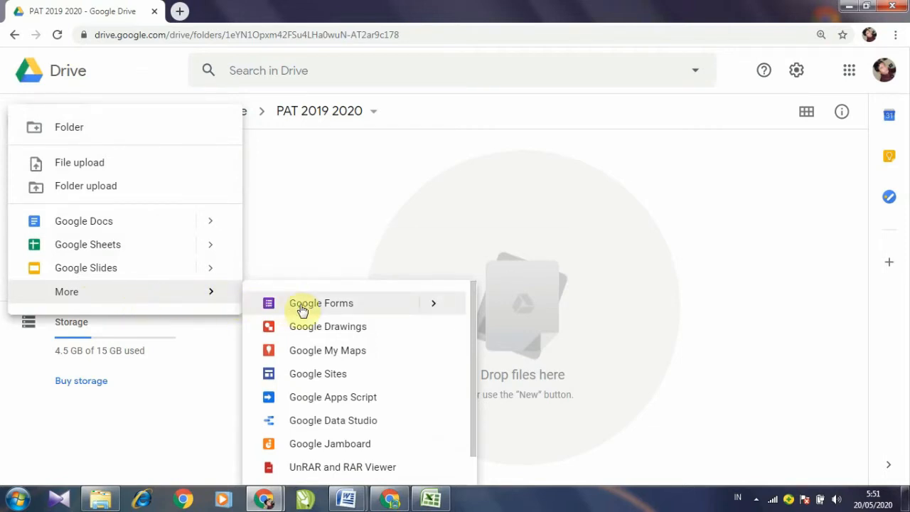
pyautogui.click(327, 308)
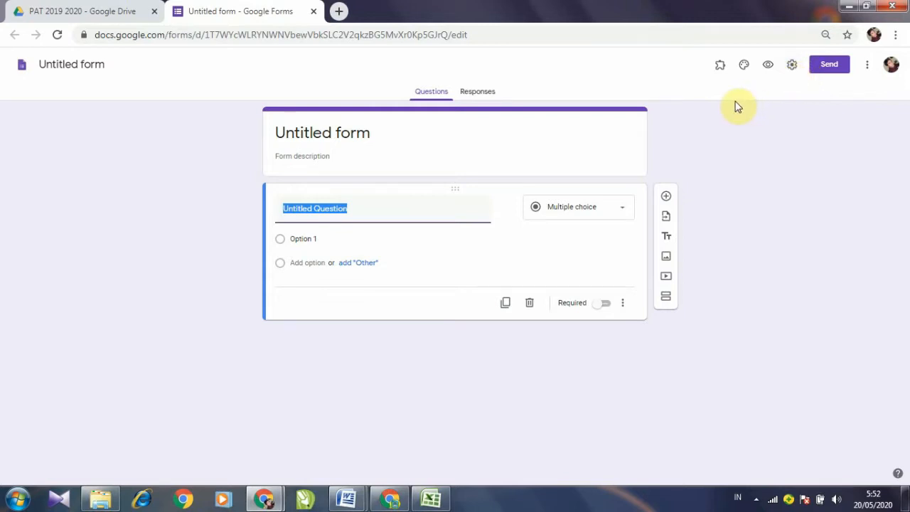
# Step: Reset page zoom to 100%, then set Limit to 1 response and Show progress bar
pyautogui.hotkey('ctrl', '+')
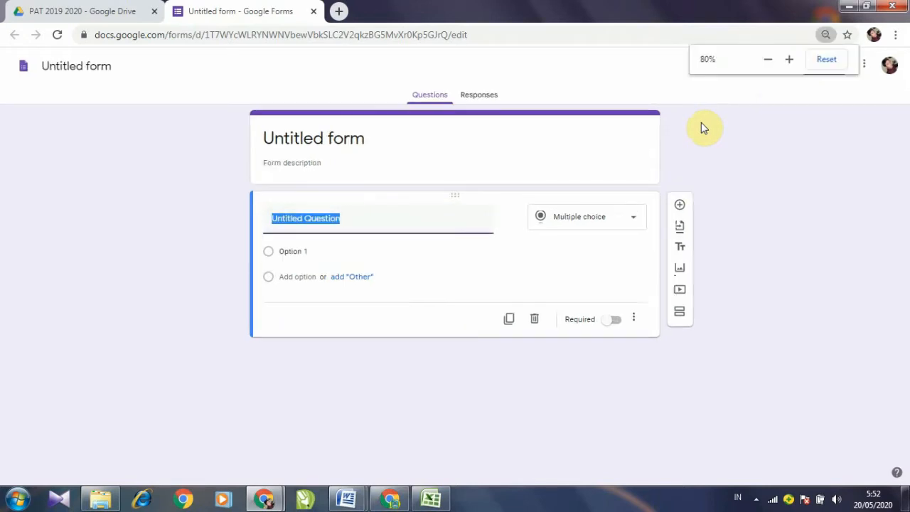
pyautogui.hotkey('ctrl', '+')
pyautogui.hotkey('ctrl', '+')
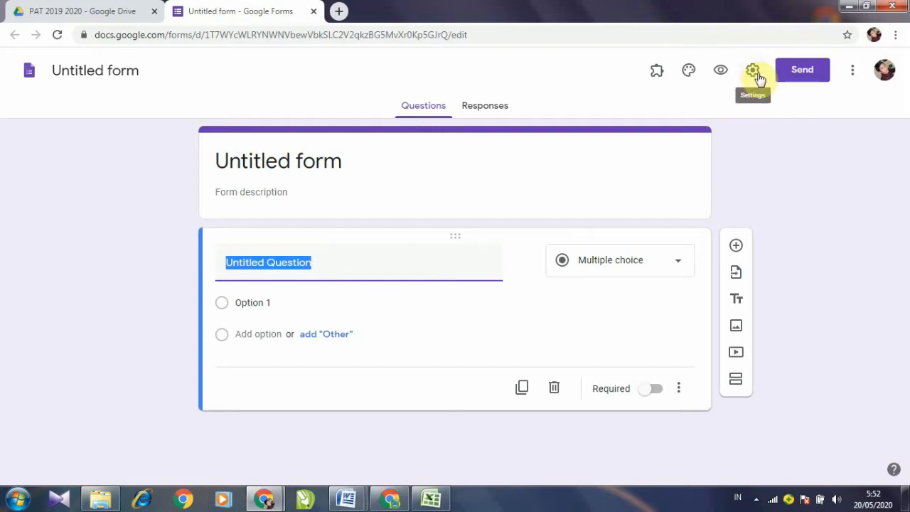
pyautogui.click(756, 72)
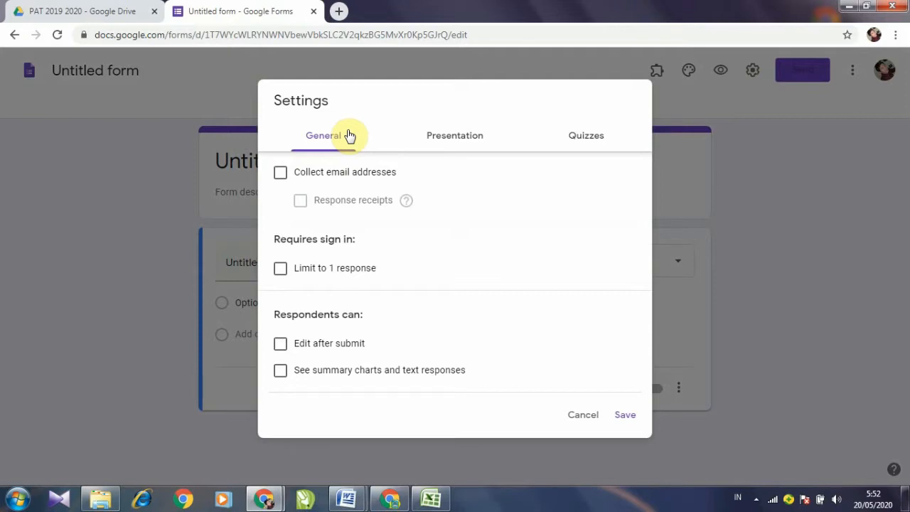
pyautogui.click(282, 275)
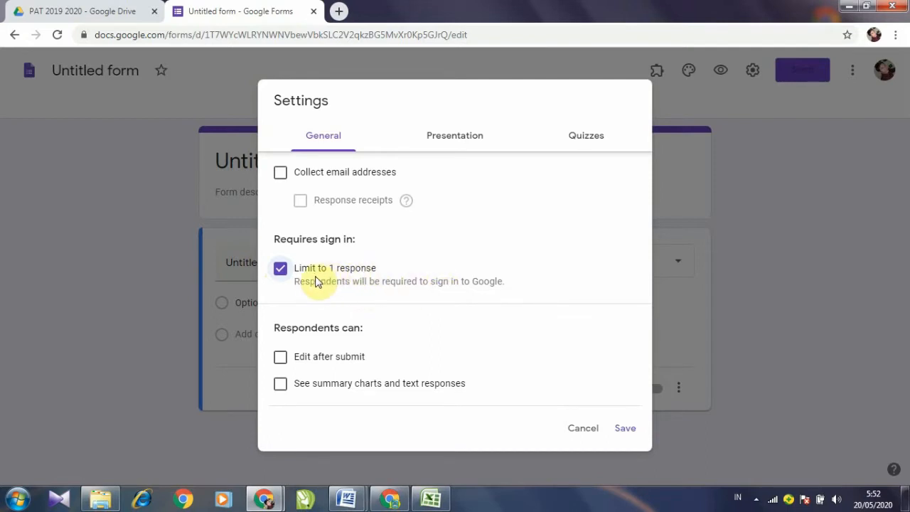
pyautogui.click(452, 145)
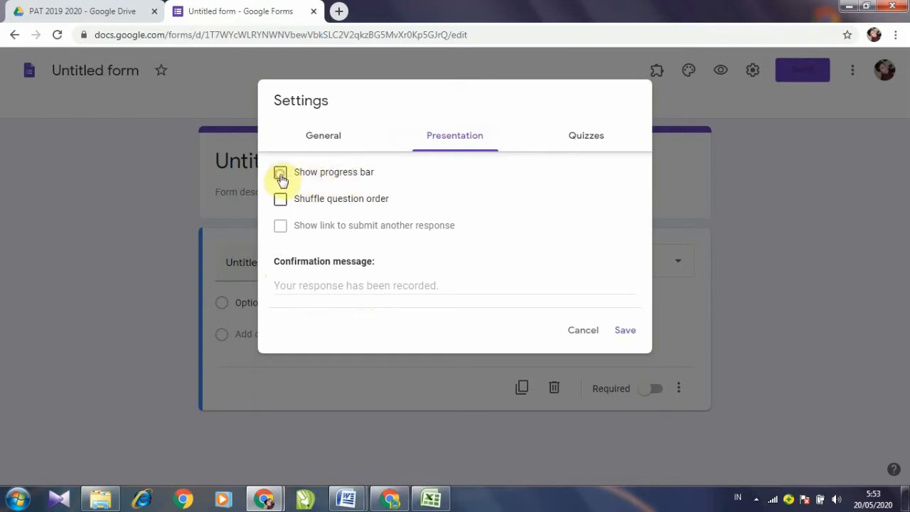
pyautogui.click(281, 175)
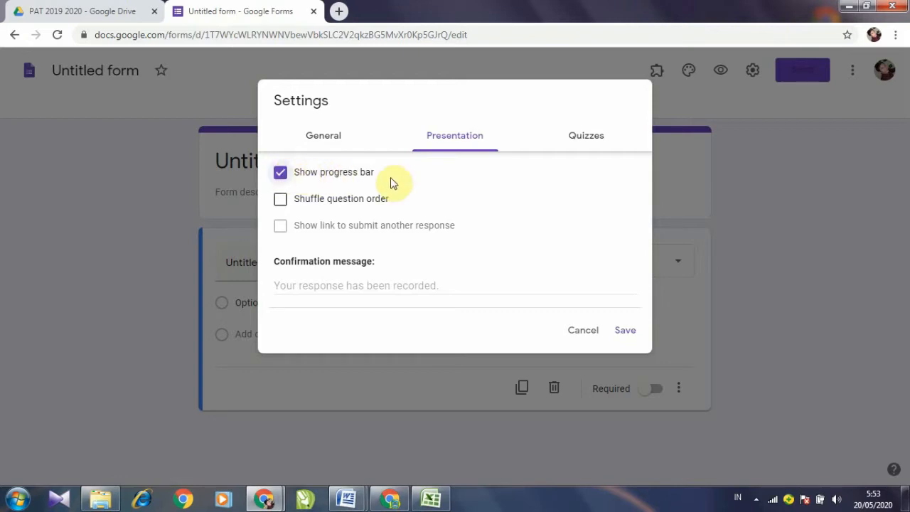
pyautogui.click(587, 145)
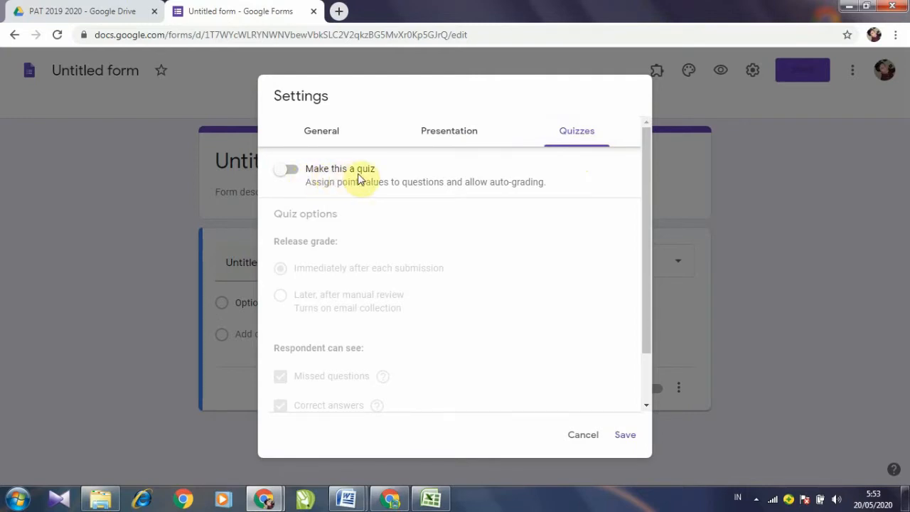
# Step: Enable Make this a quiz, uncheck Missed questions and Correct answers, and save the settings
pyautogui.click(292, 171)
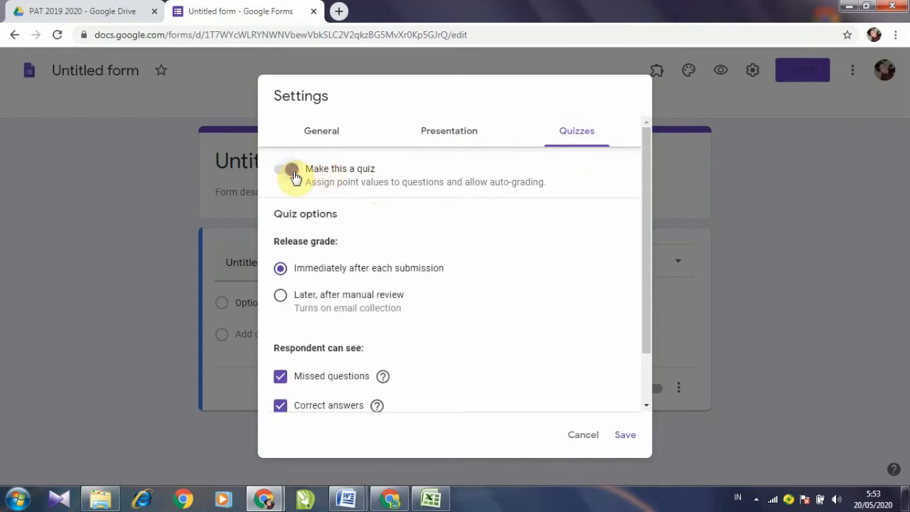
pyautogui.scroll(-1, 368, 249)
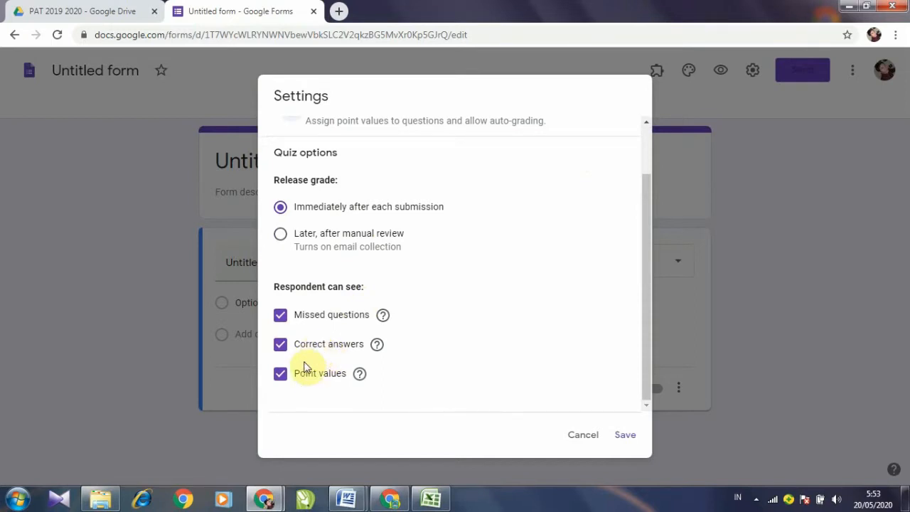
pyautogui.click(286, 318)
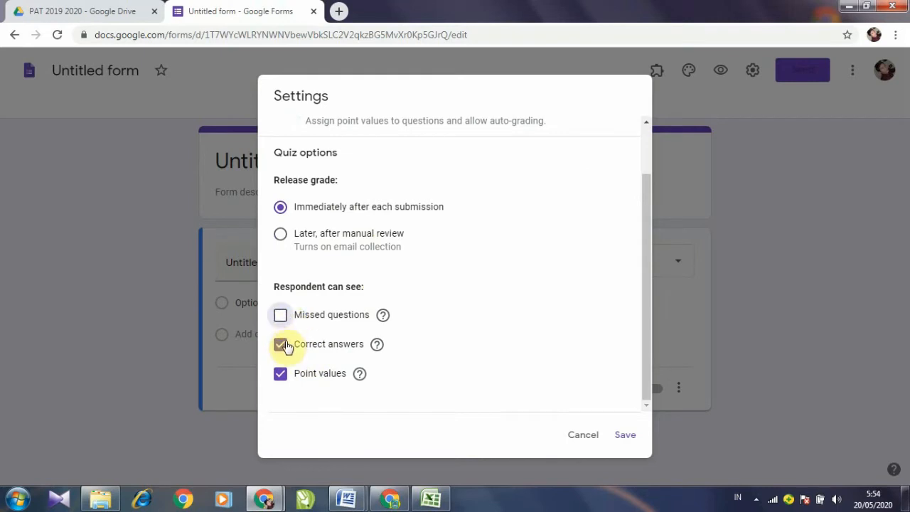
pyautogui.click(283, 349)
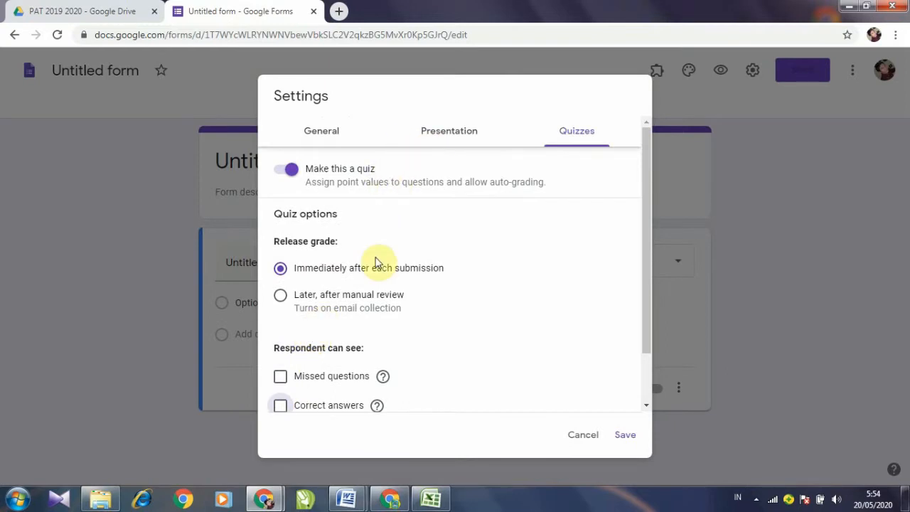
pyautogui.click(327, 133)
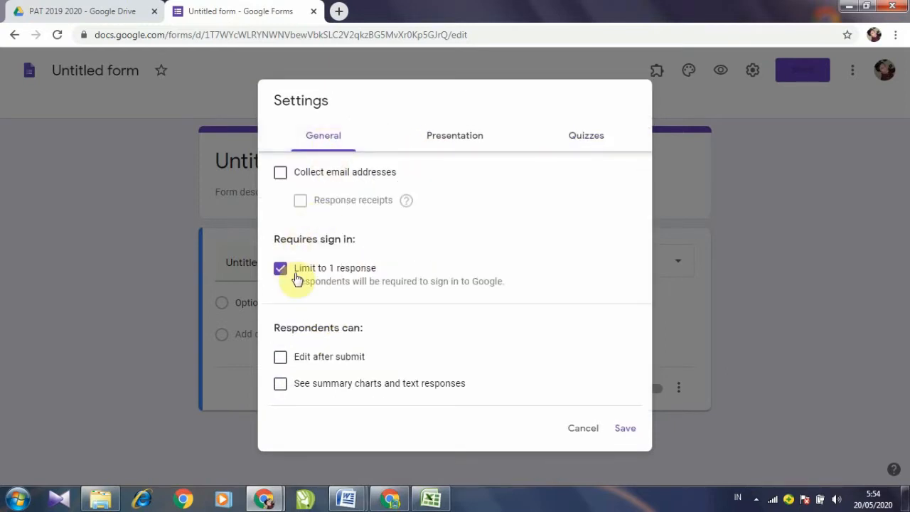
pyautogui.click(443, 139)
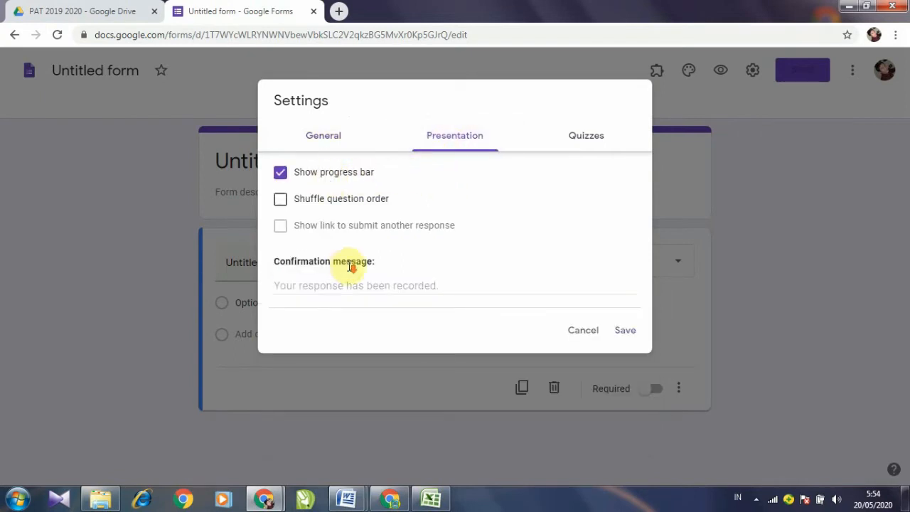
pyautogui.click(588, 149)
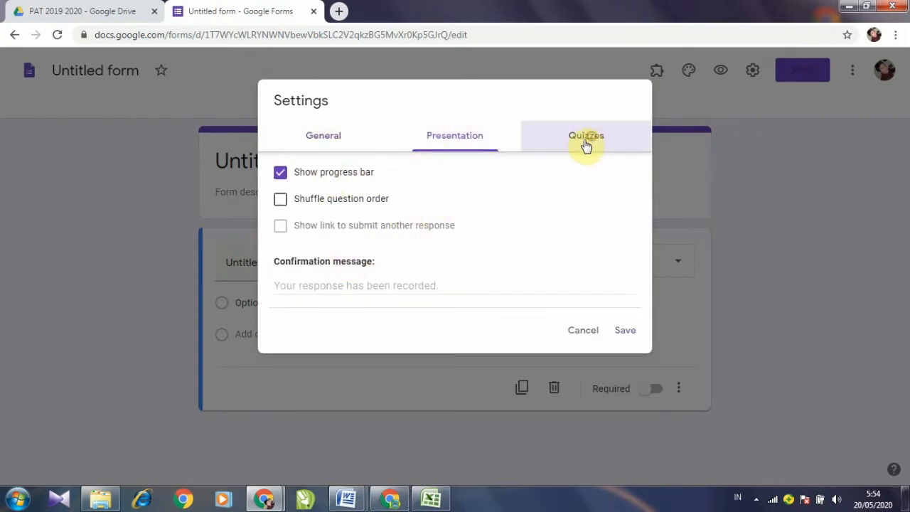
pyautogui.scroll(-1, 330, 310)
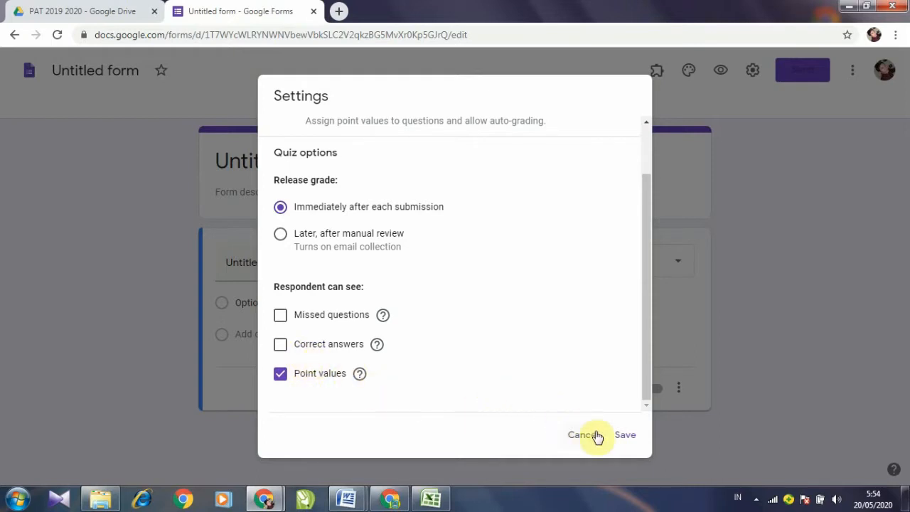
pyautogui.click(626, 437)
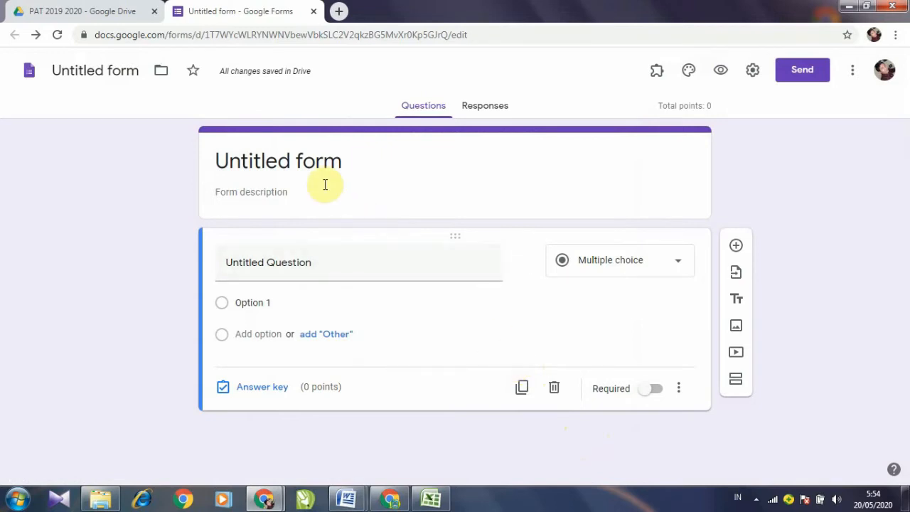
# Step: Replace the form title LATIHAN with SIMULASI
pyautogui.tripleClick(244, 163)
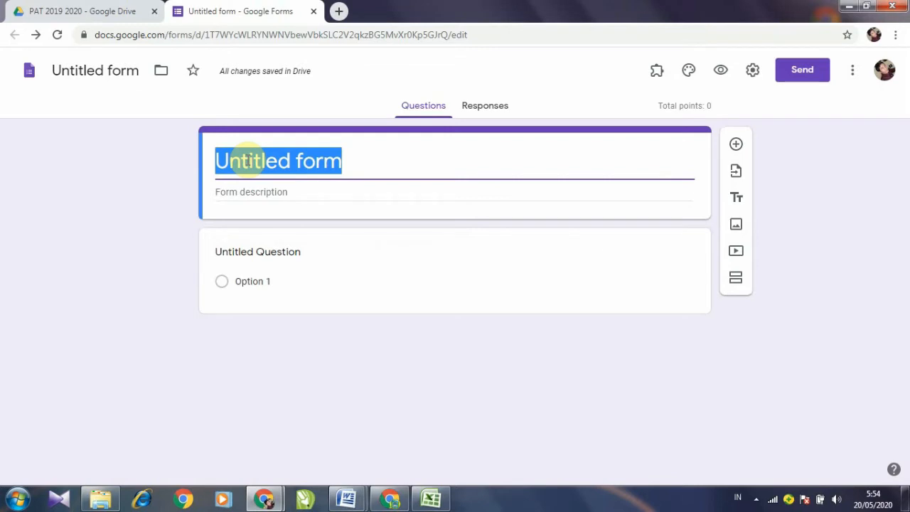
pyautogui.write('LA')
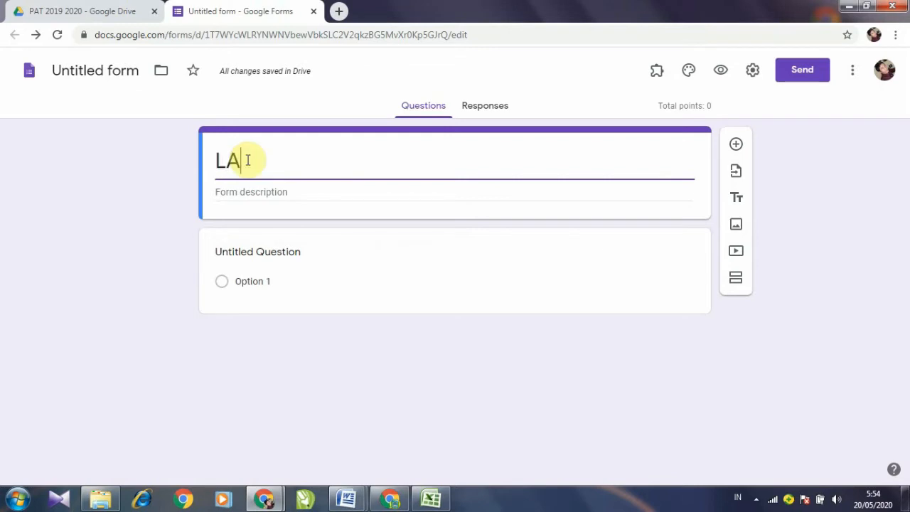
pyautogui.write('TIHA')
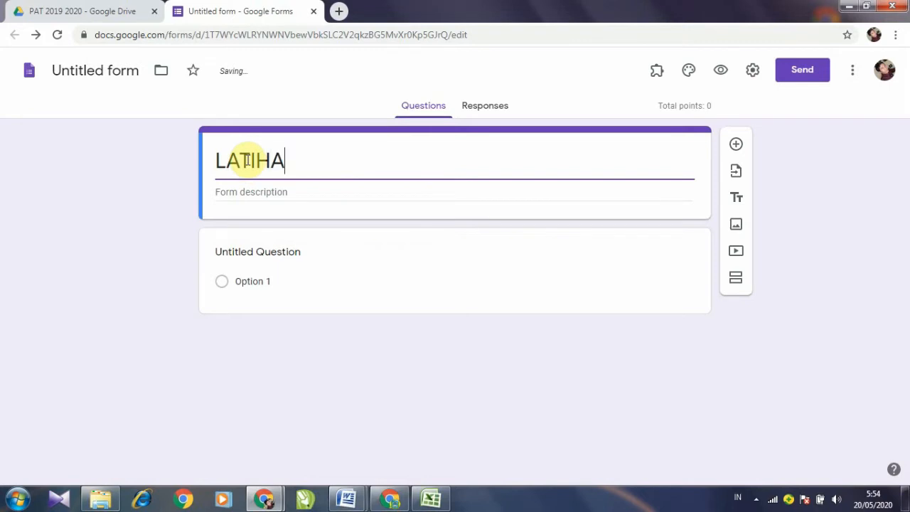
pyautogui.write('N')
pyautogui.hotkey('ctrl', 'a')
pyautogui.press('BackSpace')
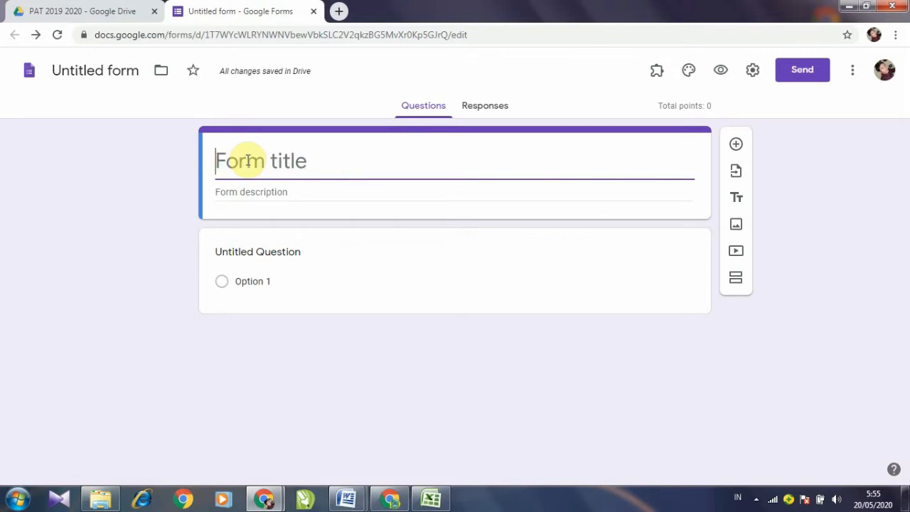
pyautogui.write('SIMULA')
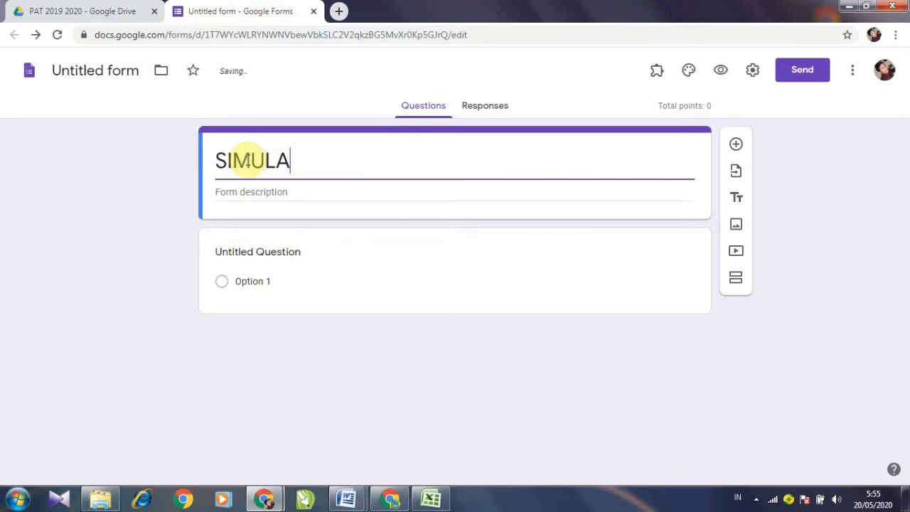
pyautogui.write('SI')
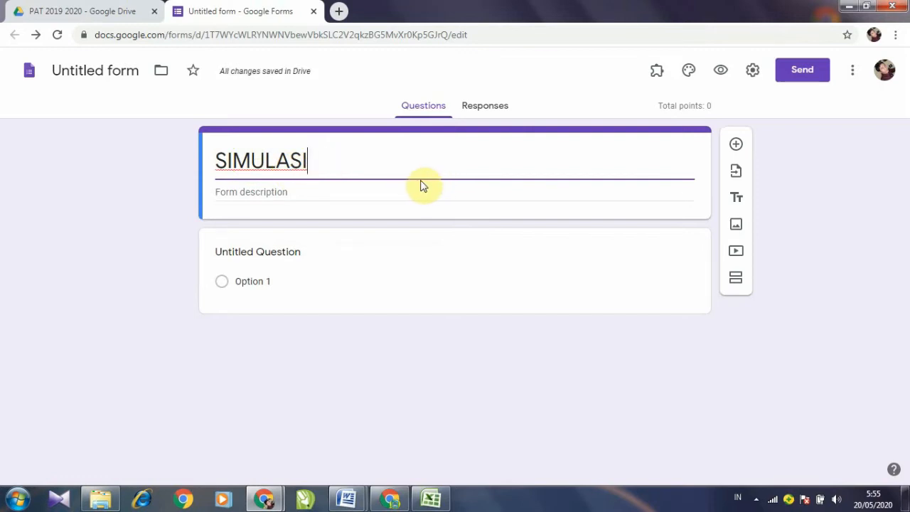
pyautogui.click(347, 498)
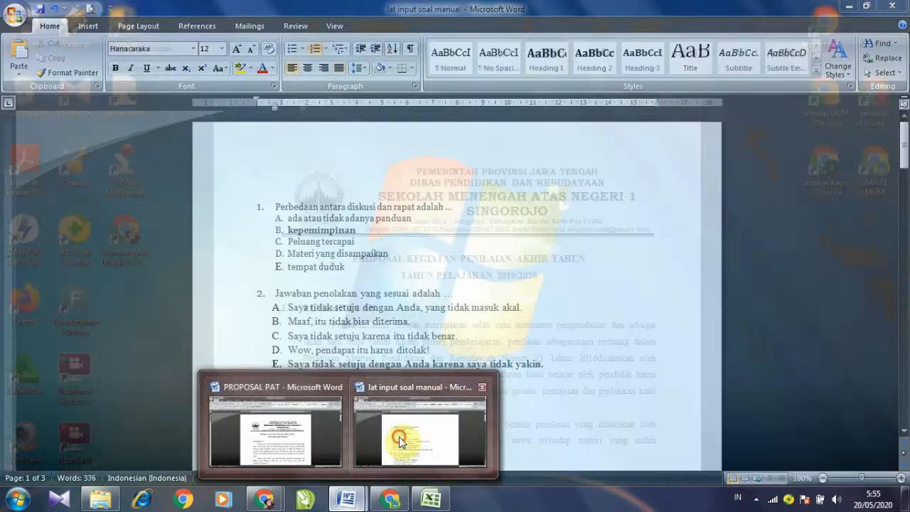
pyautogui.click(420, 430)
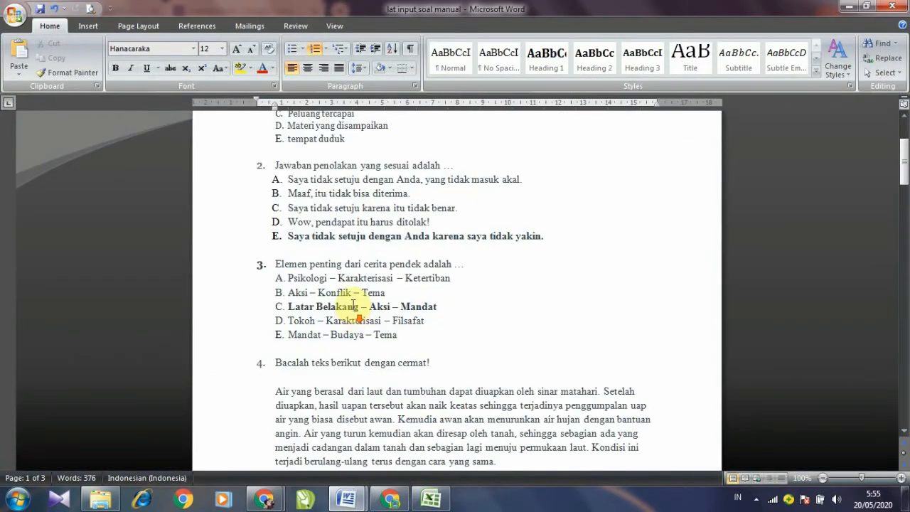
pyautogui.scroll(-8, 354, 304)
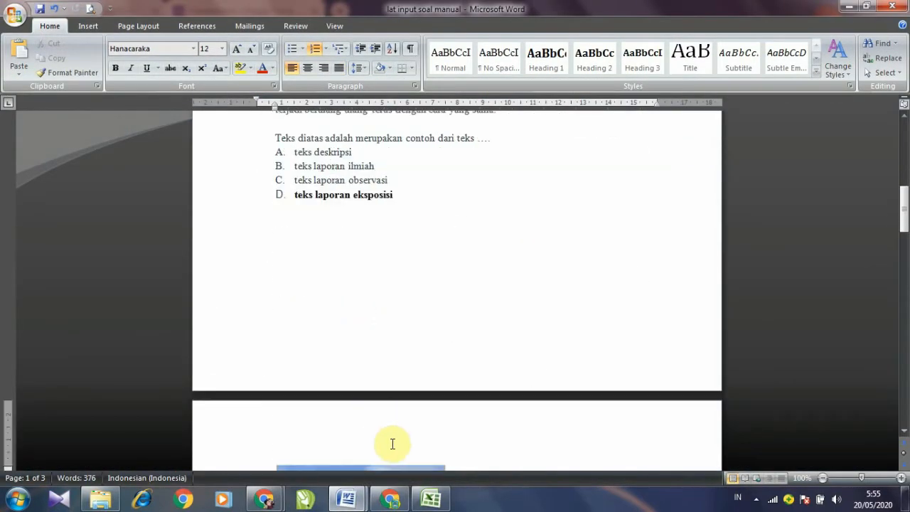
pyautogui.moveTo(267, 501)
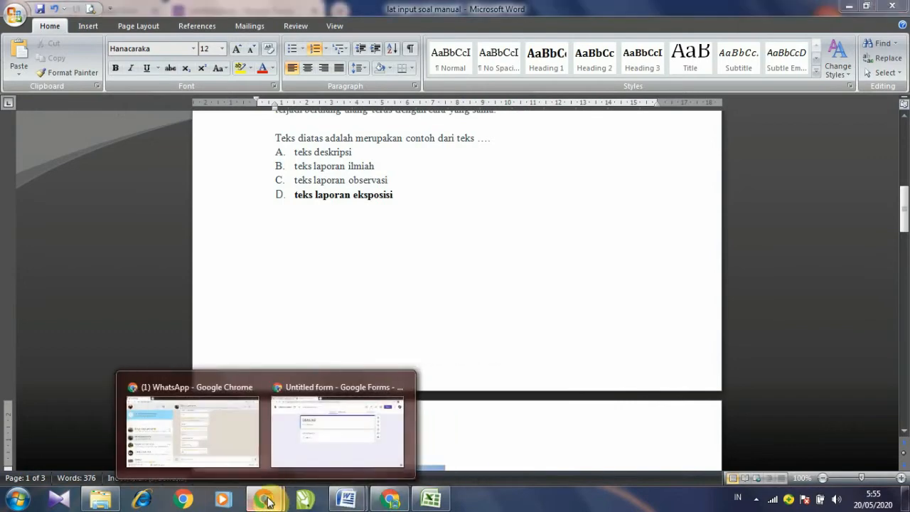
pyautogui.click(301, 451)
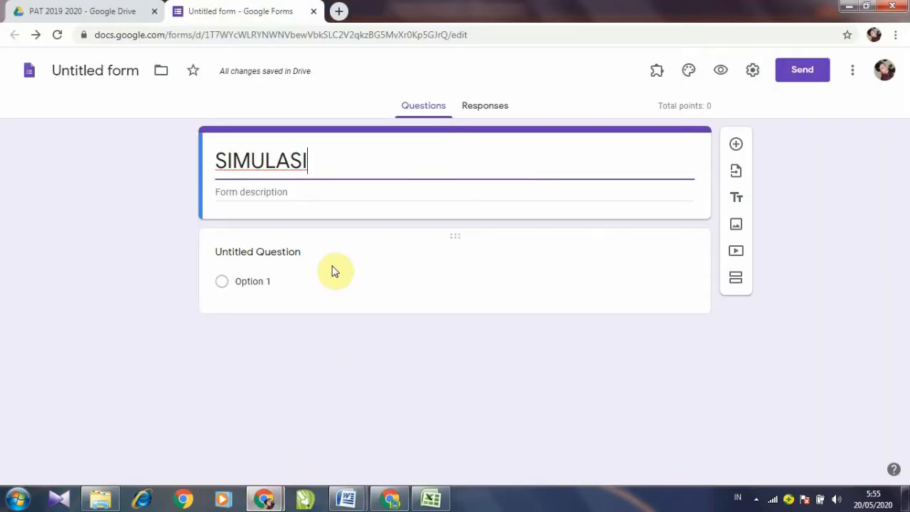
# Step: Append ' TES' to the title and add the description 'Pilihlah jawaban yang Anda anggap paling benar!'
pyautogui.write('TES')
pyautogui.click(264, 193)
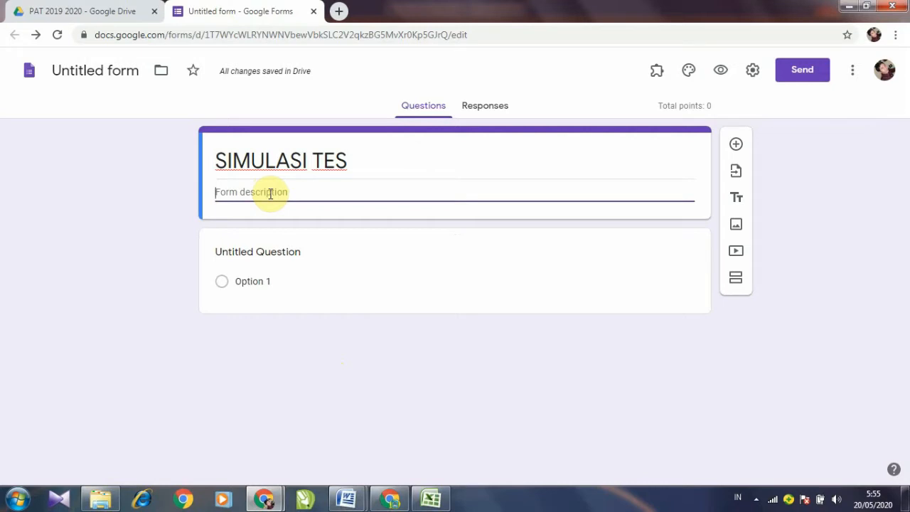
pyautogui.write('pILIH')
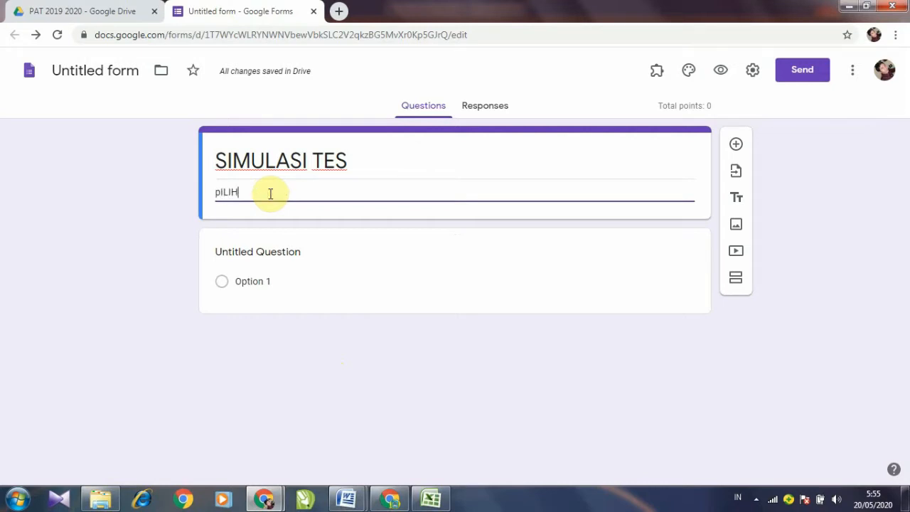
pyautogui.press('BackSpace')
pyautogui.press('BackSpace')
pyautogui.press('BackSpace')
pyautogui.press('BackSpace')
pyautogui.press('BackSpace')
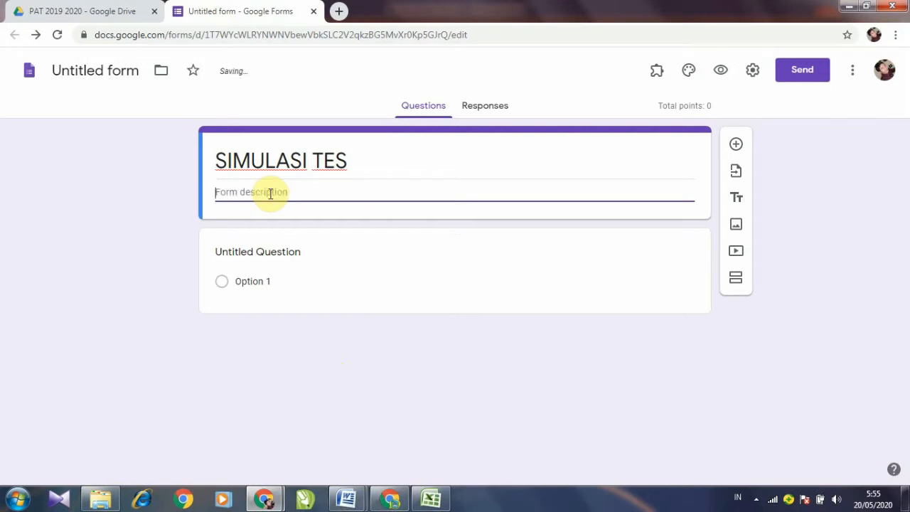
pyautogui.write('pi')
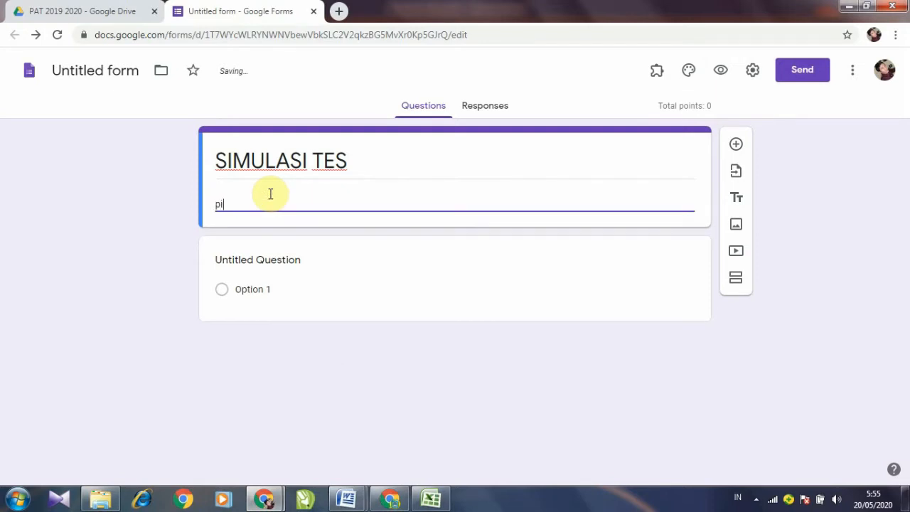
pyautogui.write('lihlah jawaban yang Anda a')
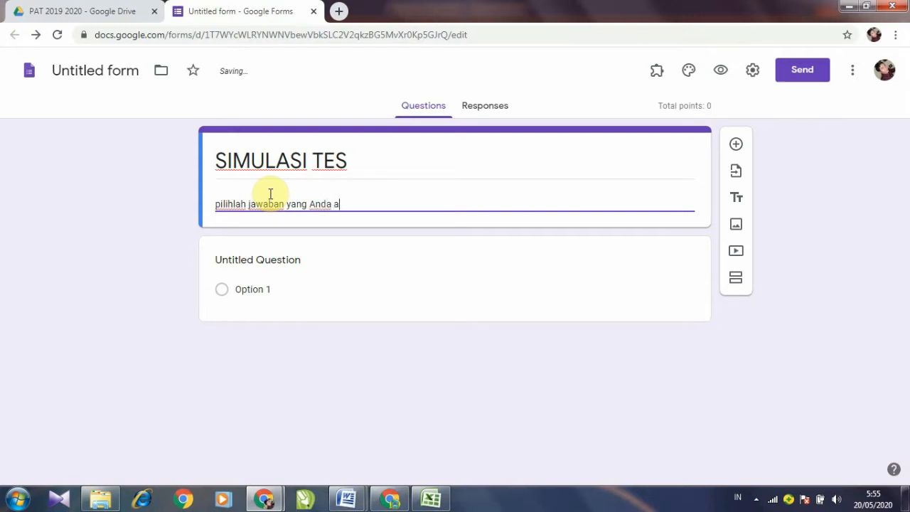
pyautogui.write('nggap paling benar')
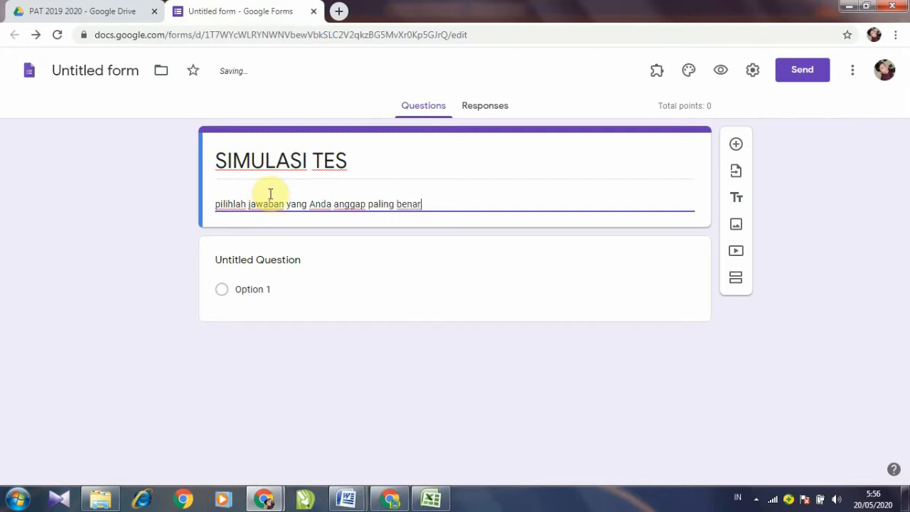
pyautogui.write('!')
pyautogui.click(217, 206)
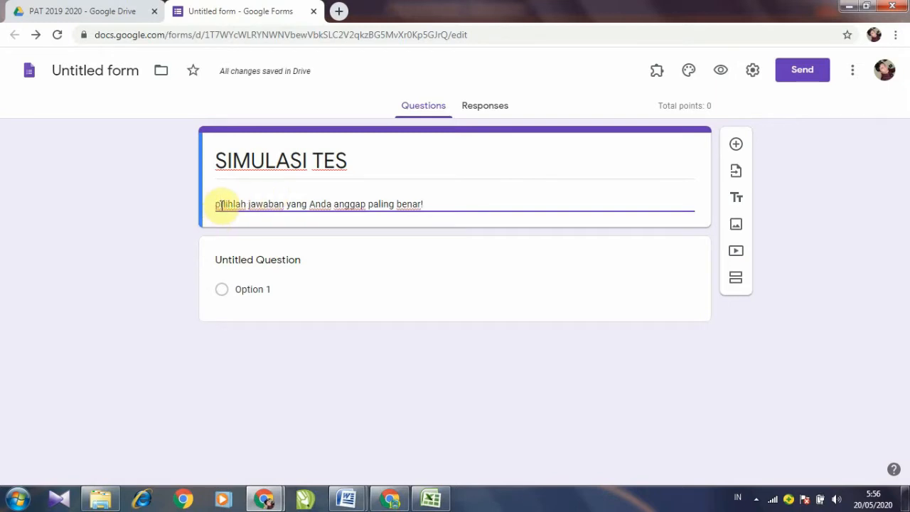
pyautogui.press('Delete')
pyautogui.write('P')
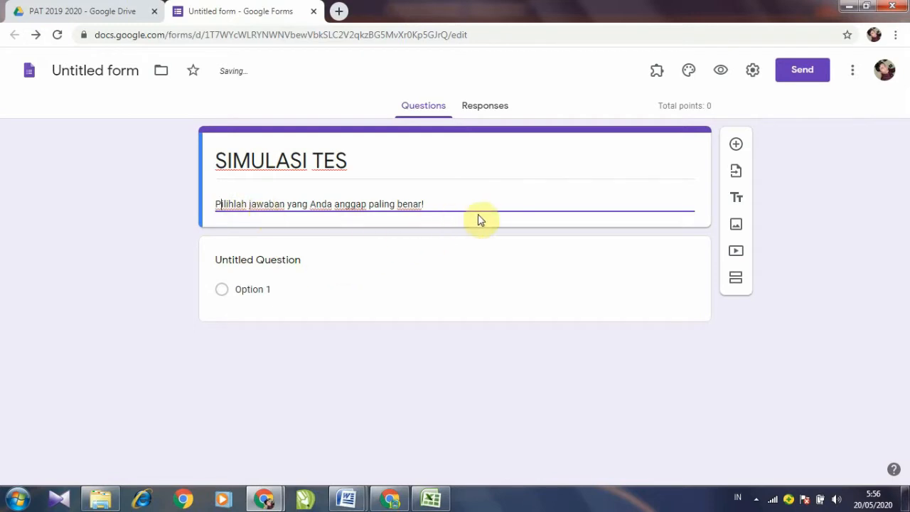
pyautogui.click(392, 266)
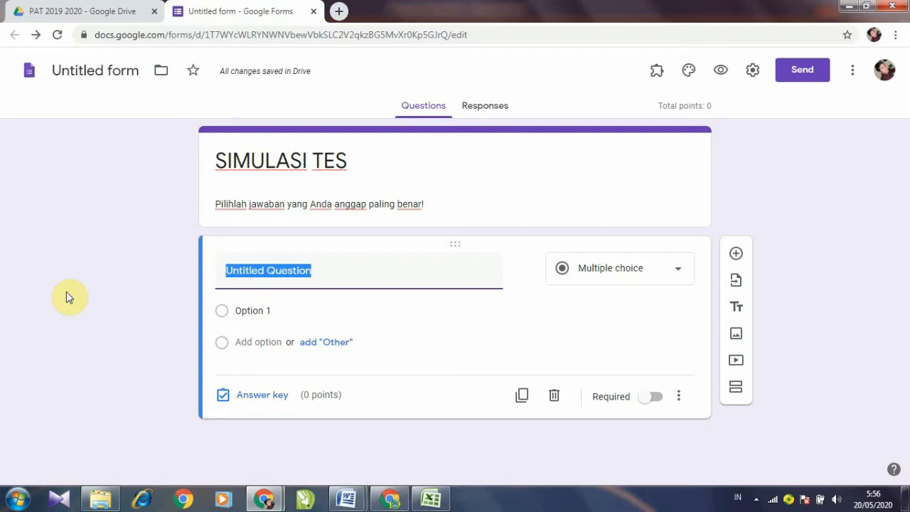
# Step: Title the first question NAMA and set its type to Short answer
pyautogui.write('n')
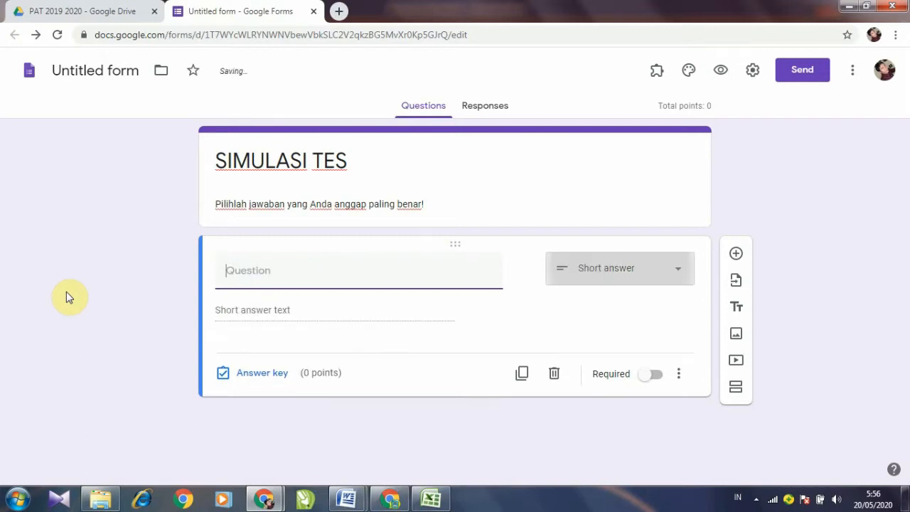
pyautogui.write('NAMA')
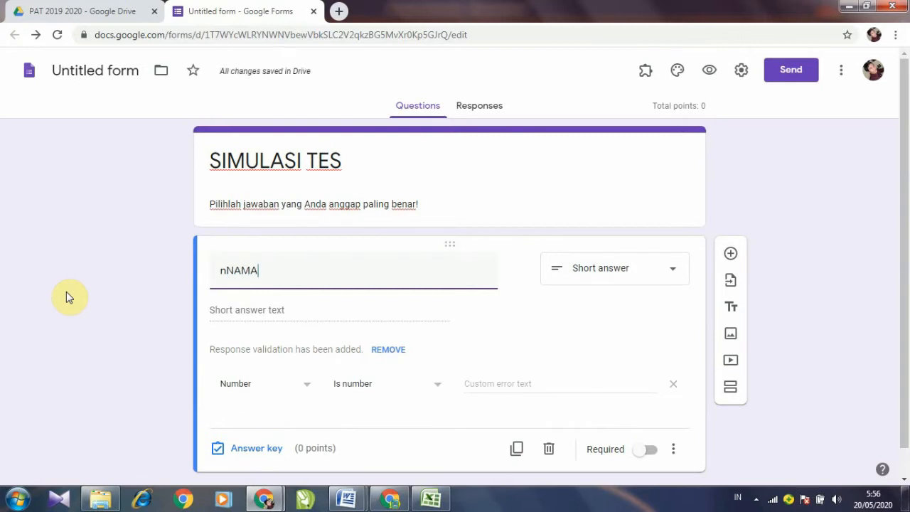
pyautogui.press('BackSpace')
pyautogui.press('BackSpace')
pyautogui.press('BackSpace')
pyautogui.press('BackSpace')
pyautogui.press('BackSpace')
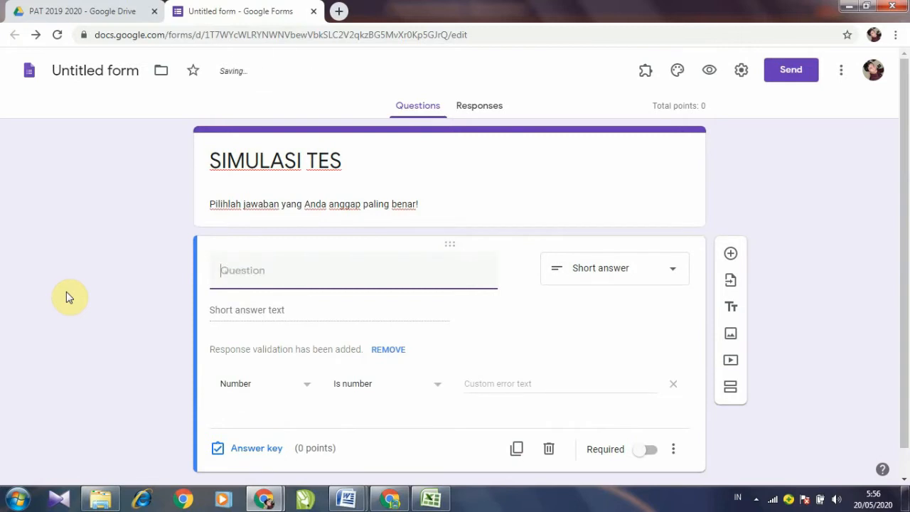
pyautogui.write('NAMA')
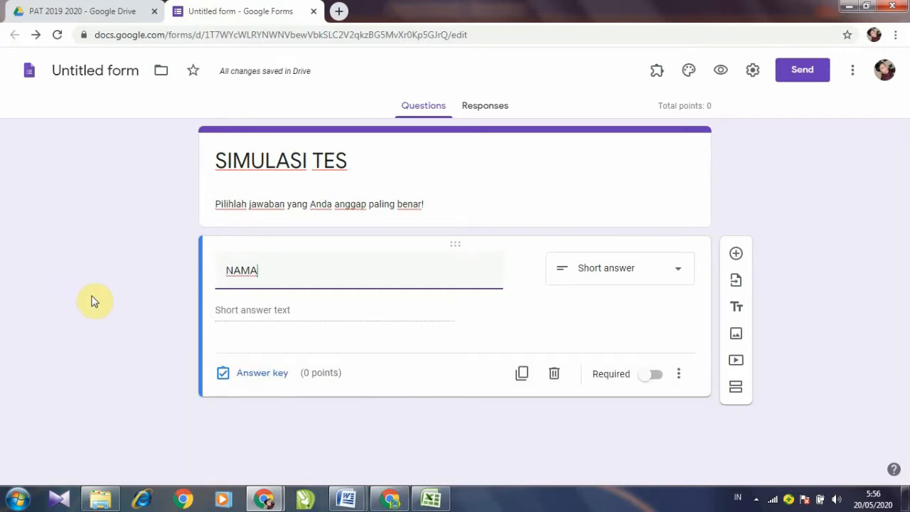
pyautogui.click(680, 275)
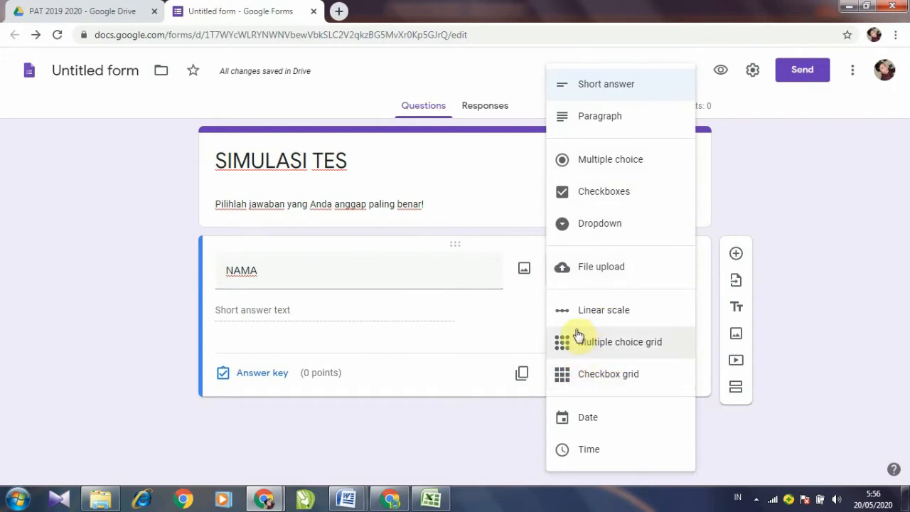
pyautogui.click(606, 84)
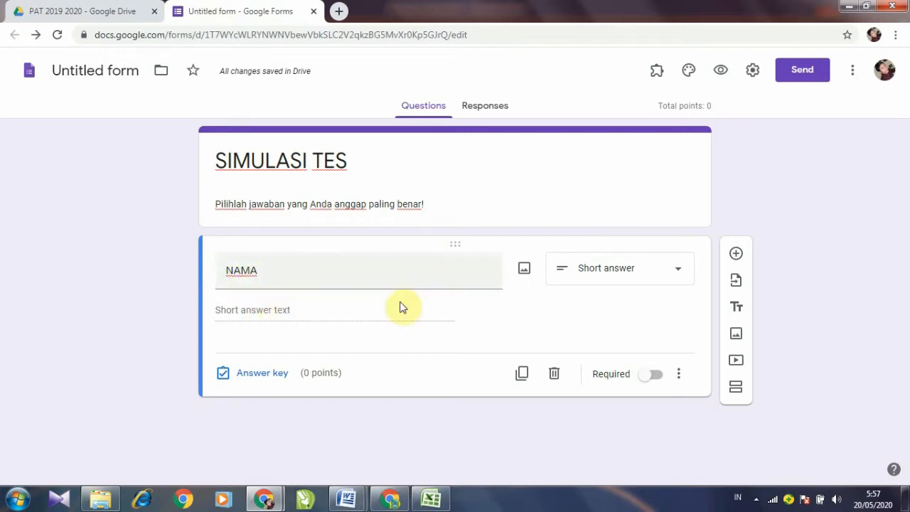
# Step: Add the description 'Tulislah nama lengkap Anda!' to the NAMA question and make it required
pyautogui.click(680, 383)
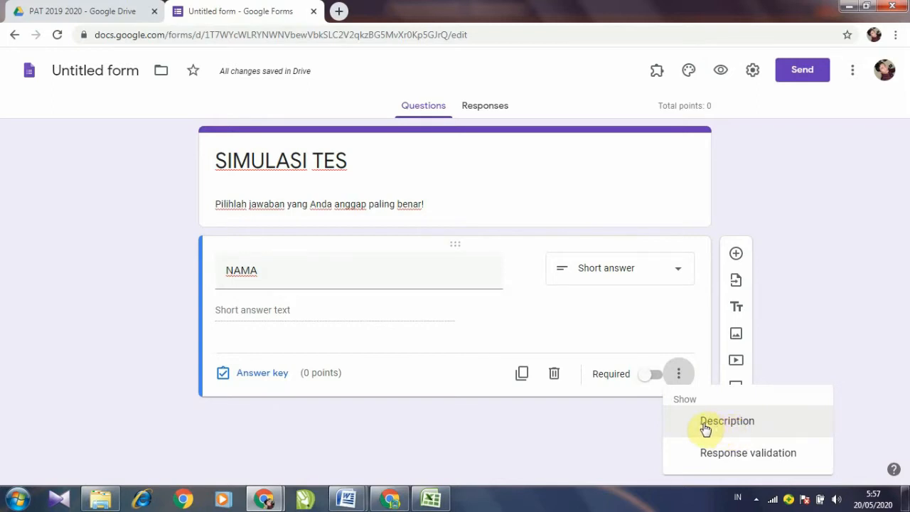
pyautogui.click(706, 428)
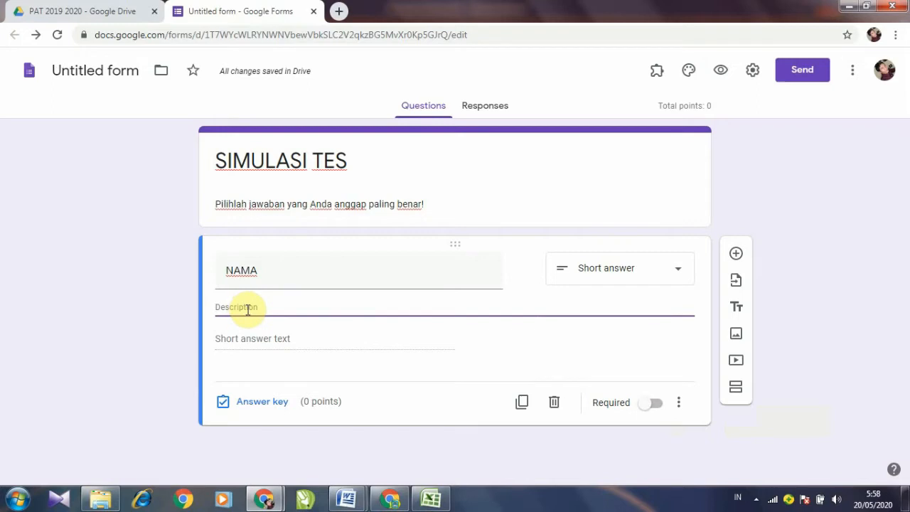
pyautogui.write('t')
pyautogui.press('BackSpace')
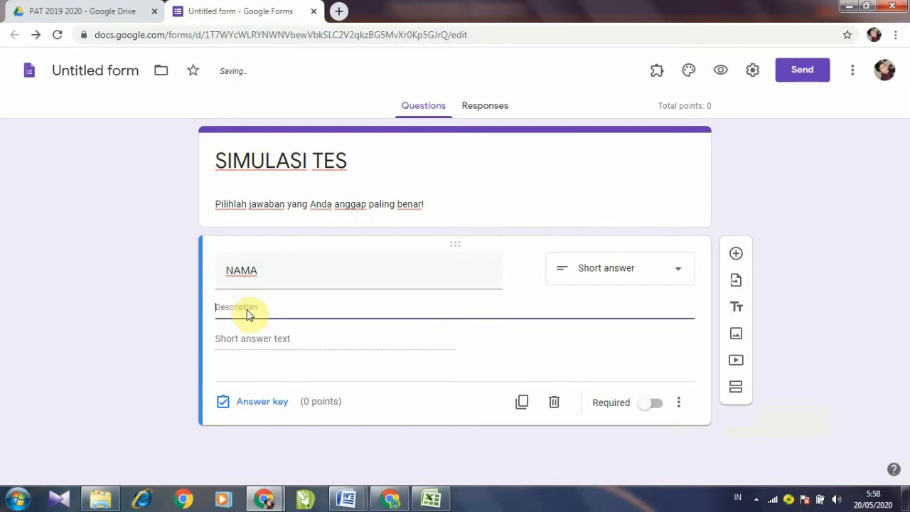
pyautogui.write('Tulisla')
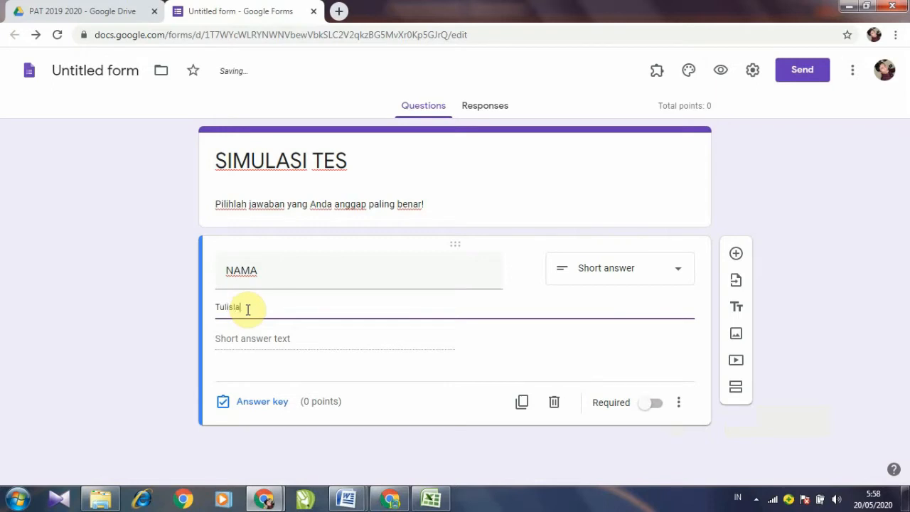
pyautogui.write('h nama lengka')
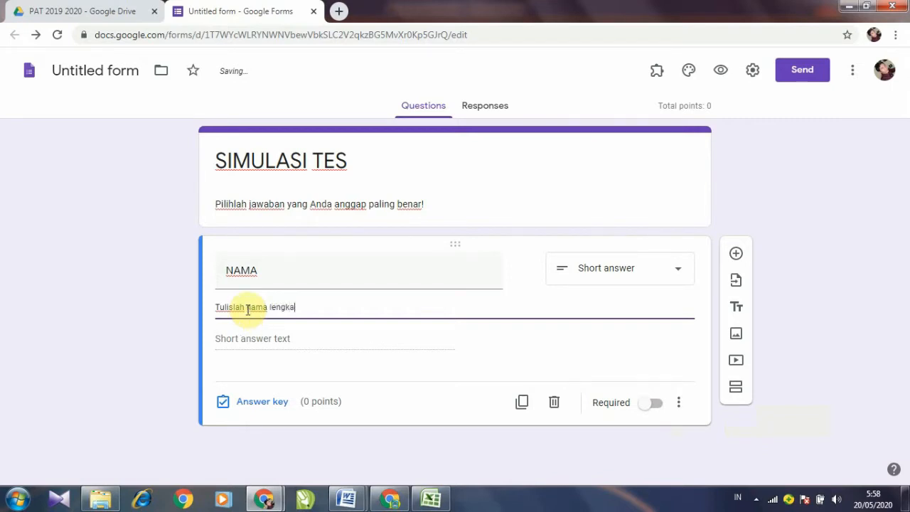
pyautogui.write('p Anda!')
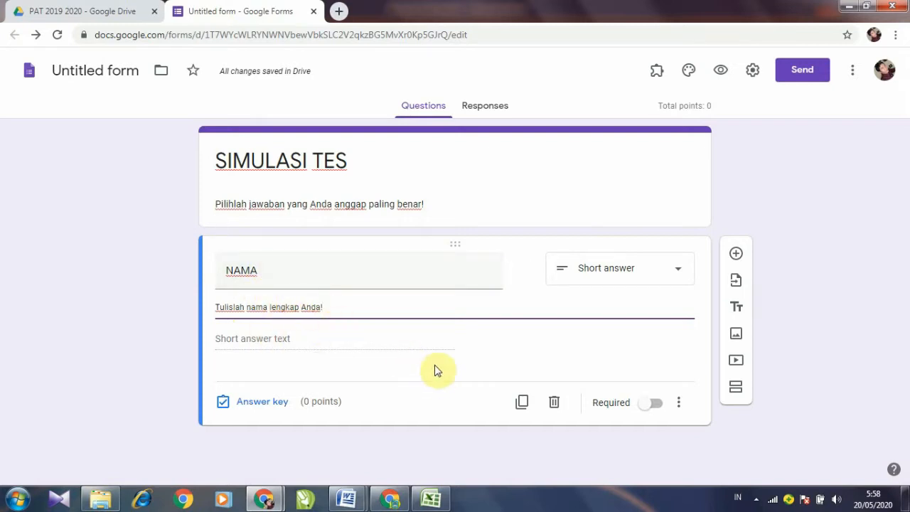
pyautogui.click(656, 405)
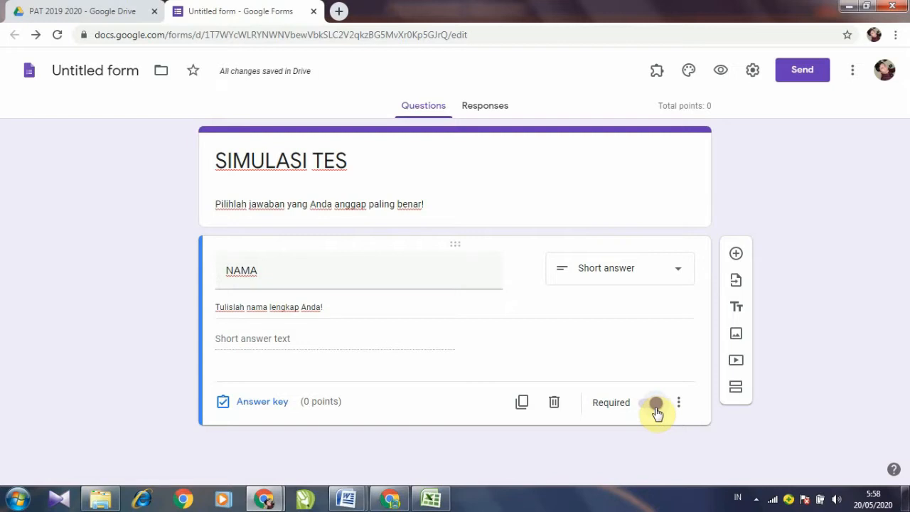
pyautogui.click(656, 405)
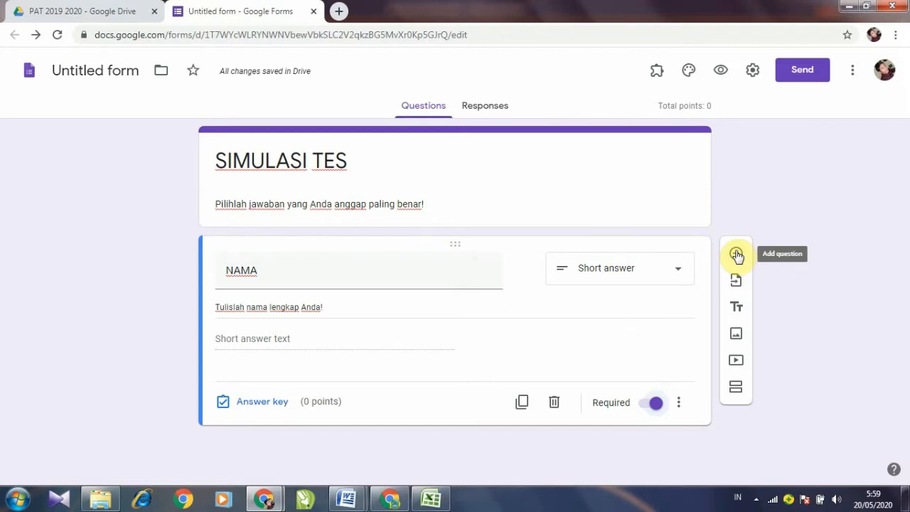
# Step: Add a second short-answer question titled 'No. TES', set to numbers only and required
pyautogui.click(737, 254)
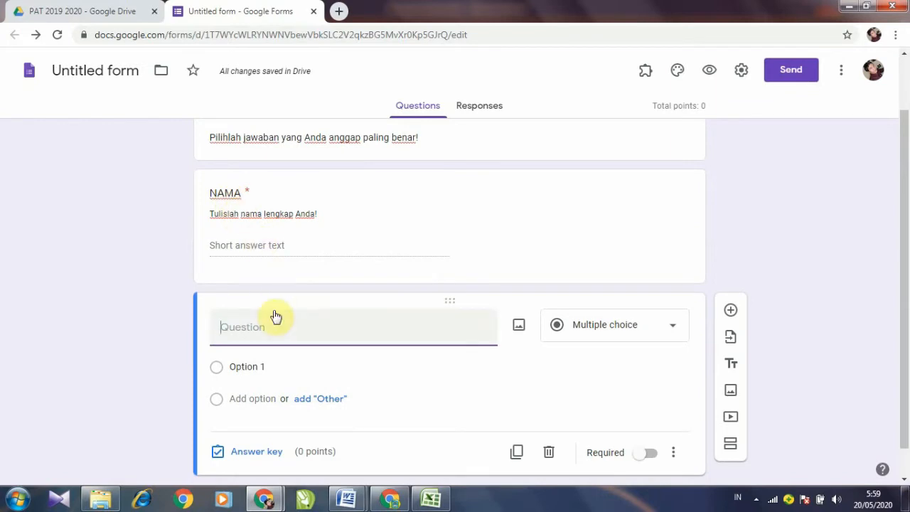
pyautogui.write('no')
pyautogui.press('BackSpace')
pyautogui.press('BackSpace')
pyautogui.write('No. ')
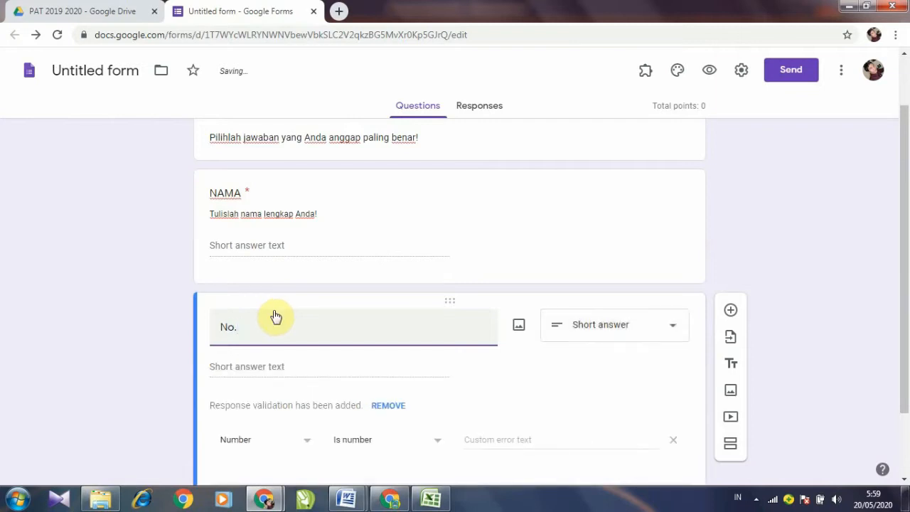
pyautogui.write('TES')
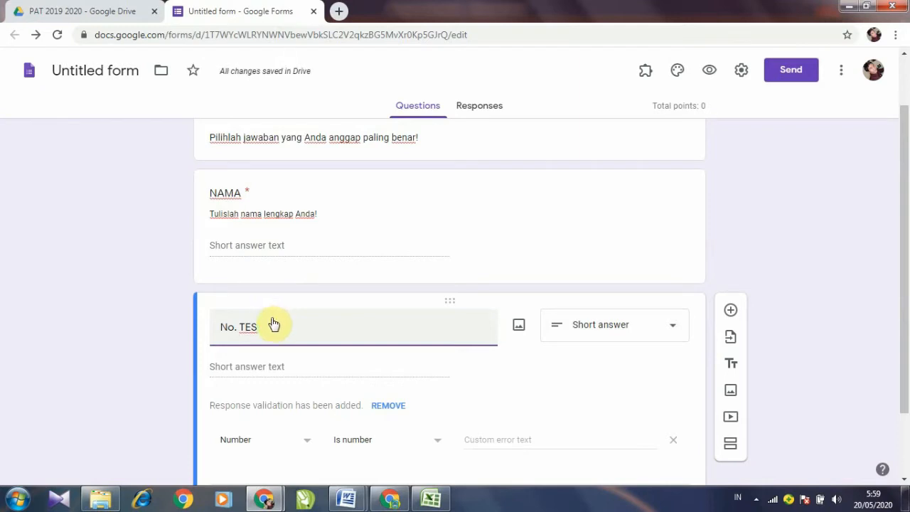
pyautogui.scroll(-2, 450, 377)
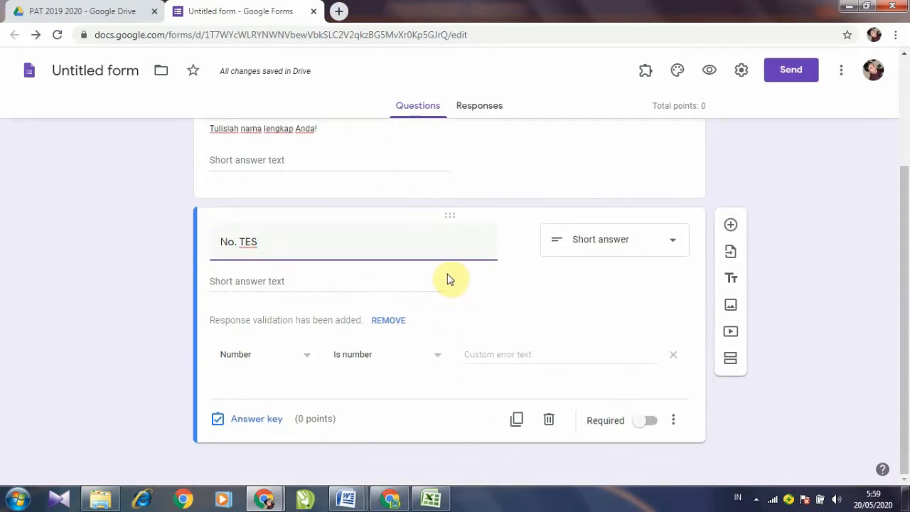
pyautogui.click(397, 287)
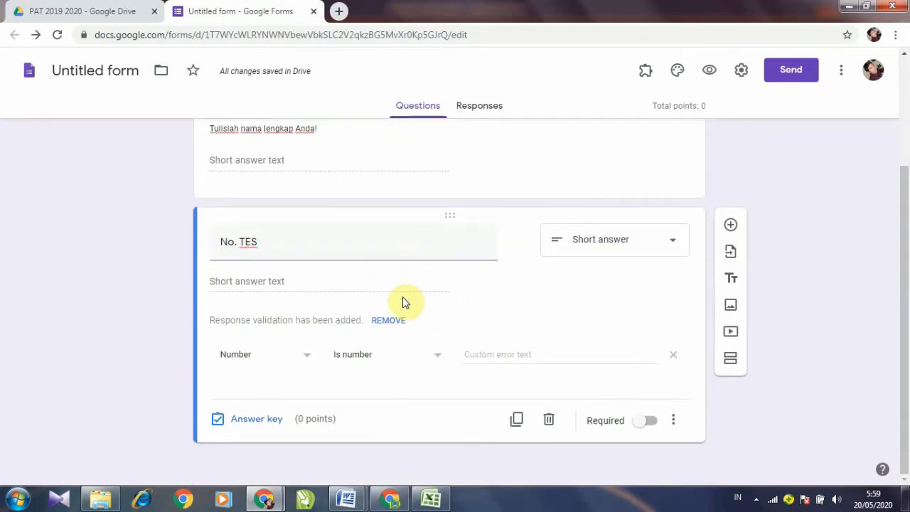
pyautogui.click(651, 421)
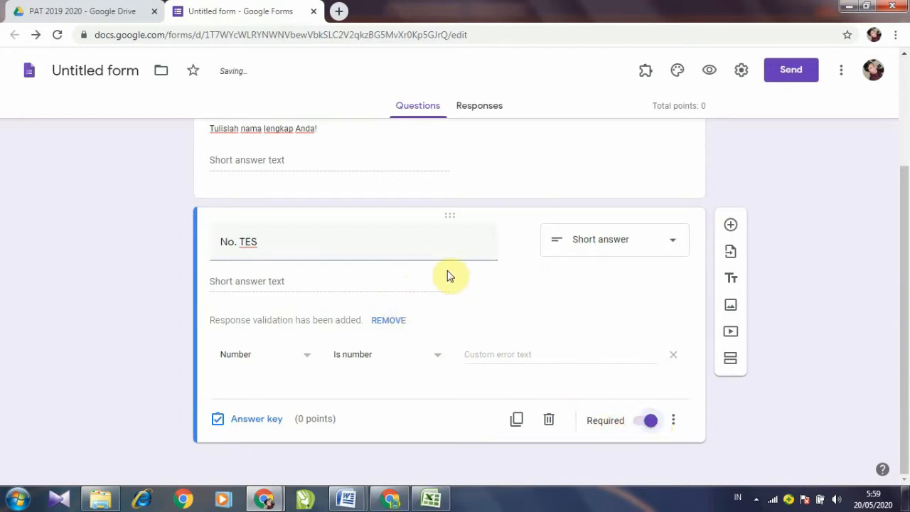
pyautogui.scroll(1, 441, 264)
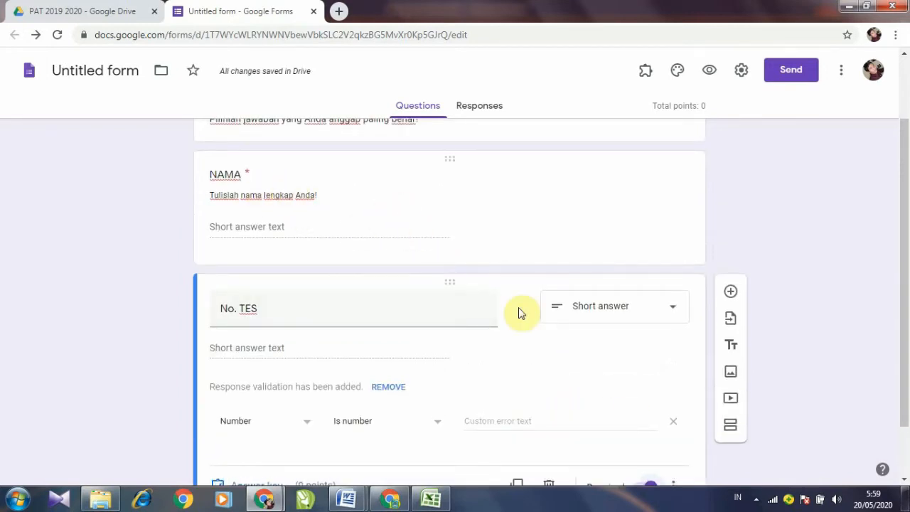
pyautogui.scroll(-1, 633, 430)
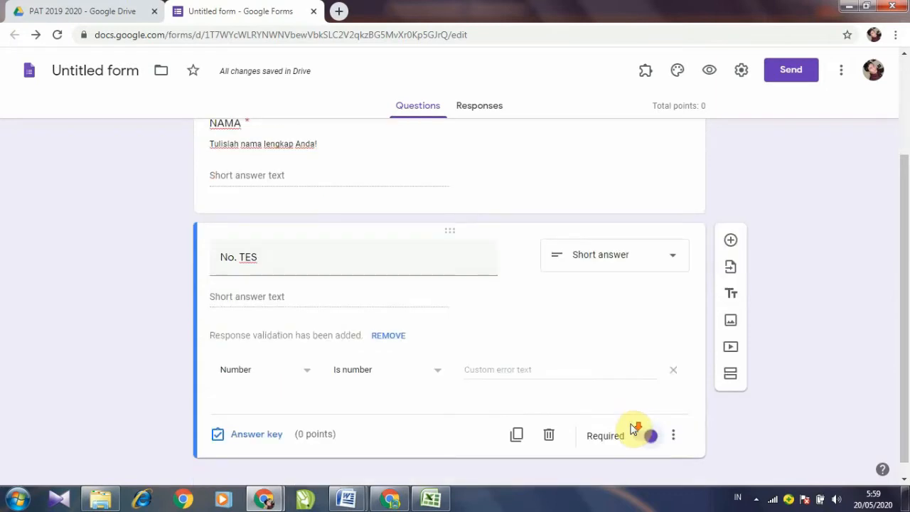
# Step: Add a description line to No. TES and remove its number-only validation
pyautogui.click(683, 425)
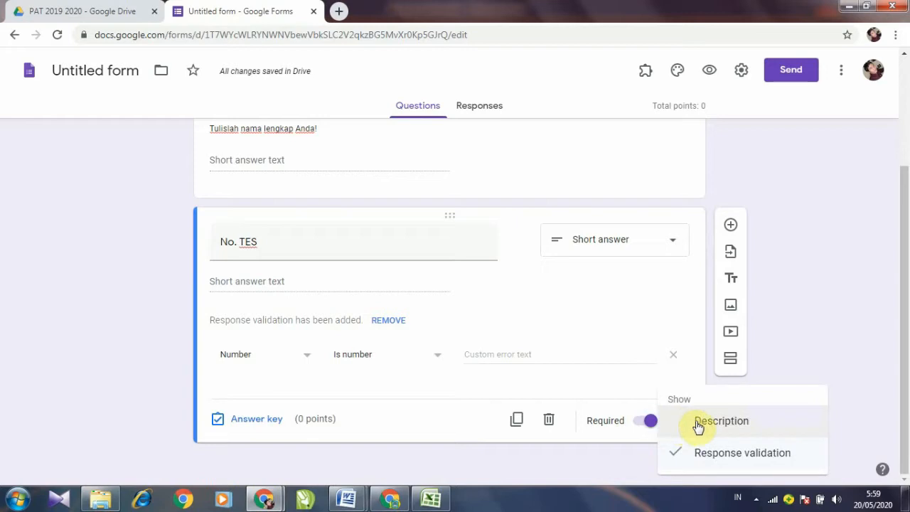
pyautogui.click(698, 425)
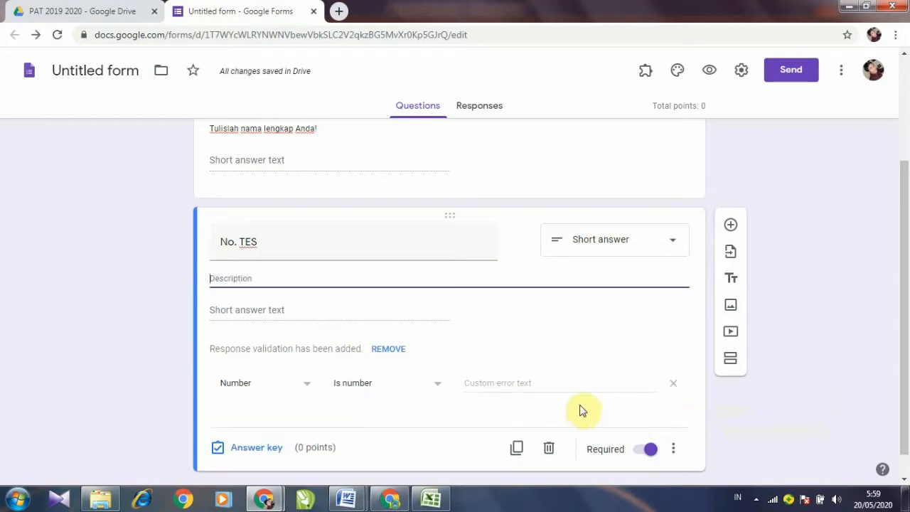
pyautogui.click(673, 384)
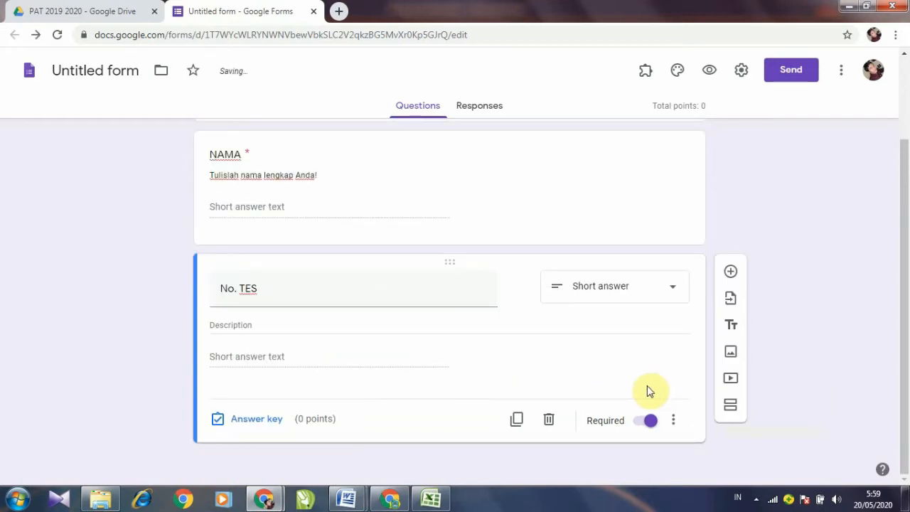
# Step: Write 'Tulislah No TES Anda!' as the No. TES description, fixing the miscapitalised attempt
pyautogui.click(281, 320)
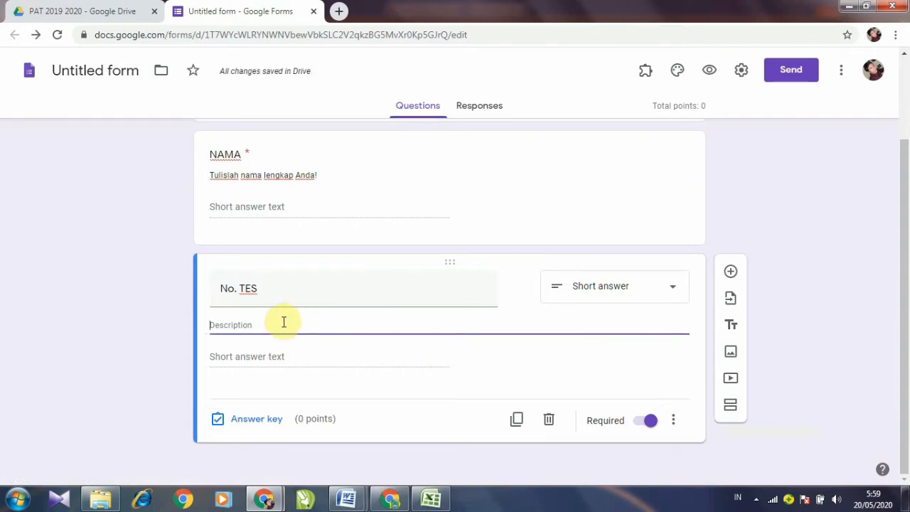
pyautogui.write('tULI')
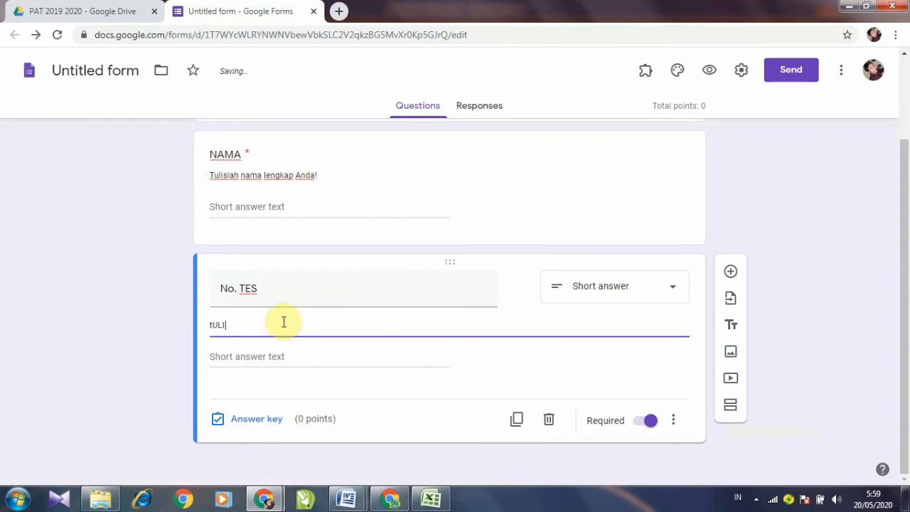
pyautogui.write('SLAH nO. tes')
pyautogui.moveTo(283, 322); pyautogui.dragTo(212, 329)
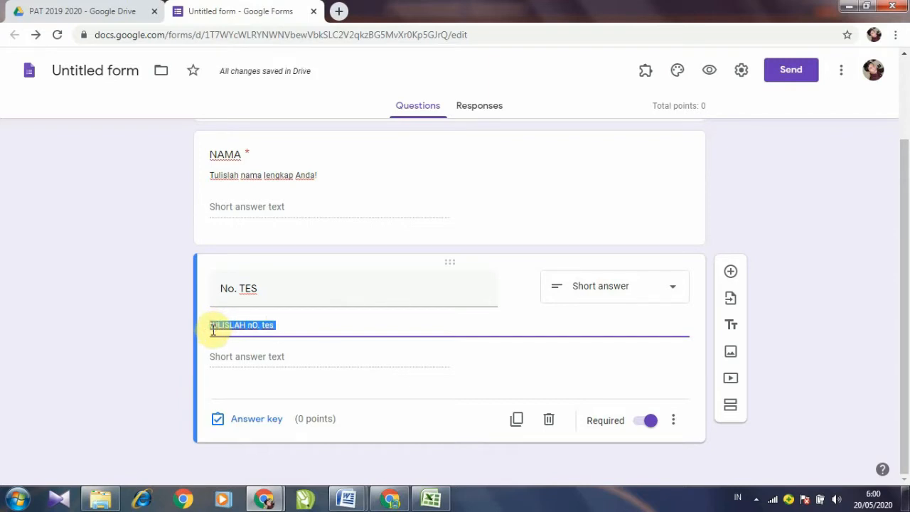
pyautogui.press('BackSpace')
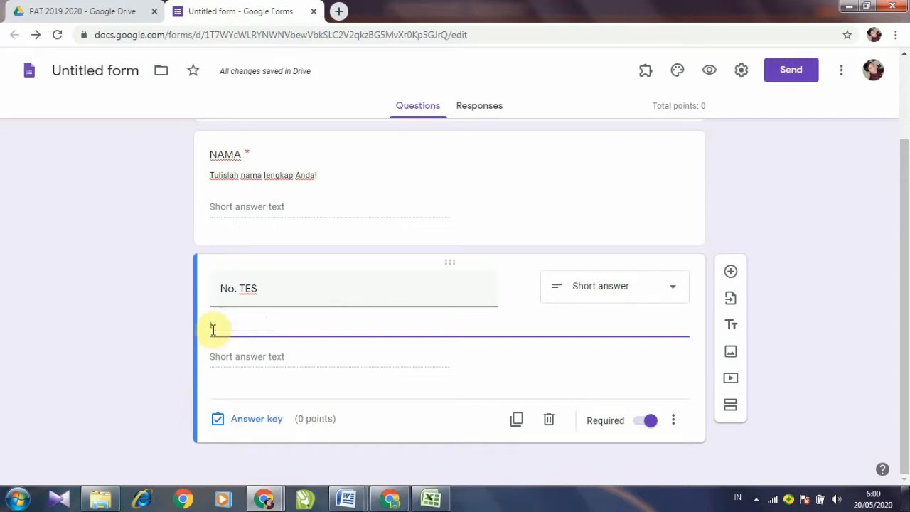
pyautogui.write('TuLISLAH')
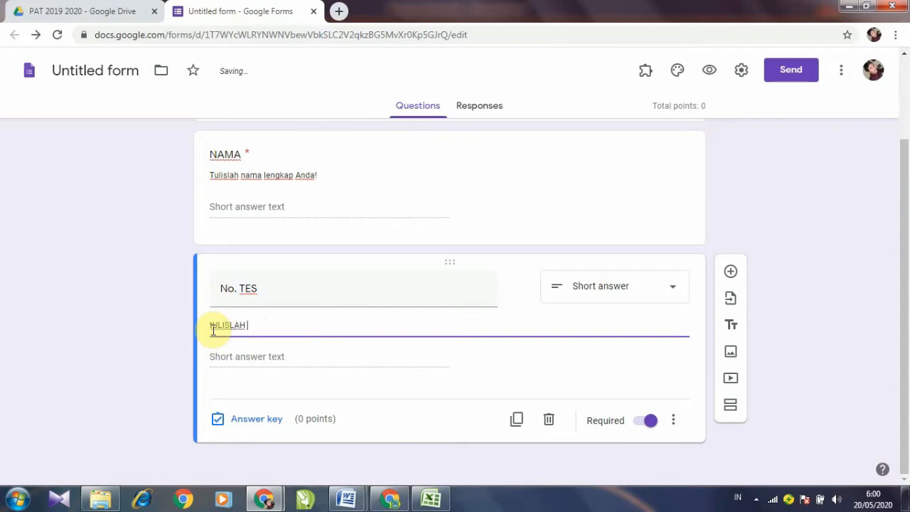
pyautogui.press('BackSpace')
pyautogui.press('BackSpace')
pyautogui.press('BackSpace')
pyautogui.press('BackSpace')
pyautogui.press('BackSpace')
pyautogui.press('BackSpace')
pyautogui.press('BackSpace')
pyautogui.press('BackSpace')
pyautogui.press('BackSpace')
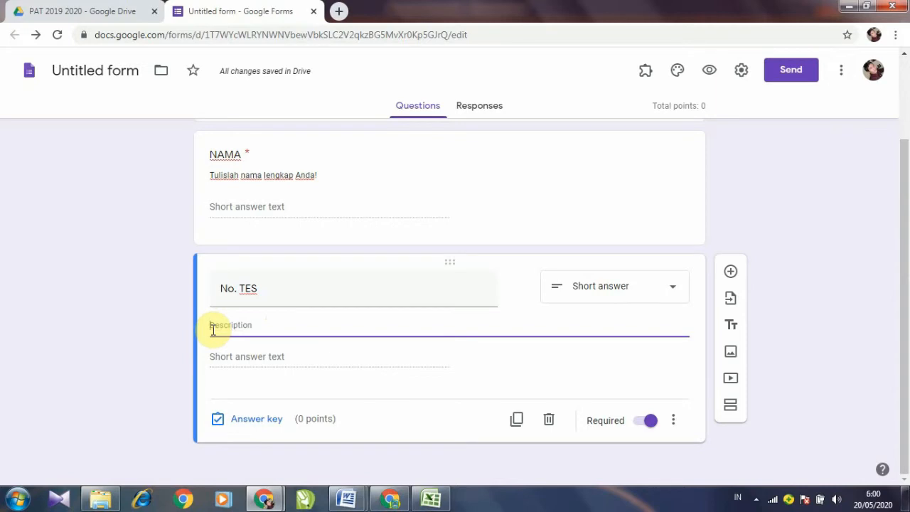
pyautogui.write('T')
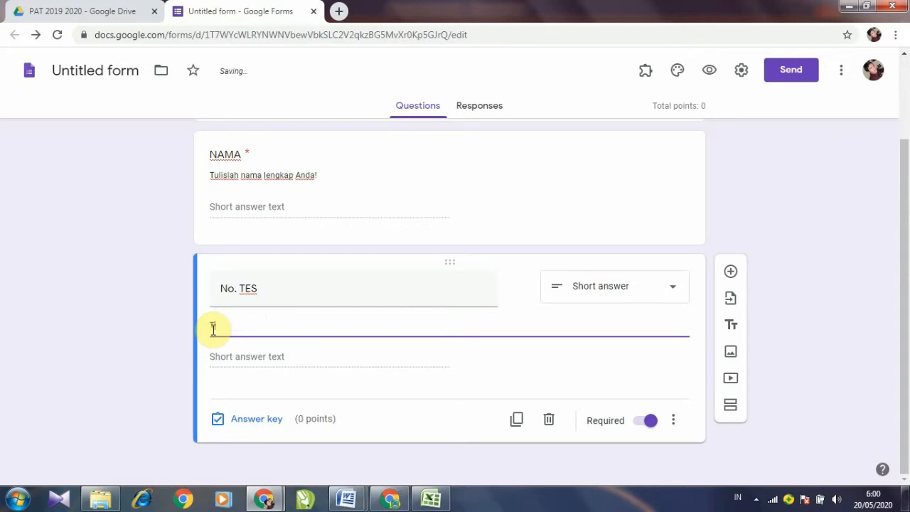
pyautogui.write('ulislah No TES ')
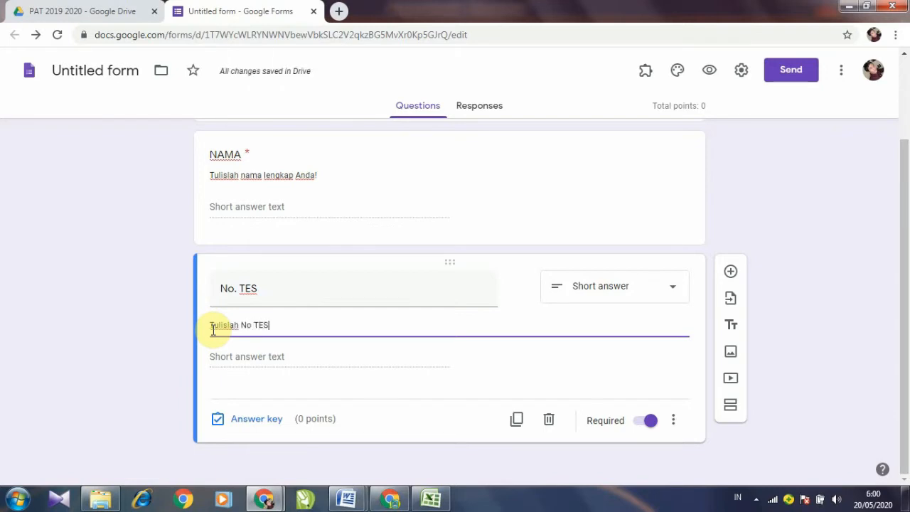
pyautogui.write('Anda')
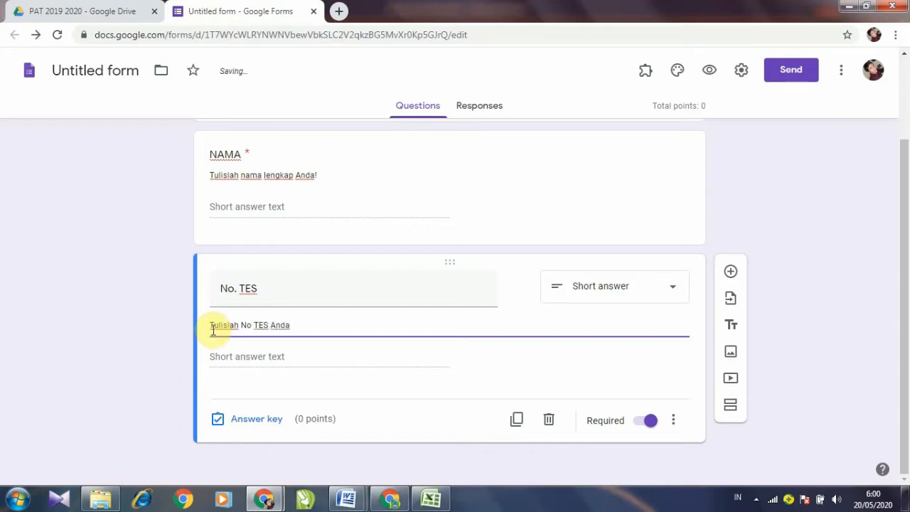
pyautogui.write('!')
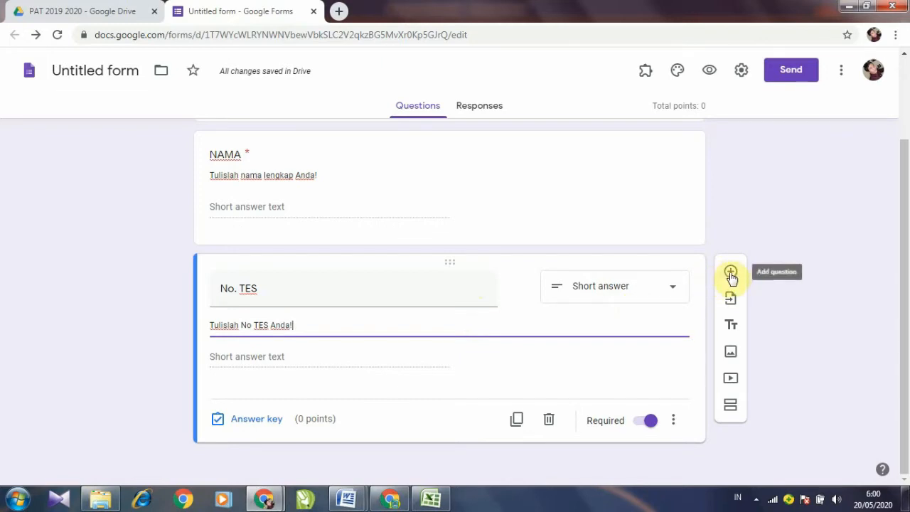
# Step: Add a third question below No. TES titled 'KELAS' in capitals
pyautogui.click(732, 273)
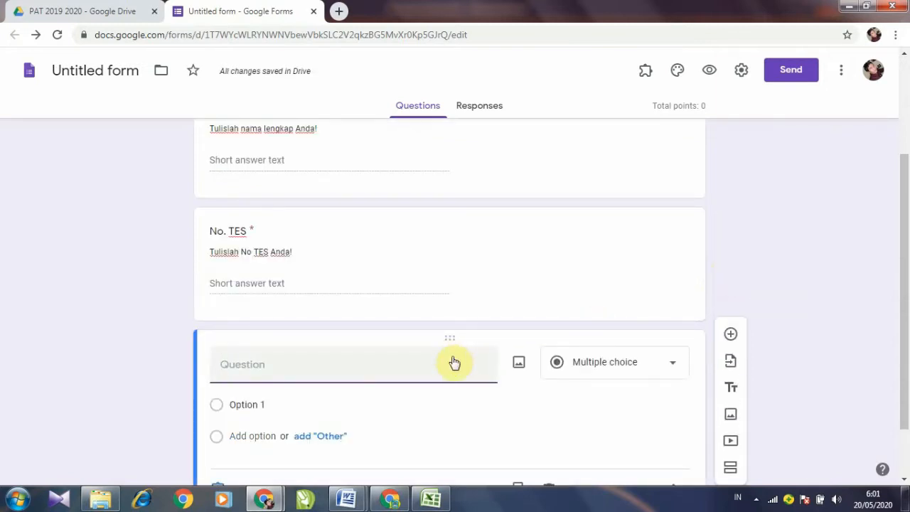
pyautogui.write('Kelas')
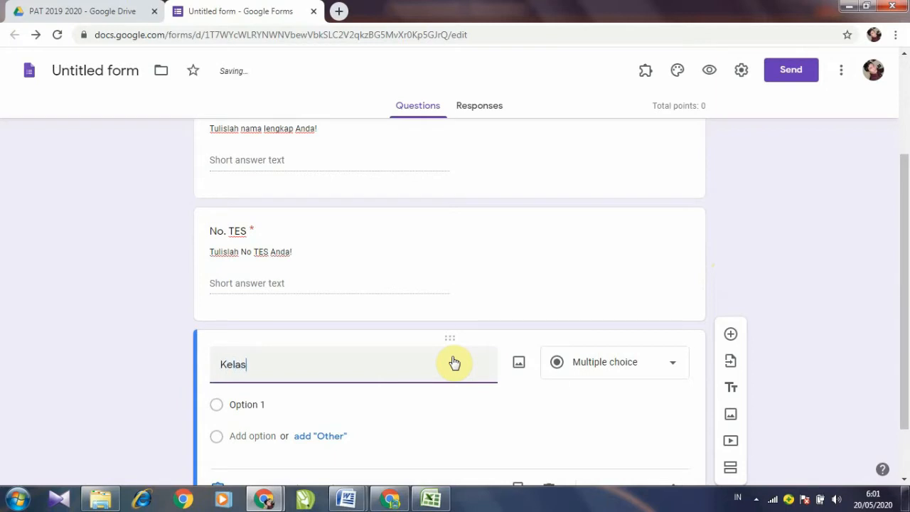
pyautogui.press('BackSpace')
pyautogui.press('BackSpace')
pyautogui.press('BackSpace')
pyautogui.press('BackSpace')
pyautogui.press('BackSpace')
pyautogui.write('KELAS')
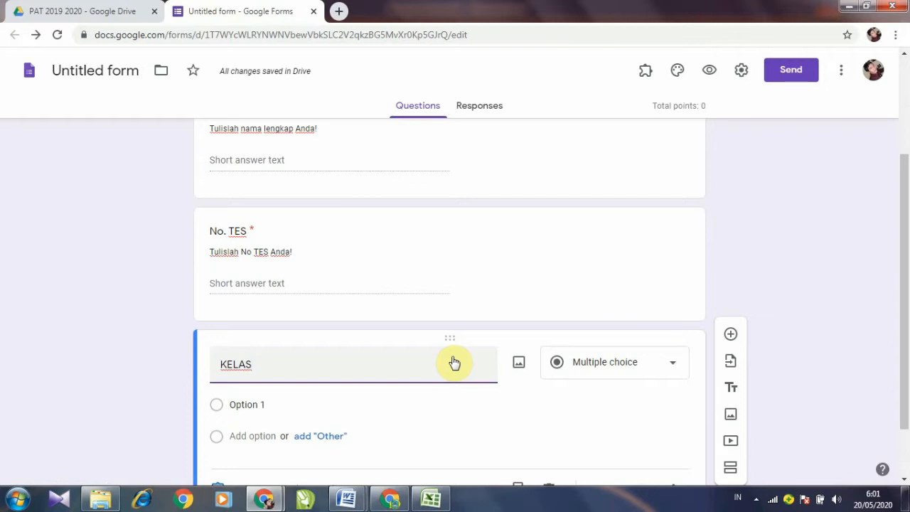
pyautogui.scroll(-1, 455, 364)
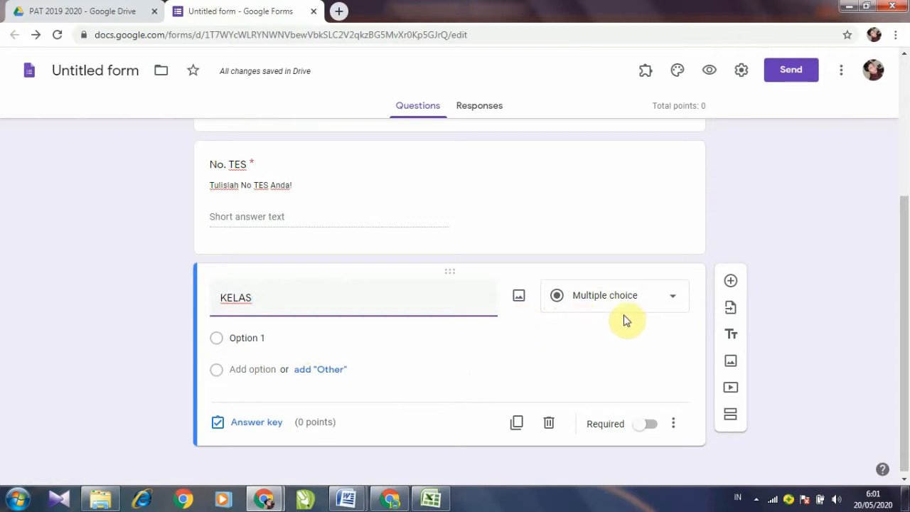
# Step: Turn KELAS into a Dropdown with options X MIPA 1, X MIPA 2 and X MIPA 3
pyautogui.click(676, 300)
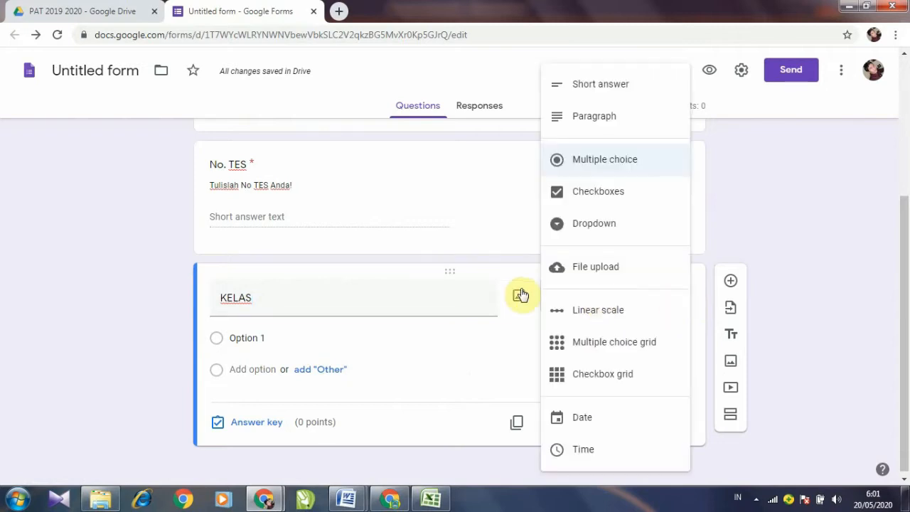
pyautogui.click(375, 303)
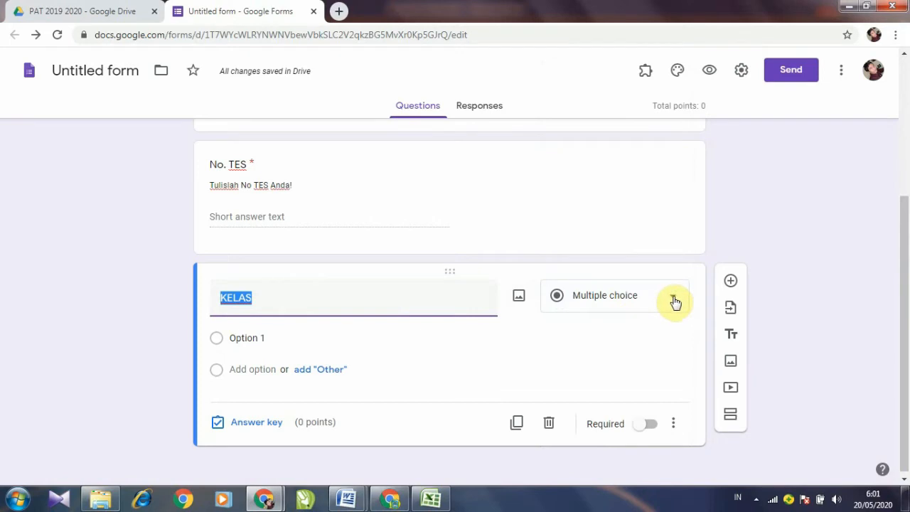
pyautogui.click(675, 303)
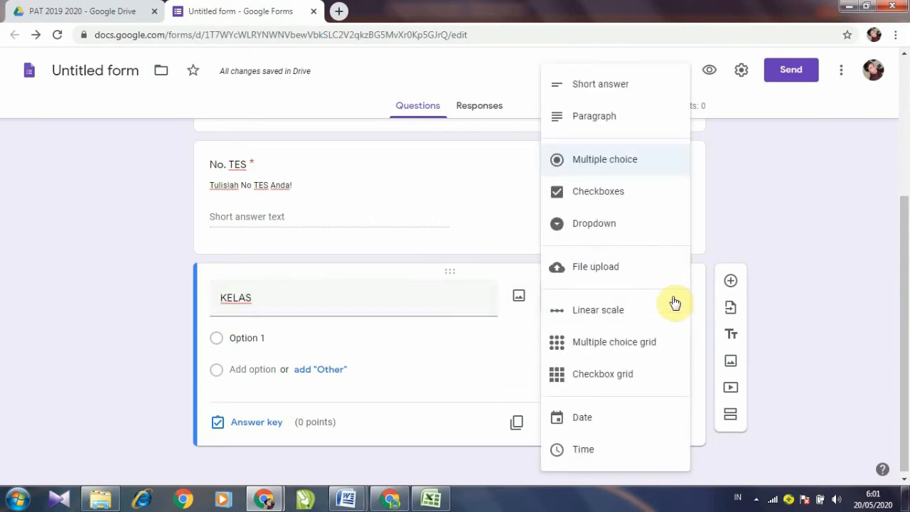
pyautogui.click(613, 232)
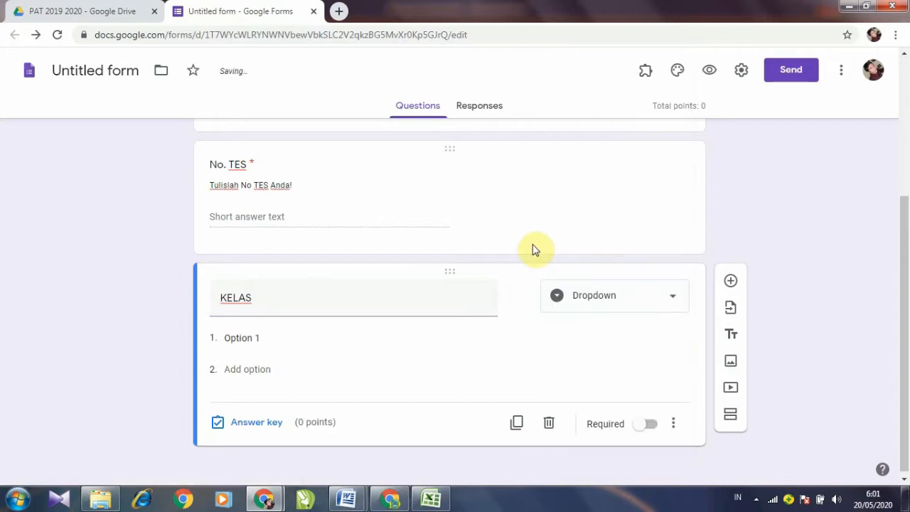
pyautogui.click(269, 340)
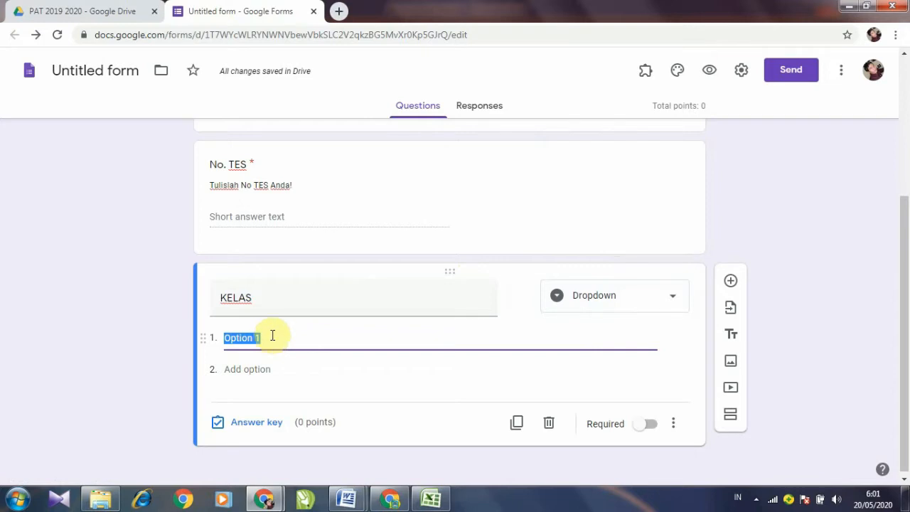
pyautogui.write('X')
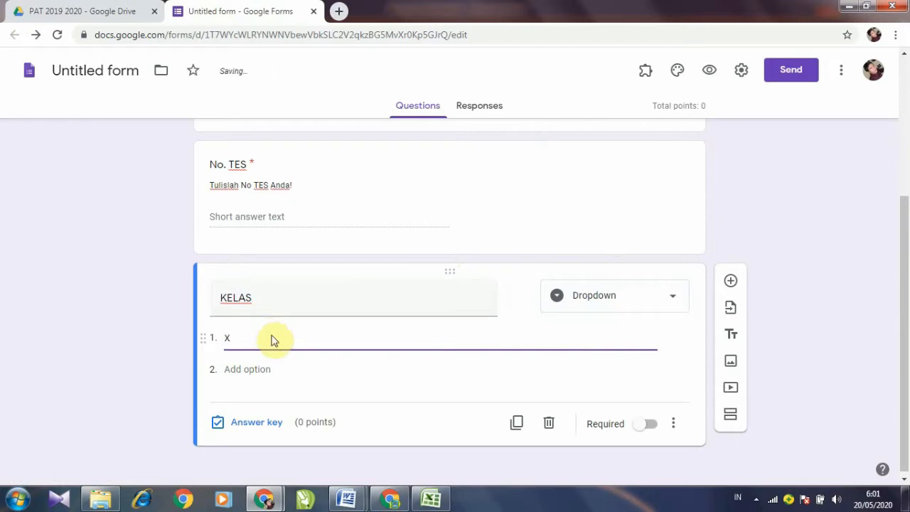
pyautogui.write(' MIPA 1')
pyautogui.click(270, 370)
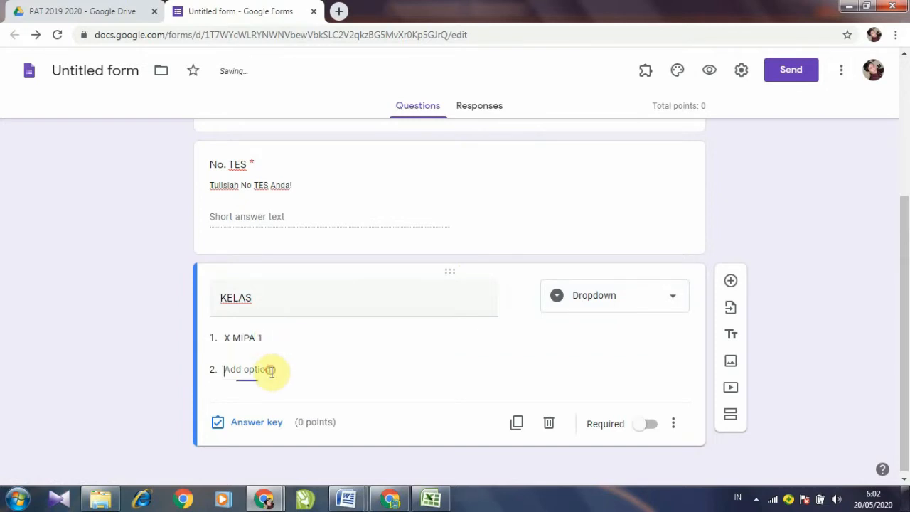
pyautogui.write('X')
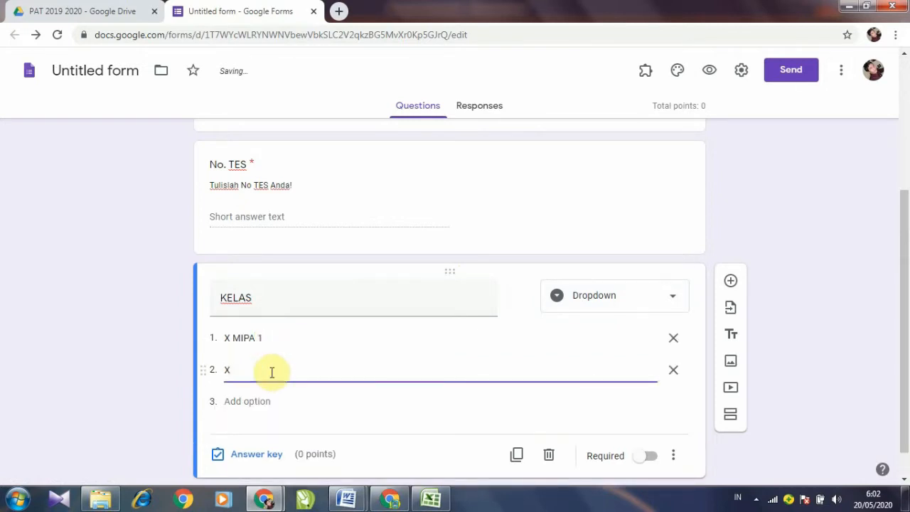
pyautogui.write(' MIPA 2')
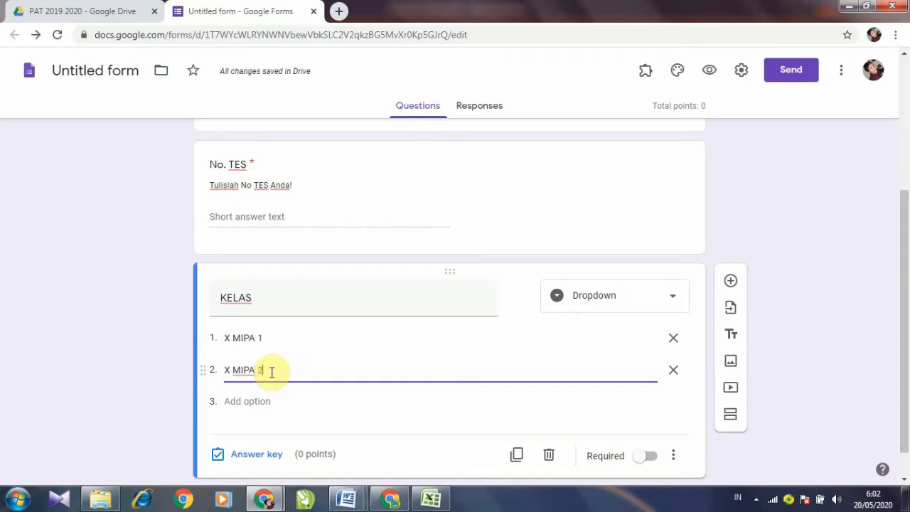
pyautogui.click(283, 404)
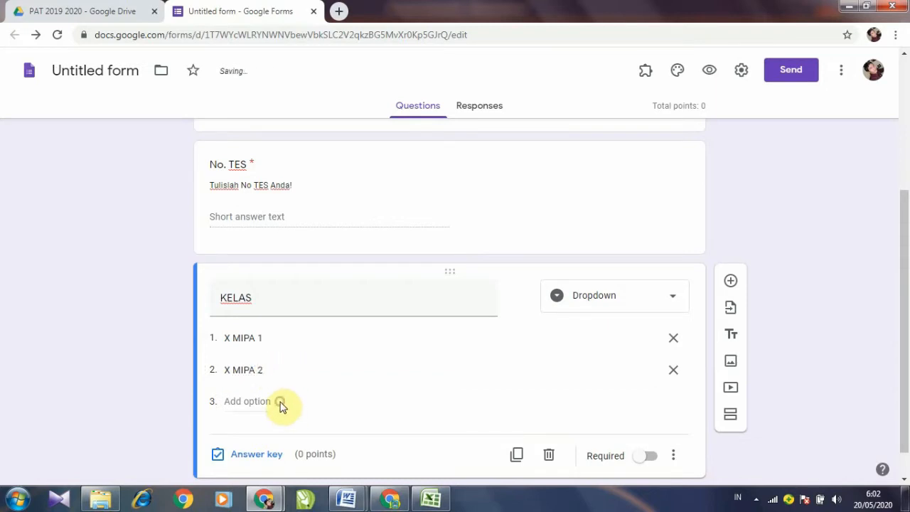
pyautogui.click(259, 403)
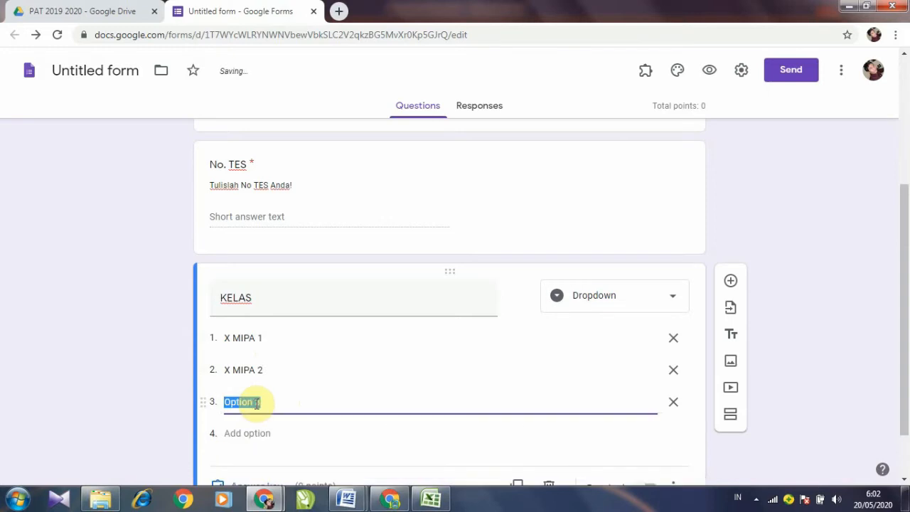
pyautogui.write('X')
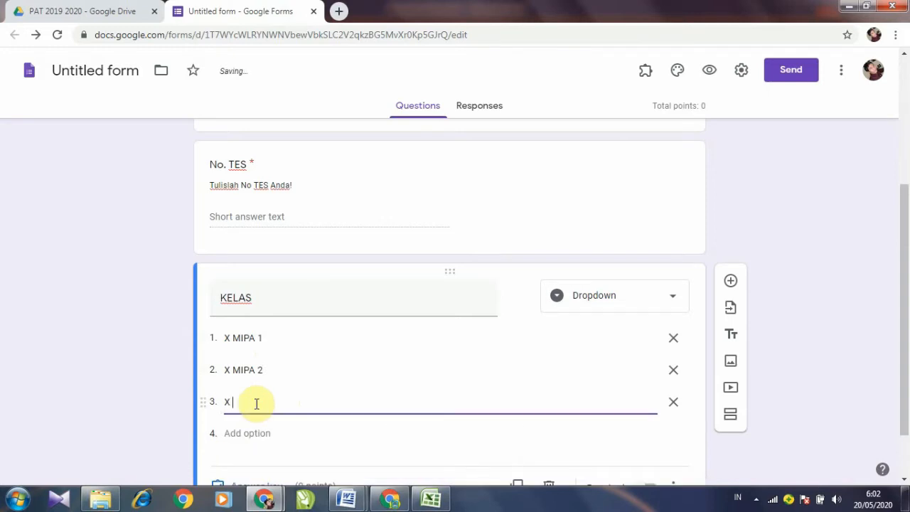
pyautogui.write(' MIPA 3')
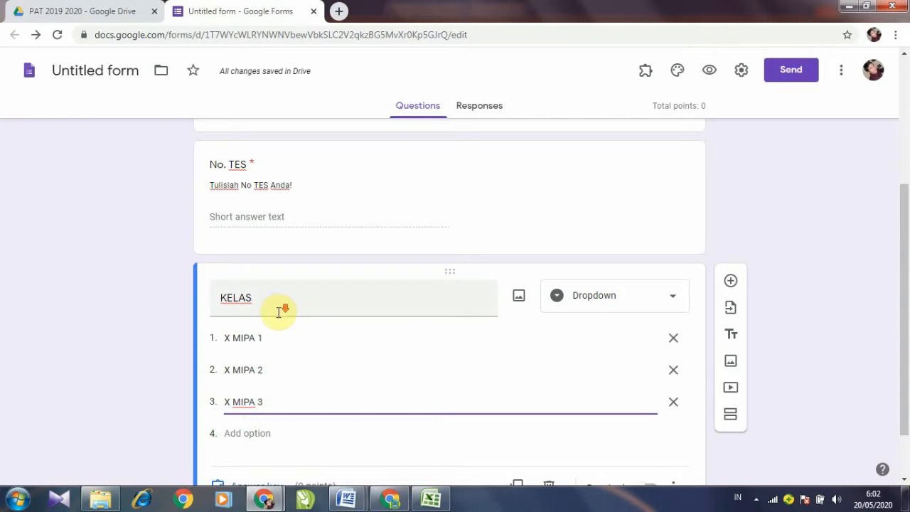
# Step: Make KELAS required and give it the description 'Pilihlah kelas Anda!'
pyautogui.scroll(-1, 284, 306)
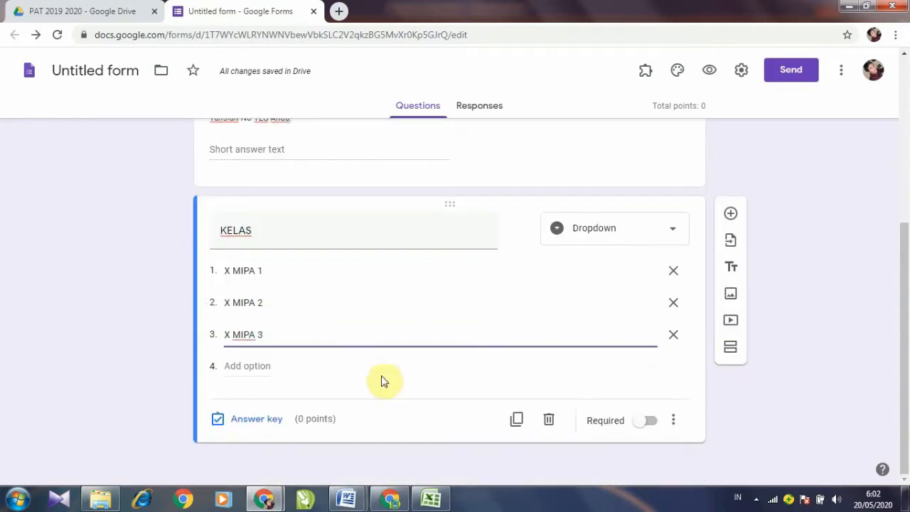
pyautogui.click(657, 425)
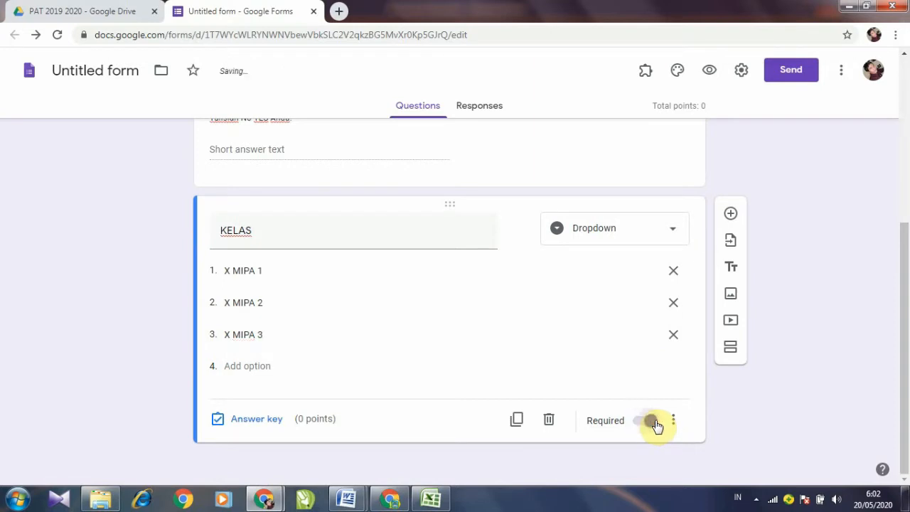
pyautogui.click(673, 423)
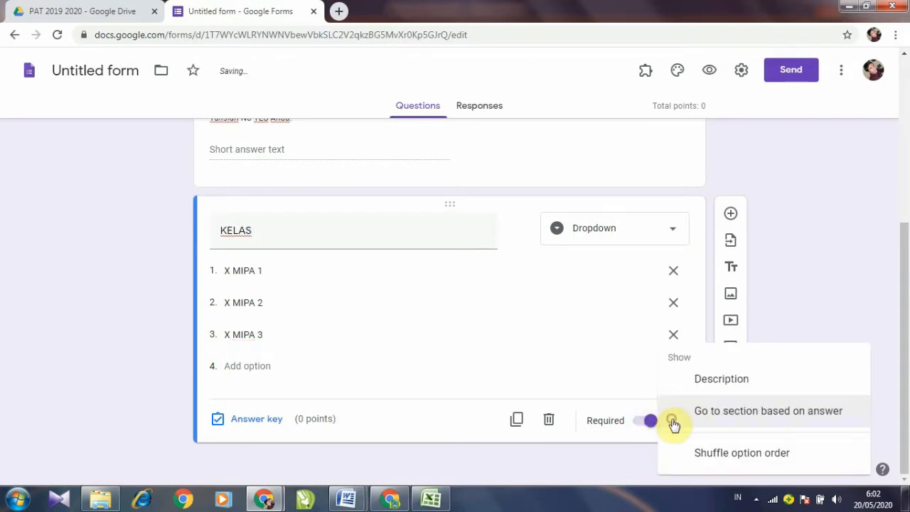
pyautogui.click(716, 388)
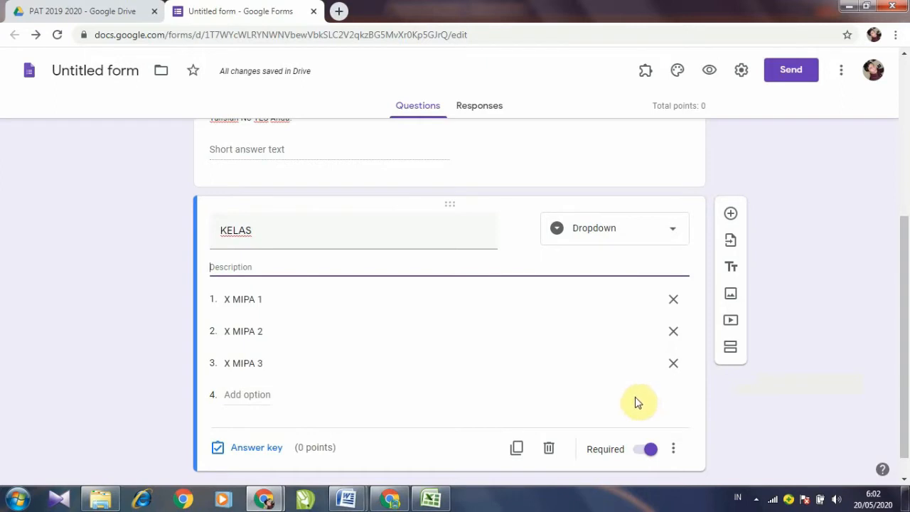
pyautogui.write('pILIH')
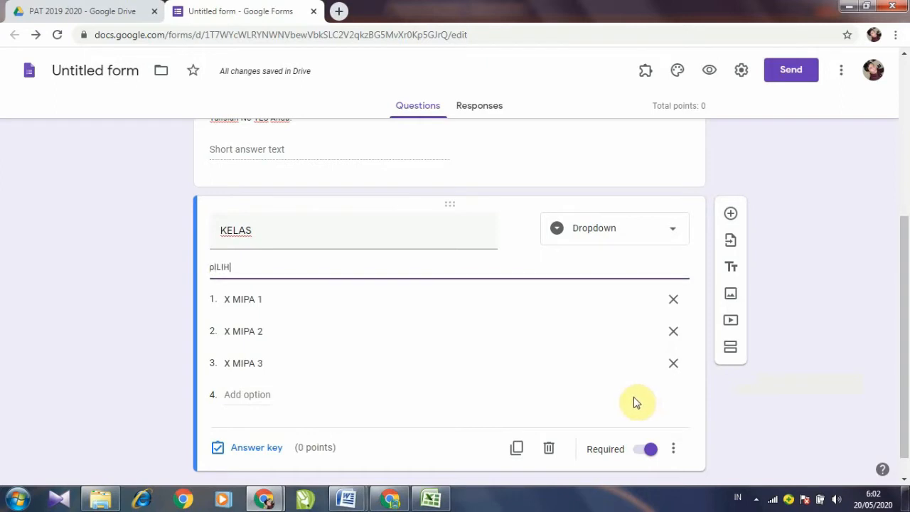
pyautogui.write('LA')
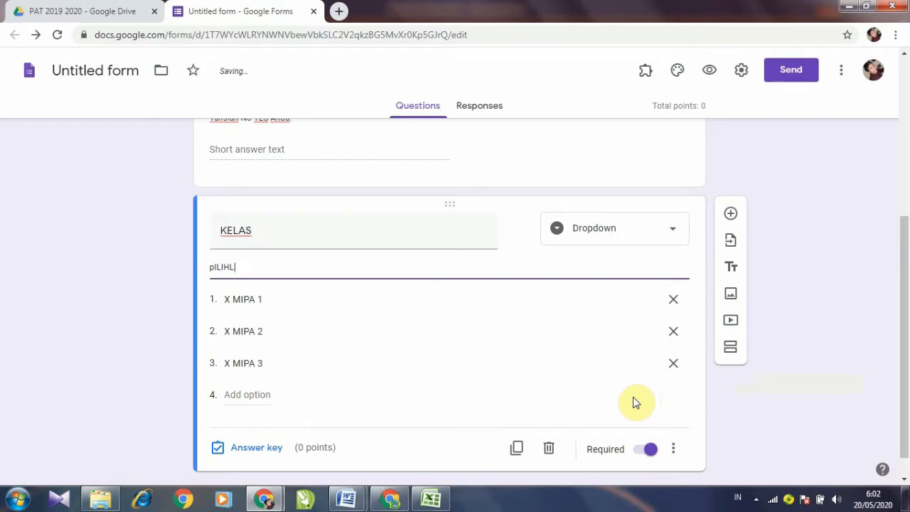
pyautogui.press('BackSpace')
pyautogui.press('BackSpace')
pyautogui.press('BackSpace')
pyautogui.press('BackSpace')
pyautogui.write('P')
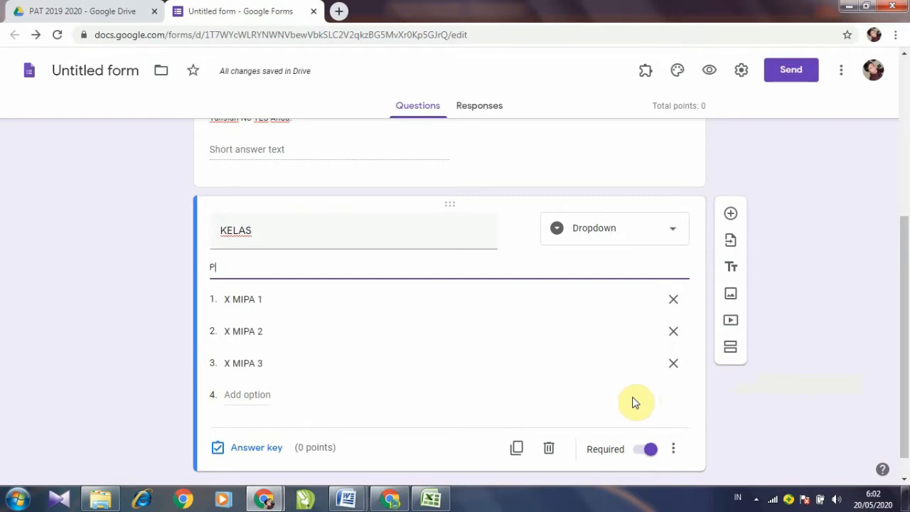
pyautogui.write('ilihl')
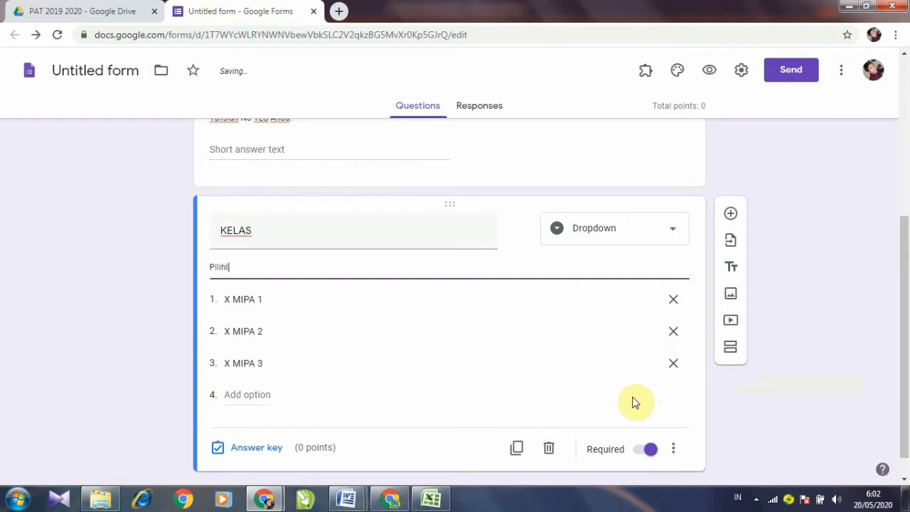
pyautogui.write('ah kelas Anda!')
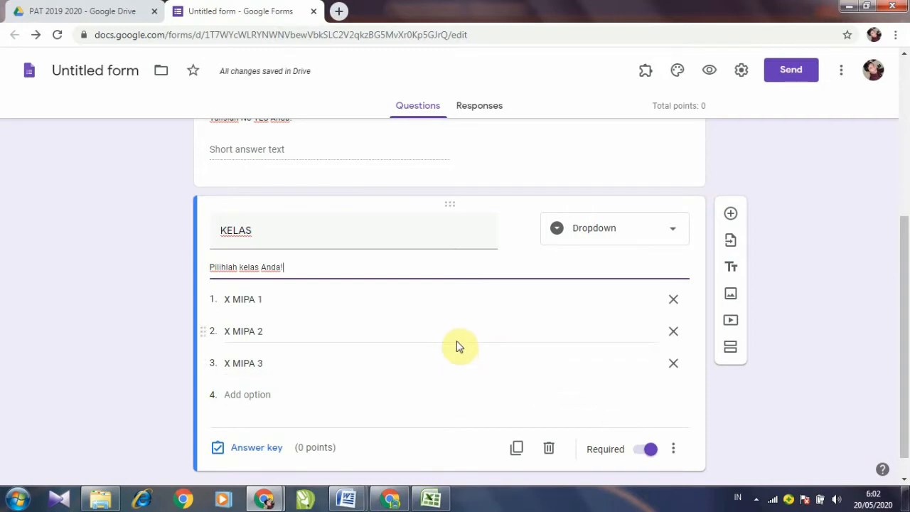
pyautogui.scroll(3, 455, 334)
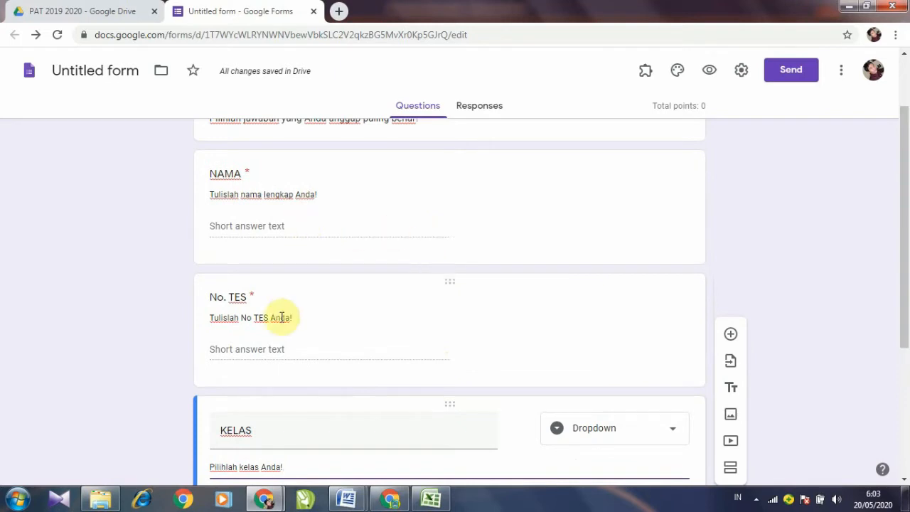
pyautogui.scroll(-2, 276, 315)
pyautogui.scroll(-2, 300, 299)
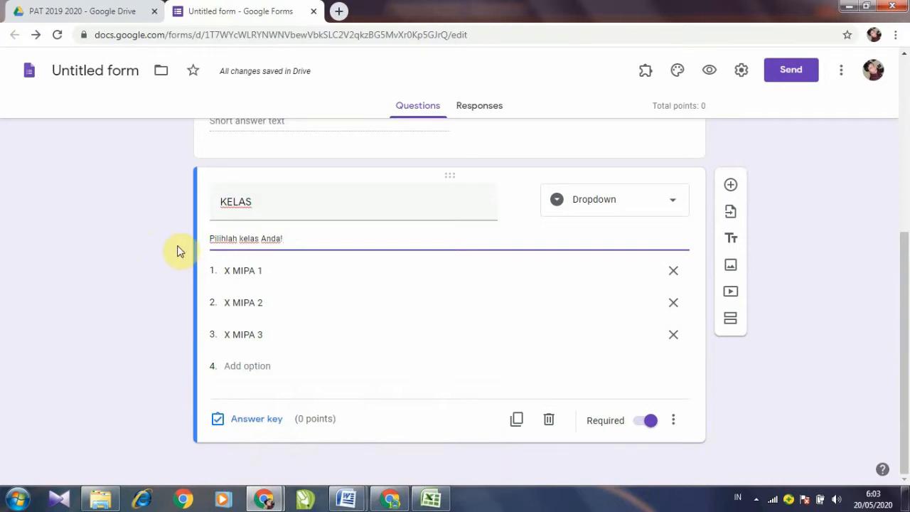
pyautogui.click(346, 499)
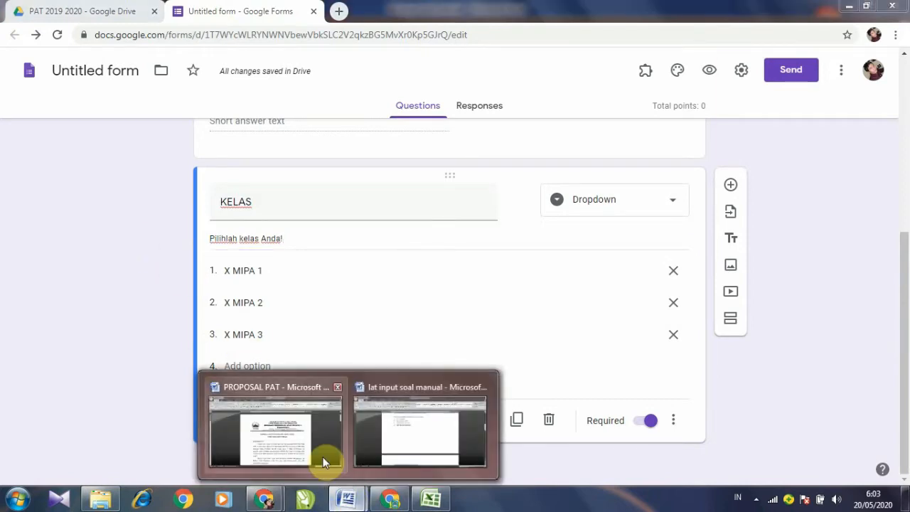
pyautogui.click(399, 455)
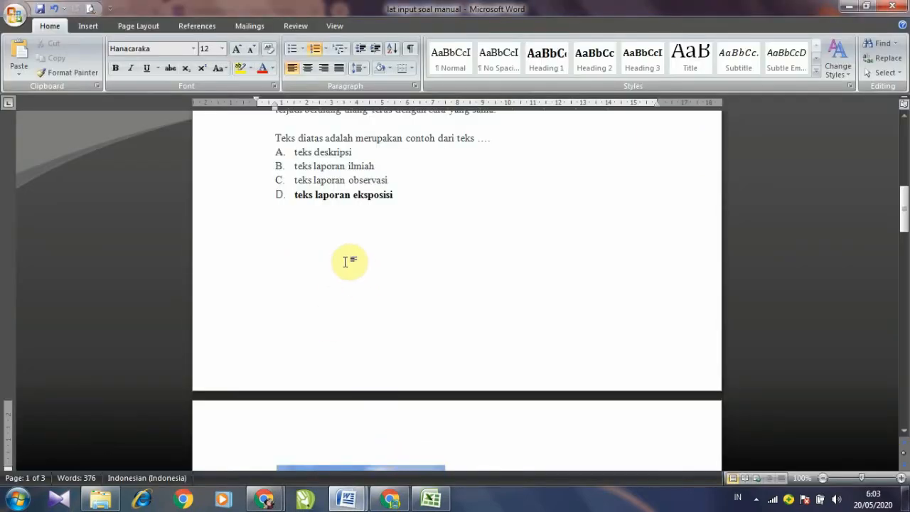
pyautogui.scroll(7, 345, 262)
pyautogui.scroll(3, 646, 228)
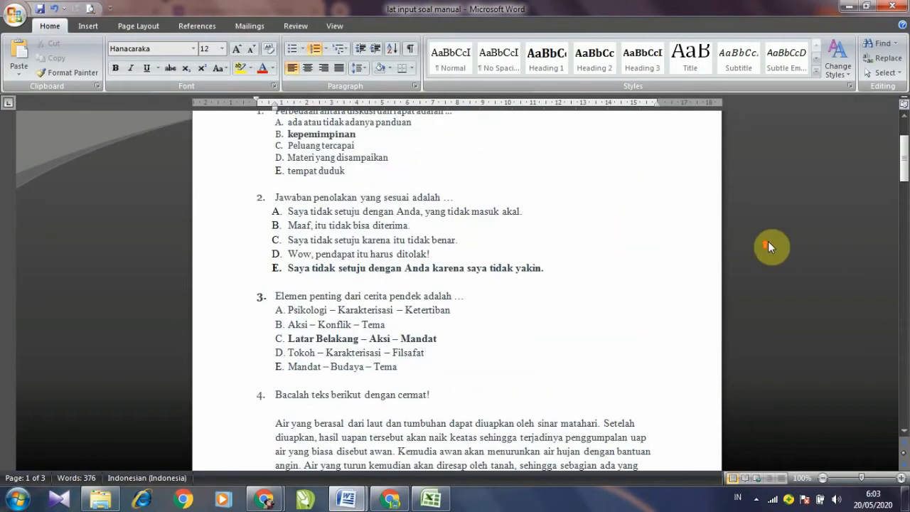
pyautogui.scroll(2, 775, 240)
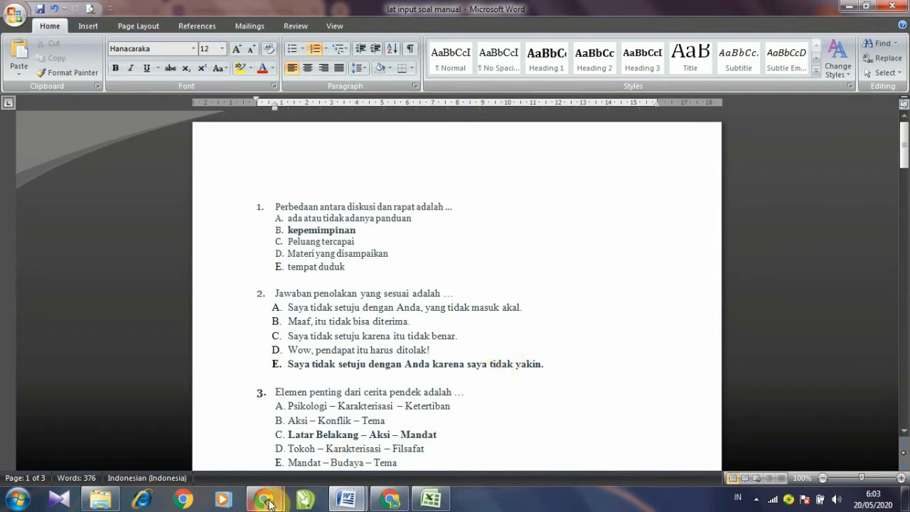
pyautogui.moveTo(264, 498)
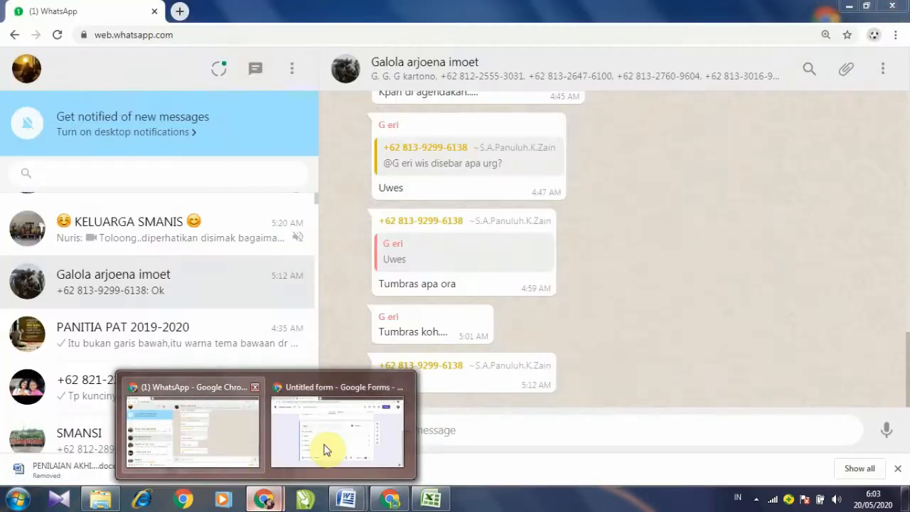
pyautogui.click(324, 449)
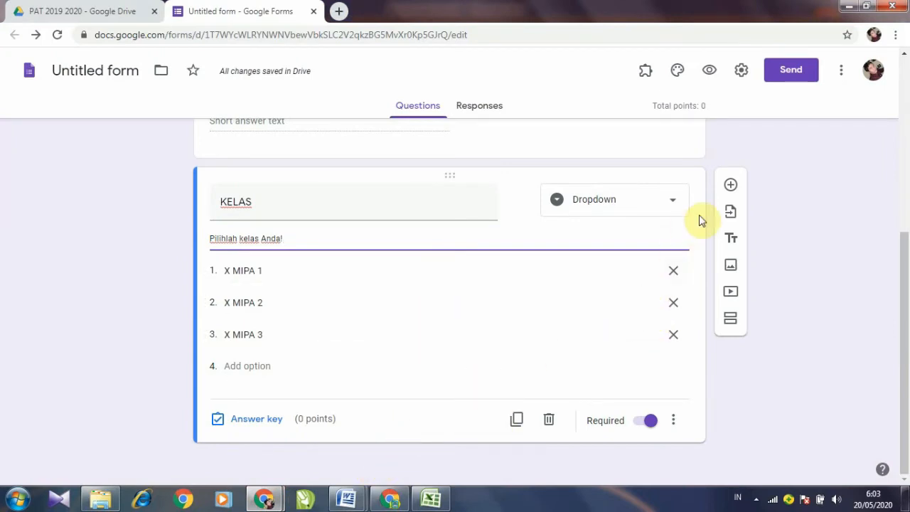
# Step: Add a blank fourth question after KELAS and bring up the Word file 'lat input soal manual'
pyautogui.click(732, 187)
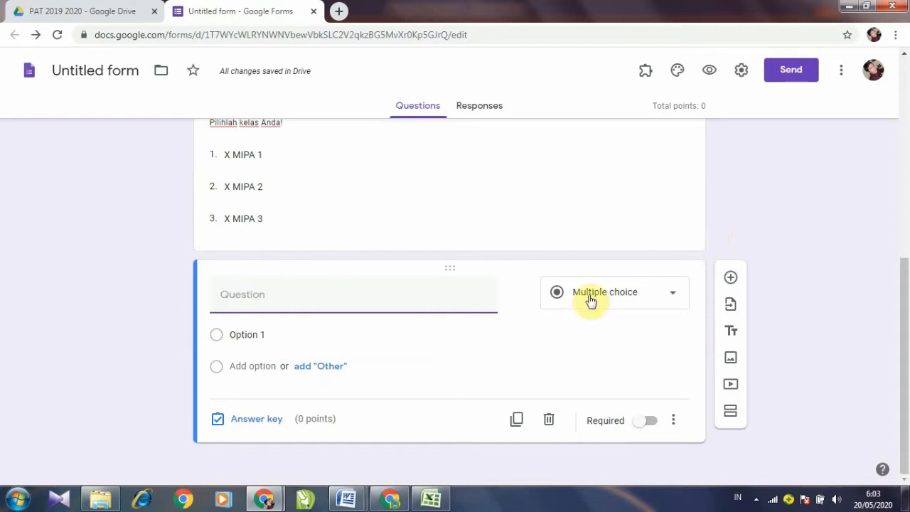
pyautogui.moveTo(350, 500)
pyautogui.click(396, 449)
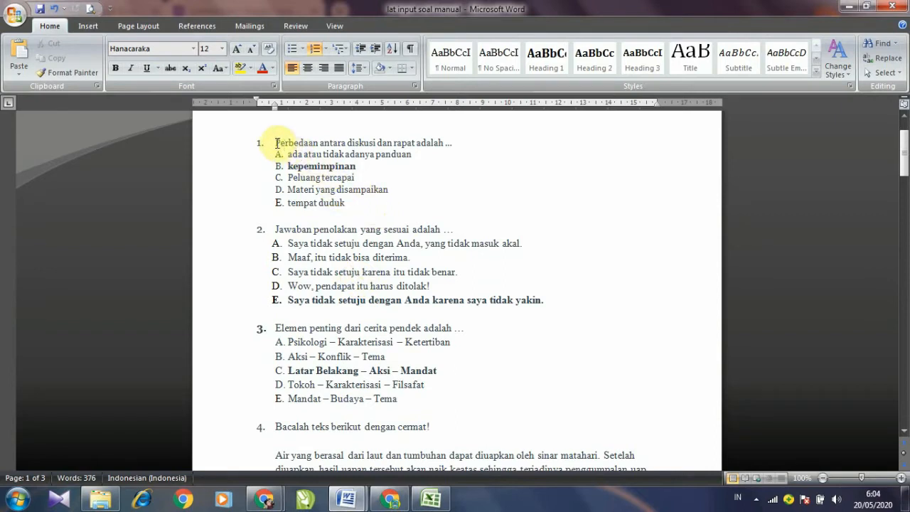
# Step: Copy question 1's text from Word and return to the Google Forms quiz
pyautogui.moveTo(277, 143); pyautogui.dragTo(452, 143)
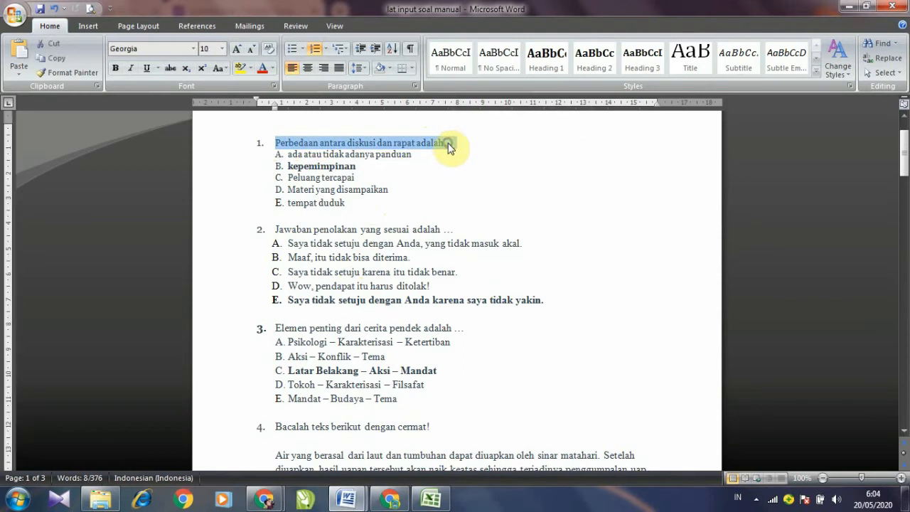
pyautogui.rightClick(449, 146)
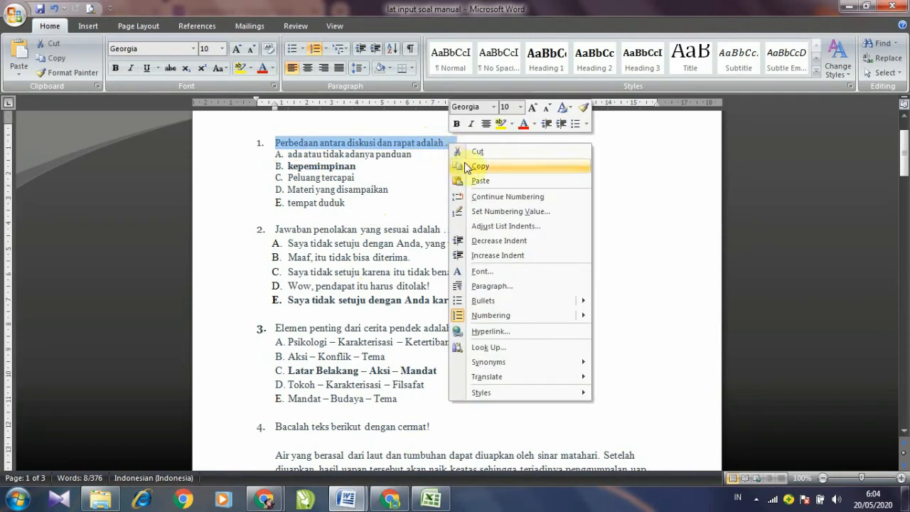
pyautogui.click(470, 167)
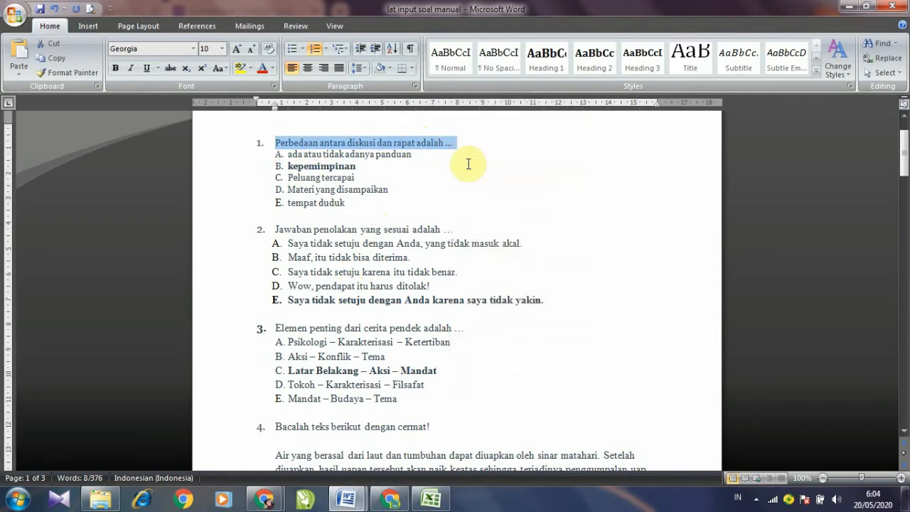
pyautogui.click(266, 500)
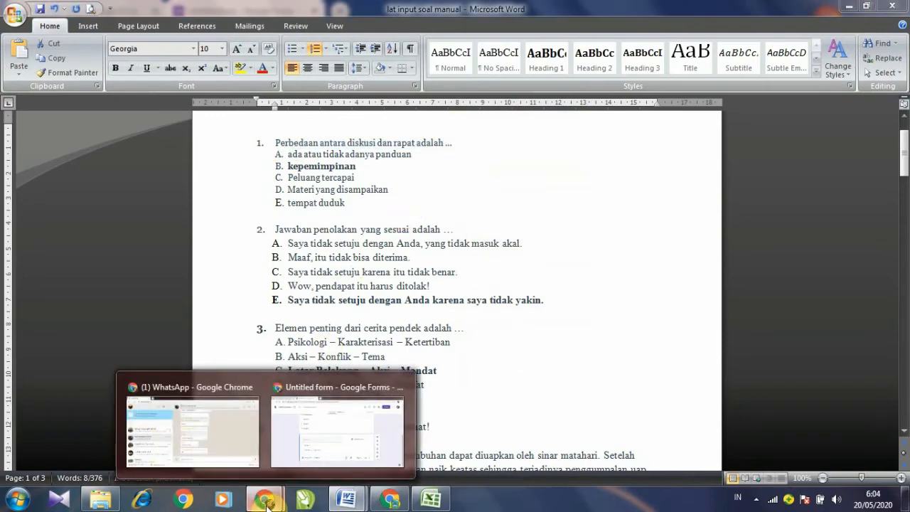
pyautogui.click(317, 398)
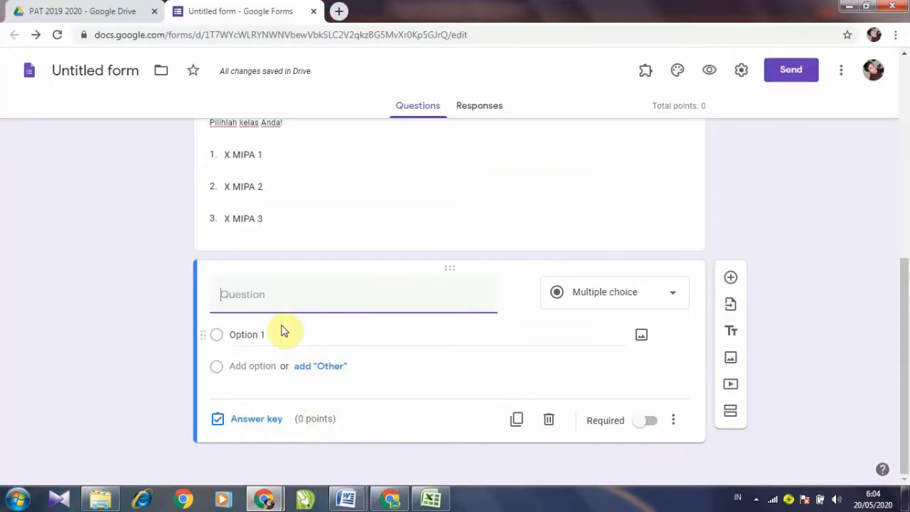
# Step: Paste '1. Perbedaan antara diskusi dan rapat adalah ...' as the fourth question's title, keeping Multiple choice
pyautogui.rightClick(243, 297)
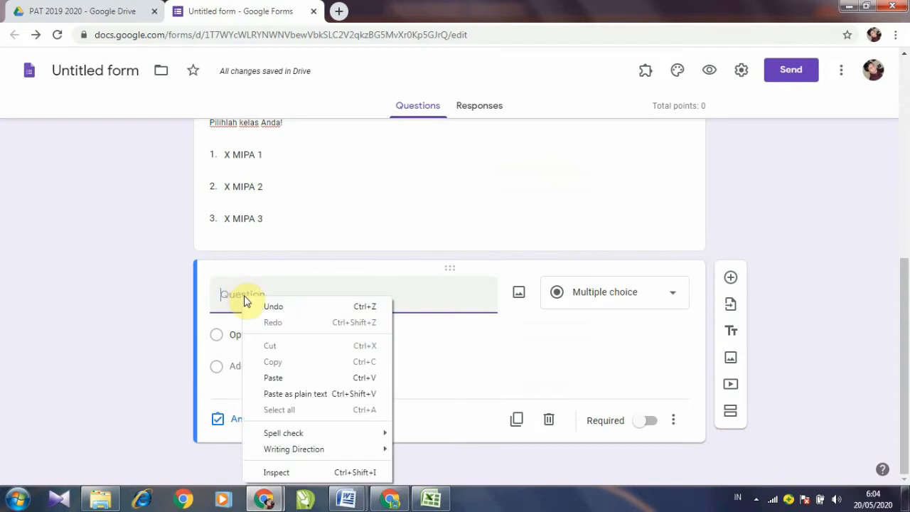
pyautogui.click(276, 379)
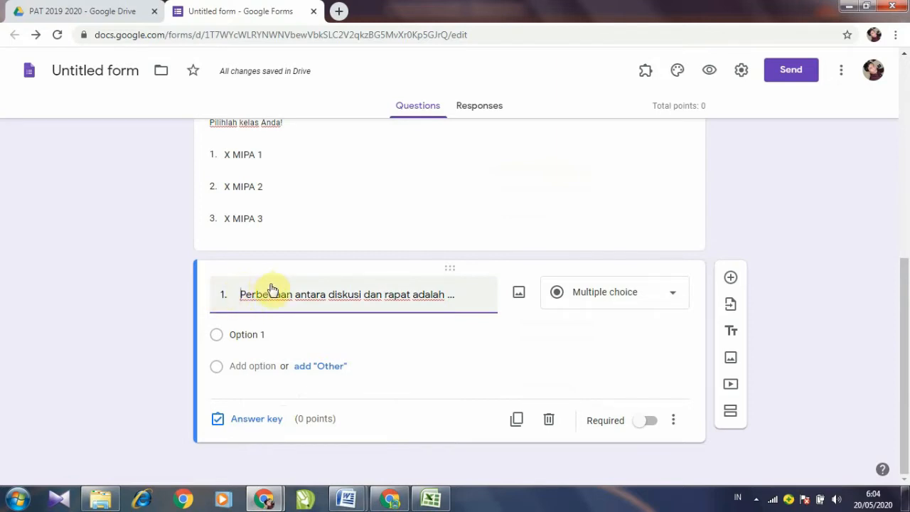
pyautogui.scroll(2, 267, 281)
pyautogui.scroll(-1, 269, 285)
pyautogui.scroll(-1, 269, 285)
pyautogui.click(673, 297)
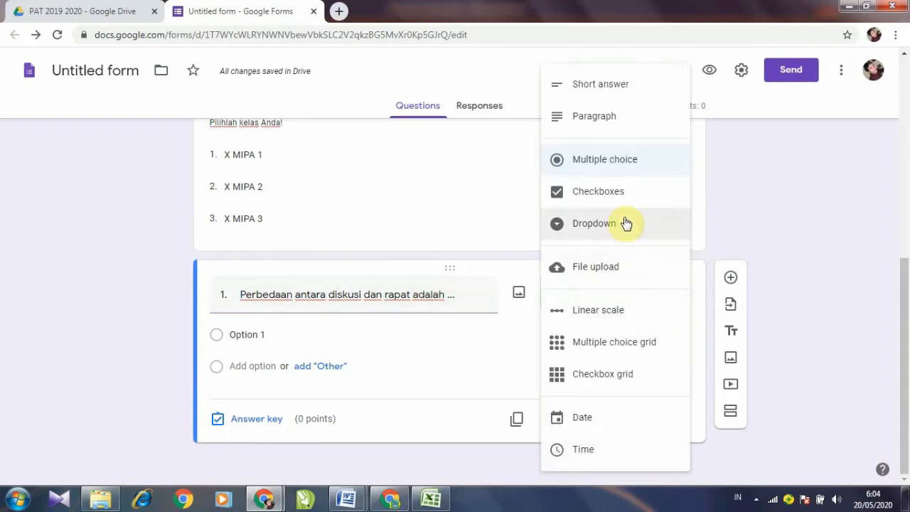
pyautogui.click(612, 168)
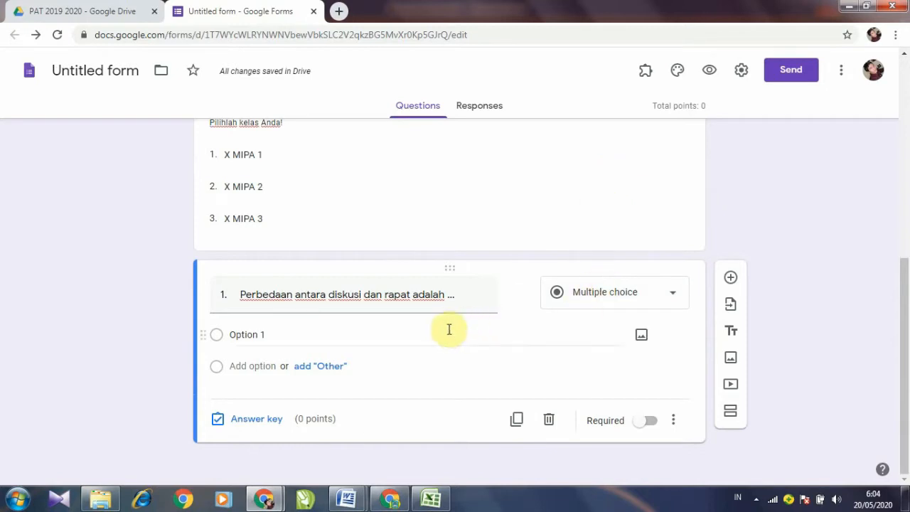
pyautogui.click(301, 338)
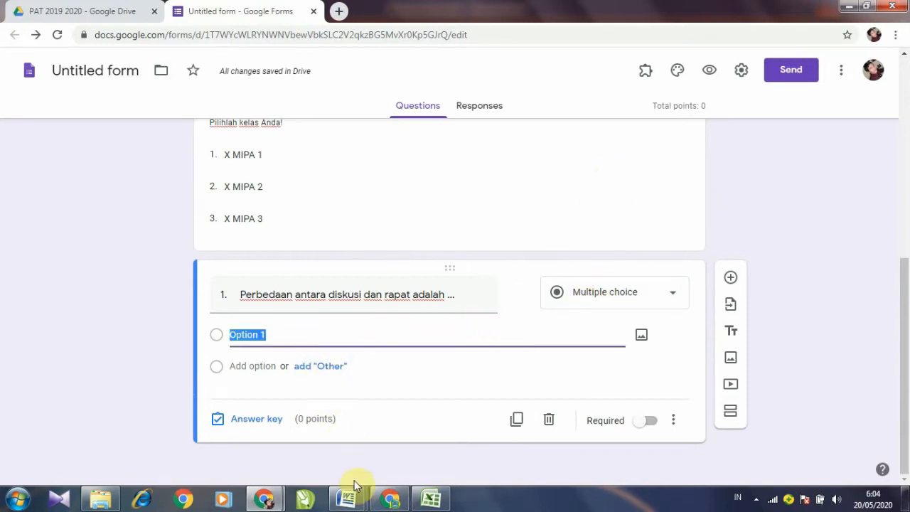
# Step: In Word, select question 1's five answer options A to E
pyautogui.moveTo(357, 504)
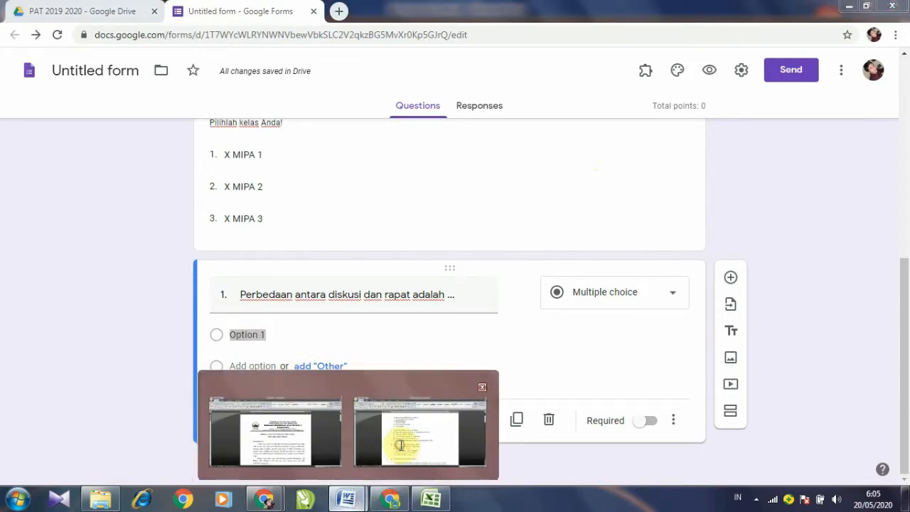
pyautogui.click(401, 443)
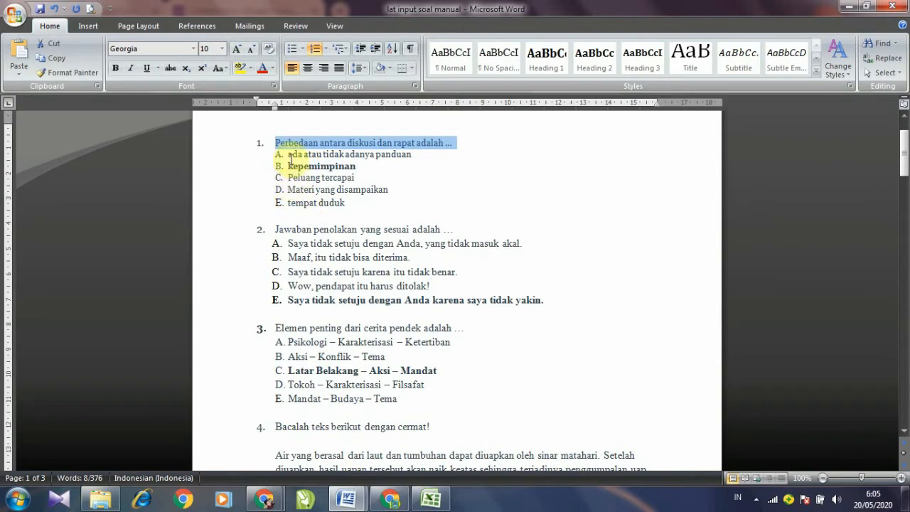
pyautogui.click(279, 154)
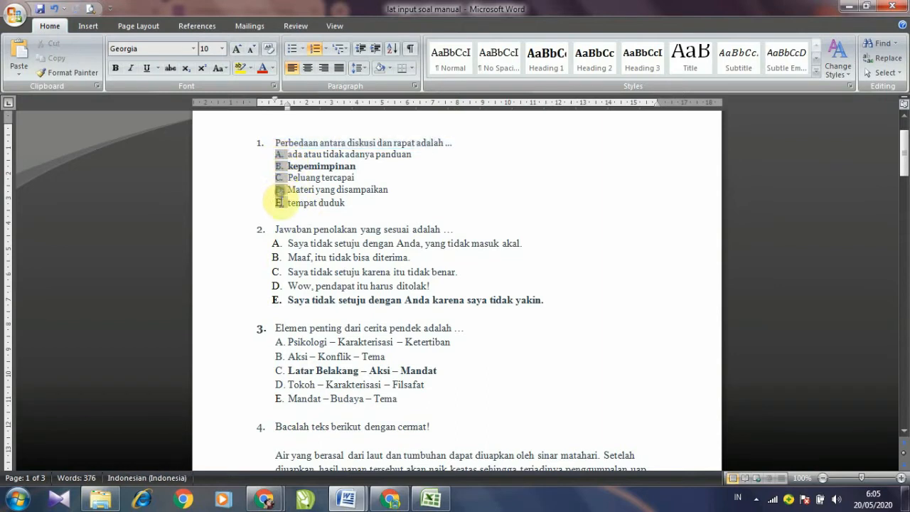
pyautogui.click(280, 203)
pyautogui.click(306, 155)
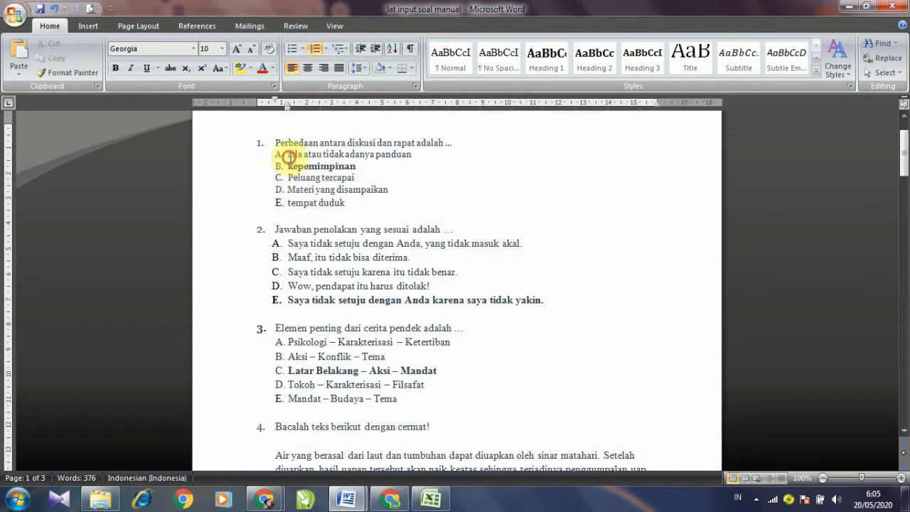
pyautogui.click(280, 155)
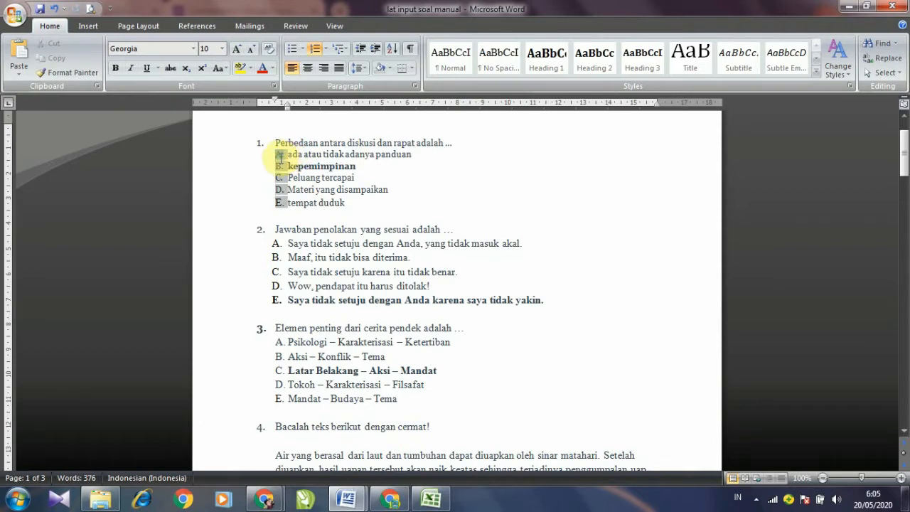
pyautogui.click(286, 156)
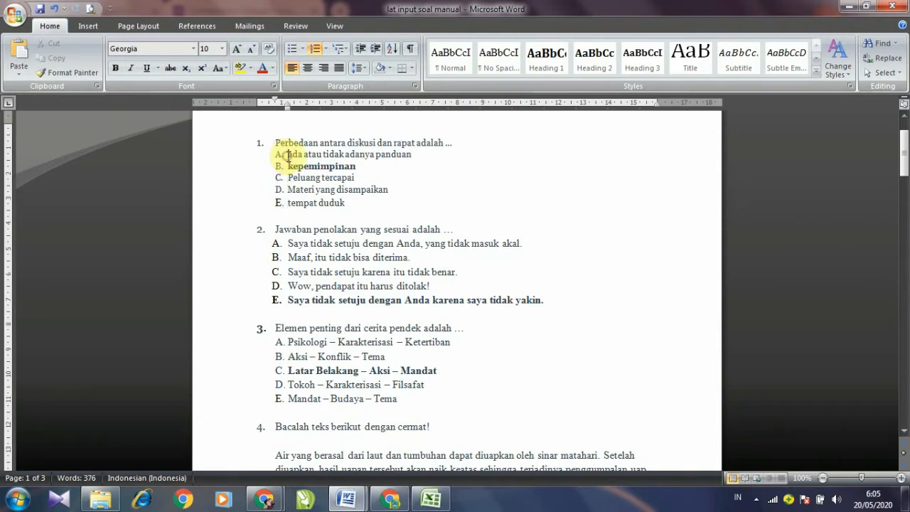
pyautogui.moveTo(287, 156); pyautogui.dragTo(318, 202)
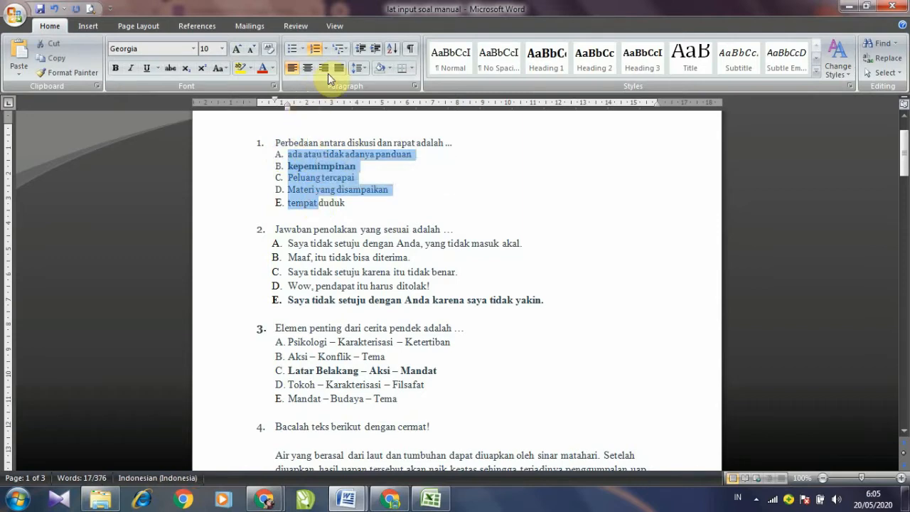
# Step: Remove the A–E numbering format from the options, then undo that change
pyautogui.click(325, 48)
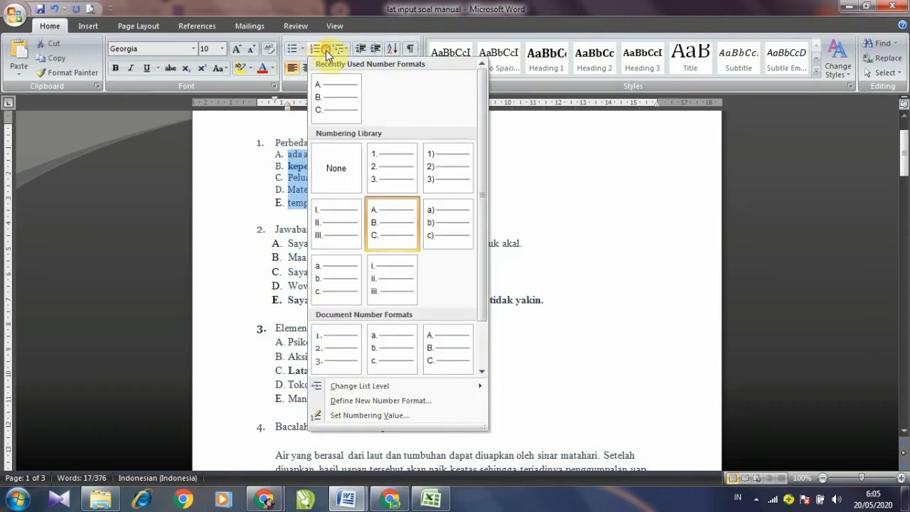
pyautogui.click(328, 172)
pyautogui.click(311, 177)
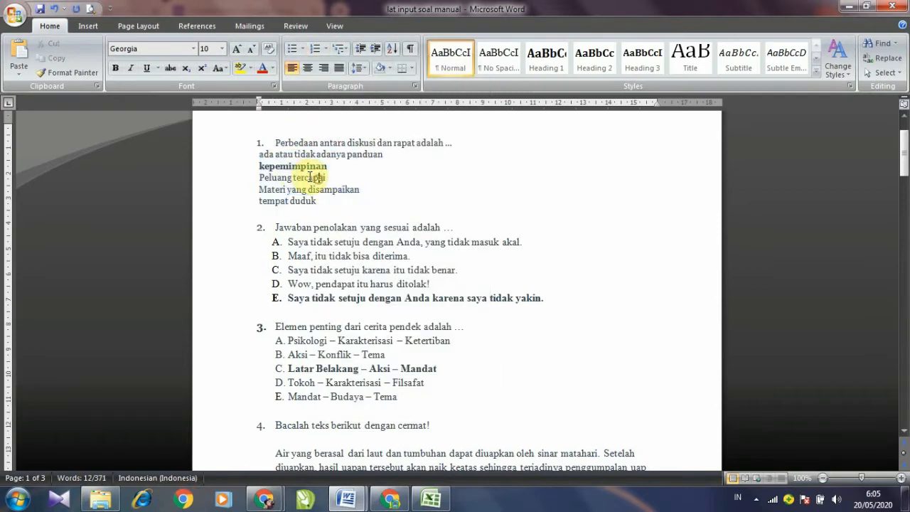
pyautogui.click(266, 155)
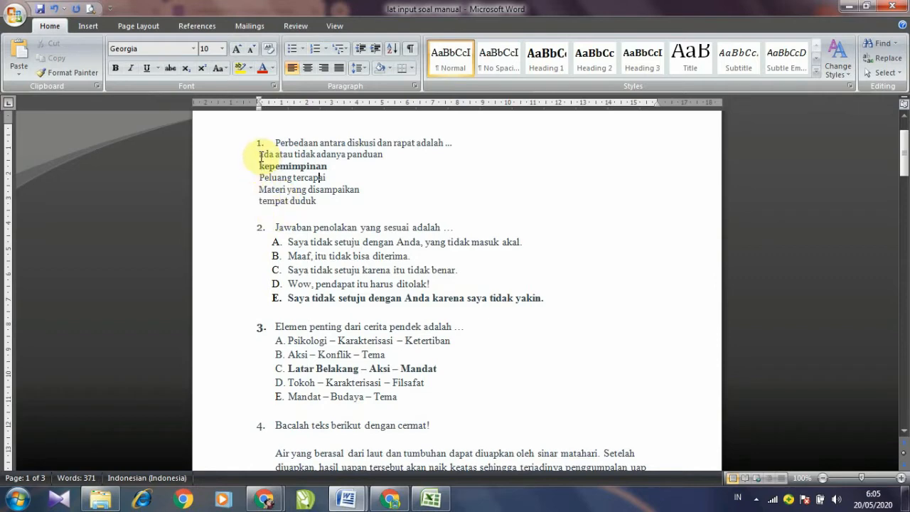
pyautogui.click(53, 7)
pyautogui.click(286, 154)
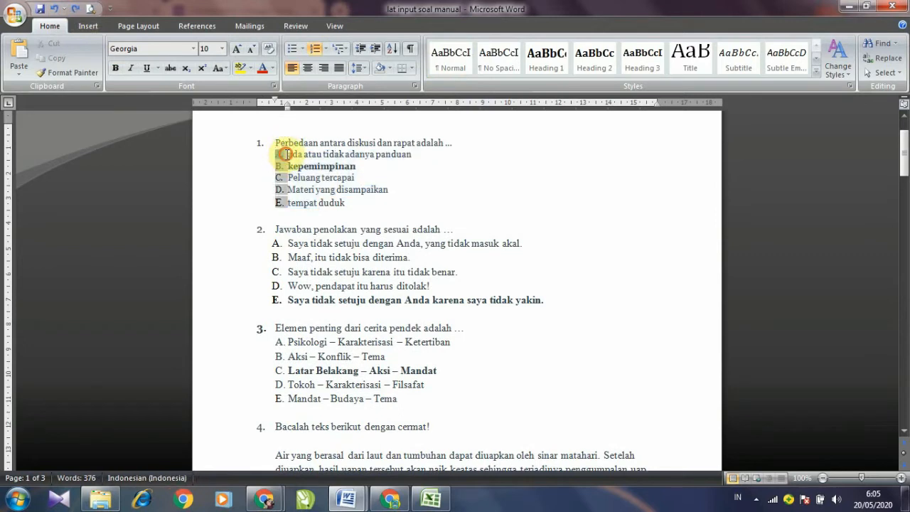
pyautogui.click(282, 153)
# Step: Delete the list letter from each of the five answer options, keeping them indented
pyautogui.press('BackSpace')
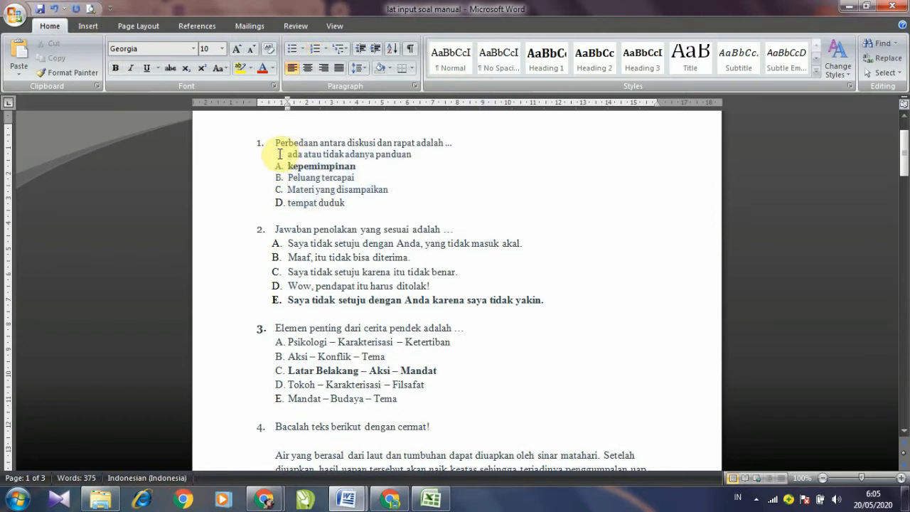
pyautogui.press('Down')
pyautogui.press('BackSpace')
pyautogui.press('Down')
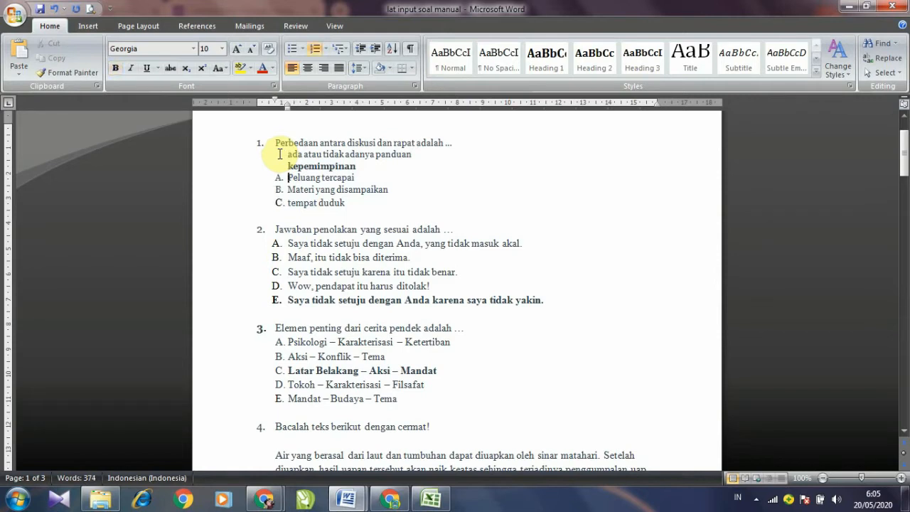
pyautogui.press('BackSpace')
pyautogui.press('BackSpace')
pyautogui.press('Down')
pyautogui.press('BackSpace')
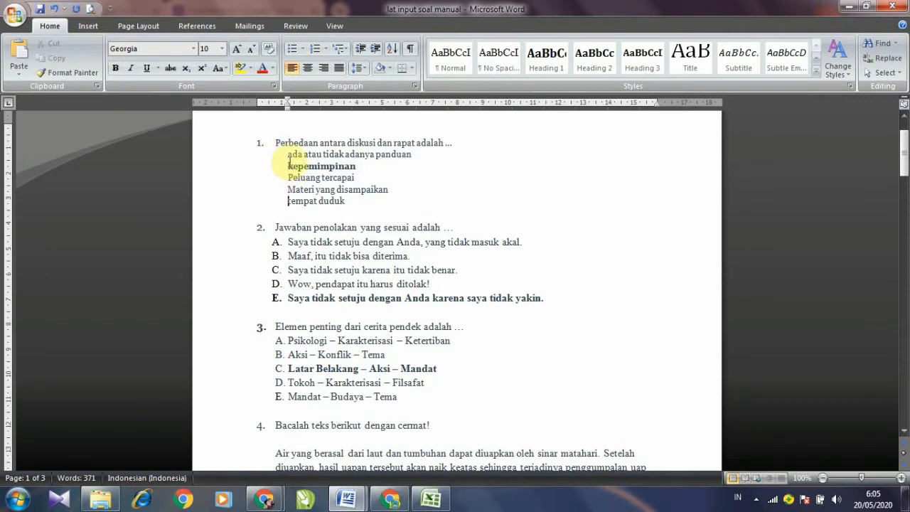
pyautogui.click(347, 200)
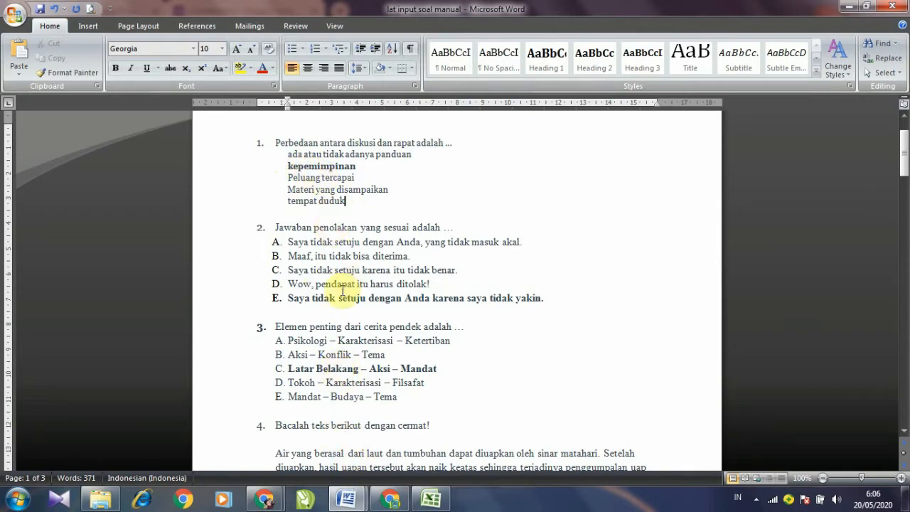
# Step: Select the five plain answer lines and copy them
pyautogui.moveTo(265, 498)
pyautogui.click(321, 455)
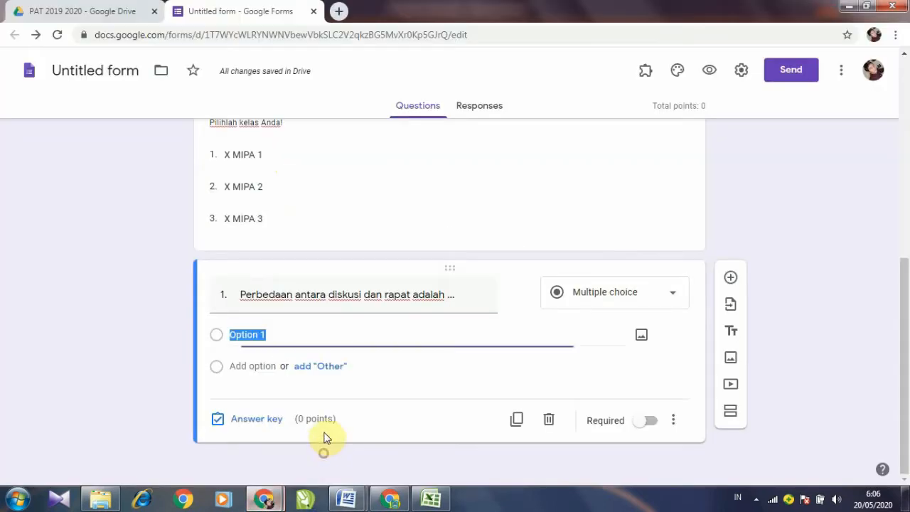
pyautogui.moveTo(346, 500)
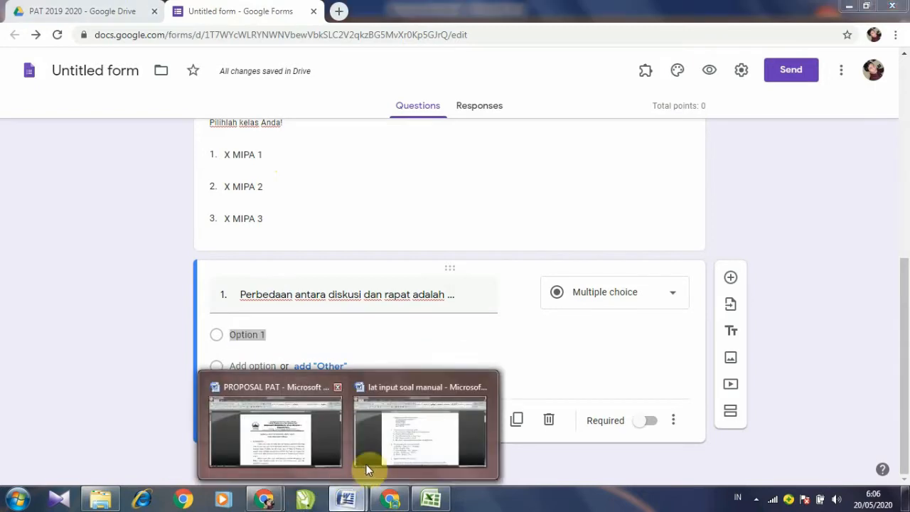
pyautogui.click(368, 456)
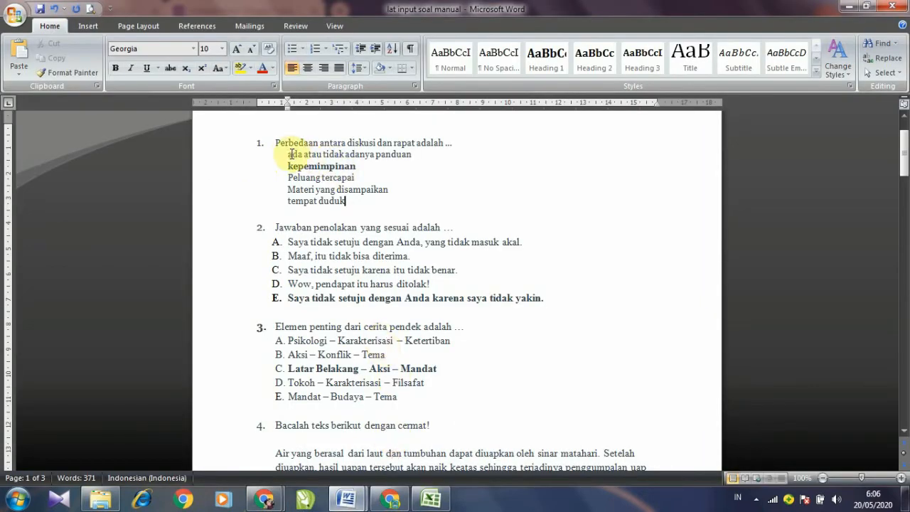
pyautogui.moveTo(289, 153); pyautogui.dragTo(344, 201)
pyautogui.rightClick(306, 177)
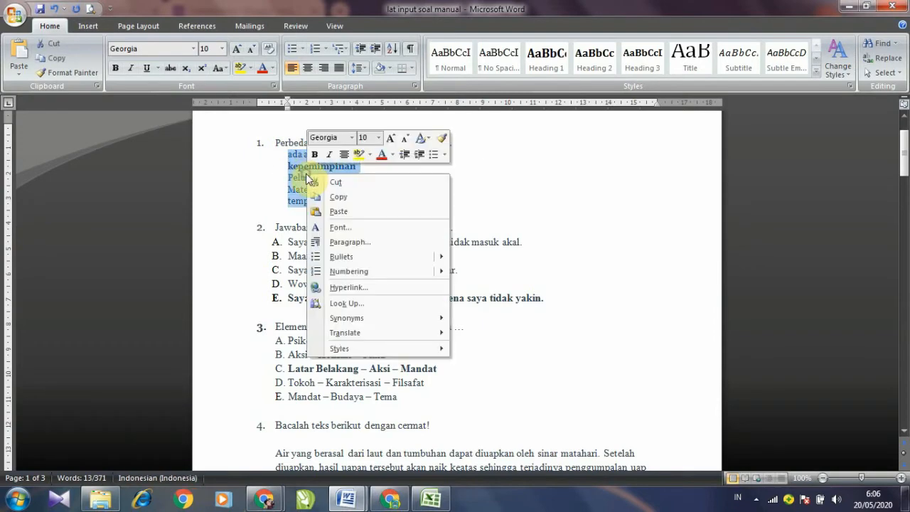
pyautogui.click(296, 175)
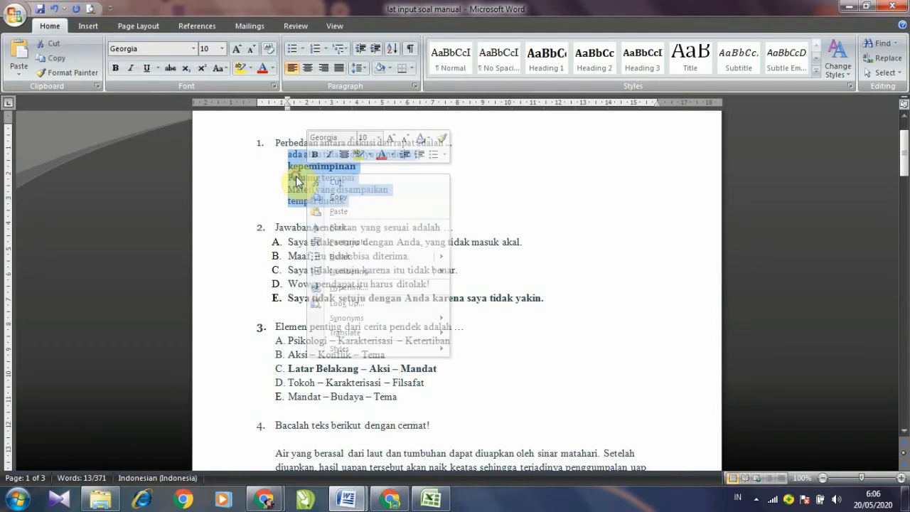
pyautogui.rightClick(295, 177)
pyautogui.click(324, 202)
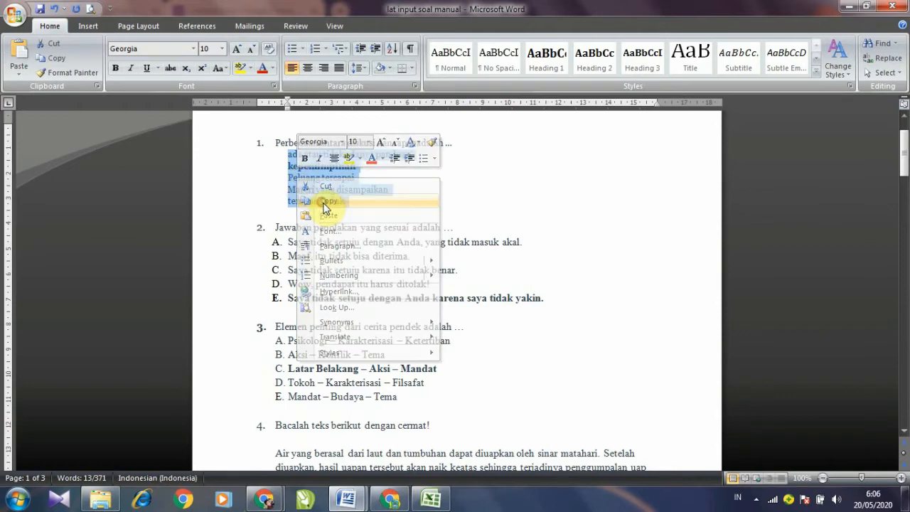
# Step: Paste the five Word answer lines into question 1's options as plain text and make it required
pyautogui.moveTo(265, 500)
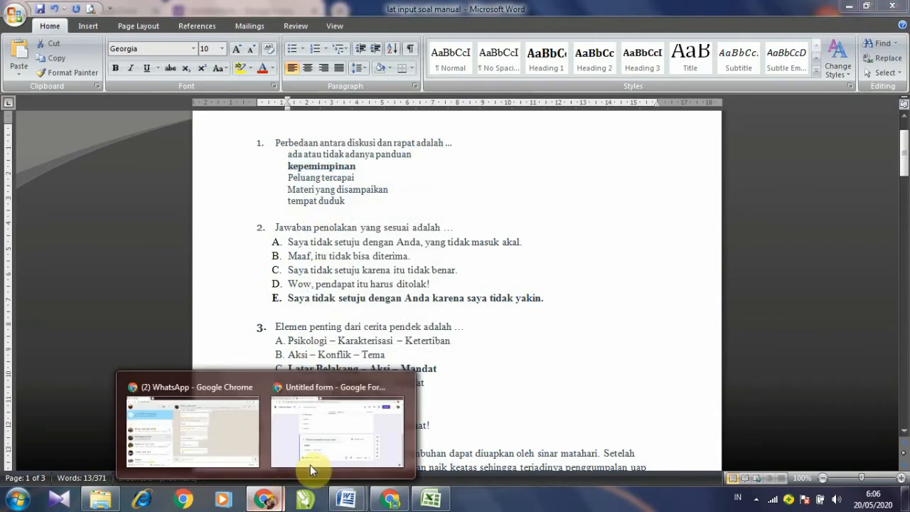
pyautogui.click(324, 456)
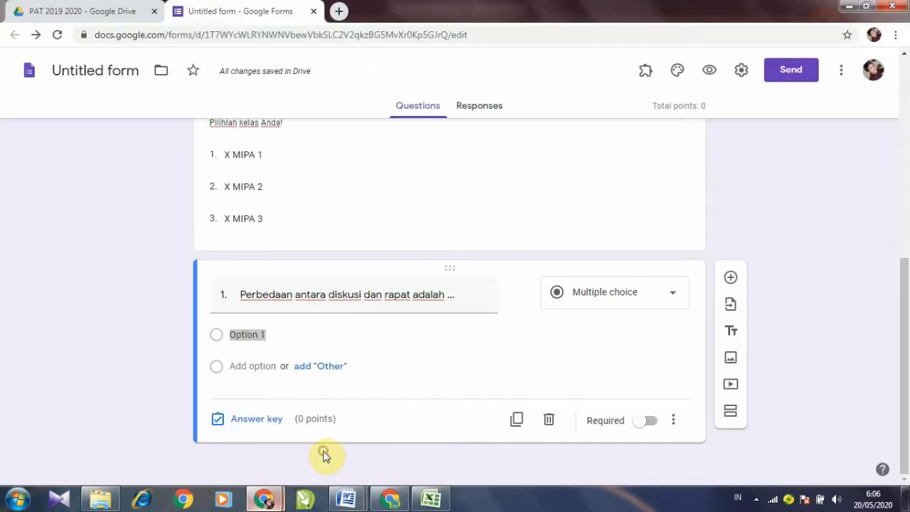
pyautogui.rightClick(256, 335)
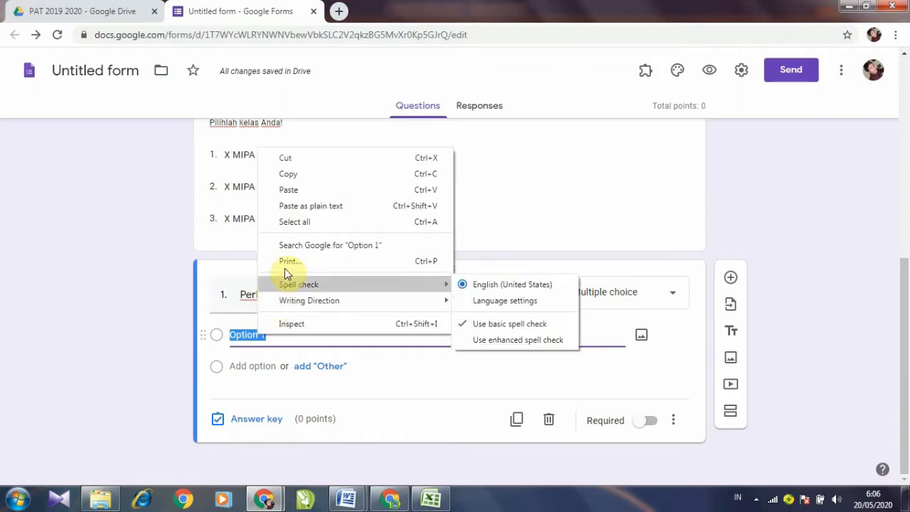
pyautogui.click(311, 205)
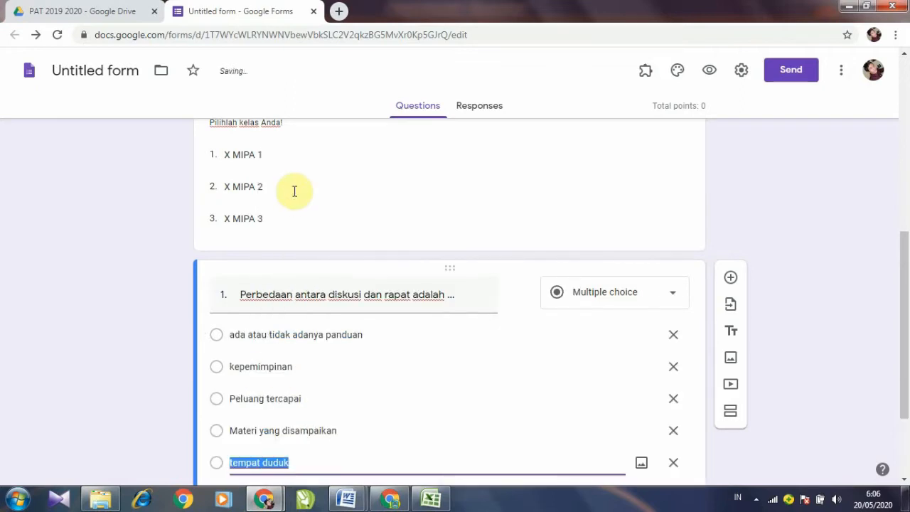
pyautogui.scroll(-2, 320, 321)
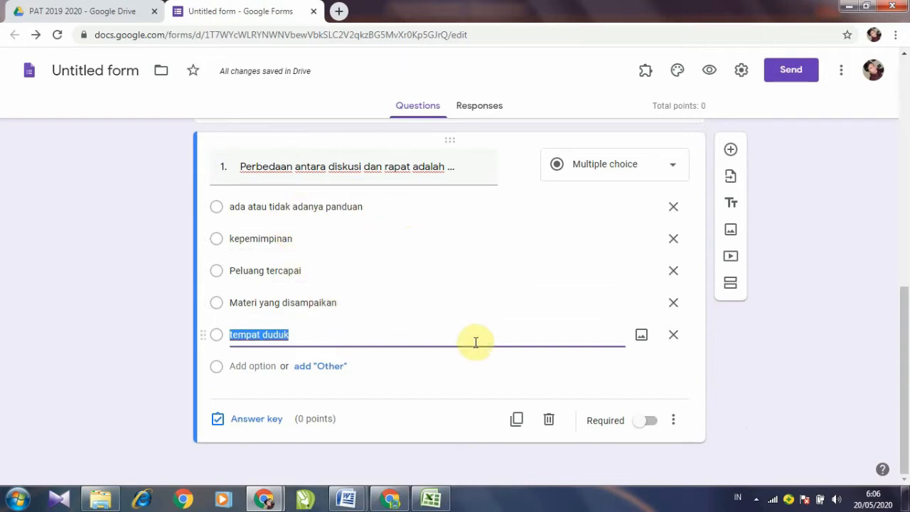
pyautogui.click(655, 425)
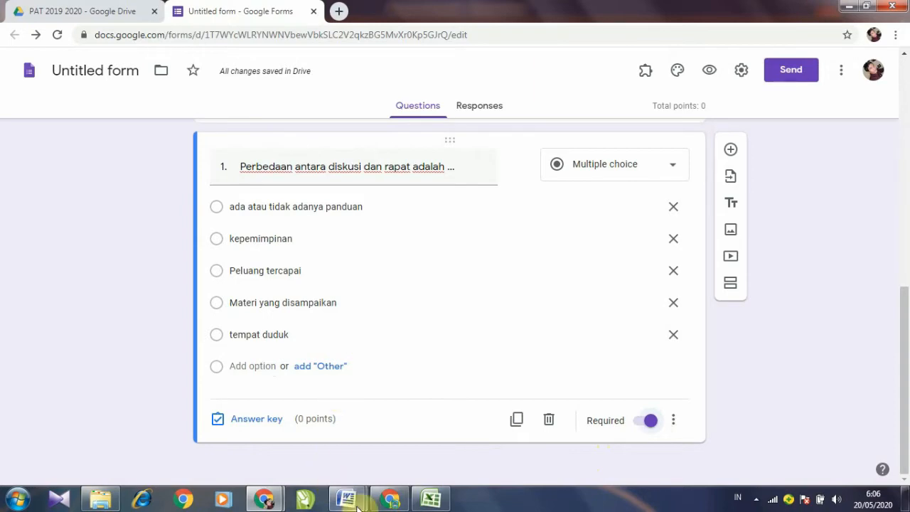
# Step: Check the lat input soal manual Word document, then return to the quiz form
pyautogui.moveTo(346, 498)
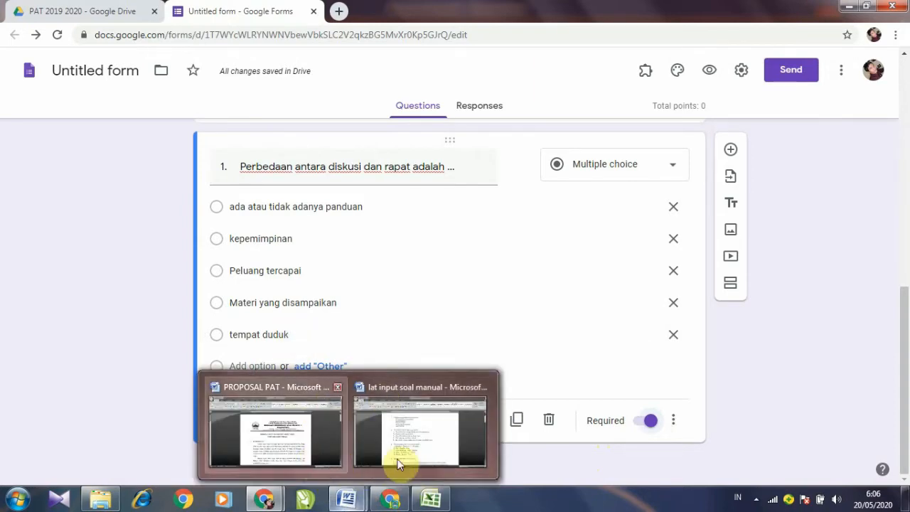
pyautogui.click(400, 455)
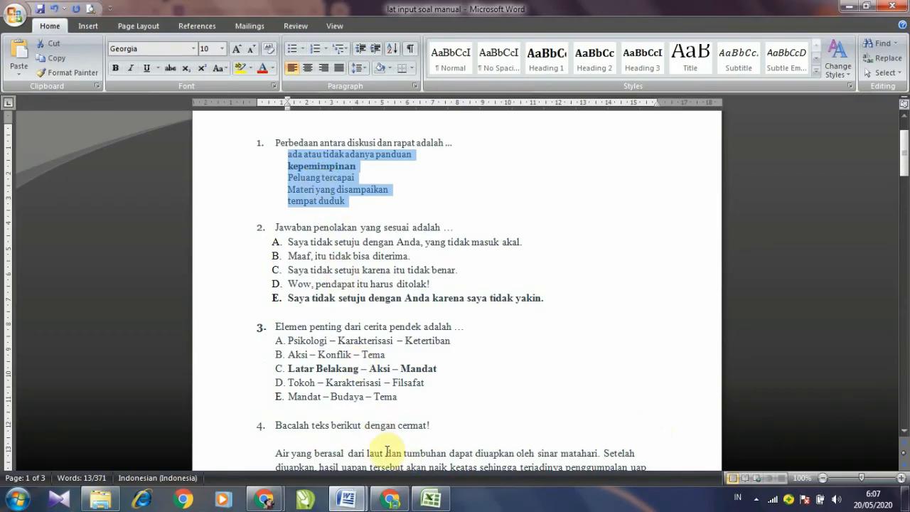
pyautogui.moveTo(356, 503)
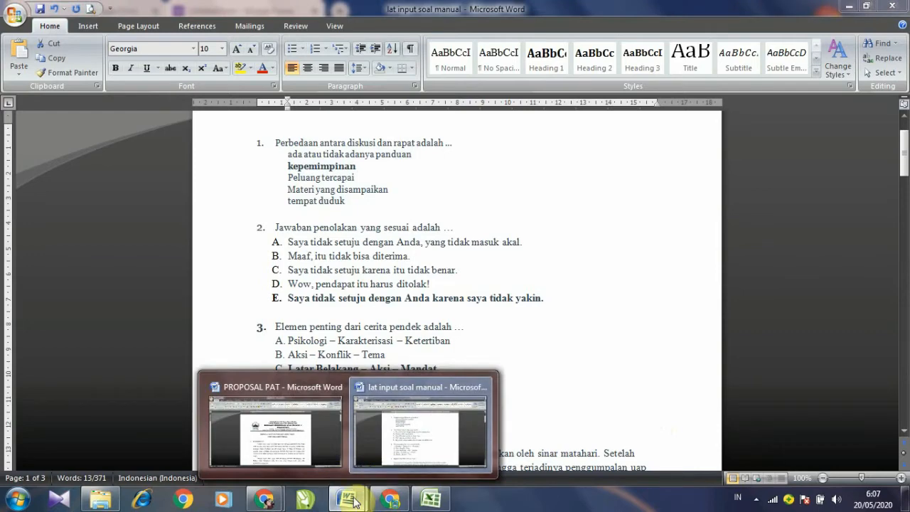
pyautogui.moveTo(281, 505)
pyautogui.click(317, 451)
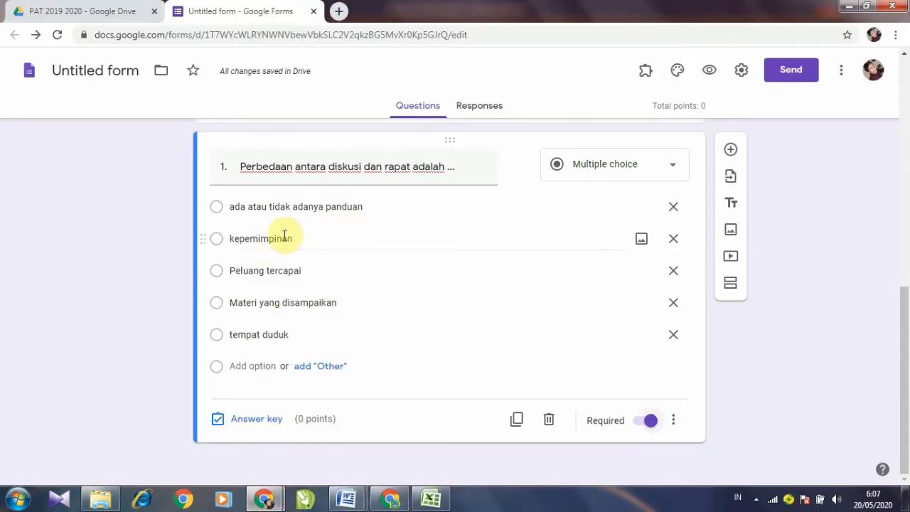
# Step: Key 'kepemimpinan' as question 1's correct answer, worth 10 points
pyautogui.click(269, 421)
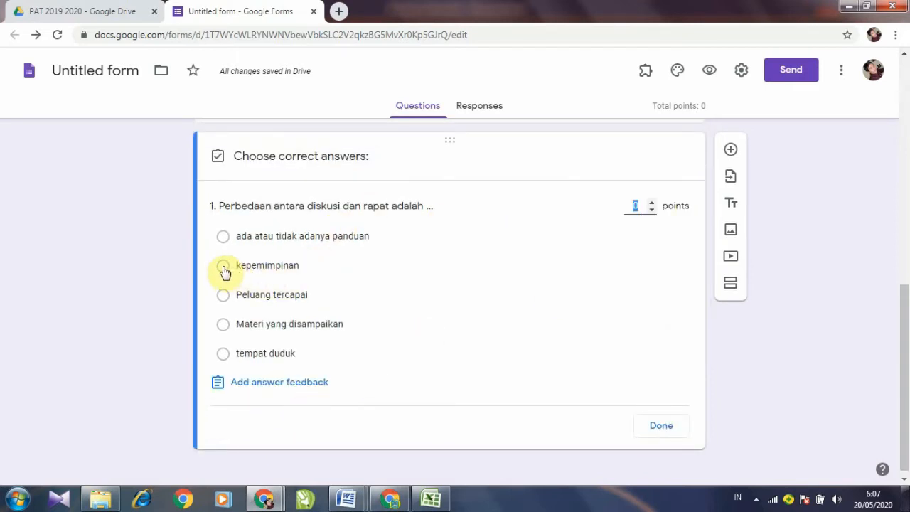
pyautogui.click(223, 267)
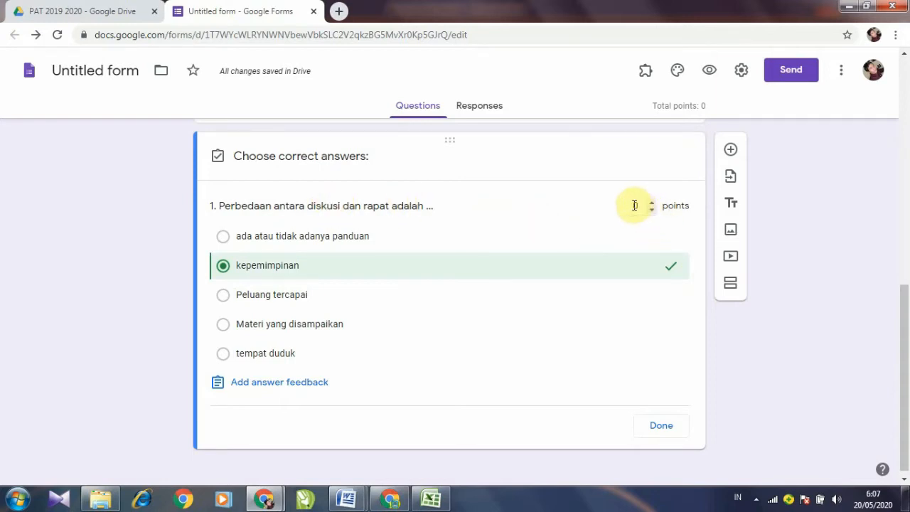
pyautogui.click(635, 205)
pyautogui.write('10')
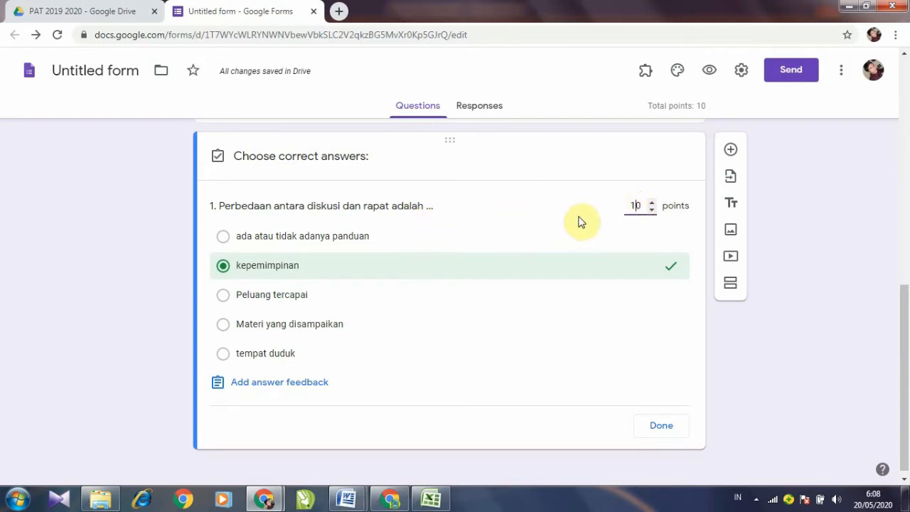
pyautogui.click(640, 212)
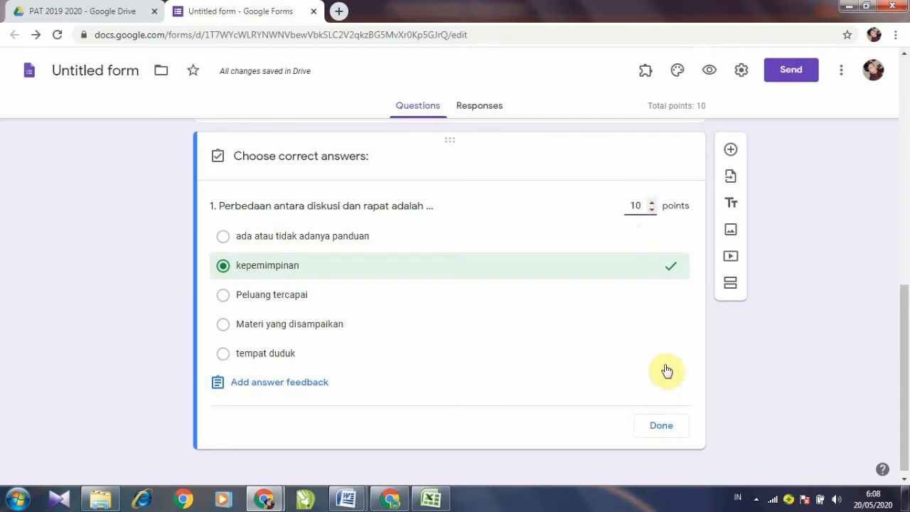
pyautogui.click(659, 427)
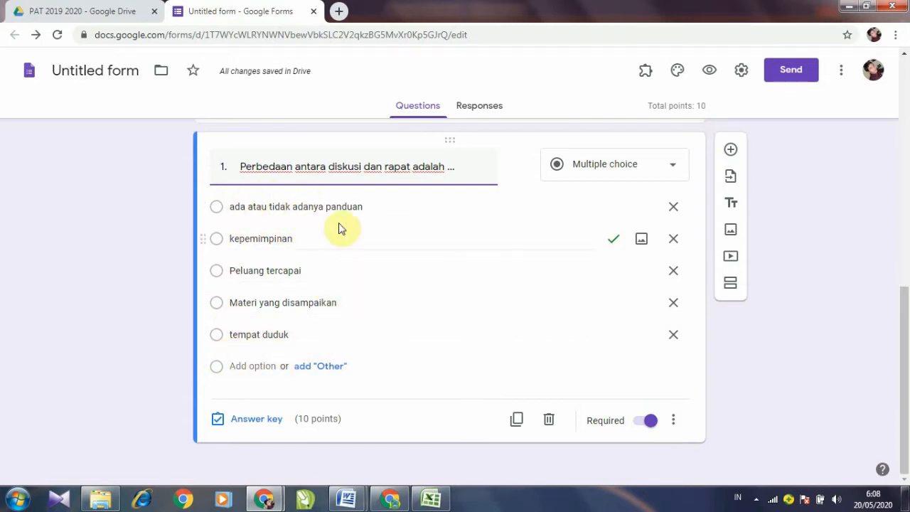
# Step: Turn on Shuffle option order for question 1, then duplicate question 1
pyautogui.click(676, 422)
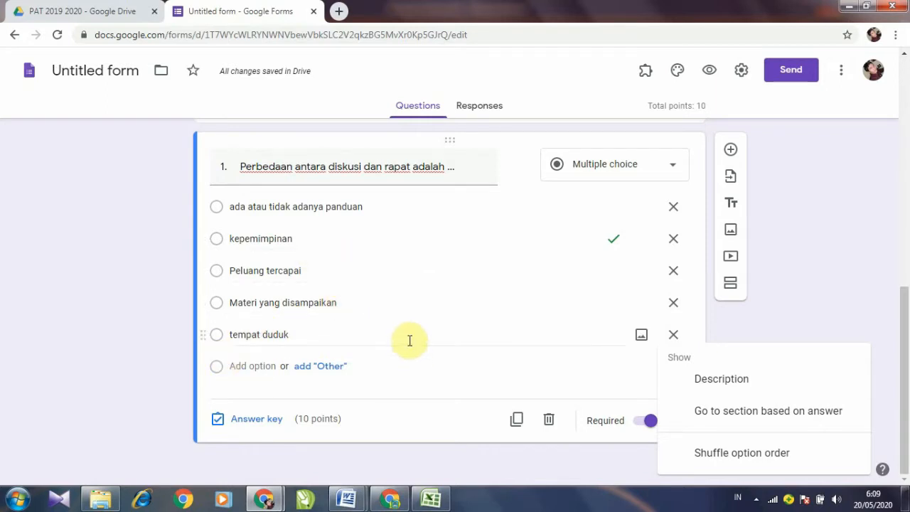
pyautogui.click(756, 303)
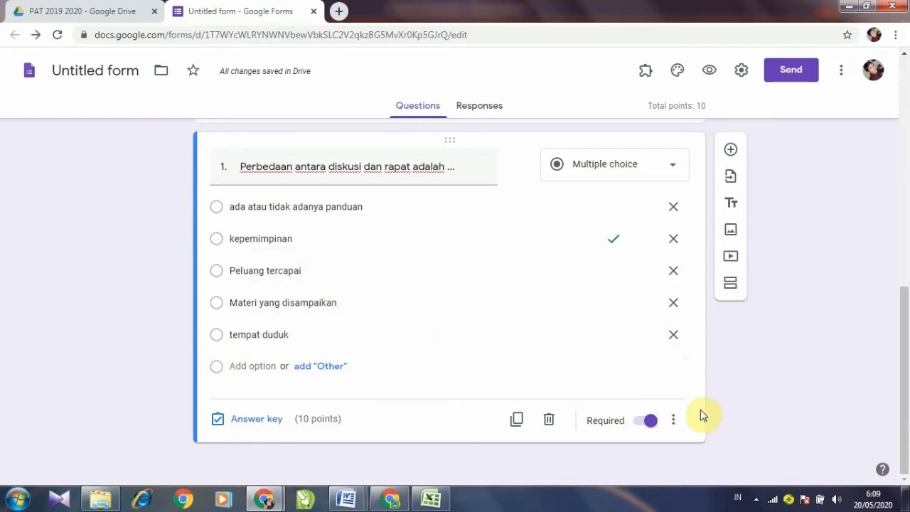
pyautogui.click(674, 423)
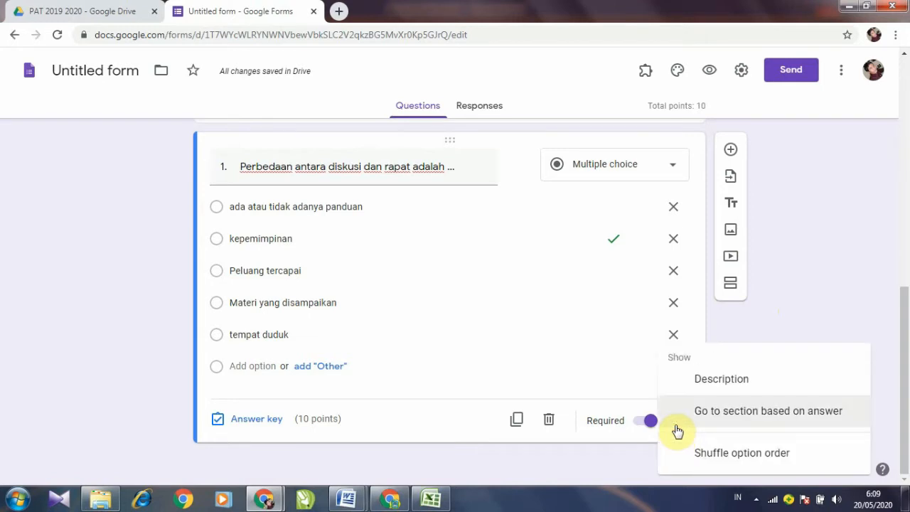
pyautogui.click(737, 461)
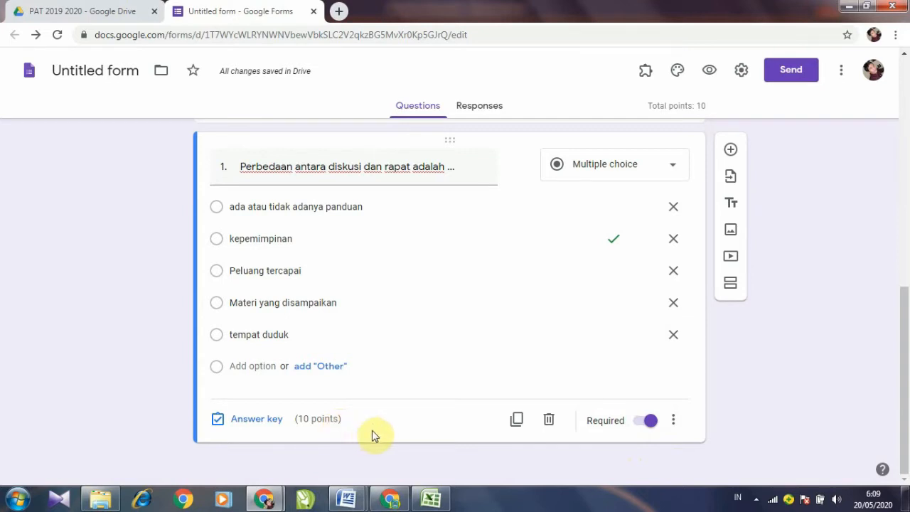
pyautogui.click(661, 420)
pyautogui.click(517, 421)
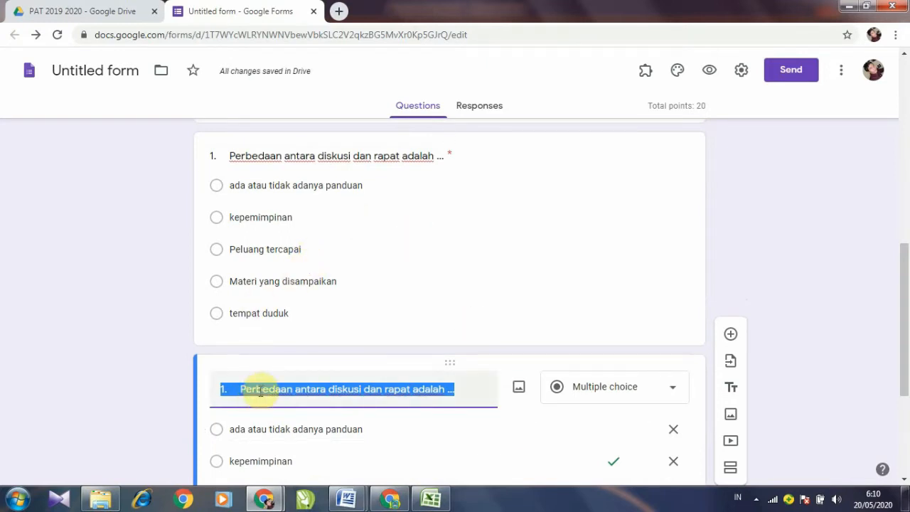
# Step: Blank the copy's title and delete four options, keeping only 'tempat duduk'
pyautogui.scroll(-2, 260, 395)
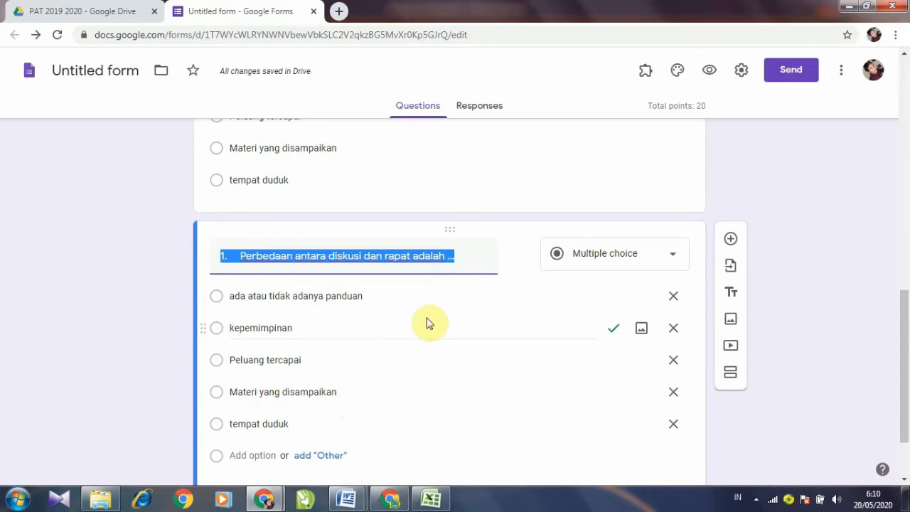
pyautogui.press('BackSpace')
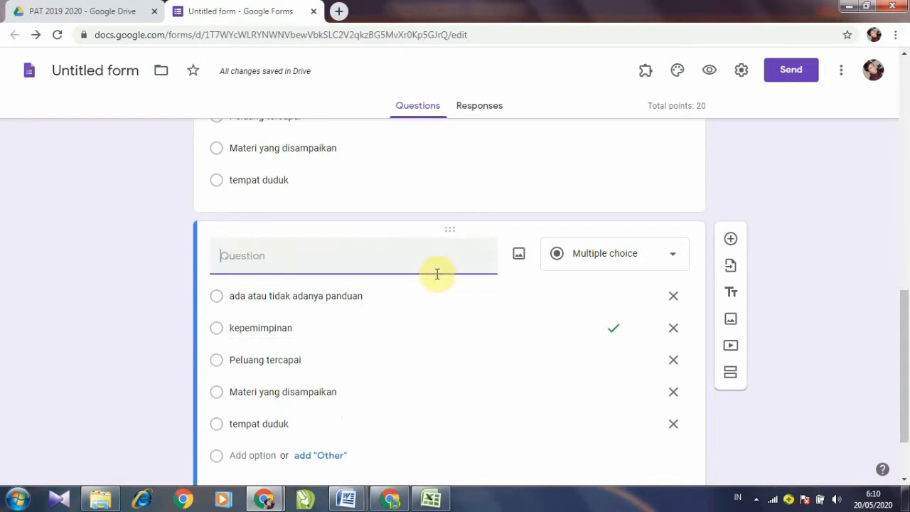
pyautogui.click(674, 298)
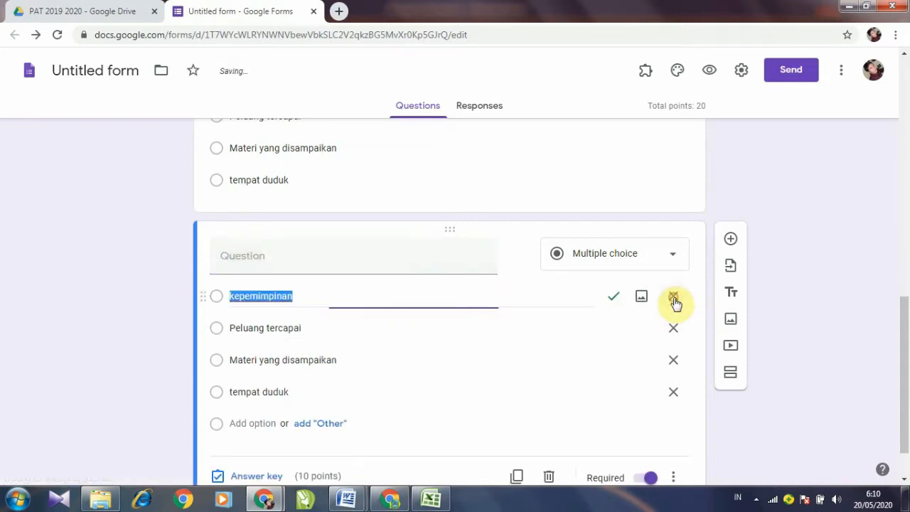
pyautogui.click(674, 297)
pyautogui.click(674, 297)
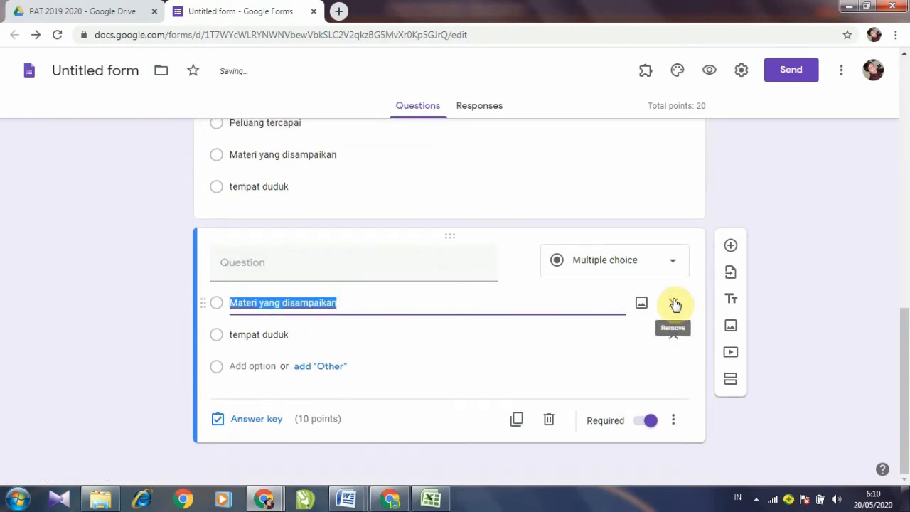
pyautogui.click(673, 303)
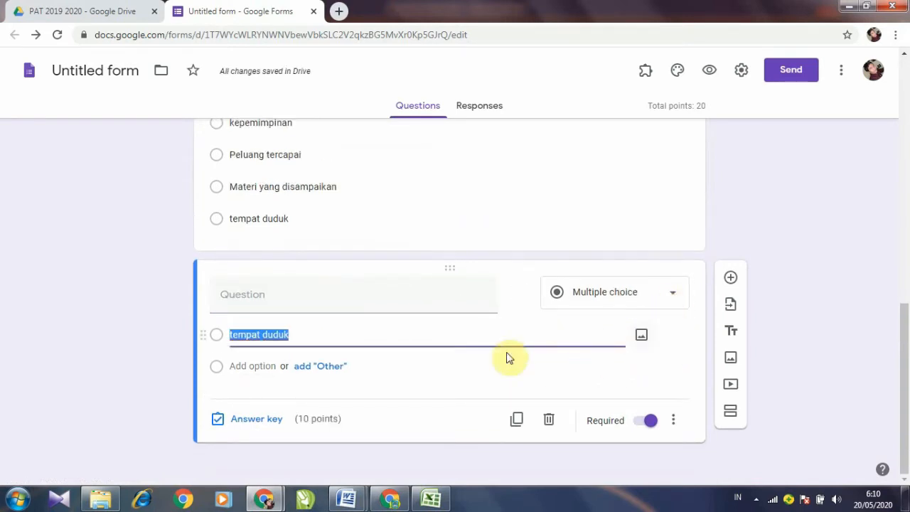
pyautogui.click(343, 294)
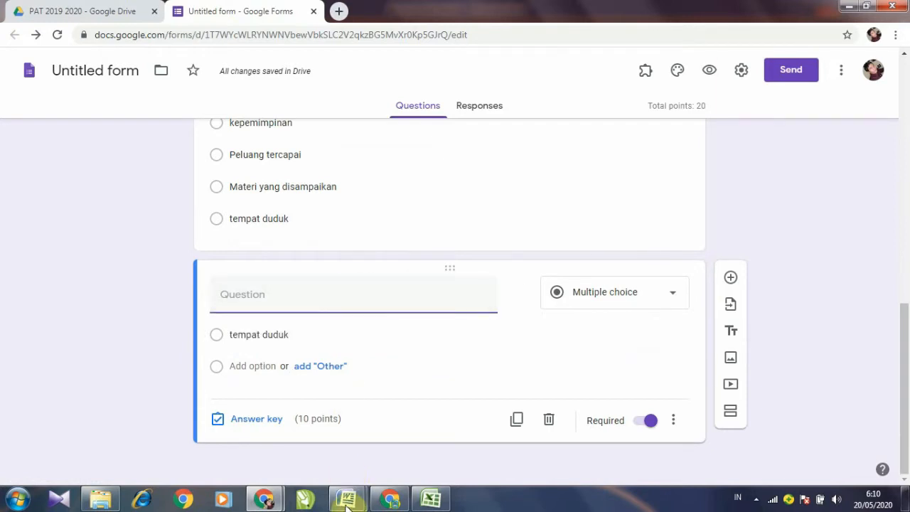
# Step: Copy the question 2 text from the lat input soal manual Word document
pyautogui.moveTo(347, 498)
pyautogui.click(420, 448)
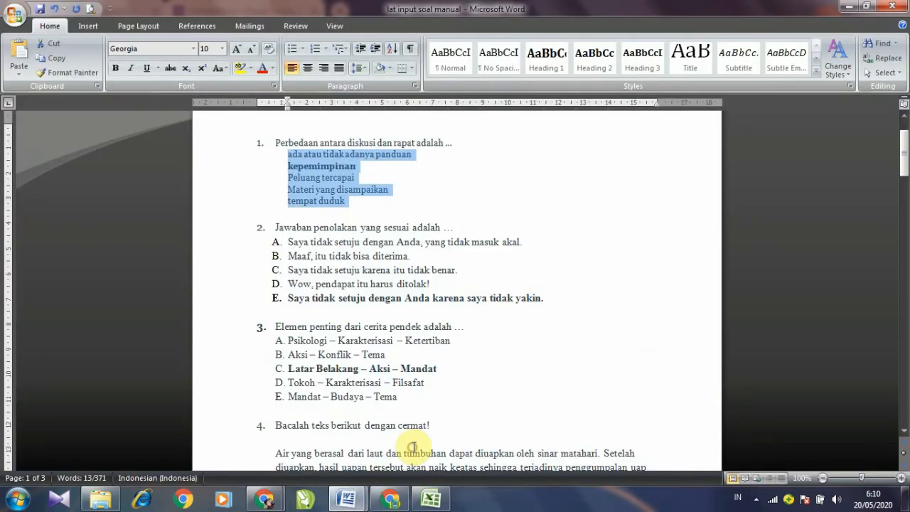
pyautogui.click(342, 256)
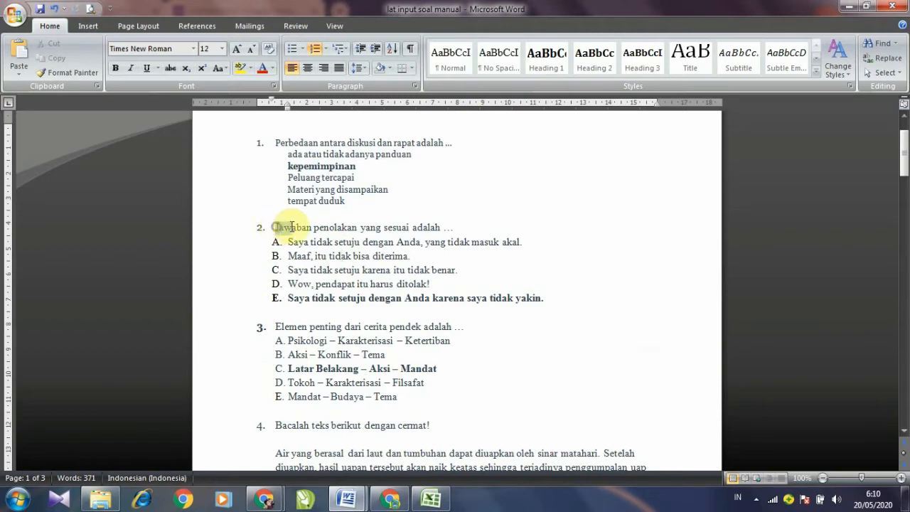
pyautogui.moveTo(277, 227); pyautogui.dragTo(448, 228)
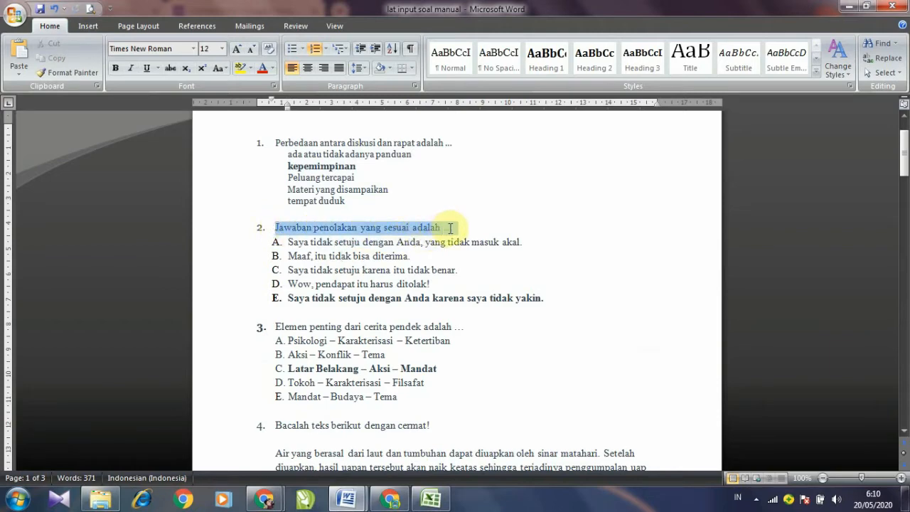
pyautogui.rightClick(449, 228)
pyautogui.click(466, 235)
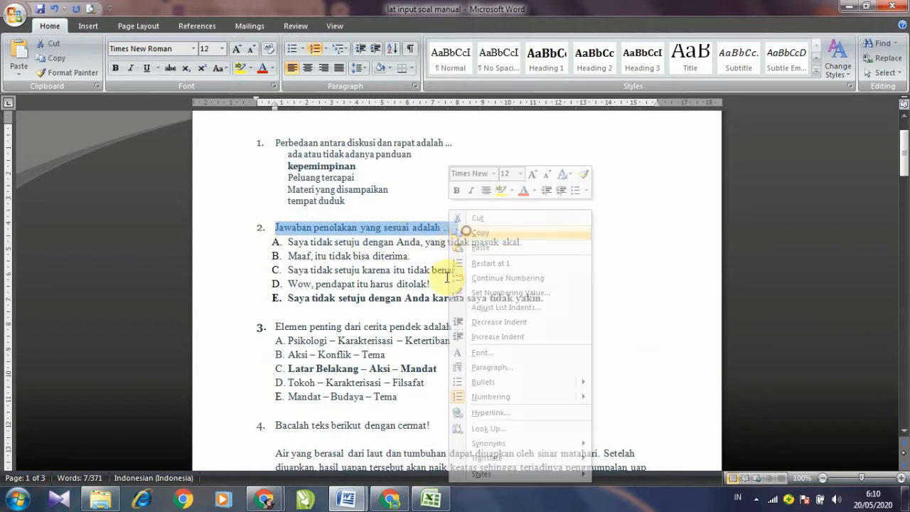
# Step: Paste '2. Jawaban penolakan yang sesuai adalah ...' into the new question's title
pyautogui.moveTo(262, 502)
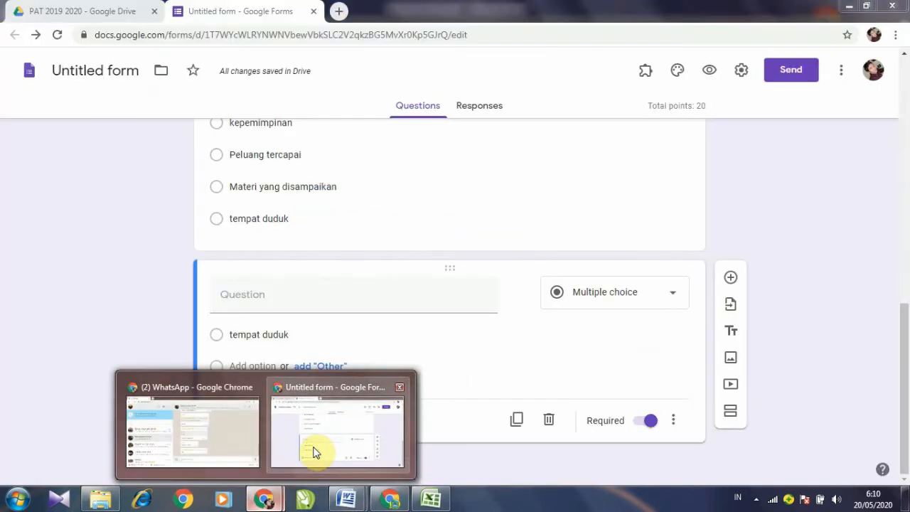
pyautogui.click(315, 449)
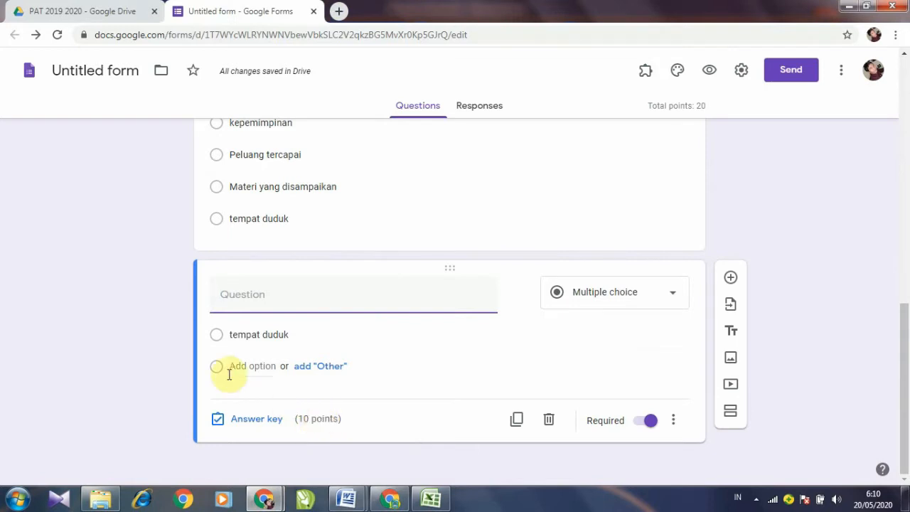
pyautogui.click(252, 298)
pyautogui.rightClick(252, 297)
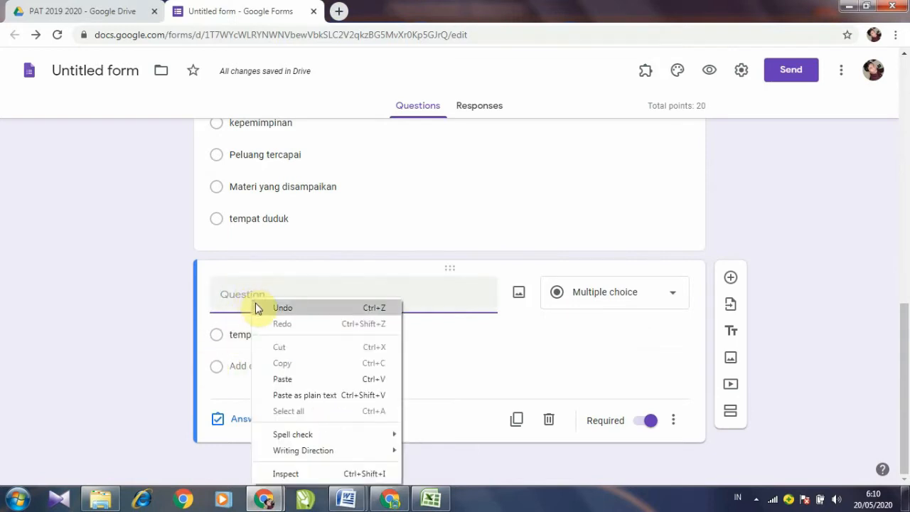
pyautogui.click(235, 301)
pyautogui.rightClick(235, 300)
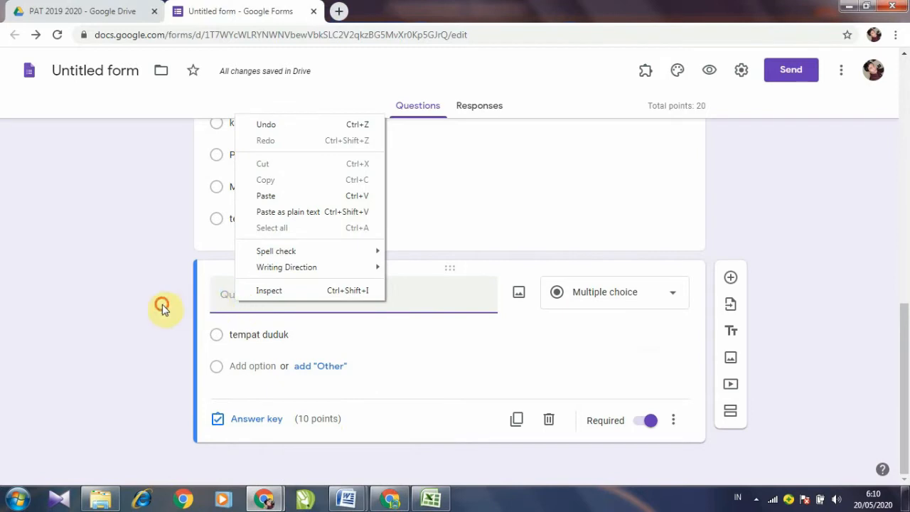
pyautogui.click(163, 305)
pyautogui.rightClick(232, 301)
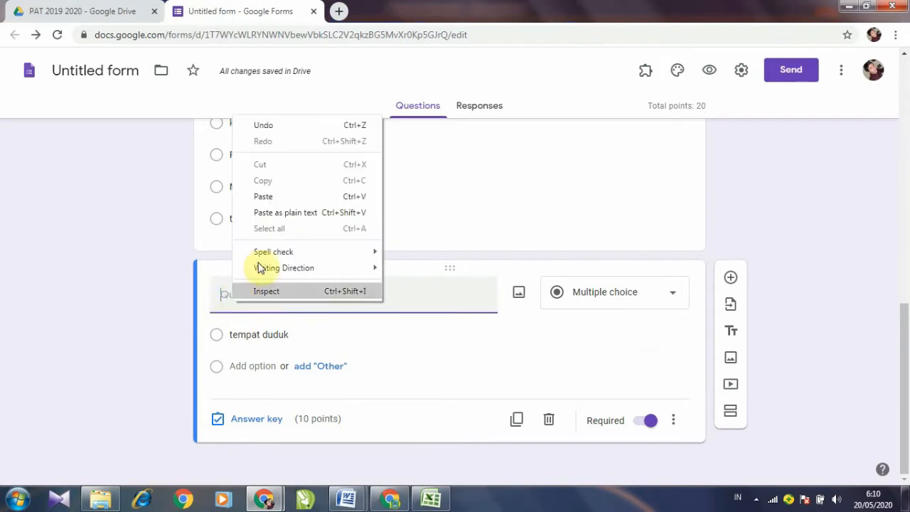
pyautogui.click(260, 195)
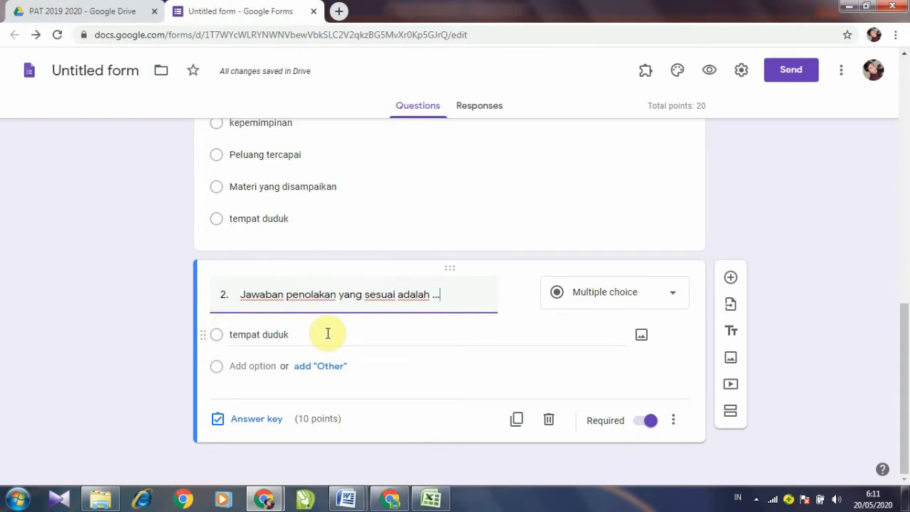
# Step: In Word, strip the letter labels from question 2's five options and copy them
pyautogui.moveTo(345, 495)
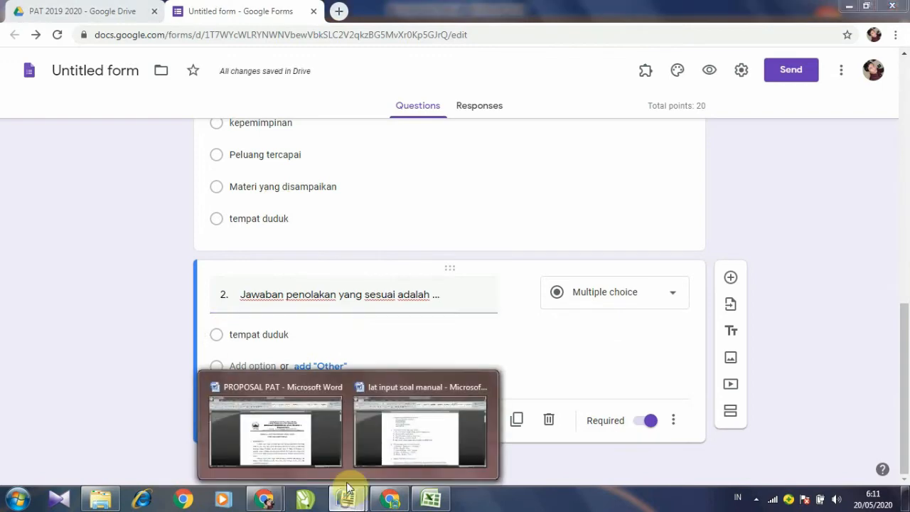
pyautogui.click(393, 446)
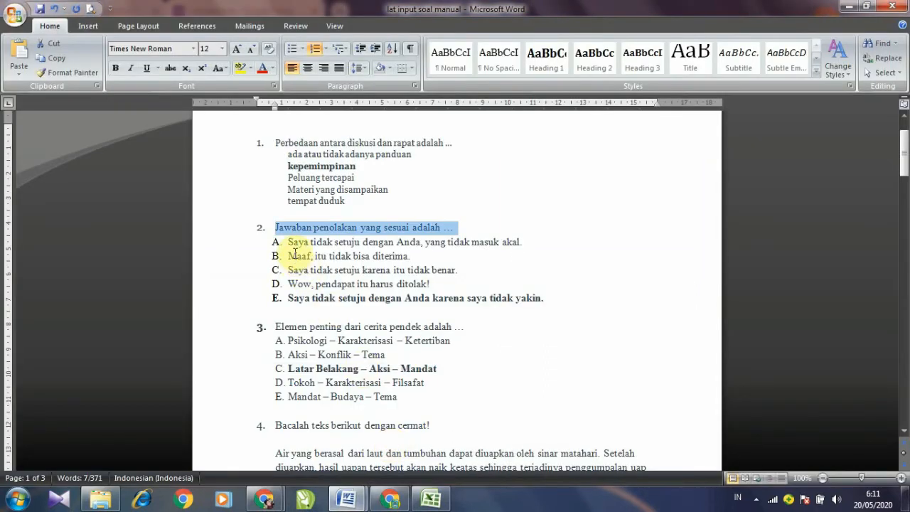
pyautogui.click(291, 242)
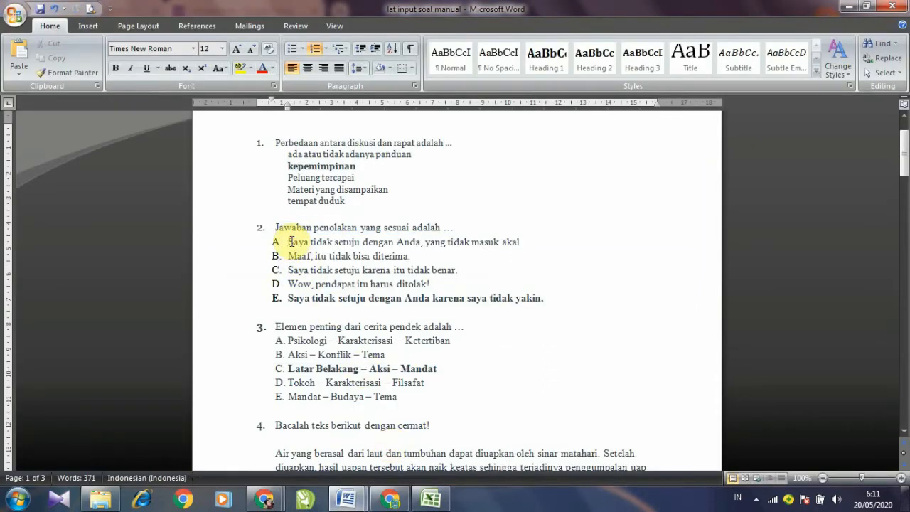
pyautogui.press('BackSpace')
pyautogui.press('BackSpace')
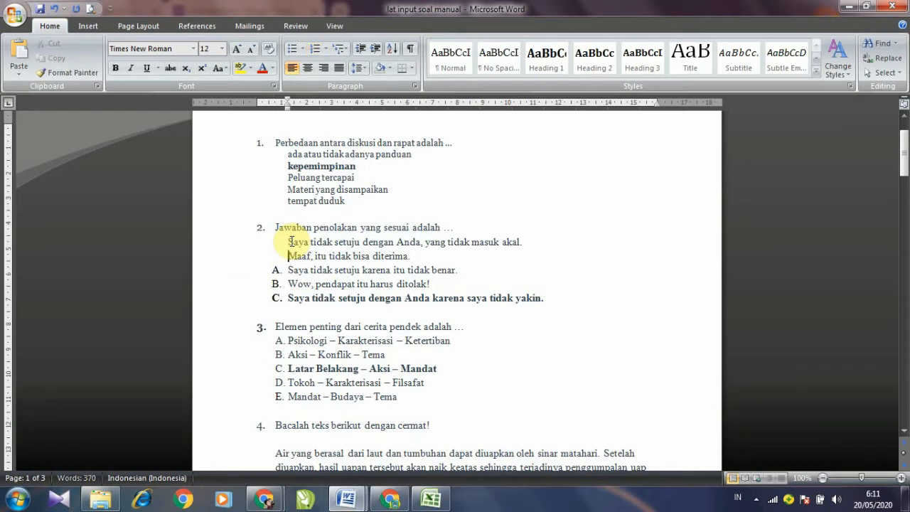
pyautogui.press('Down')
pyautogui.press('BackSpace')
pyautogui.press('BackSpace')
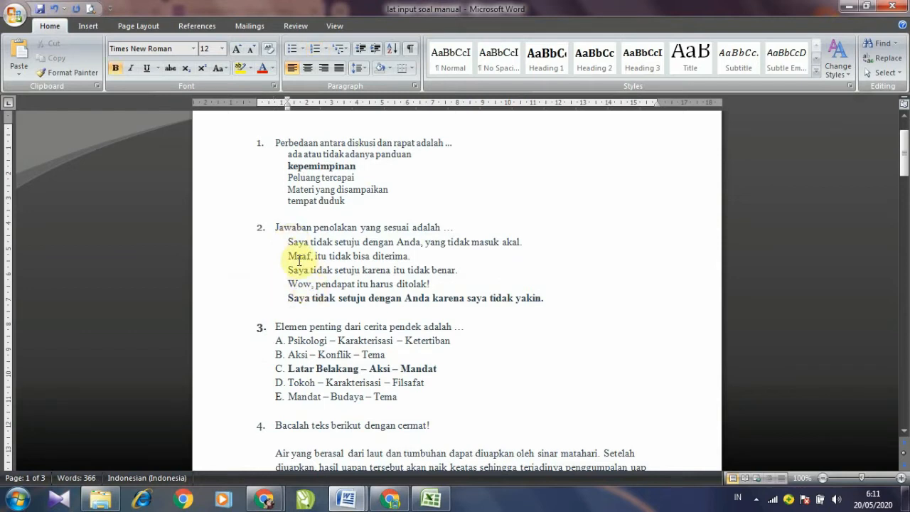
pyautogui.moveTo(288, 242); pyautogui.dragTo(545, 298)
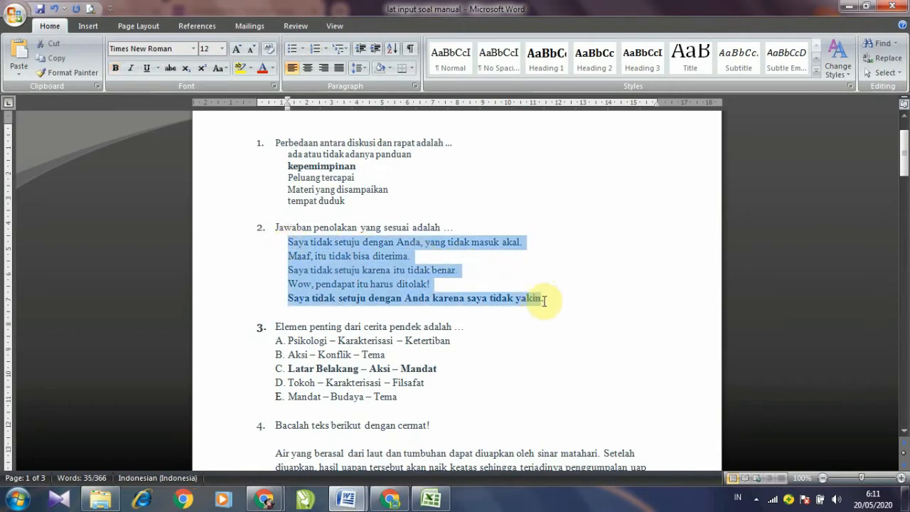
pyautogui.rightClick(400, 274)
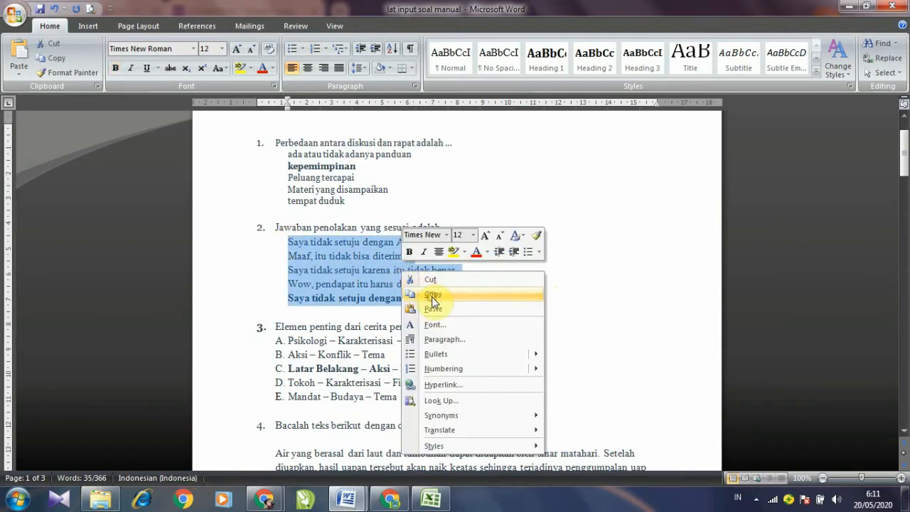
pyautogui.click(432, 297)
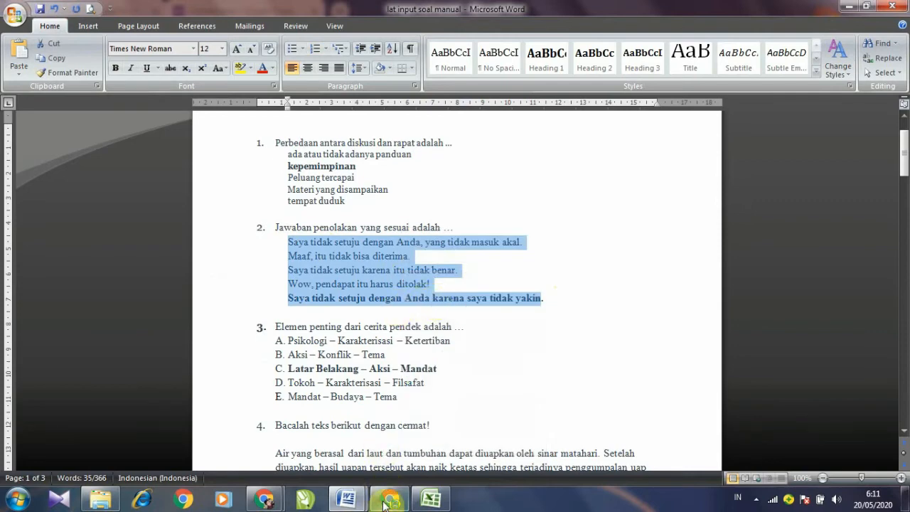
# Step: Paste the five options over 'tempat duduk' in question 2
pyautogui.click(272, 501)
pyautogui.click(316, 452)
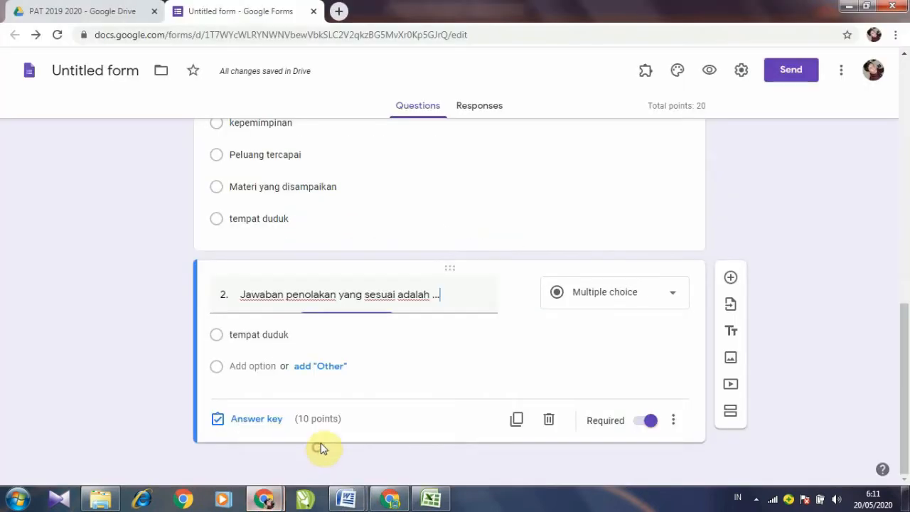
pyautogui.tripleClick(301, 337)
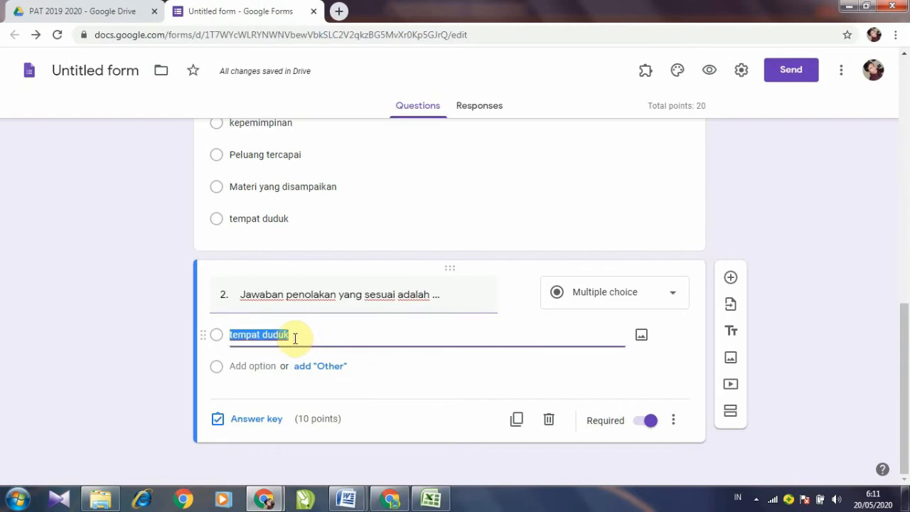
pyautogui.rightClick(282, 334)
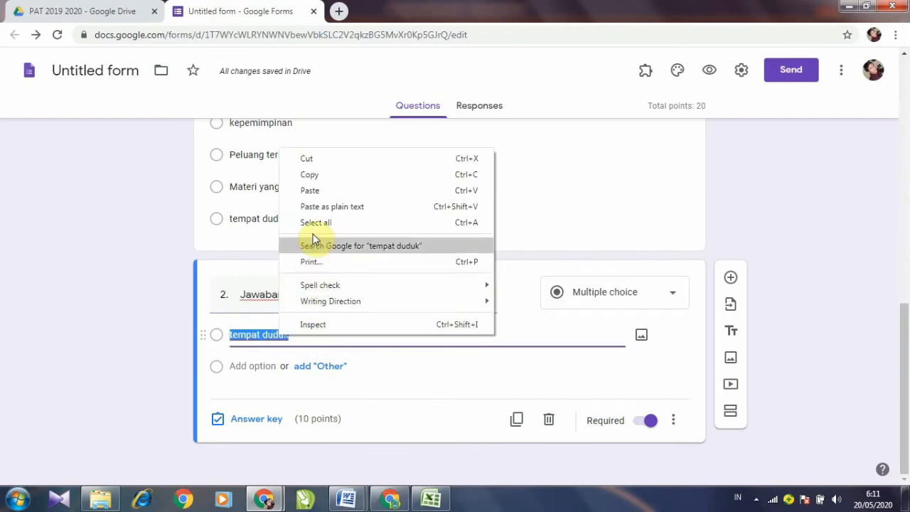
pyautogui.click(311, 191)
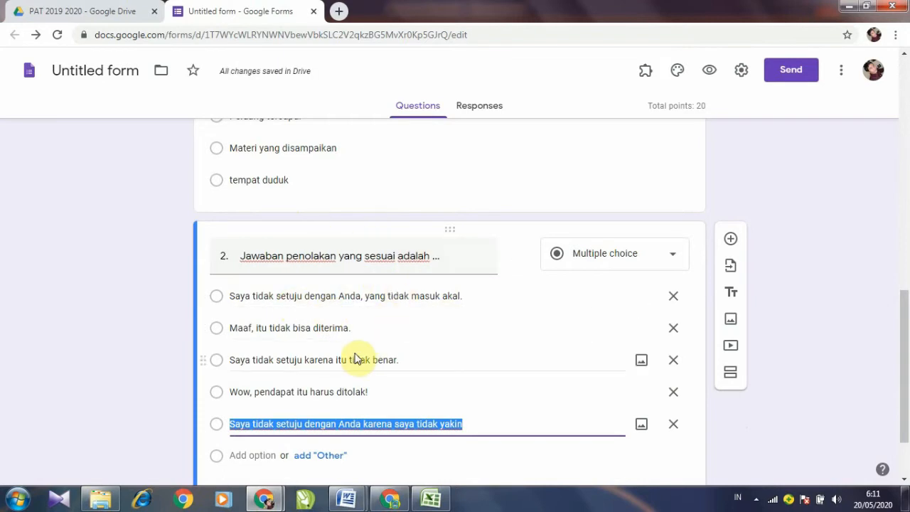
pyautogui.scroll(-1, 370, 355)
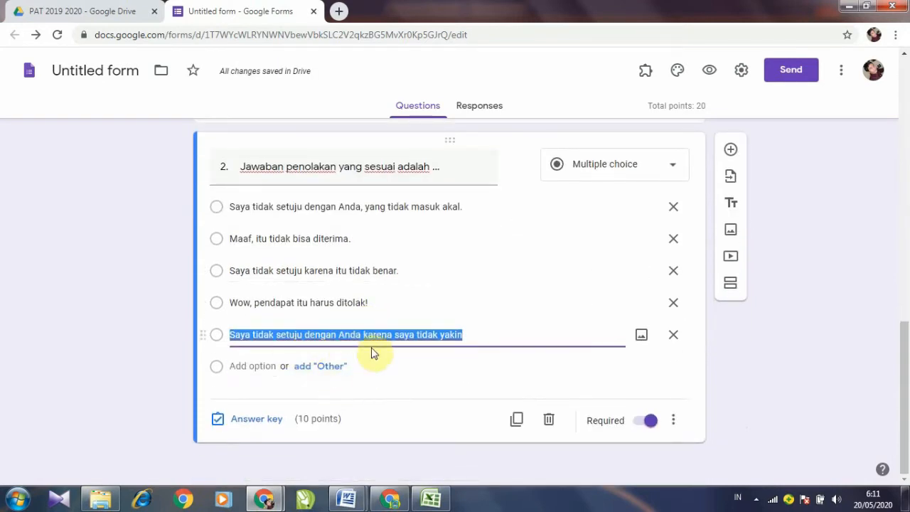
# Step: Key 'Saya tidak setuju dengan Anda karena saya tidak yakin' as correct and toggle Required
pyautogui.click(262, 425)
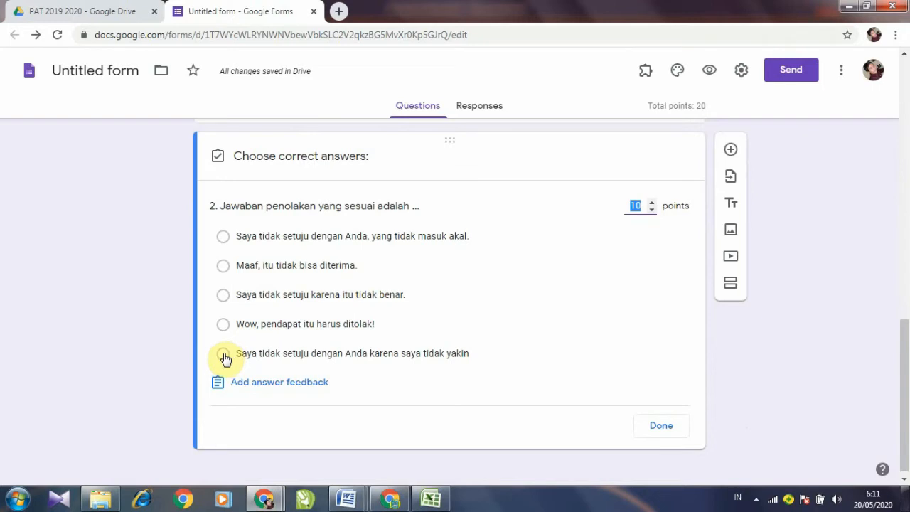
pyautogui.click(224, 356)
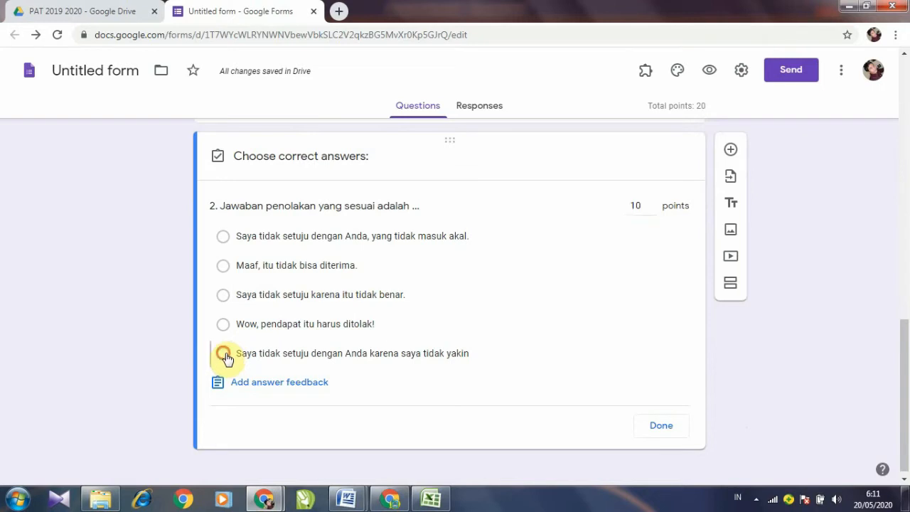
pyautogui.click(661, 427)
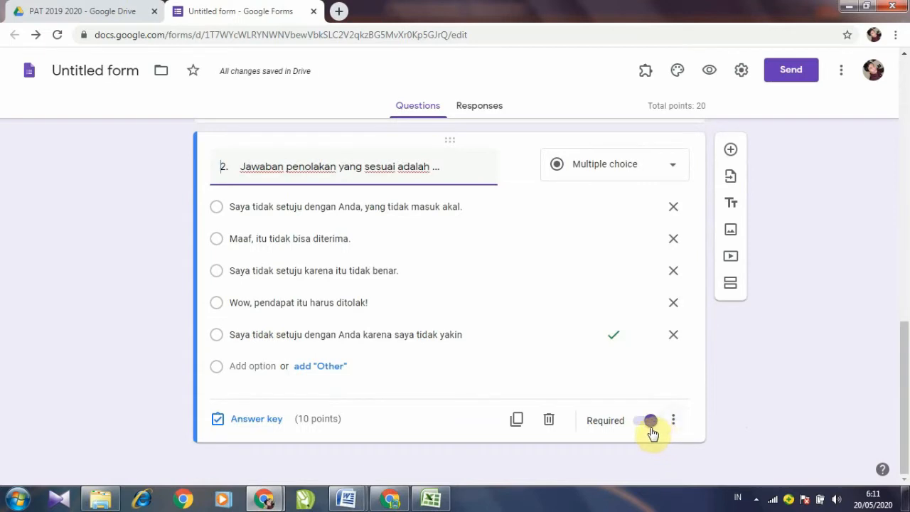
pyautogui.click(650, 424)
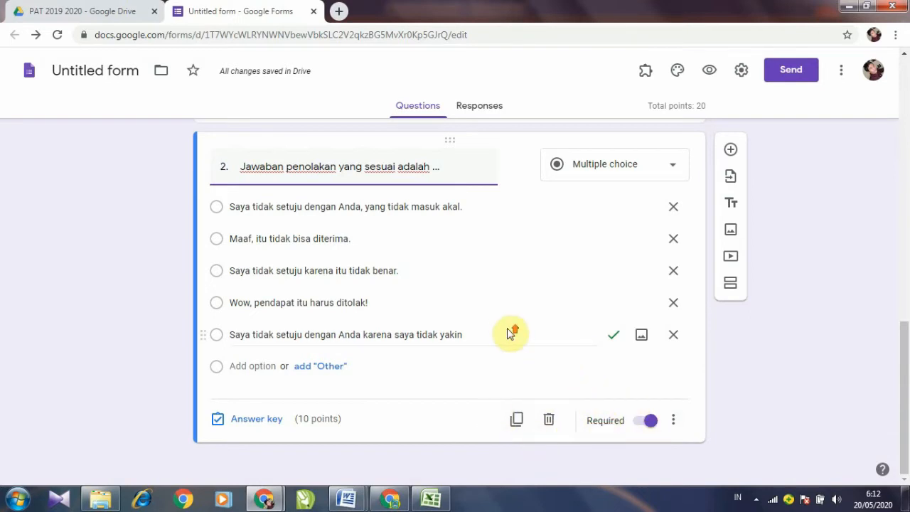
pyautogui.scroll(3, 498, 259)
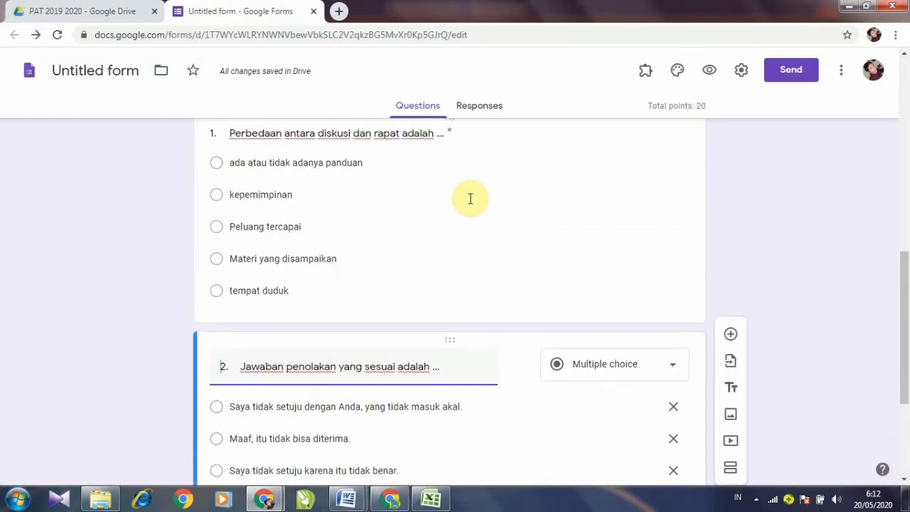
pyautogui.scroll(-3, 470, 199)
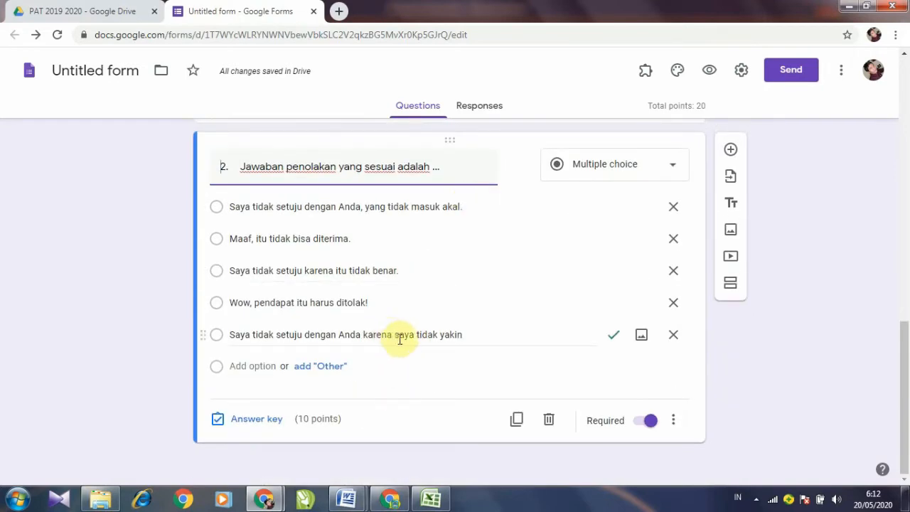
# Step: Copy 'Elemen penting dari cerita pendek adalah …' from Word and return to the form
pyautogui.moveTo(346, 499)
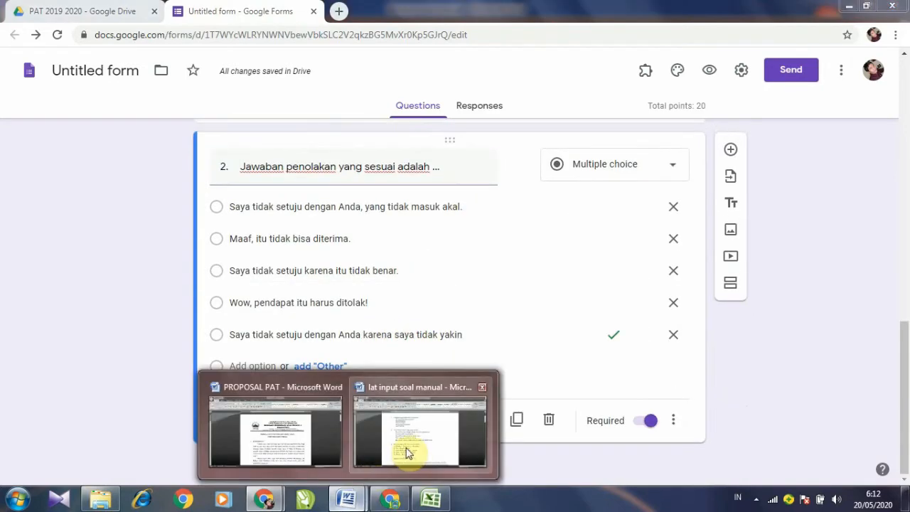
pyautogui.click(408, 453)
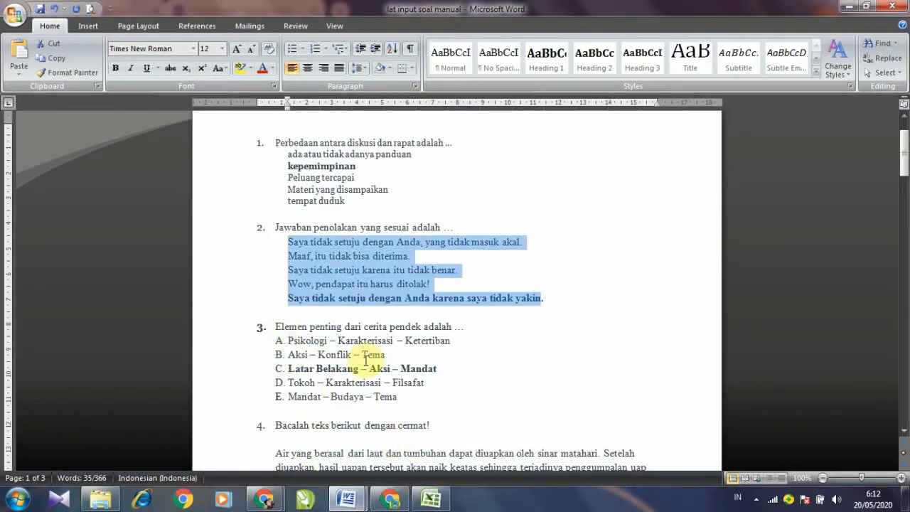
pyautogui.click(367, 356)
pyautogui.moveTo(270, 502)
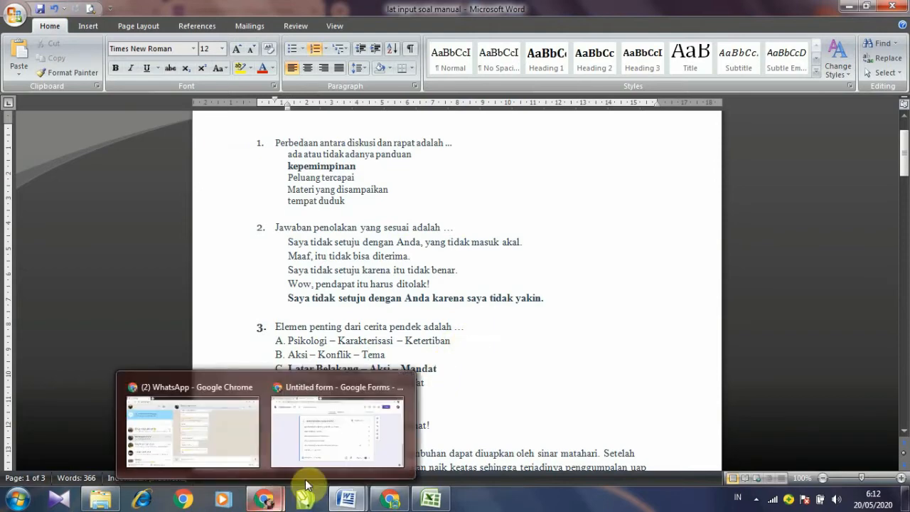
pyautogui.click(272, 327)
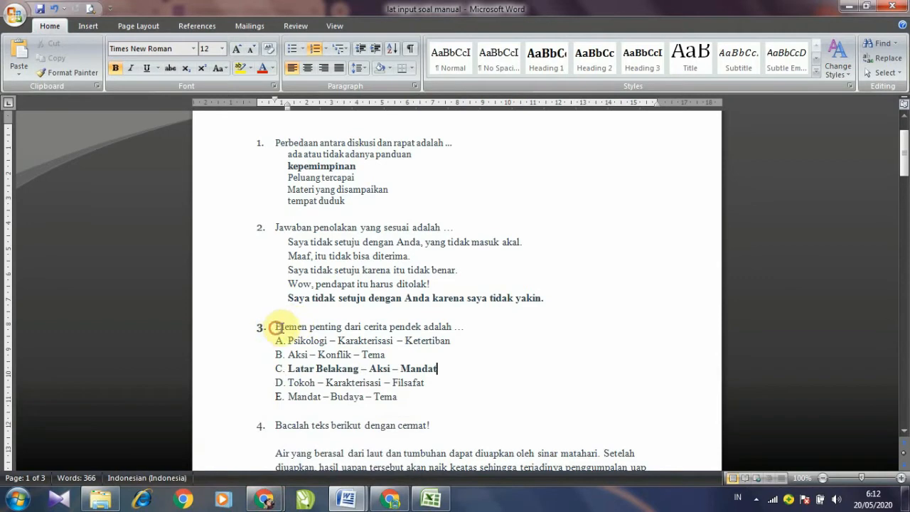
pyautogui.moveTo(276, 327); pyautogui.dragTo(470, 329)
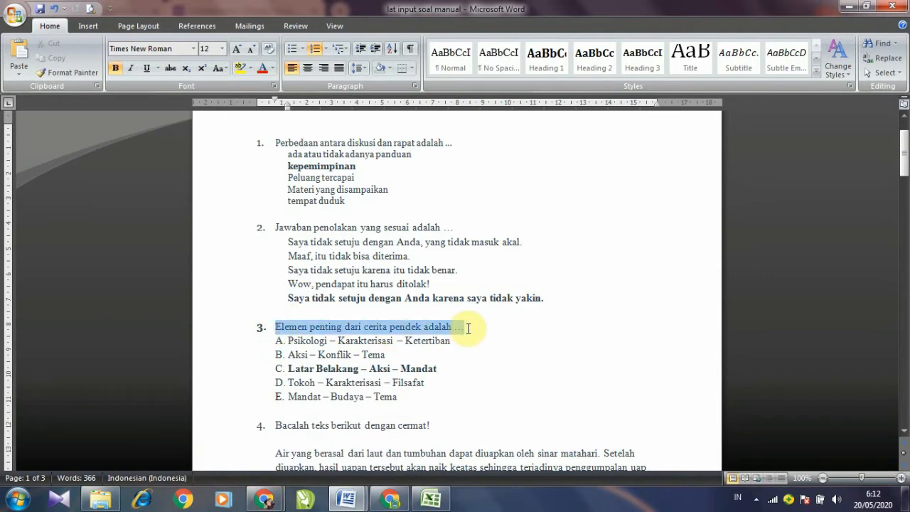
pyautogui.rightClick(459, 328)
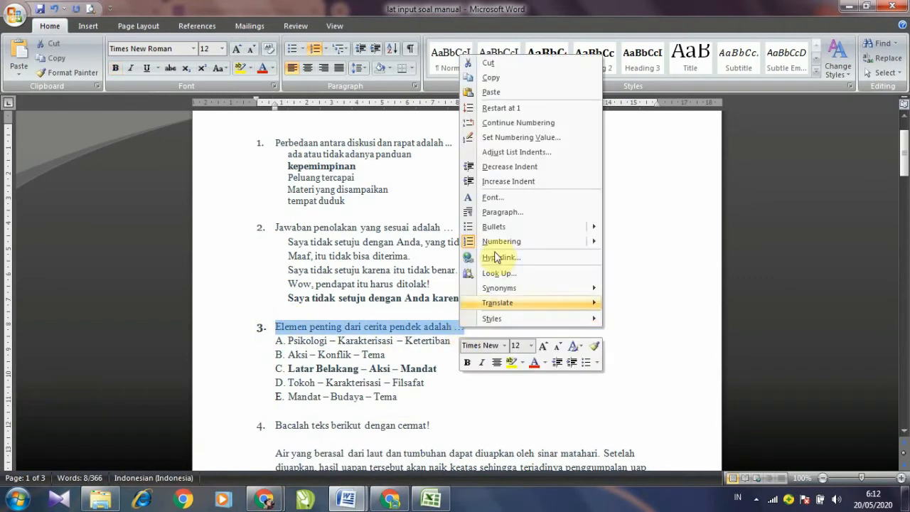
pyautogui.click(507, 80)
pyautogui.moveTo(267, 497)
pyautogui.click(348, 446)
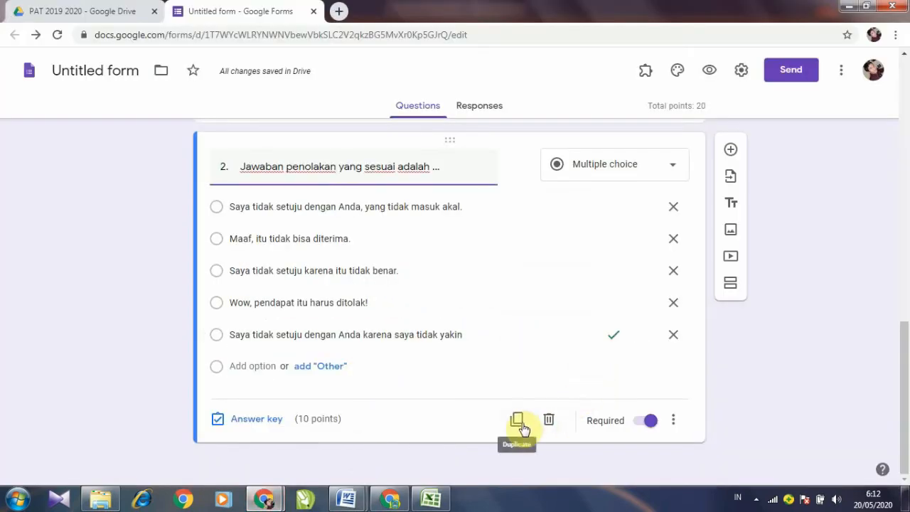
# Step: Duplicate question 2 and title the copy '3. Elemen penting dari cerita pendek adalah ...'
pyautogui.click(518, 422)
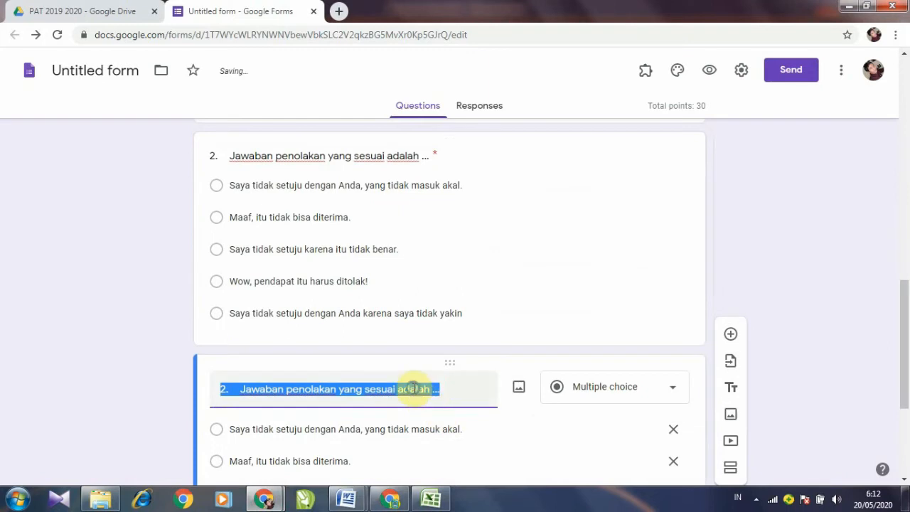
pyautogui.rightClick(412, 387)
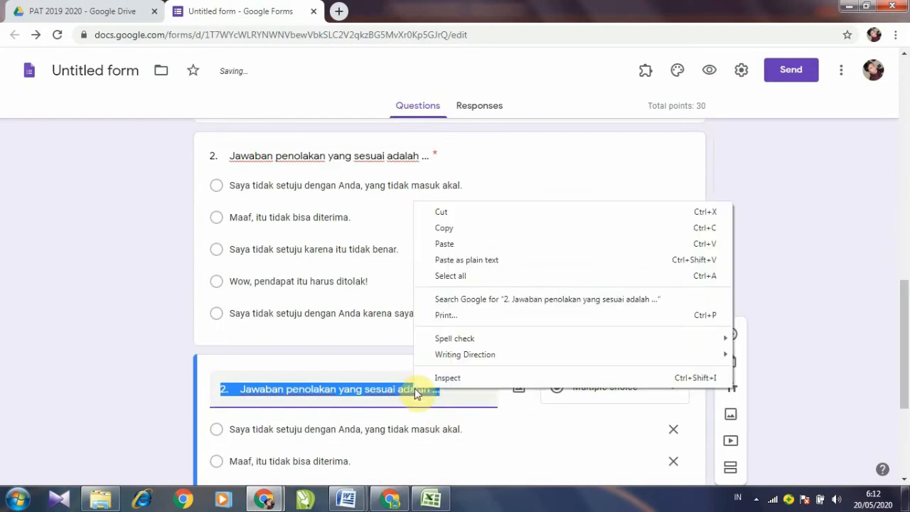
pyautogui.click(449, 246)
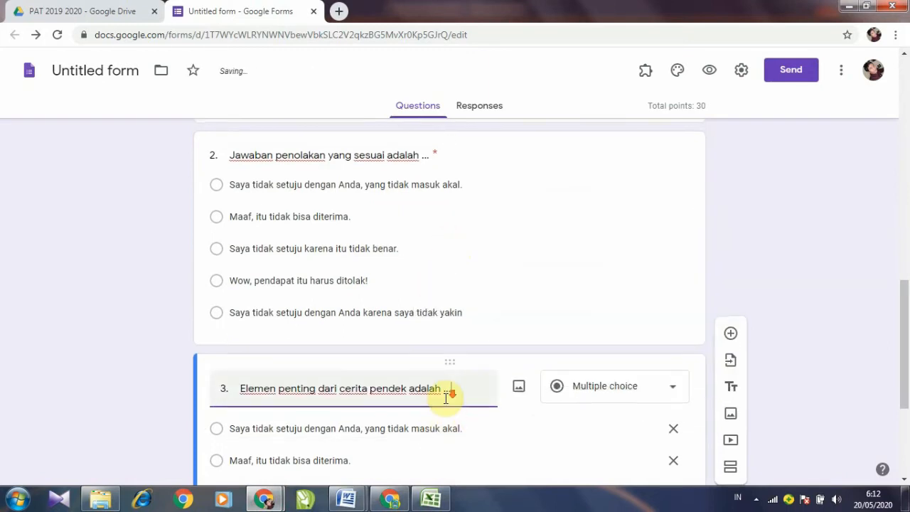
pyautogui.scroll(-2, 446, 396)
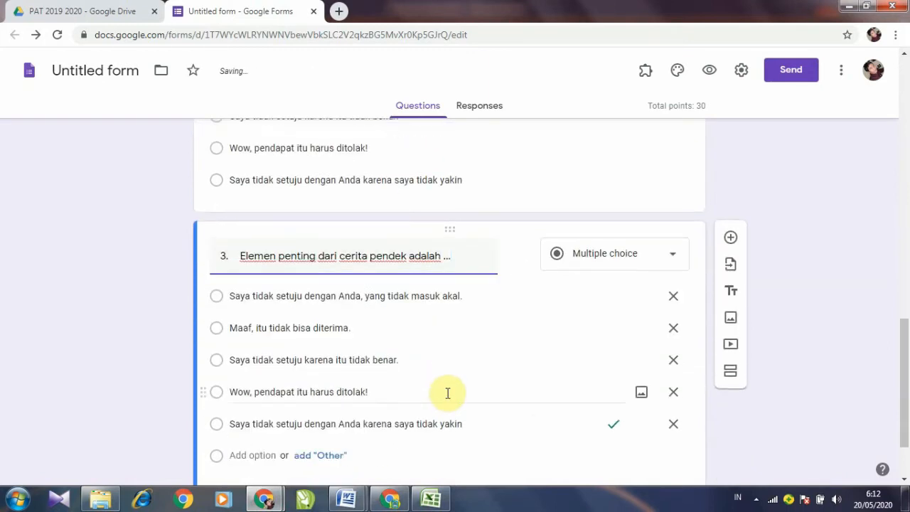
# Step: Delete four leftover options from question 3, leaving a single option
pyautogui.click(674, 297)
pyautogui.click(674, 297)
pyautogui.click(674, 298)
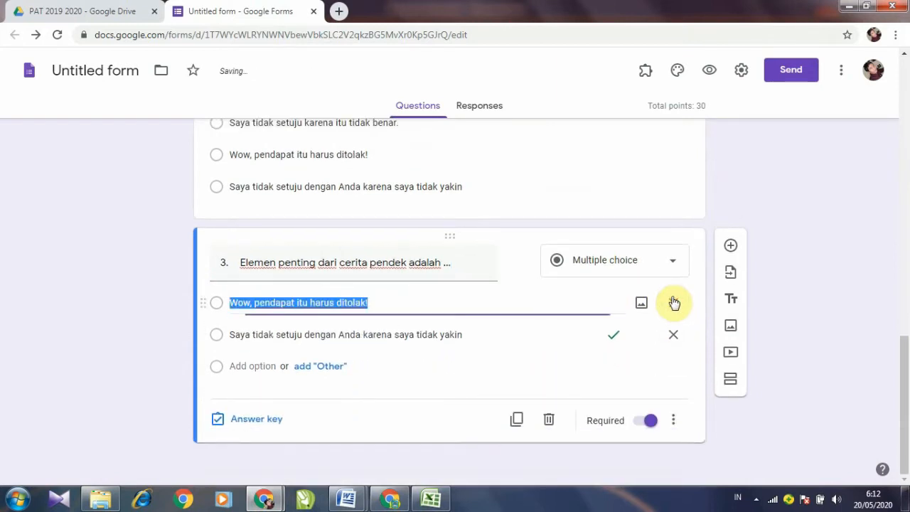
pyautogui.click(674, 308)
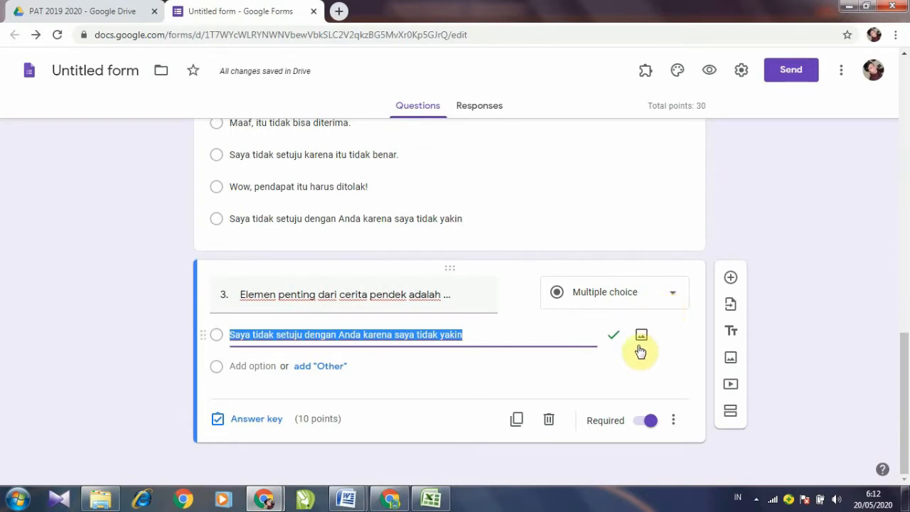
pyautogui.click(573, 339)
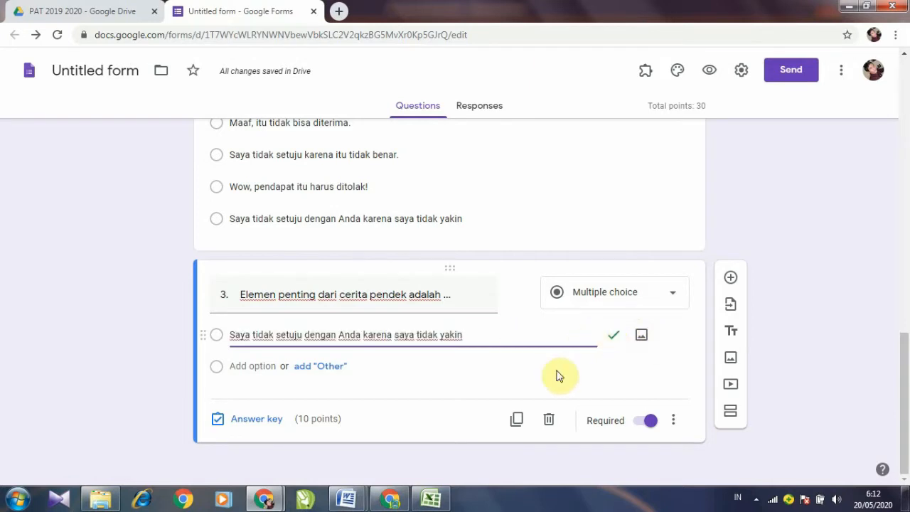
pyautogui.moveTo(398, 504)
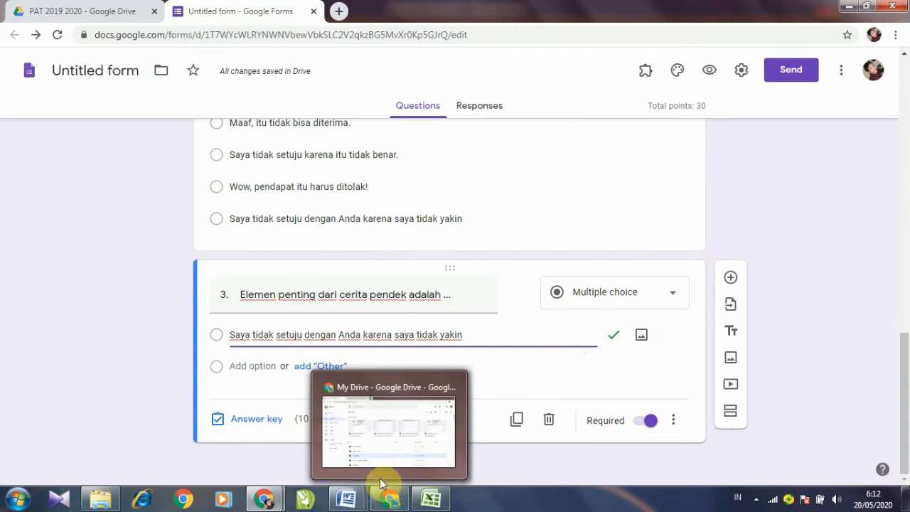
# Step: Remove the A–E letter labels from question 3's answer lines in Word
pyautogui.click(352, 503)
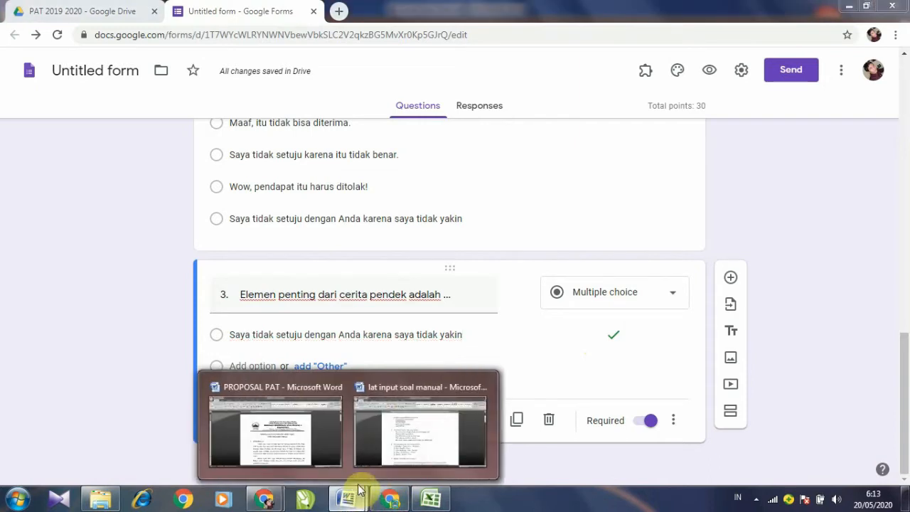
pyautogui.moveTo(358, 475)
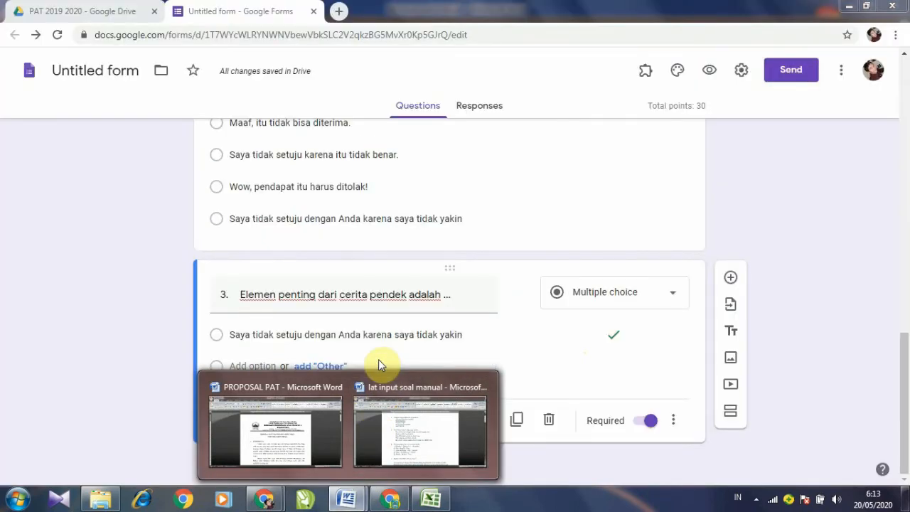
pyautogui.click(398, 427)
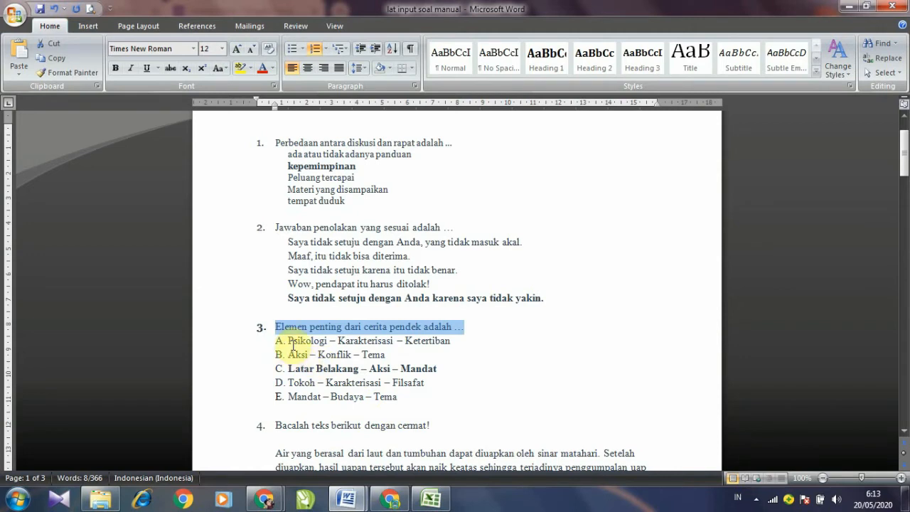
pyautogui.click(288, 340)
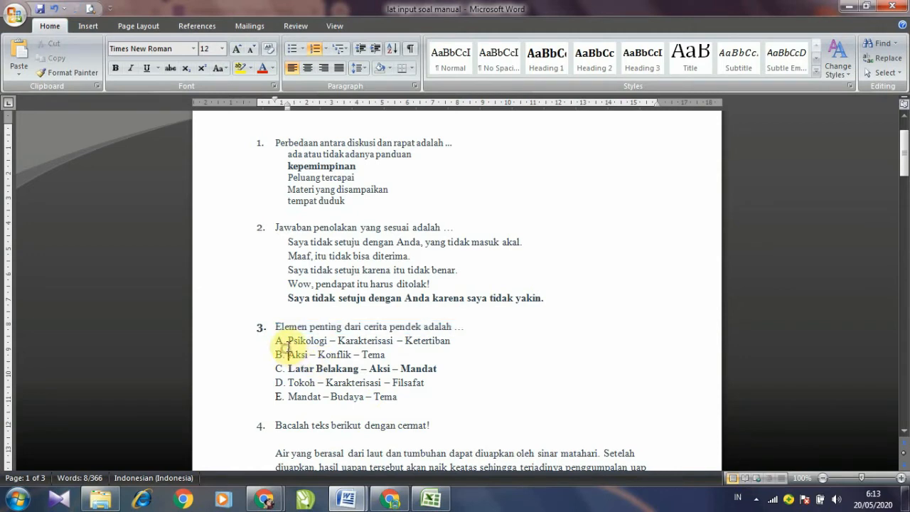
pyautogui.press('BackSpace')
pyautogui.press('Down')
pyautogui.press('BackSpace')
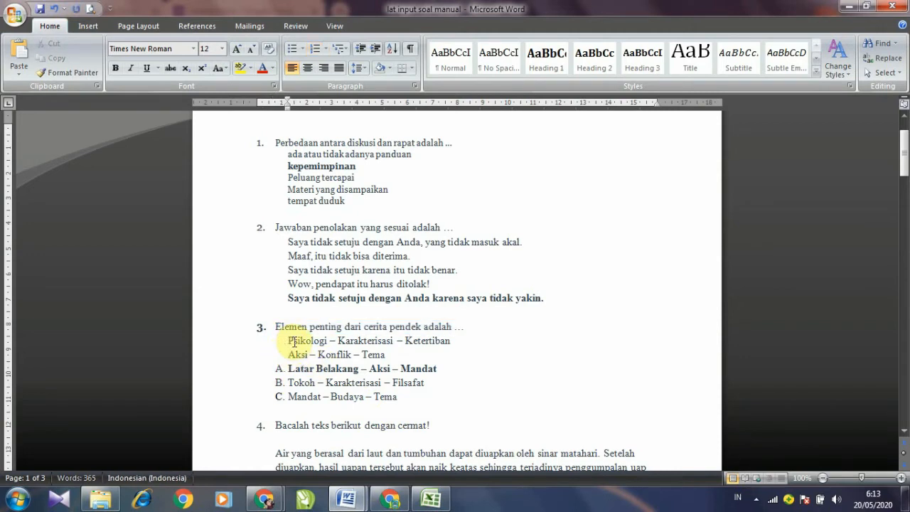
pyautogui.press('BackSpace')
pyautogui.press('Down')
pyautogui.press('BackSpace')
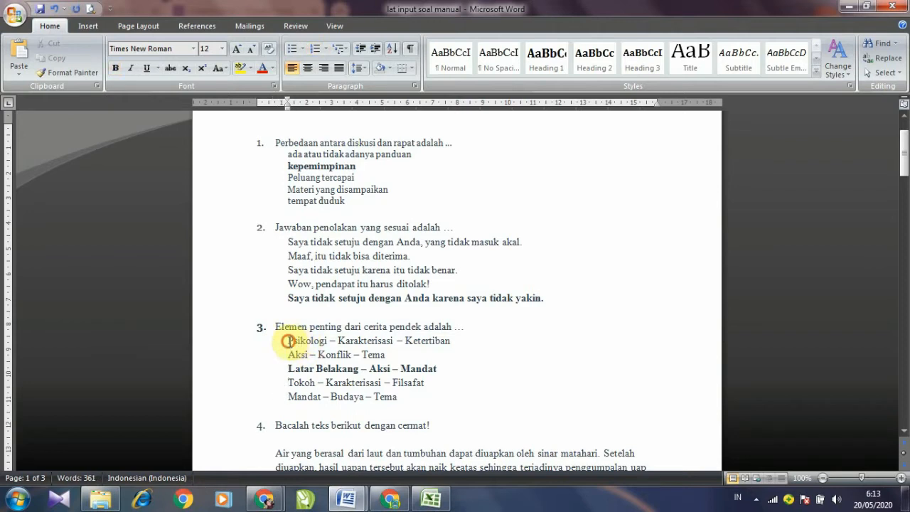
# Step: Copy question 3's five answer lines and return to the quiz in Chrome
pyautogui.moveTo(288, 342); pyautogui.dragTo(375, 389)
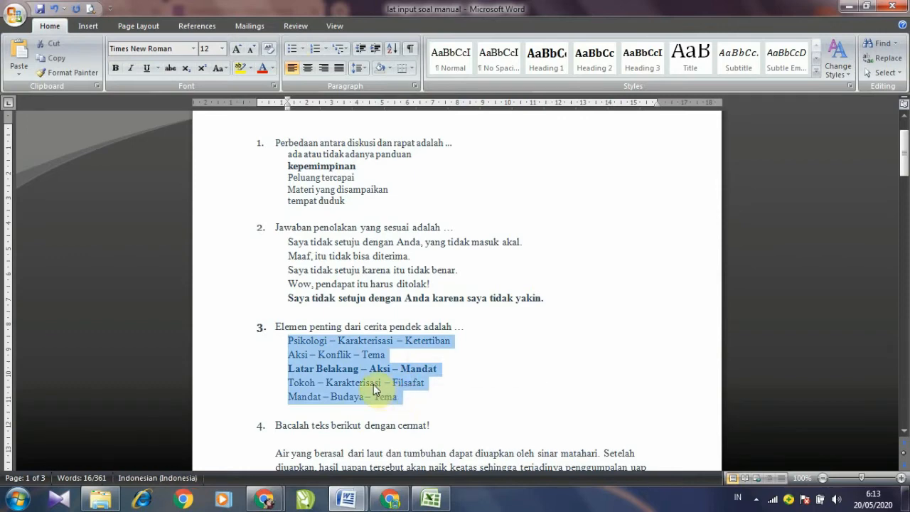
pyautogui.rightClick(374, 389)
pyautogui.click(403, 226)
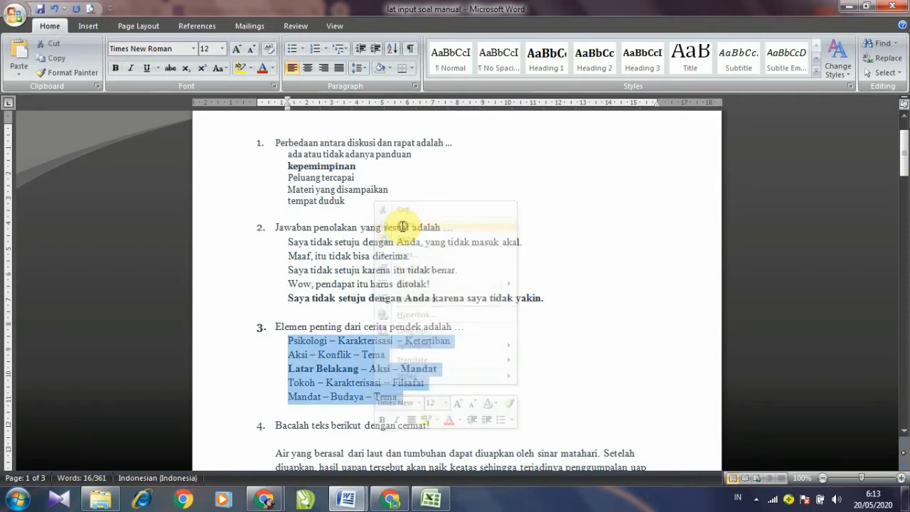
pyautogui.moveTo(265, 498)
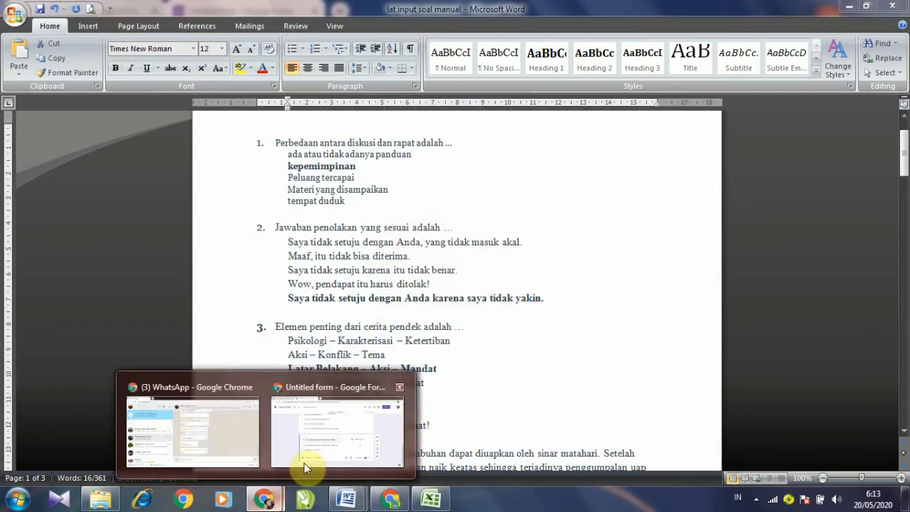
pyautogui.click(327, 448)
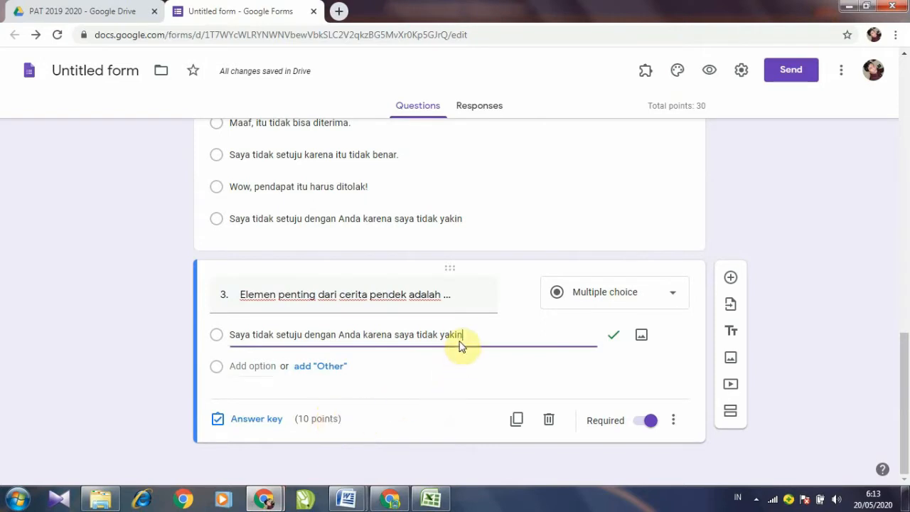
# Step: Paste the five short-story answers over question 3's leftover option
pyautogui.moveTo(466, 334); pyautogui.dragTo(241, 339)
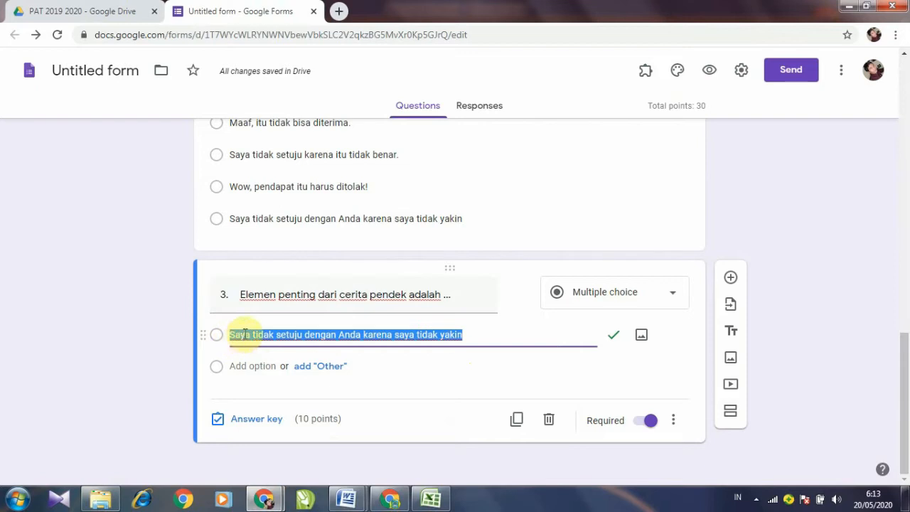
pyautogui.rightClick(242, 335)
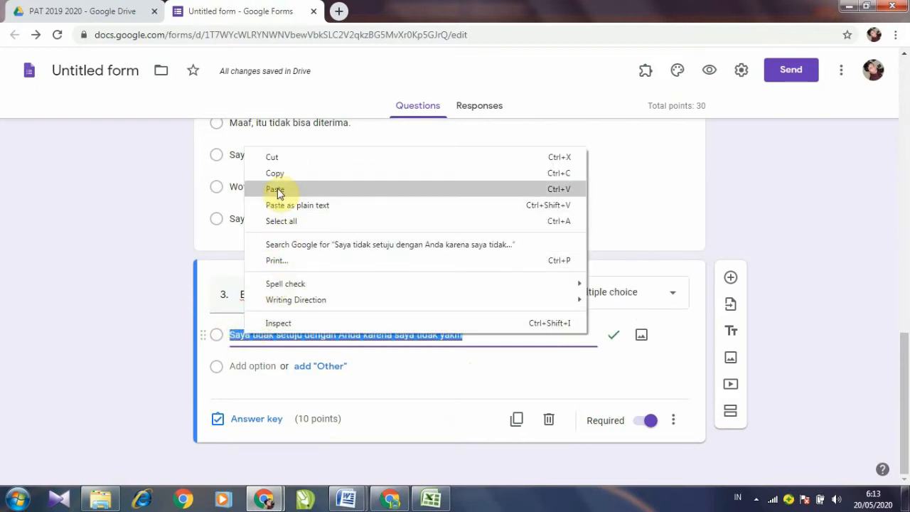
pyautogui.click(278, 190)
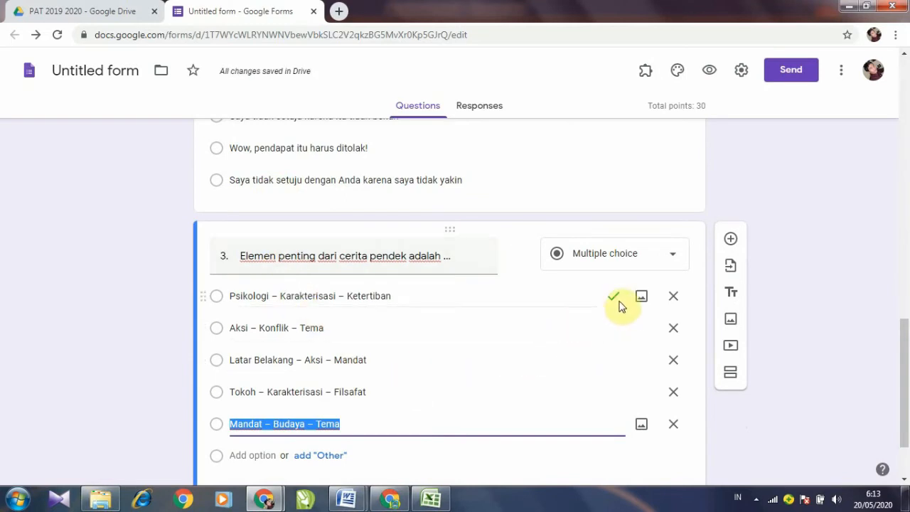
pyautogui.scroll(-2, 463, 358)
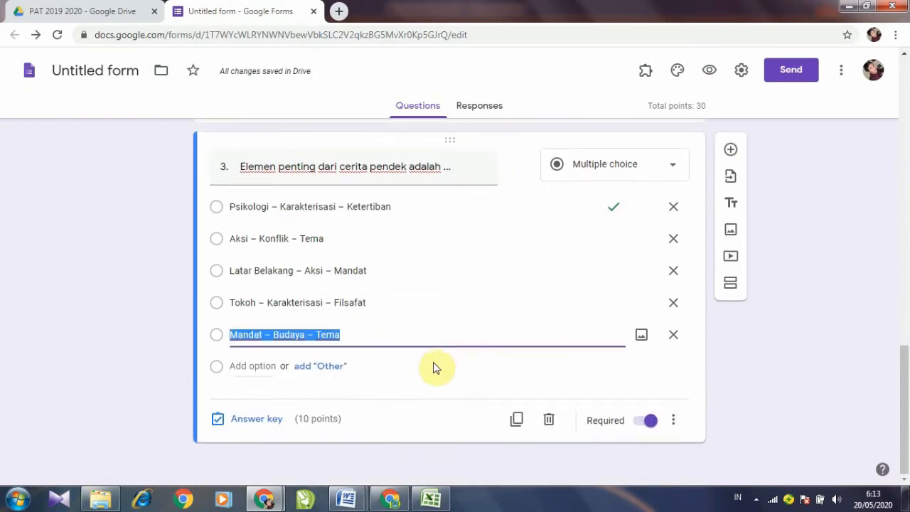
# Step: Key 'Latar Belakang – Aksi – Mandat' as correct, unmarking 'Psikologi – Karakterisasi – Ketertiban'
pyautogui.click(256, 419)
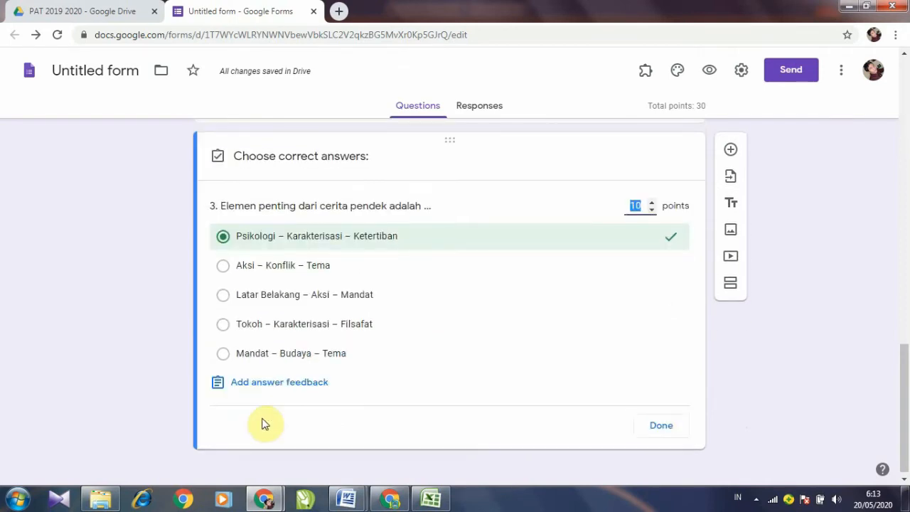
pyautogui.click(264, 298)
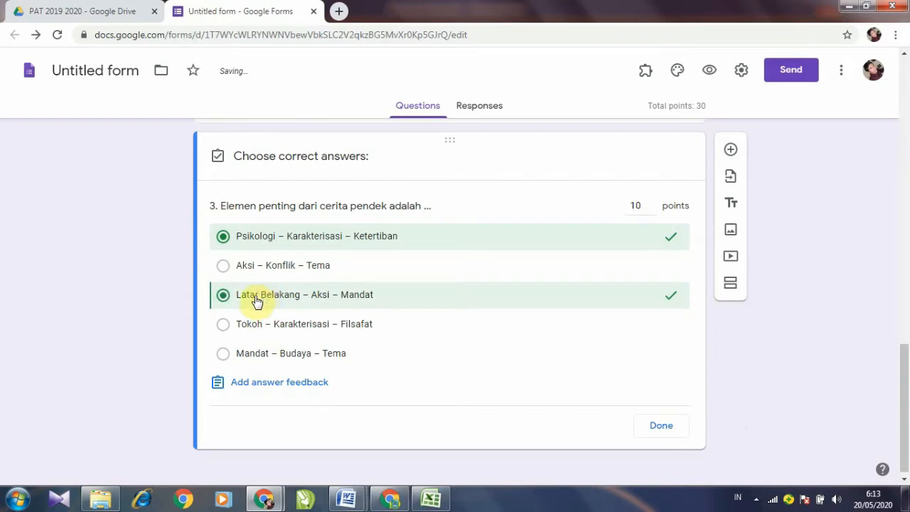
pyautogui.click(226, 241)
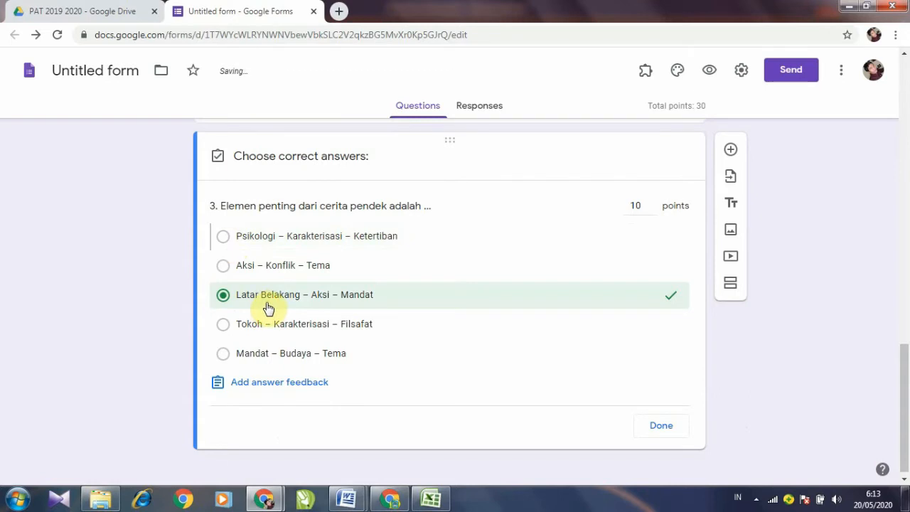
pyautogui.click(663, 427)
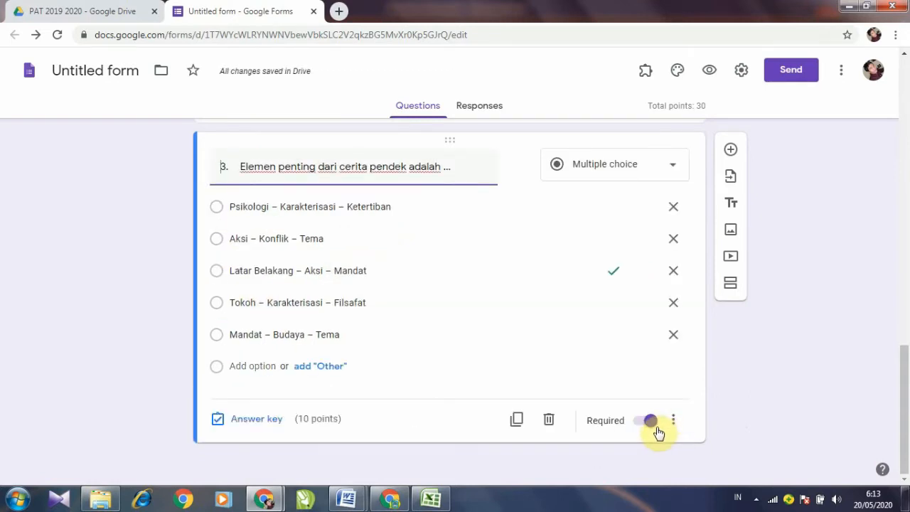
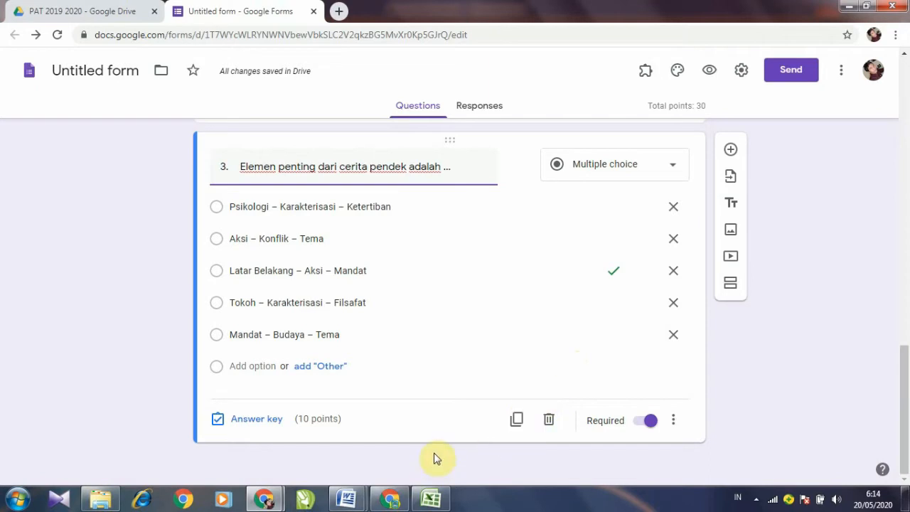
# Step: Check the Word source, then duplicate question 3 in the quiz, raising the total to 40 points
pyautogui.moveTo(346, 498)
pyautogui.click(417, 432)
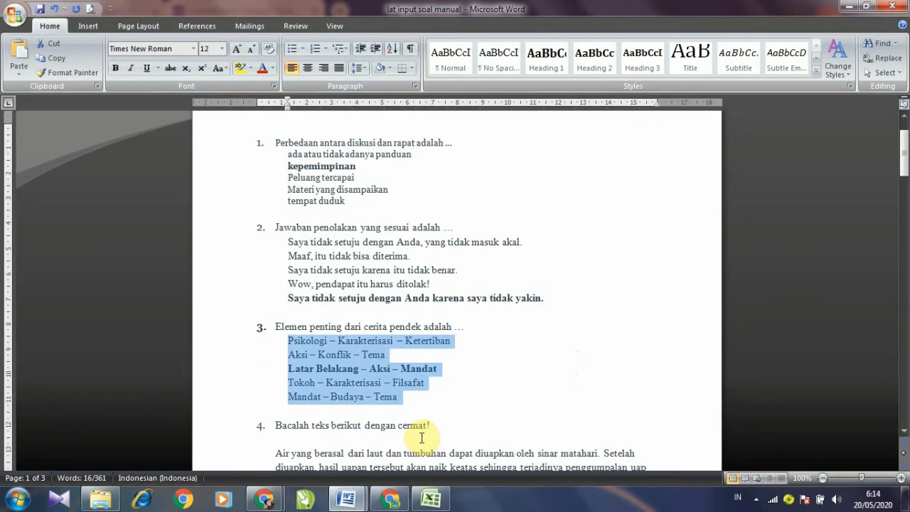
pyautogui.click(477, 388)
pyautogui.scroll(-3, 479, 385)
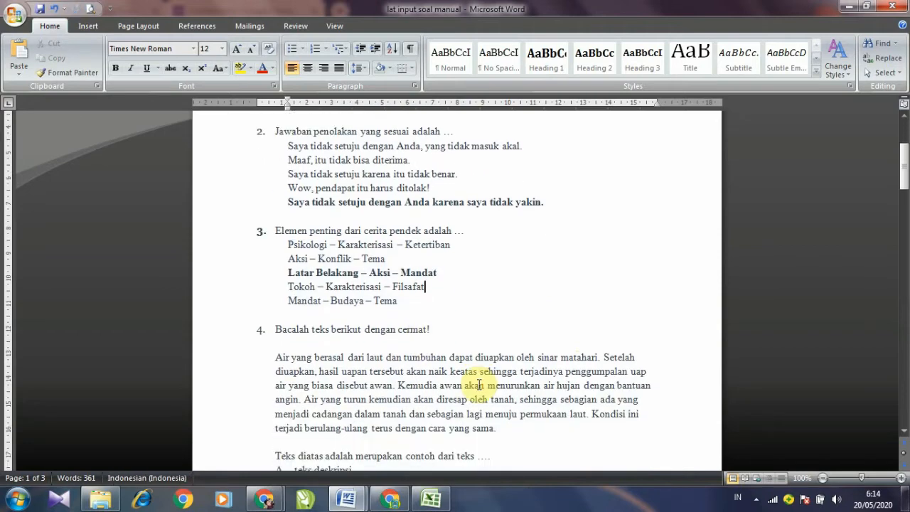
pyautogui.scroll(-2, 479, 385)
pyautogui.scroll(-1, 479, 385)
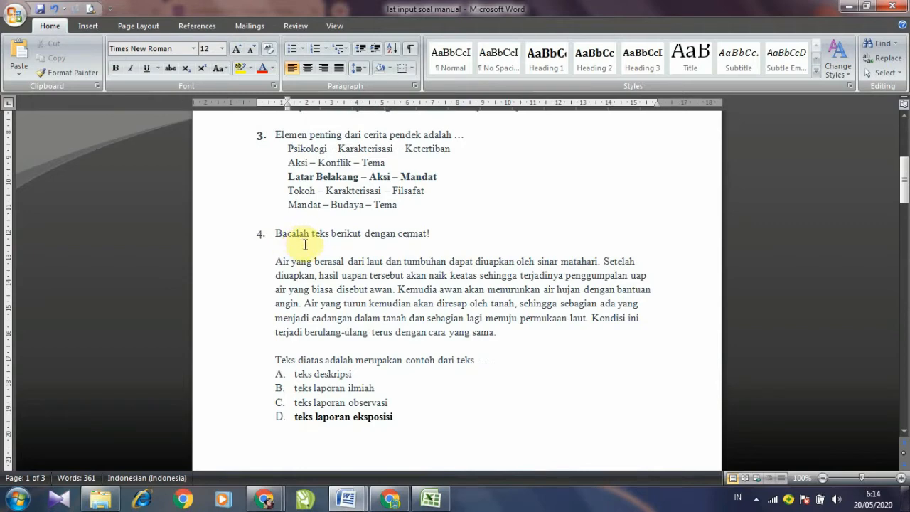
pyautogui.moveTo(265, 499)
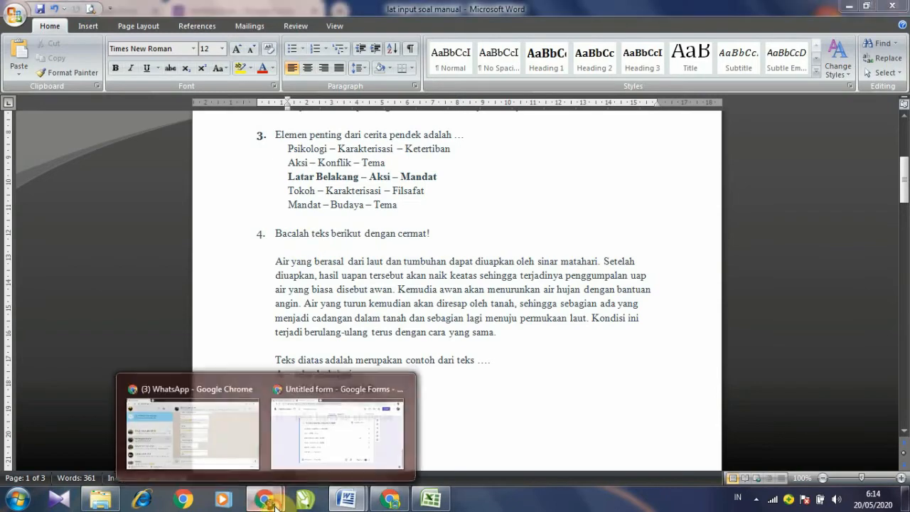
pyautogui.click(305, 448)
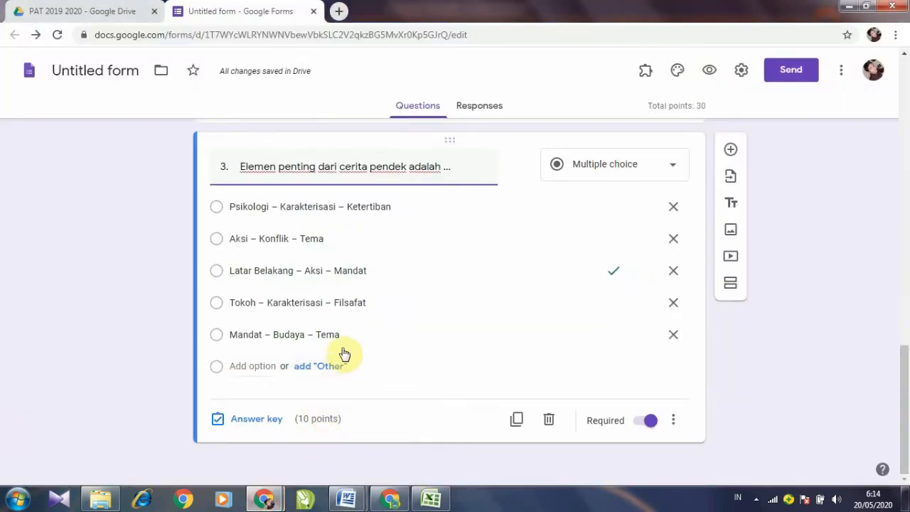
pyautogui.click(518, 421)
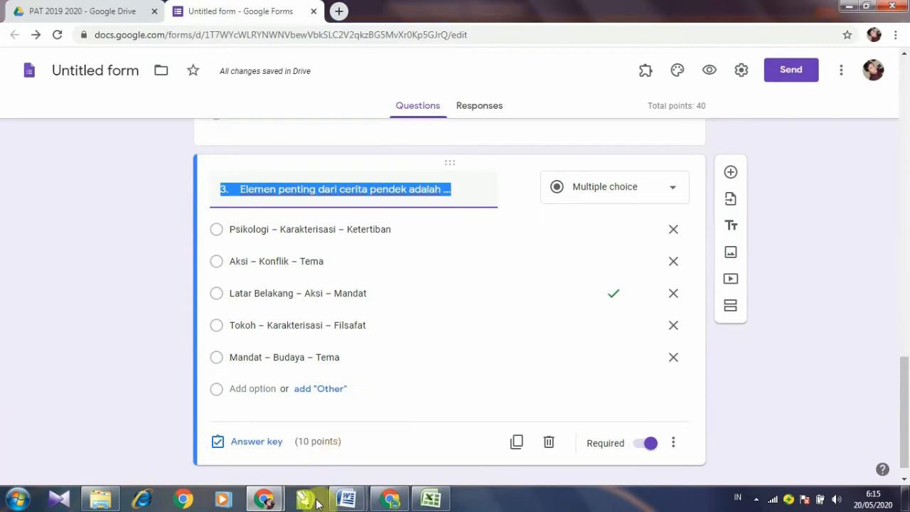
# Step: Copy question 4's instruction, evaporation passage and question line from the Word document
pyautogui.click(347, 499)
pyautogui.click(411, 452)
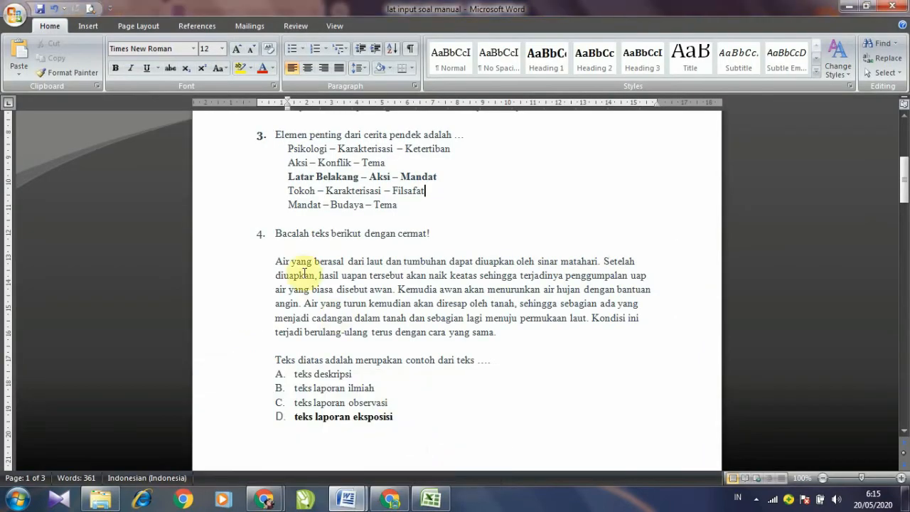
pyautogui.moveTo(281, 234); pyautogui.dragTo(484, 359)
pyautogui.rightClick(440, 311)
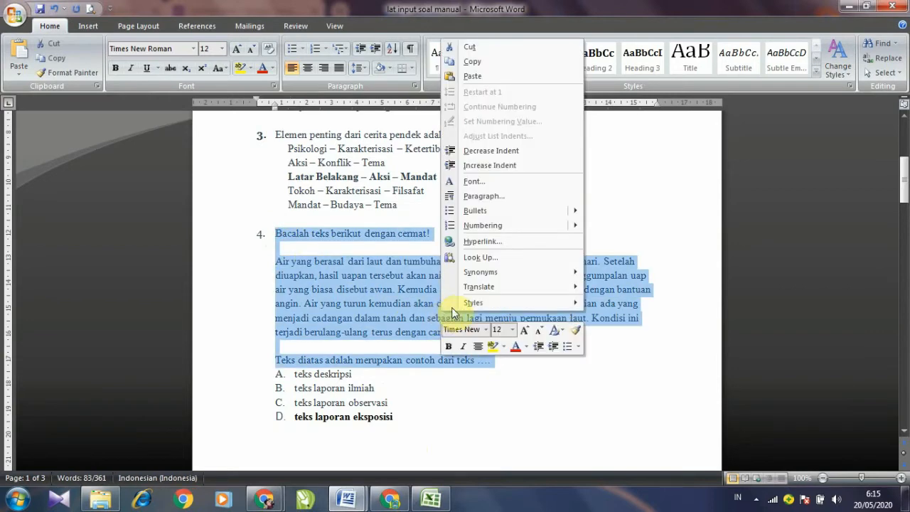
pyautogui.click(478, 64)
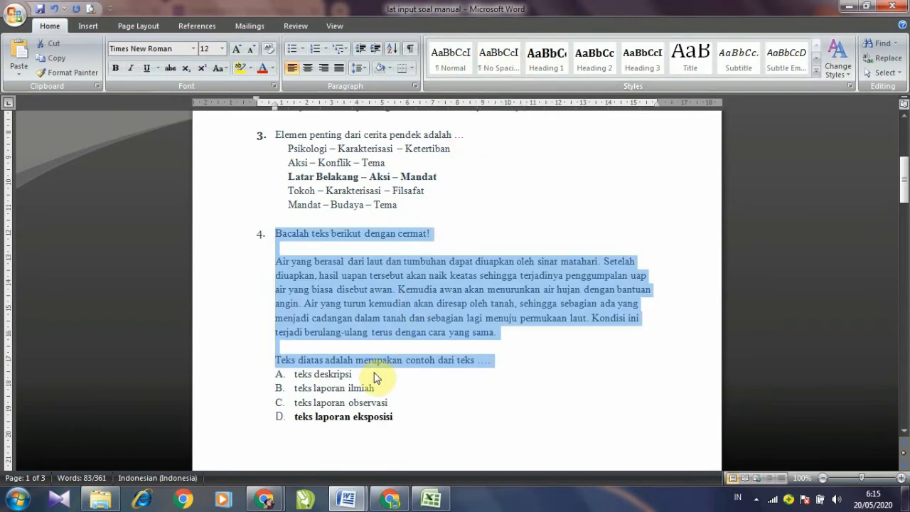
# Step: Paste question 4's text into the duplicate's title, then delete it all, leaving the title empty
pyautogui.click(264, 499)
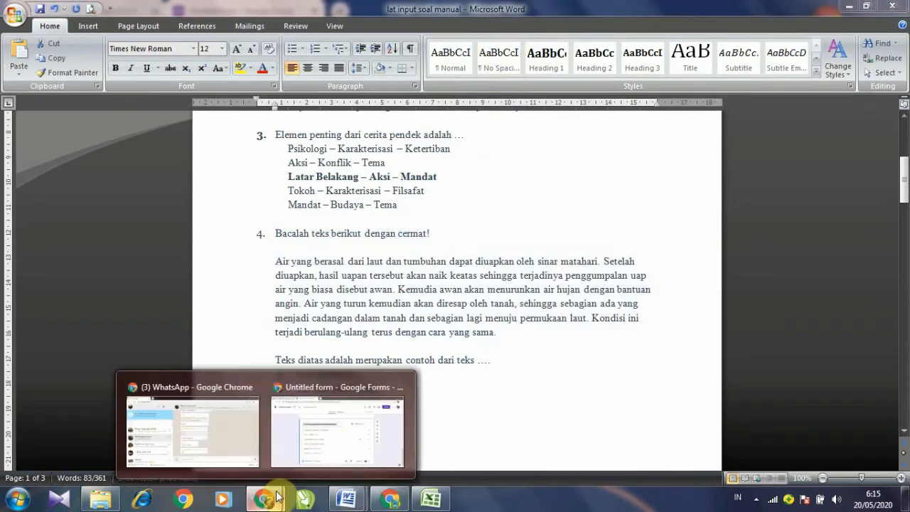
pyautogui.click(324, 434)
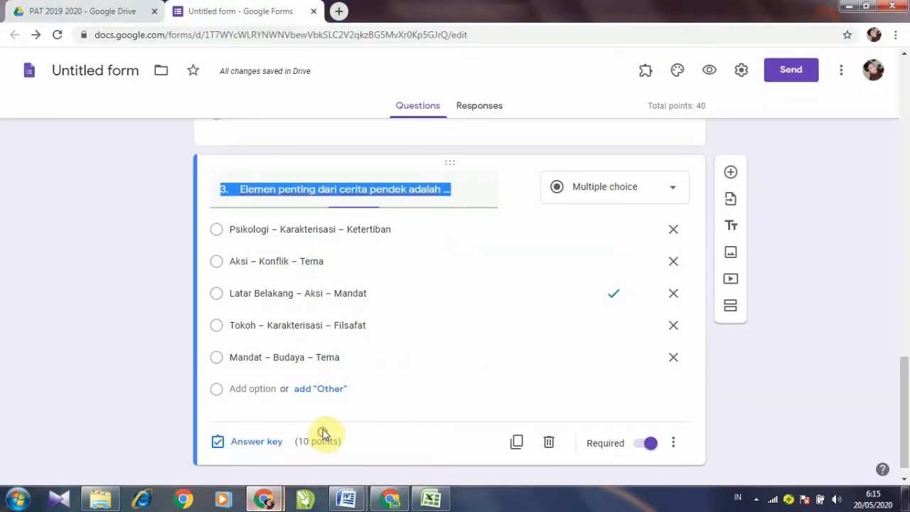
pyautogui.rightClick(243, 189)
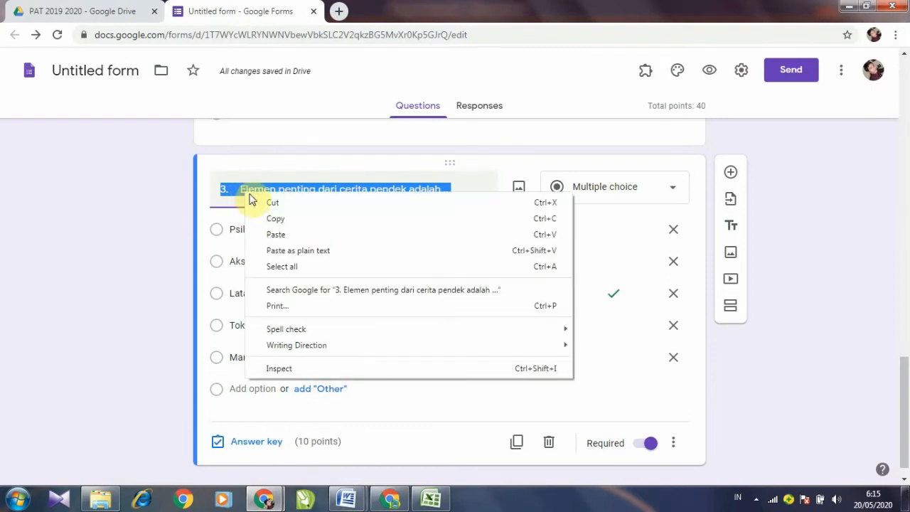
pyautogui.click(264, 233)
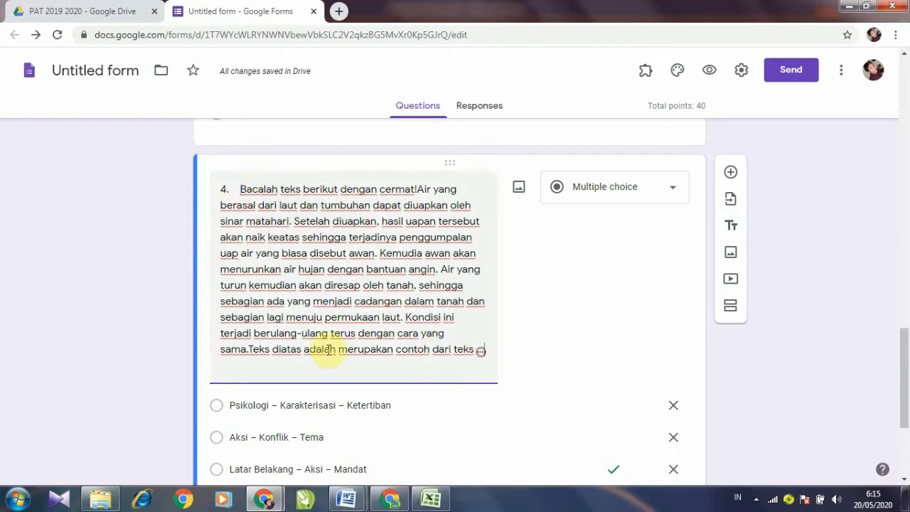
pyautogui.click(258, 353)
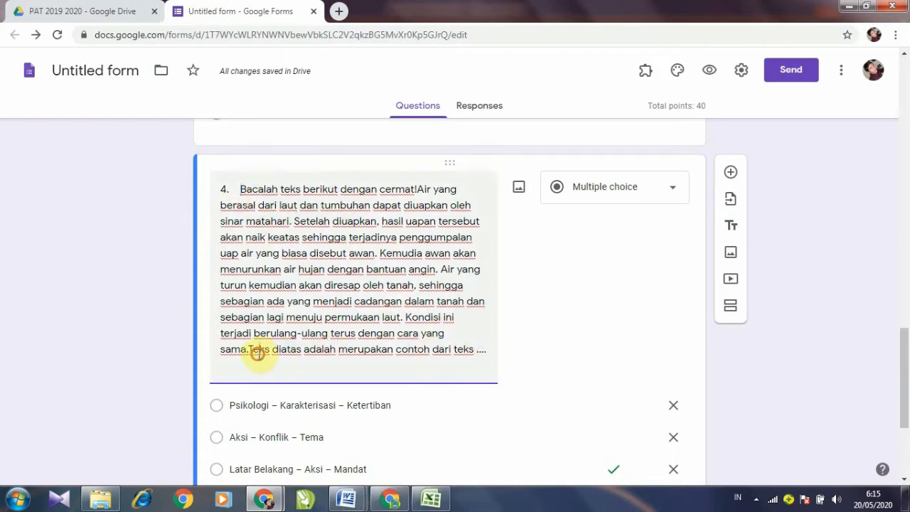
pyautogui.click(242, 189)
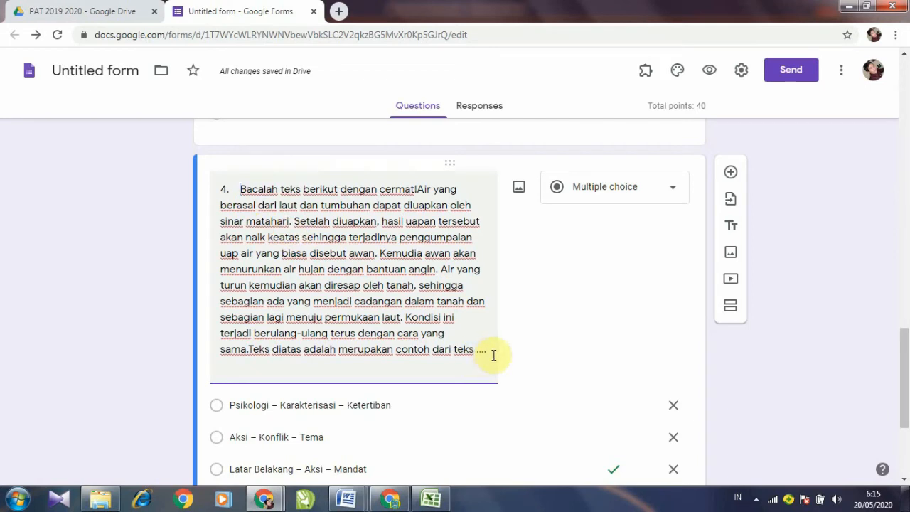
pyautogui.moveTo(491, 353); pyautogui.dragTo(220, 185)
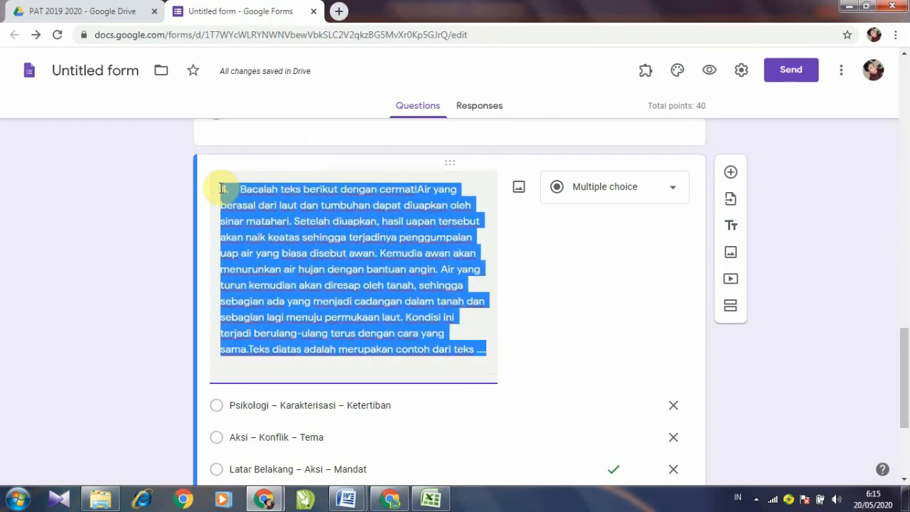
pyautogui.press('BackSpace')
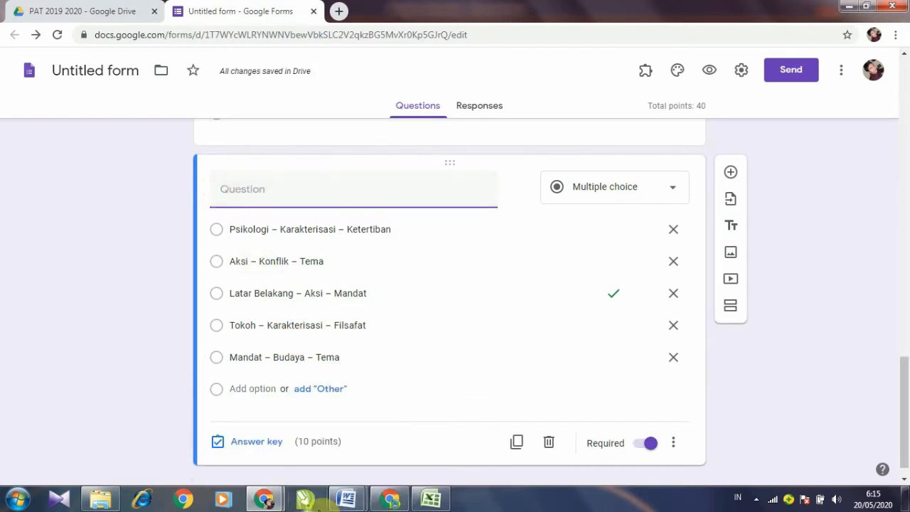
# Step: Copy 'Bacalah teks berikut dengan cermat!' from Word and paste it as the question title
pyautogui.moveTo(348, 501)
pyautogui.click(413, 446)
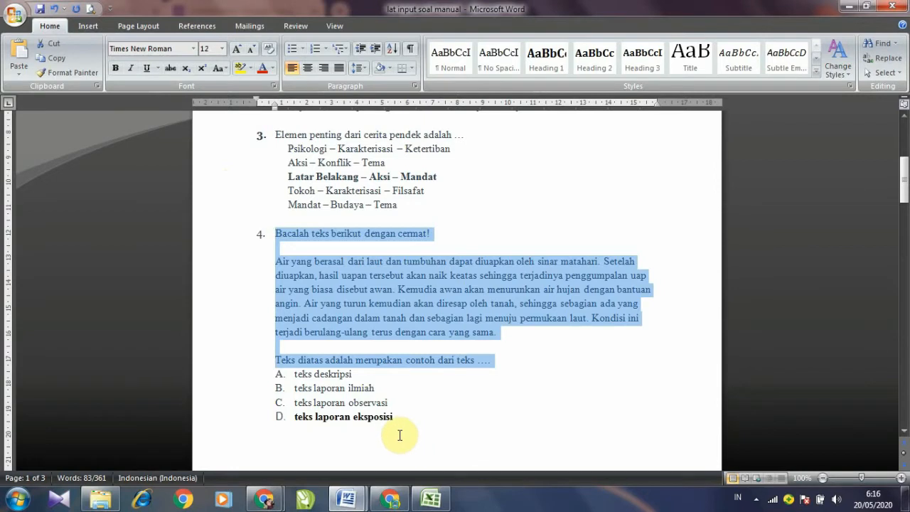
pyautogui.click(399, 435)
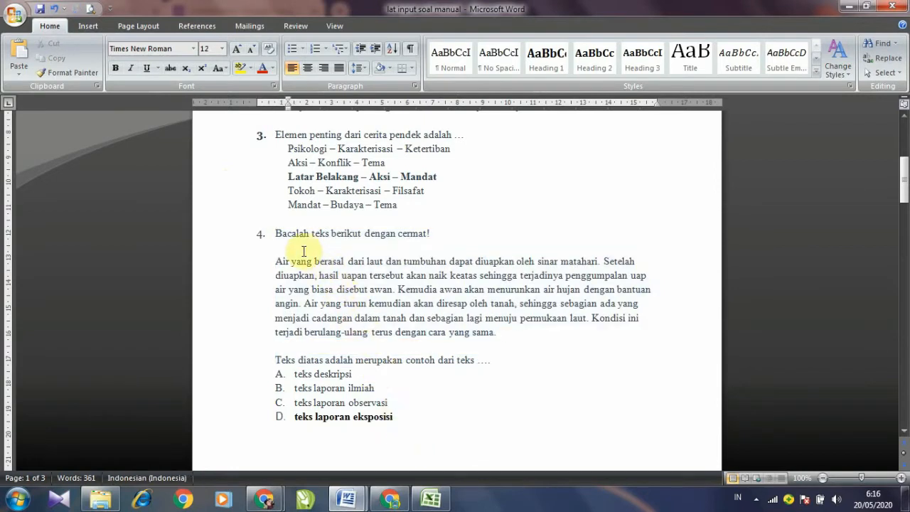
pyautogui.moveTo(279, 235); pyautogui.dragTo(427, 235)
pyautogui.rightClick(427, 234)
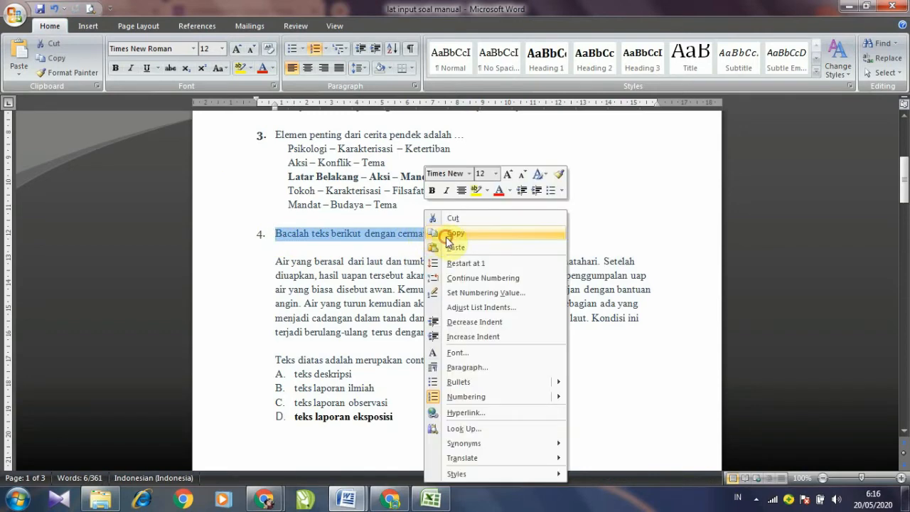
pyautogui.click(449, 233)
pyautogui.click(263, 498)
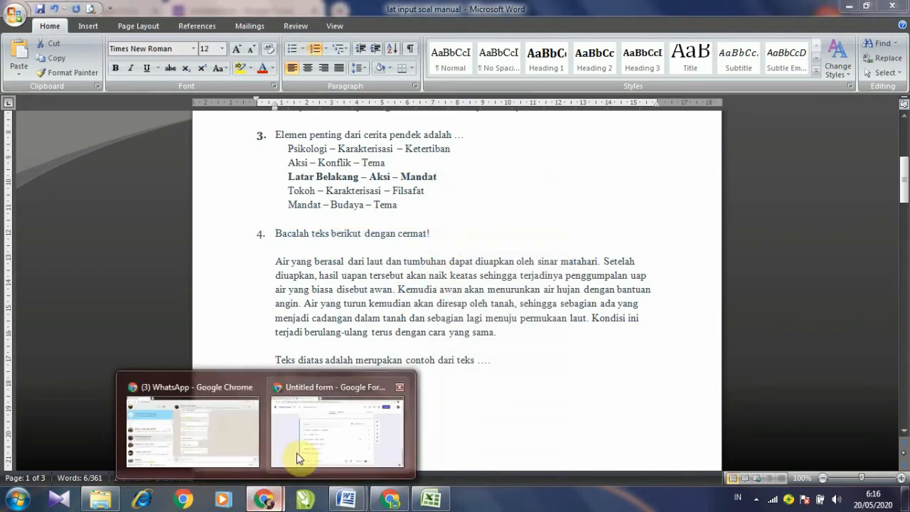
pyautogui.click(298, 458)
pyautogui.rightClick(251, 197)
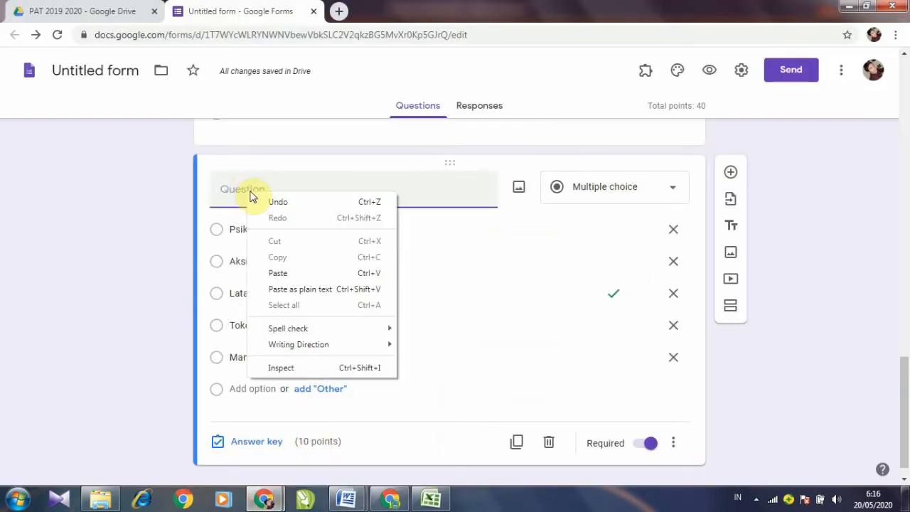
pyautogui.click(283, 273)
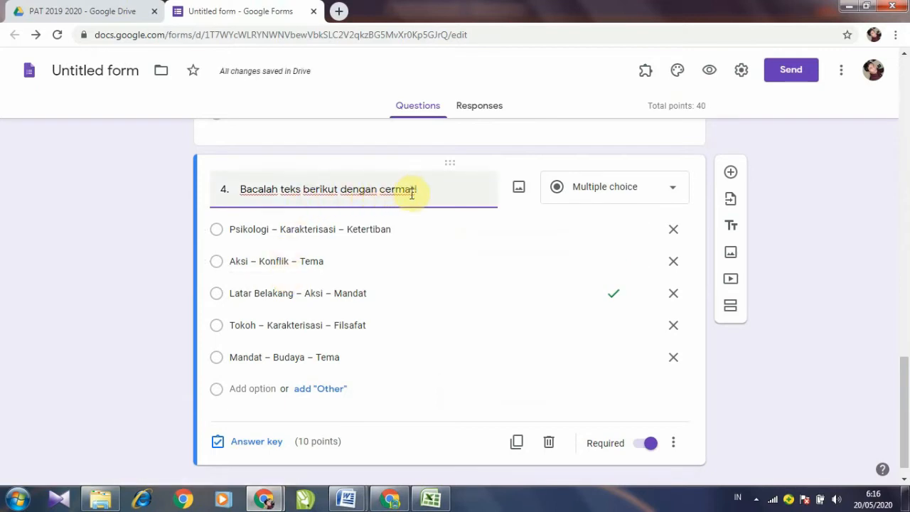
# Step: Return to Word and put the caret at the end of the evaporation passage
pyautogui.moveTo(336, 496)
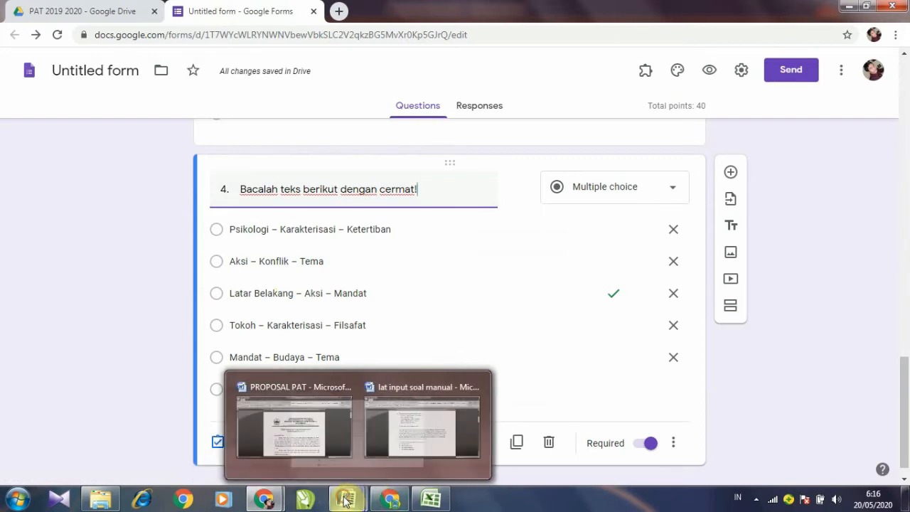
pyautogui.click(396, 441)
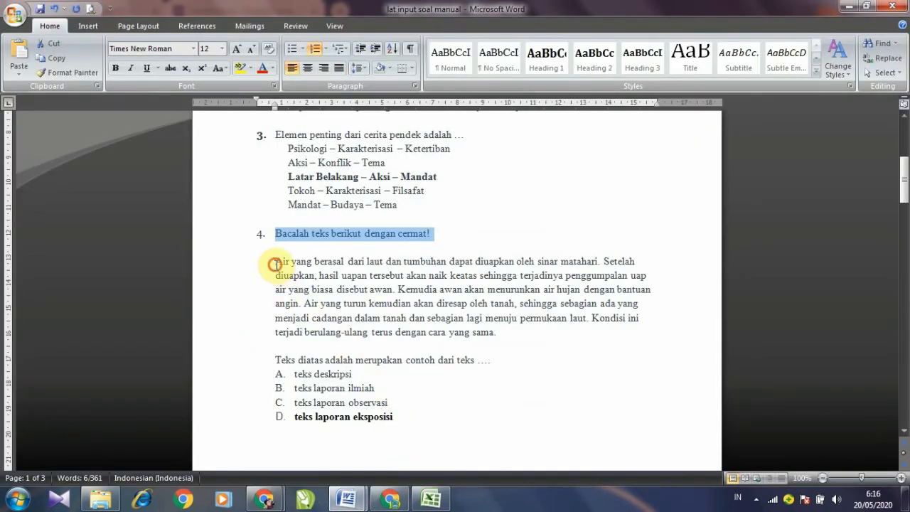
pyautogui.moveTo(274, 264); pyautogui.dragTo(527, 332)
pyautogui.click(543, 366)
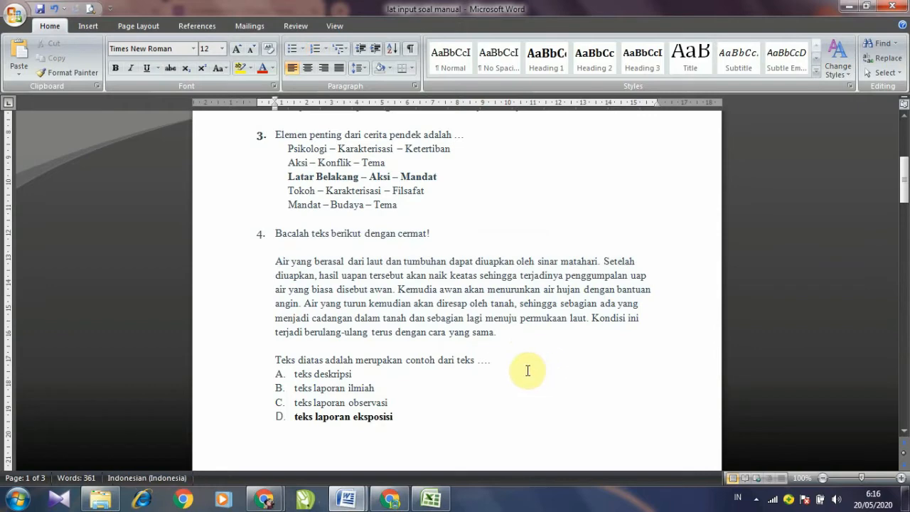
pyautogui.doubleClick(281, 261)
pyautogui.click(282, 261)
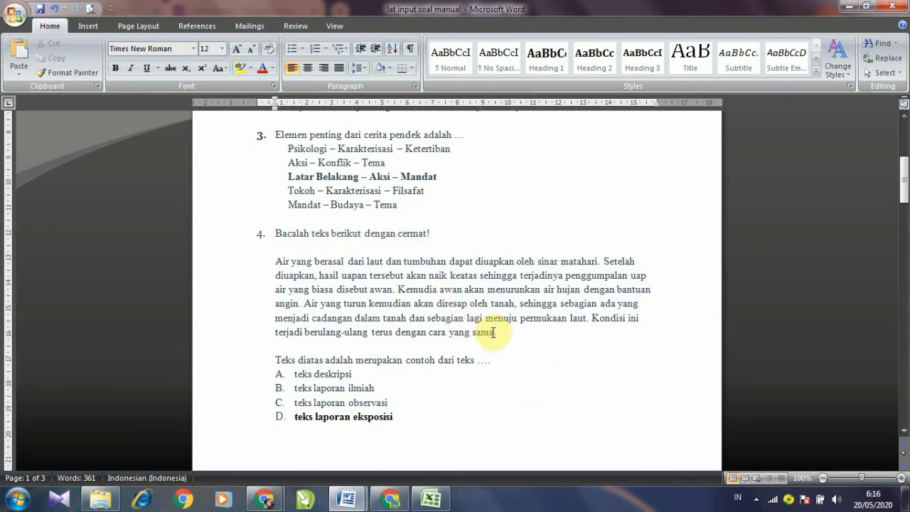
pyautogui.click(493, 332)
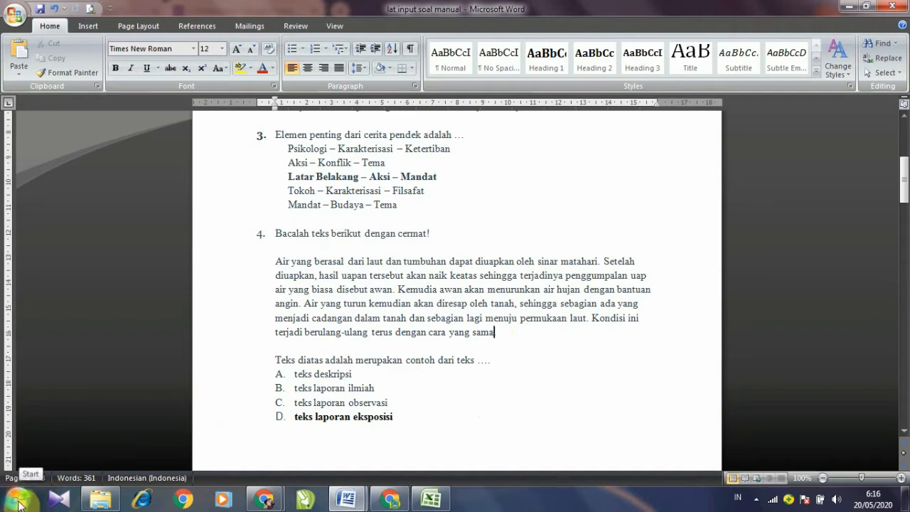
# Step: Launch Snipping Tool and capture the question 4 evaporation passage
pyautogui.click(20, 503)
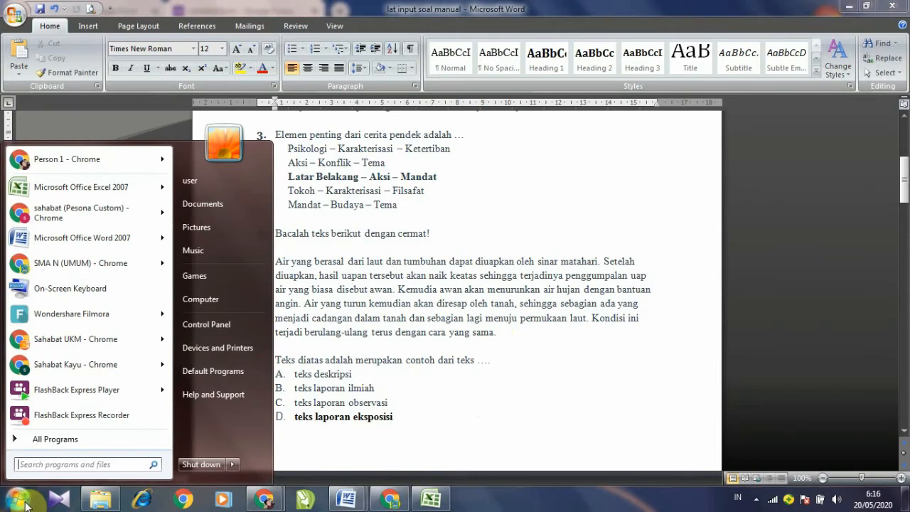
pyautogui.write('sni')
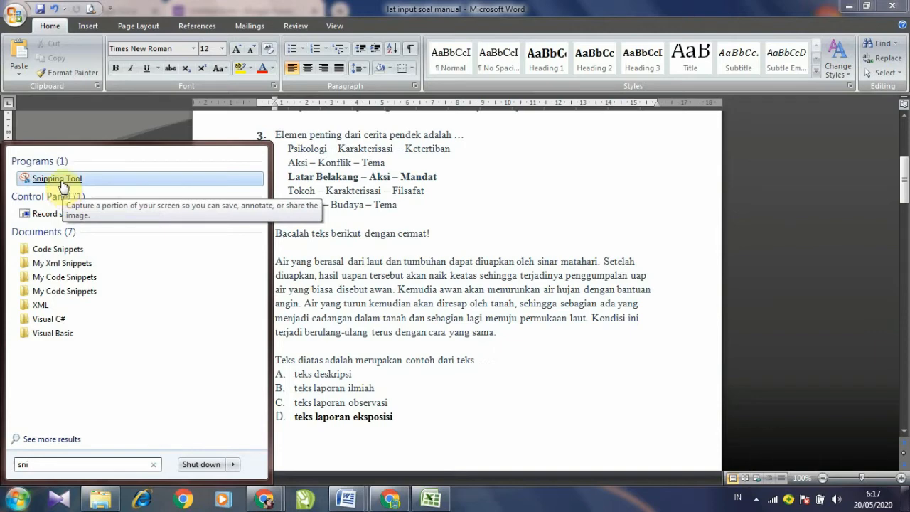
pyautogui.click(62, 182)
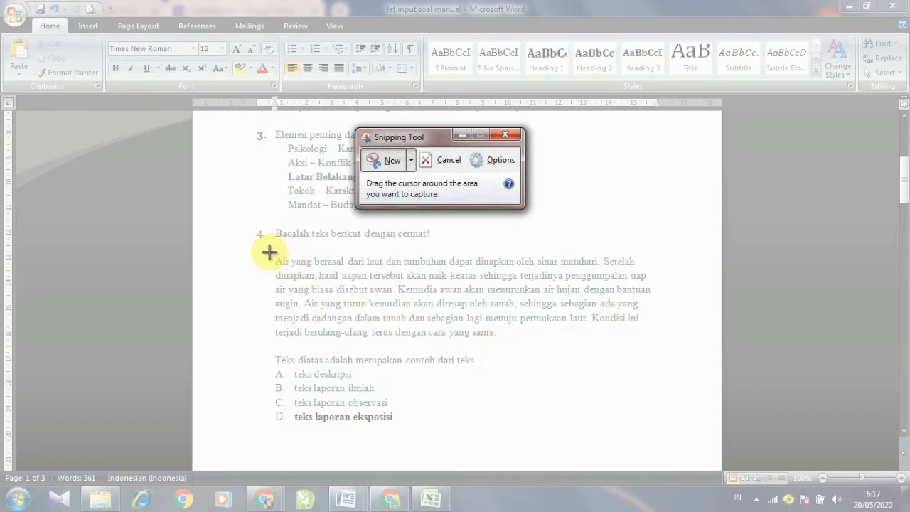
pyautogui.moveTo(269, 251); pyautogui.dragTo(660, 343)
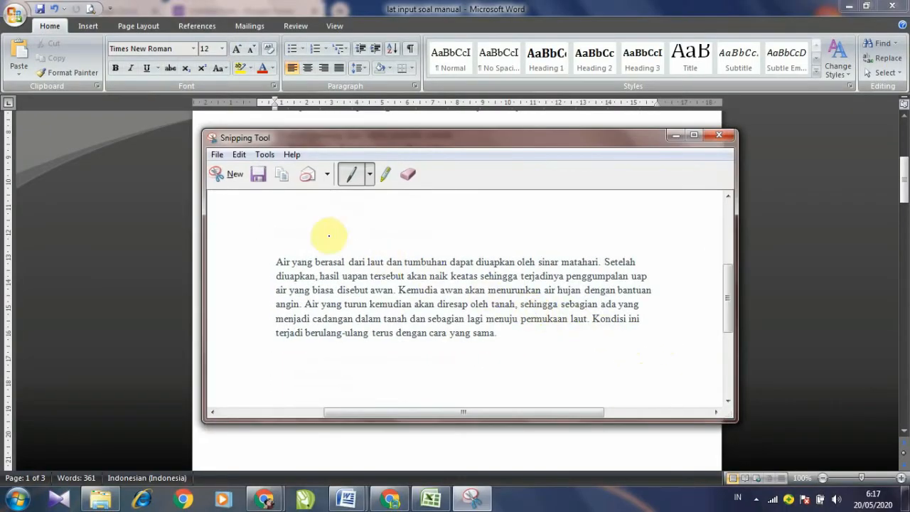
# Step: Save the capture as 'teks no 4' in Pictures and minimize Snipping Tool
pyautogui.click(260, 184)
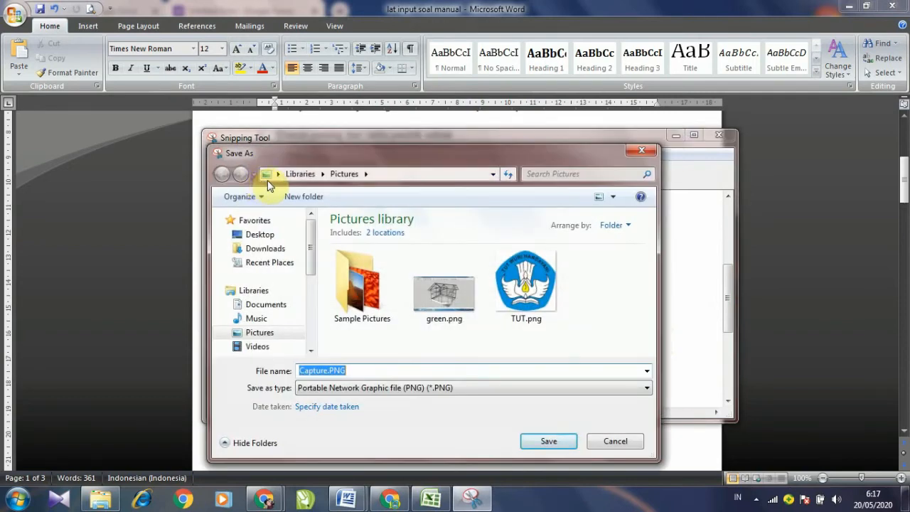
pyautogui.moveTo(323, 154); pyautogui.dragTo(379, 167)
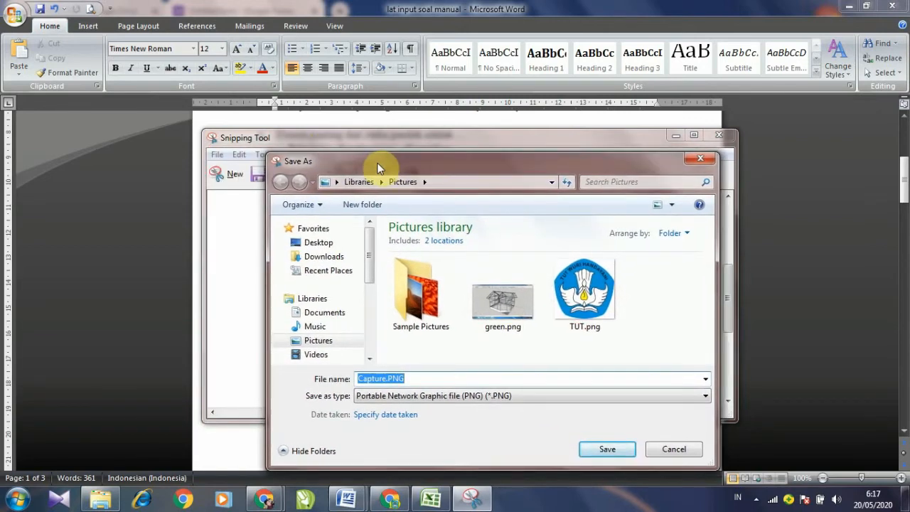
pyautogui.write('teks no 4')
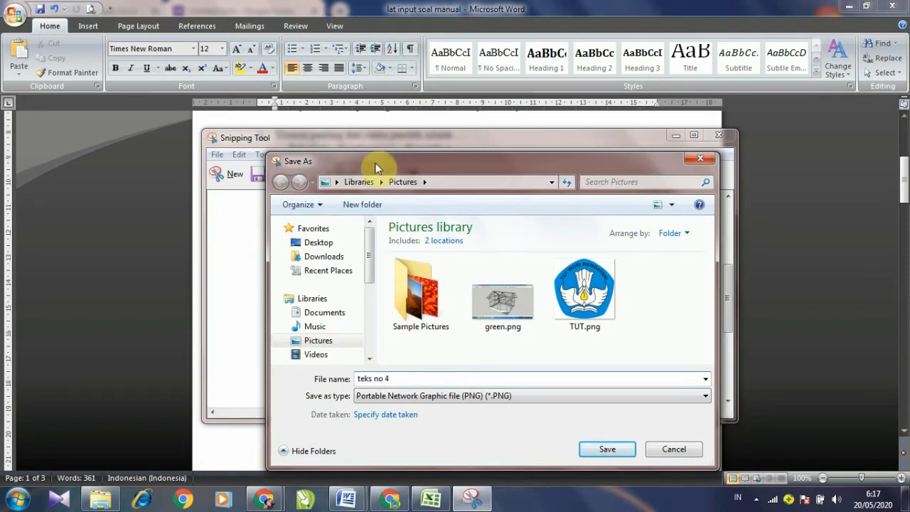
pyautogui.click(606, 451)
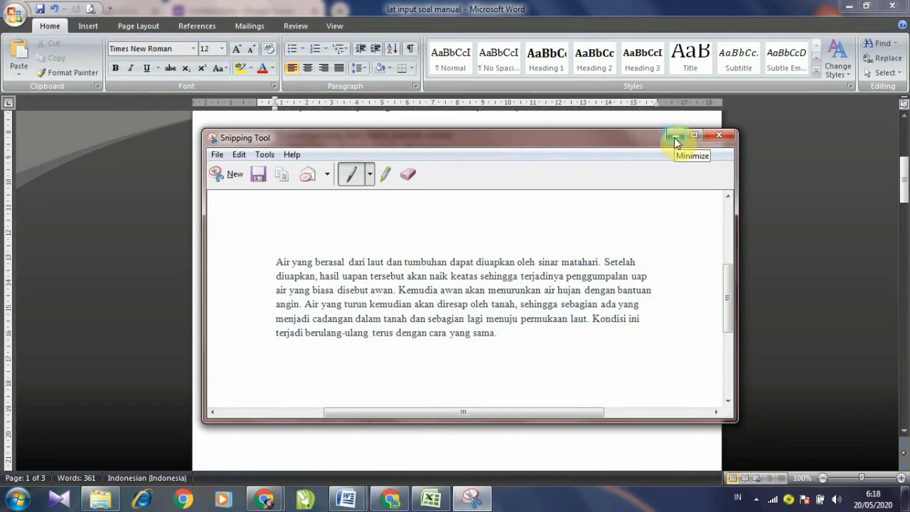
pyautogui.click(677, 138)
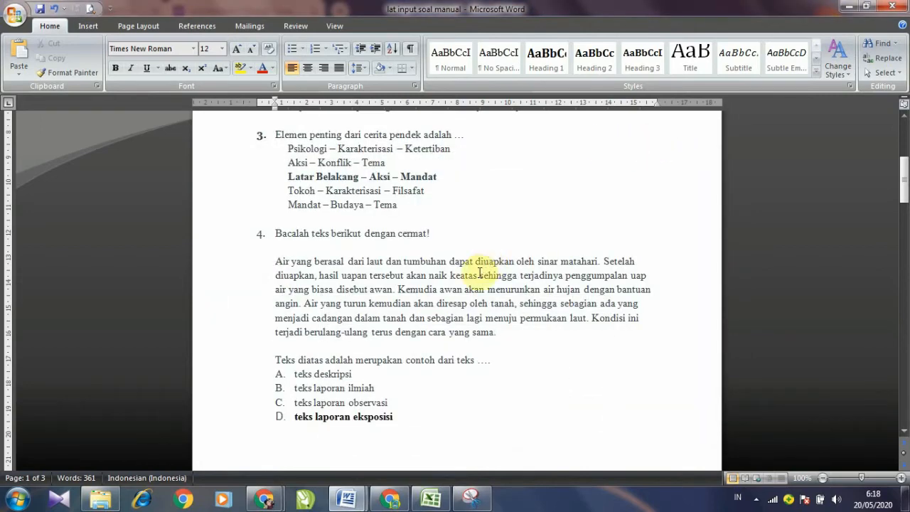
# Step: Upload 'teks no 4.PNG' from Pictures as question 4's image below the title
pyautogui.moveTo(269, 498)
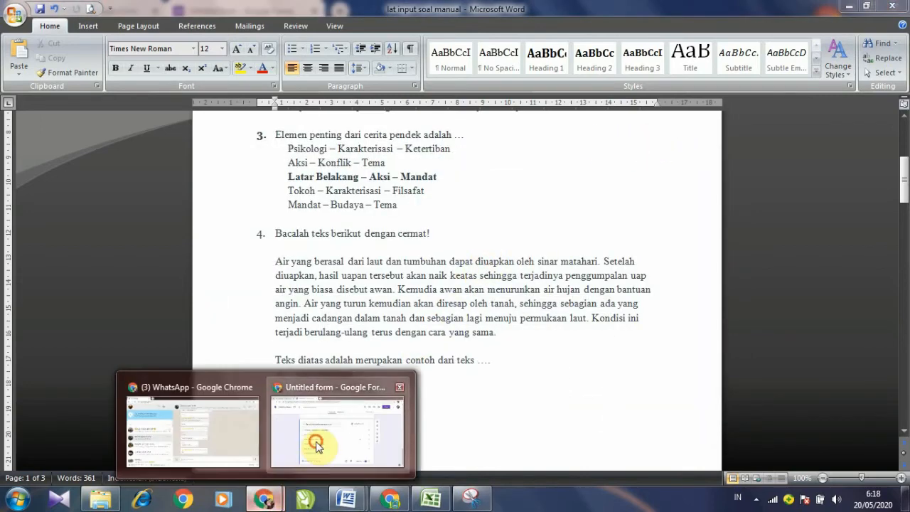
pyautogui.click(309, 442)
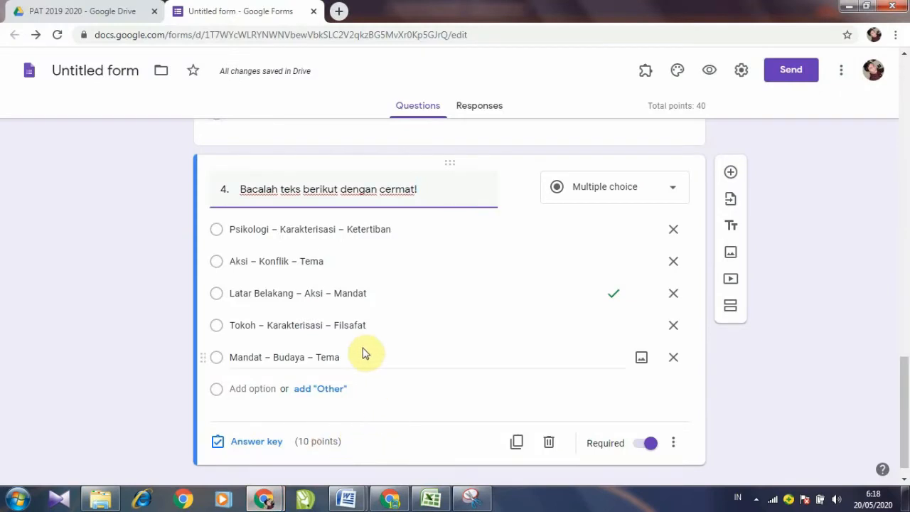
pyautogui.moveTo(339, 503)
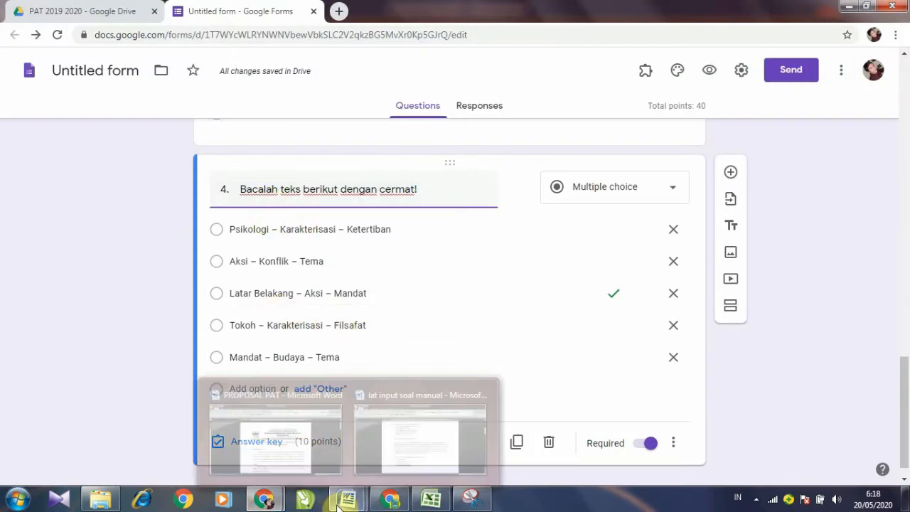
pyautogui.click(377, 451)
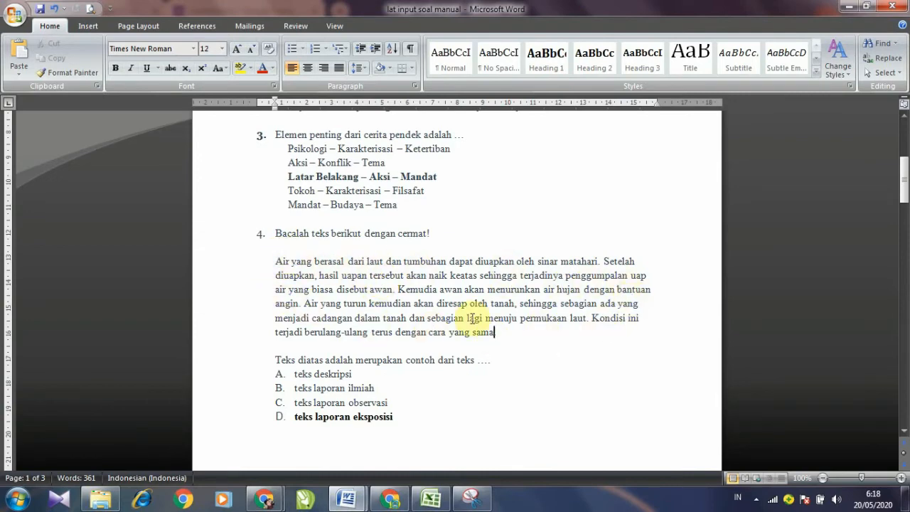
pyautogui.moveTo(285, 481)
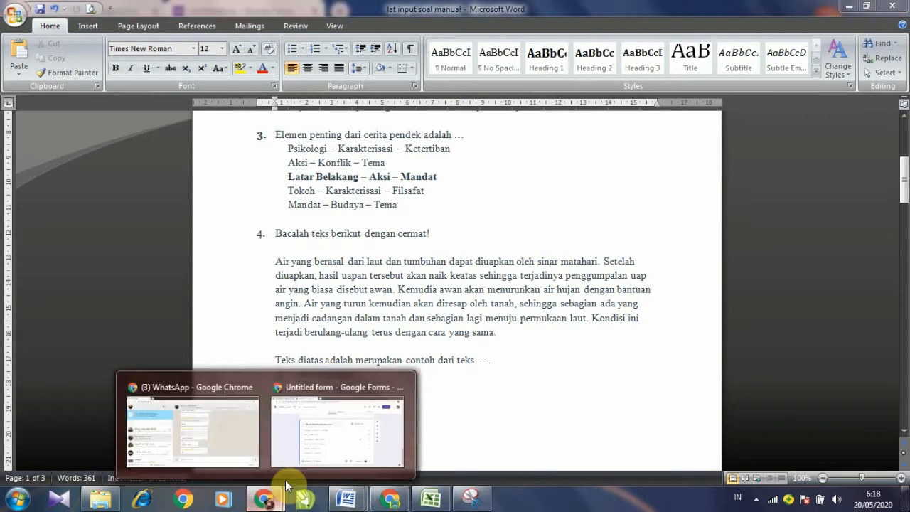
pyautogui.click(315, 427)
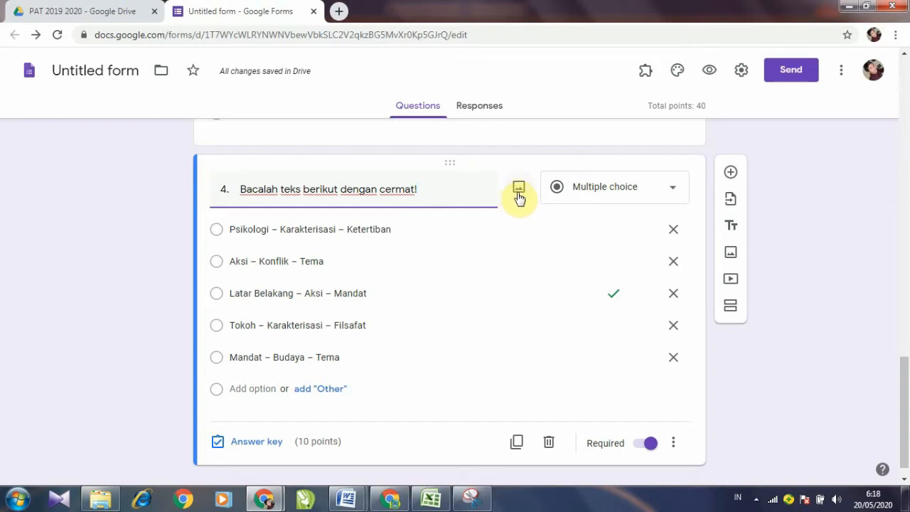
pyautogui.click(518, 191)
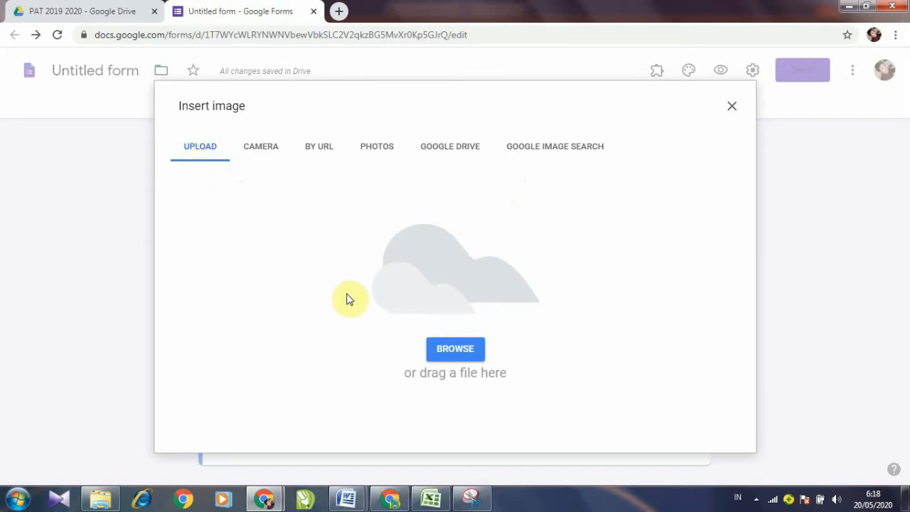
pyautogui.click(471, 362)
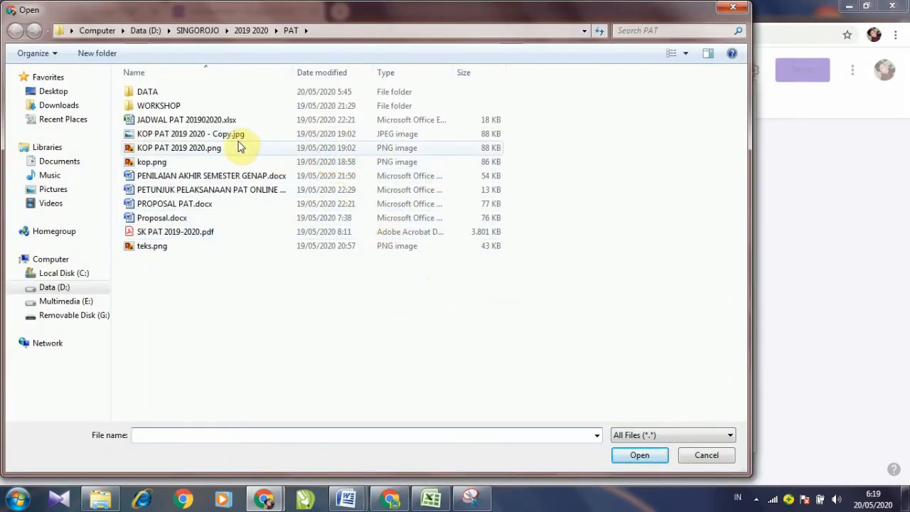
pyautogui.click(66, 191)
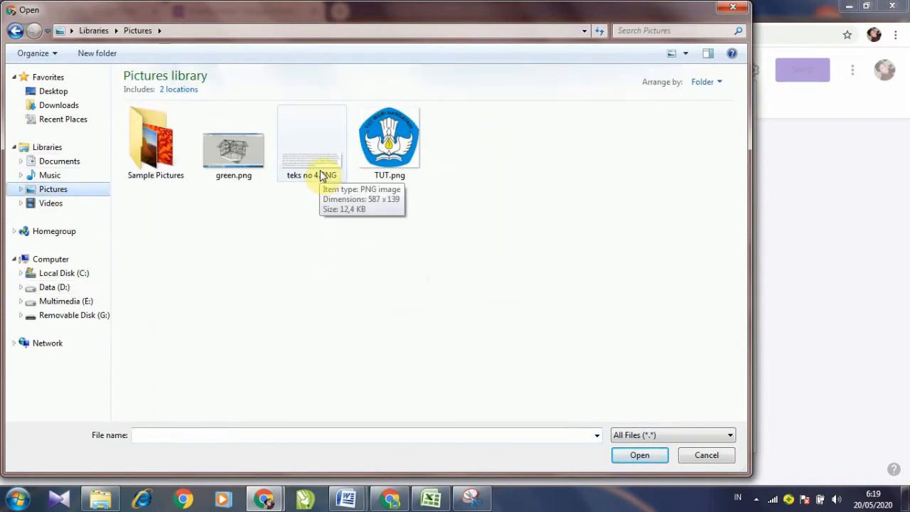
pyautogui.click(318, 173)
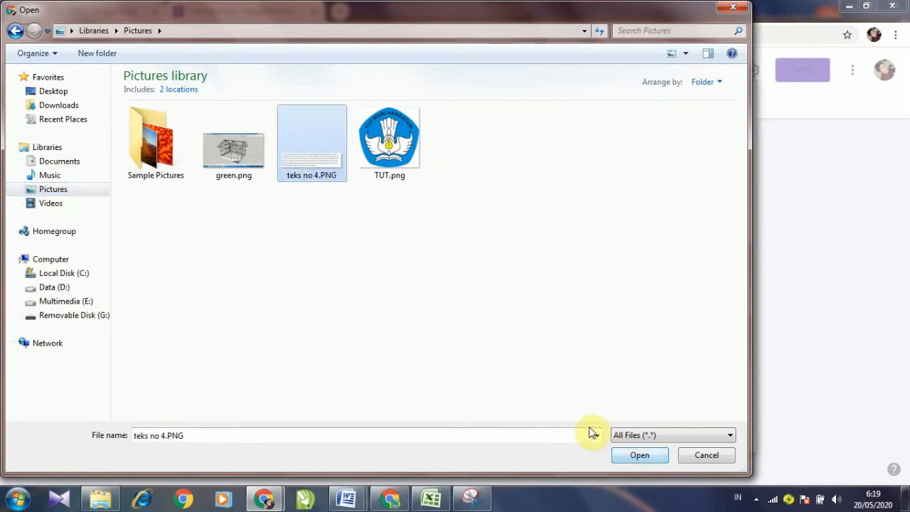
pyautogui.click(636, 458)
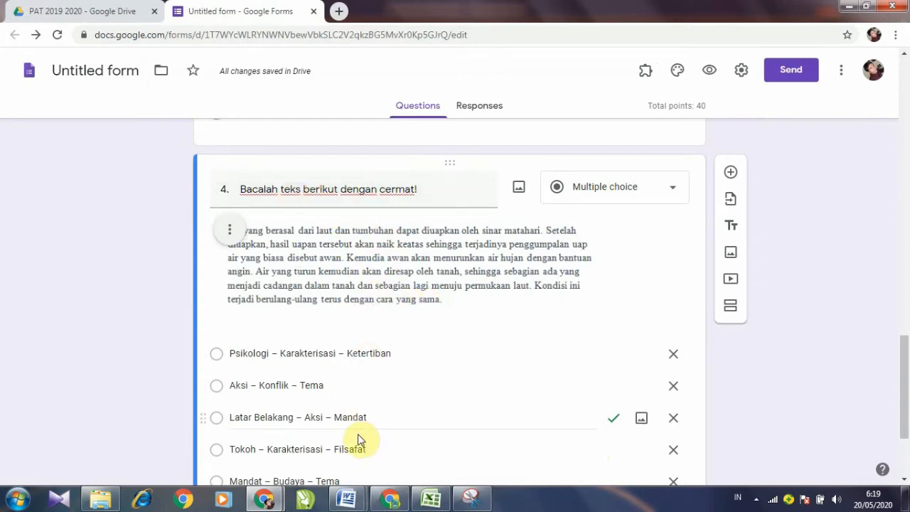
# Step: Copy the line 'Teks diatas adalah merupakan contoh dari teks ….' from Word and return to the quiz
pyautogui.moveTo(349, 498)
pyautogui.click(392, 473)
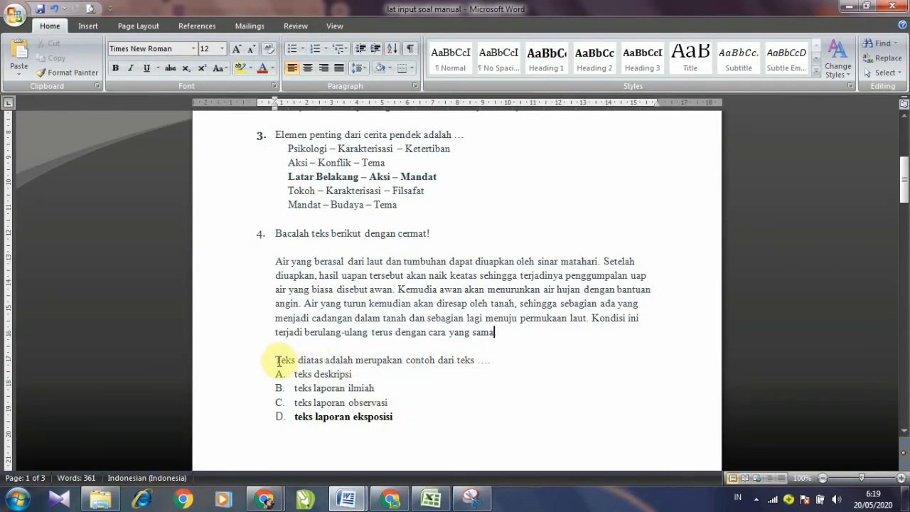
pyautogui.moveTo(278, 360); pyautogui.dragTo(486, 367)
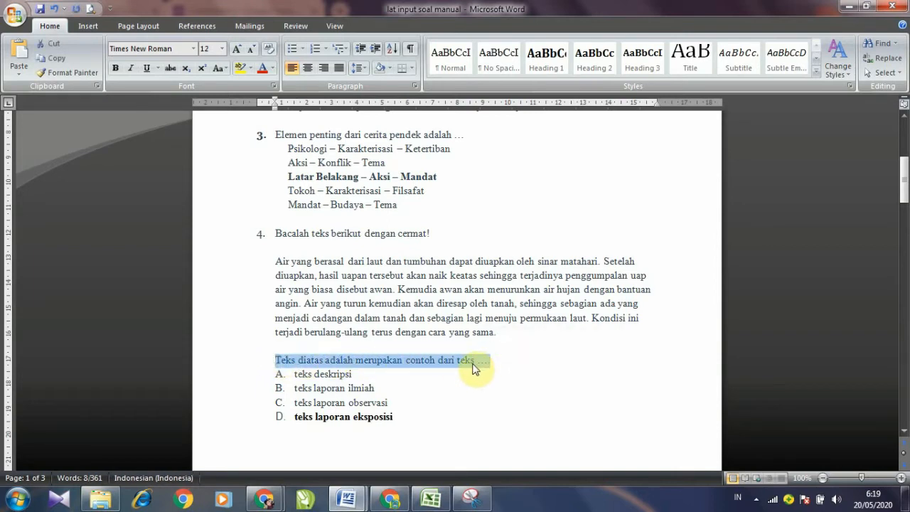
pyautogui.rightClick(483, 366)
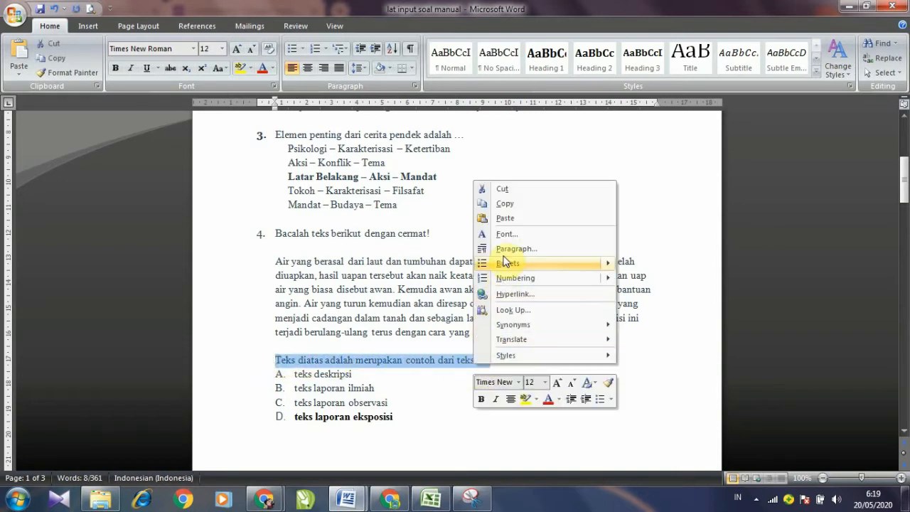
pyautogui.click(509, 206)
pyautogui.moveTo(279, 503)
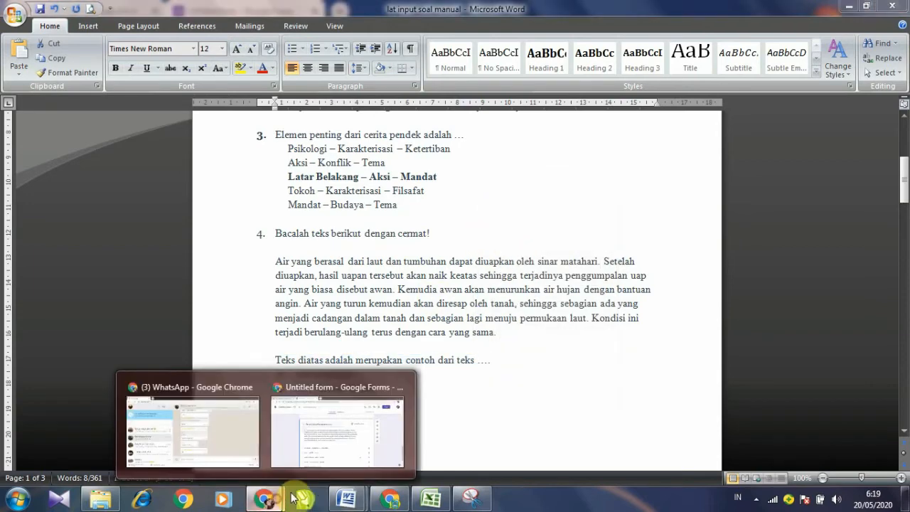
pyautogui.click(320, 463)
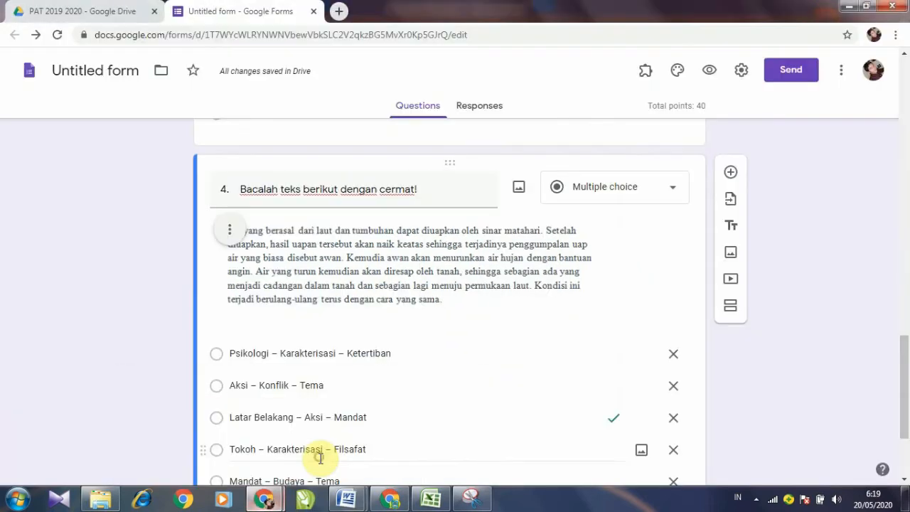
# Step: Add a caption to the passage image and paste 'Teks diatas adalah merupakan contoh dari teks ....' into it
pyautogui.click(230, 235)
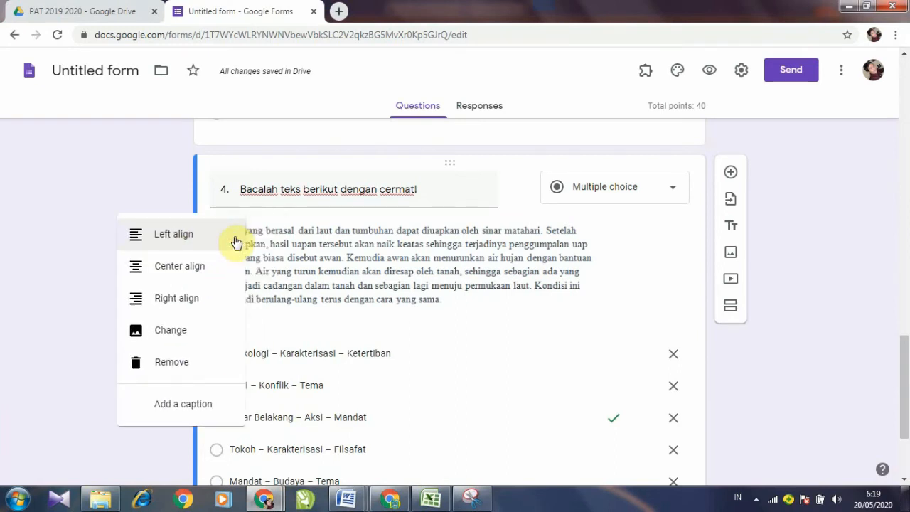
pyautogui.click(180, 407)
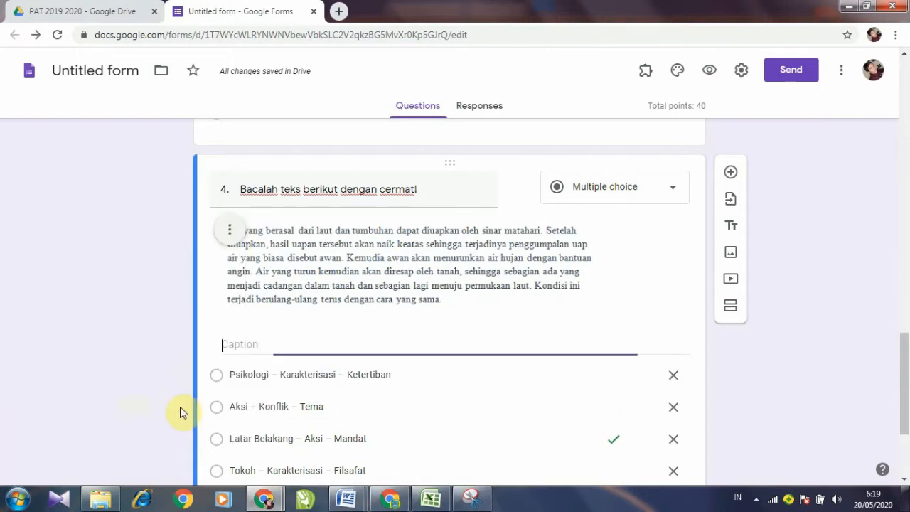
pyautogui.rightClick(229, 342)
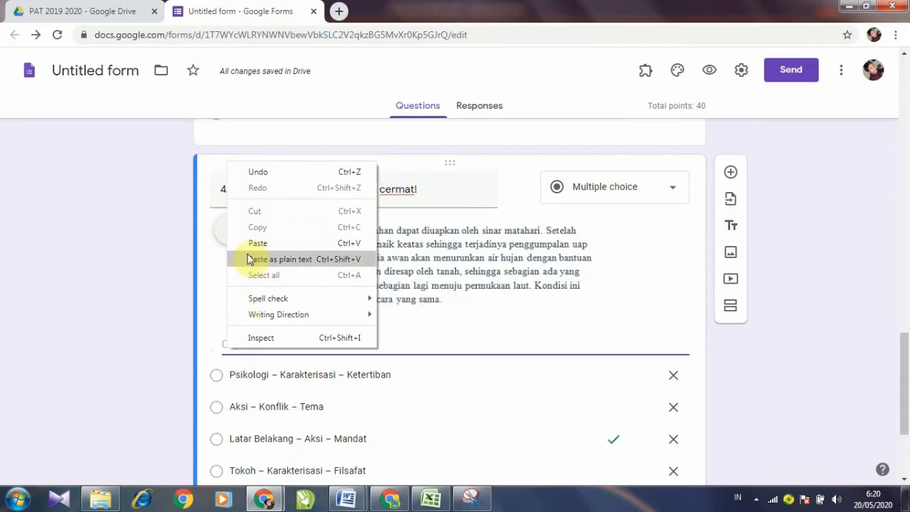
pyautogui.click(253, 238)
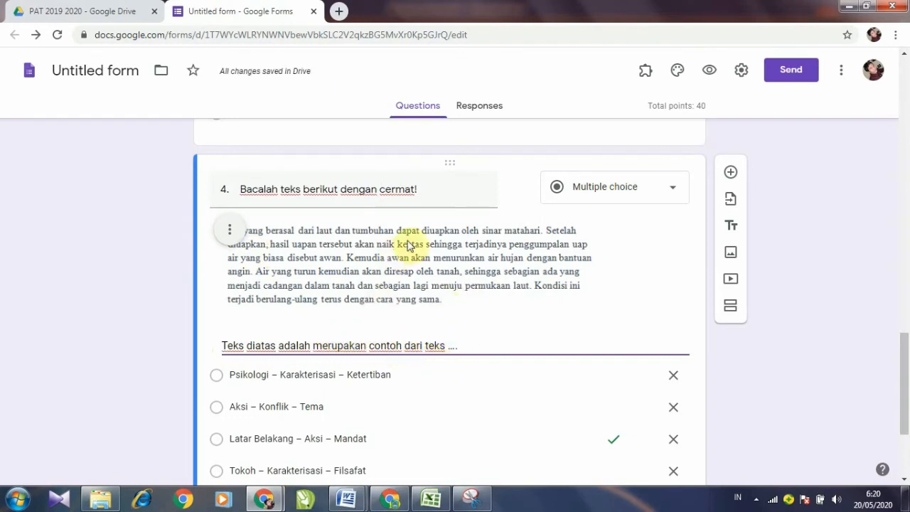
pyautogui.scroll(-1, 386, 330)
pyautogui.scroll(1, 361, 233)
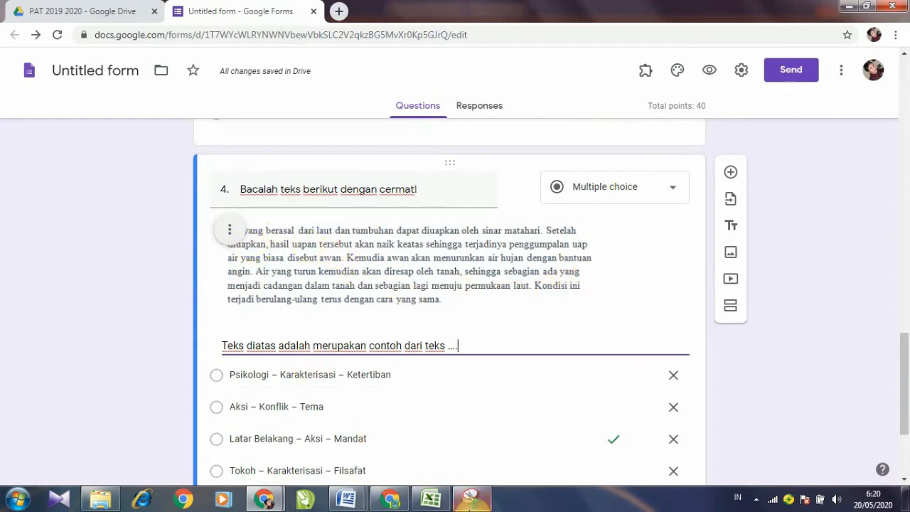
pyautogui.moveTo(470, 505)
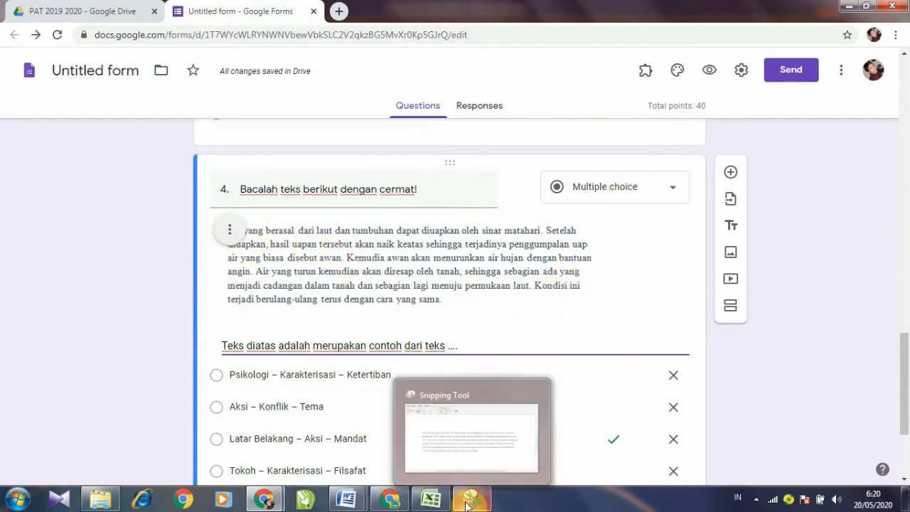
pyautogui.click(463, 315)
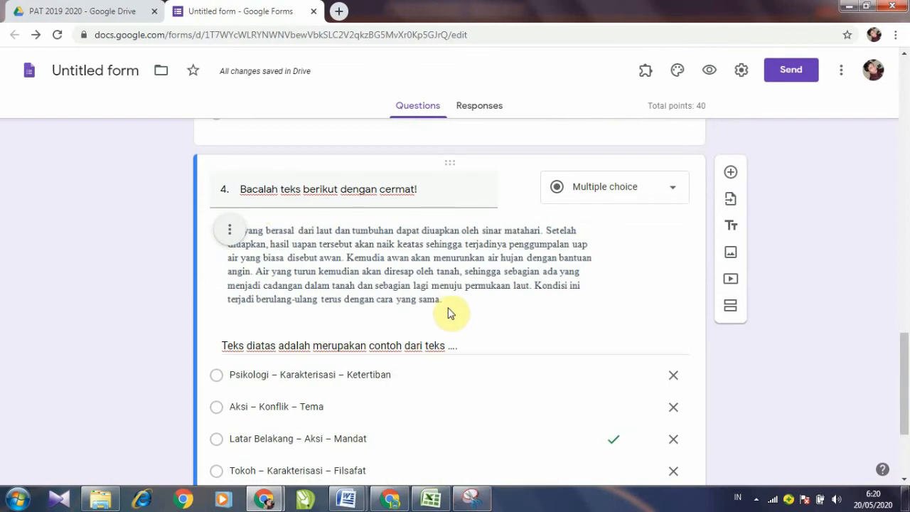
pyautogui.scroll(-2, 448, 313)
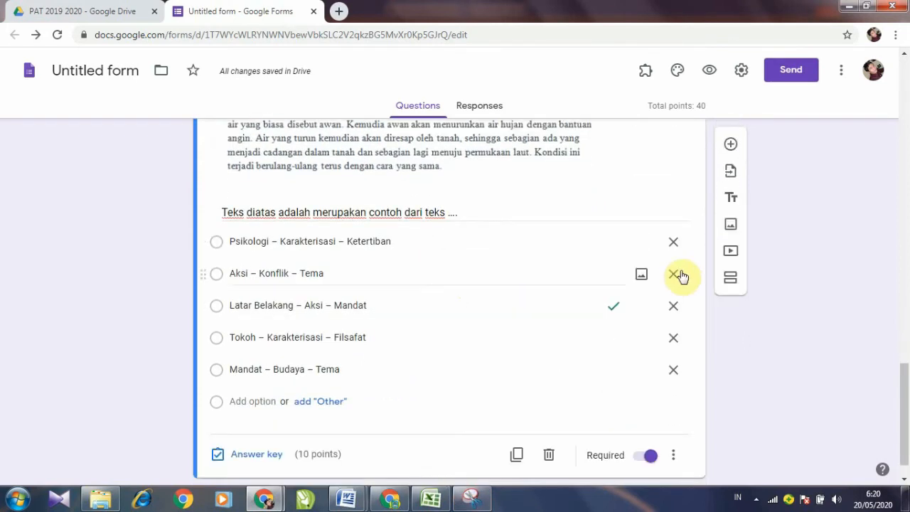
# Step: Delete four of question 4's old answer options, then bring up the Word document list
pyautogui.click(673, 243)
pyautogui.click(674, 244)
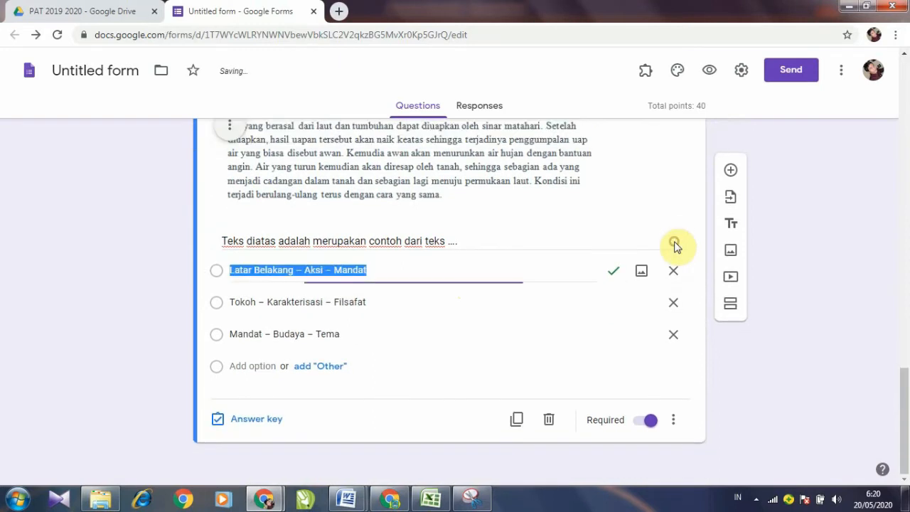
pyautogui.click(671, 274)
pyautogui.click(672, 302)
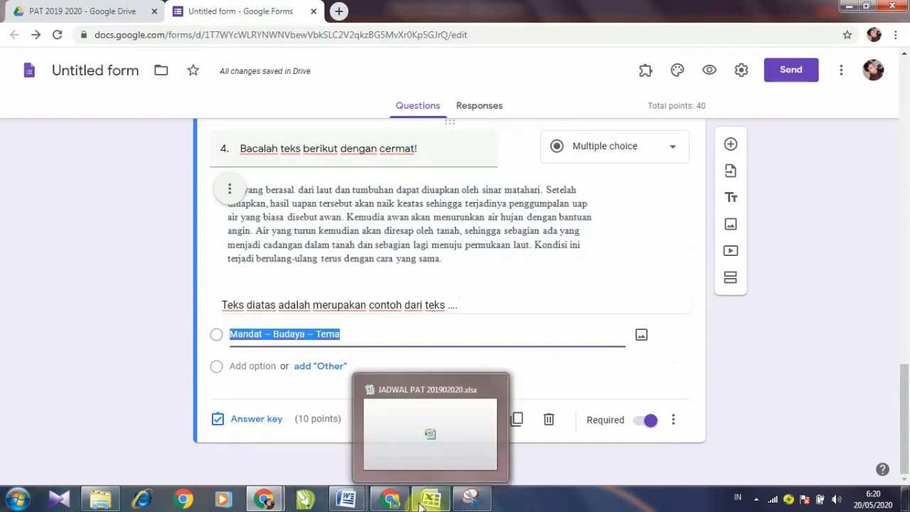
pyautogui.moveTo(362, 503)
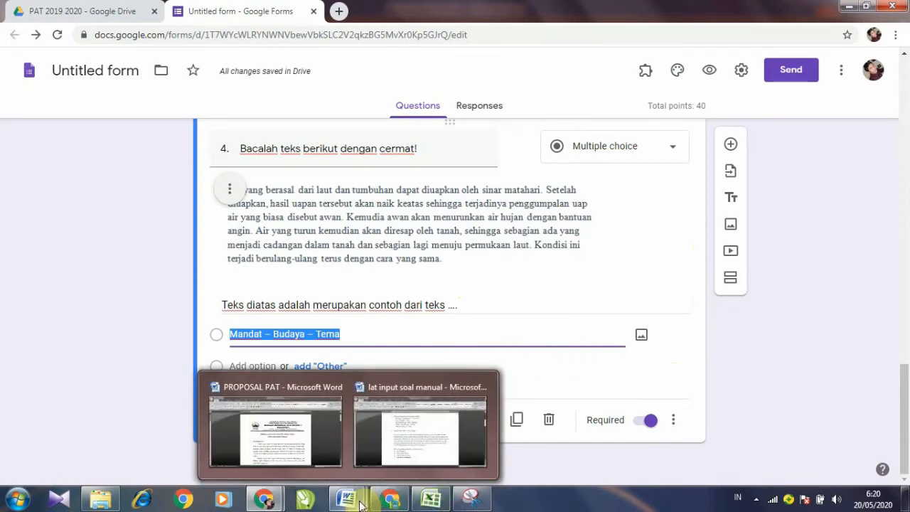
pyautogui.click(359, 497)
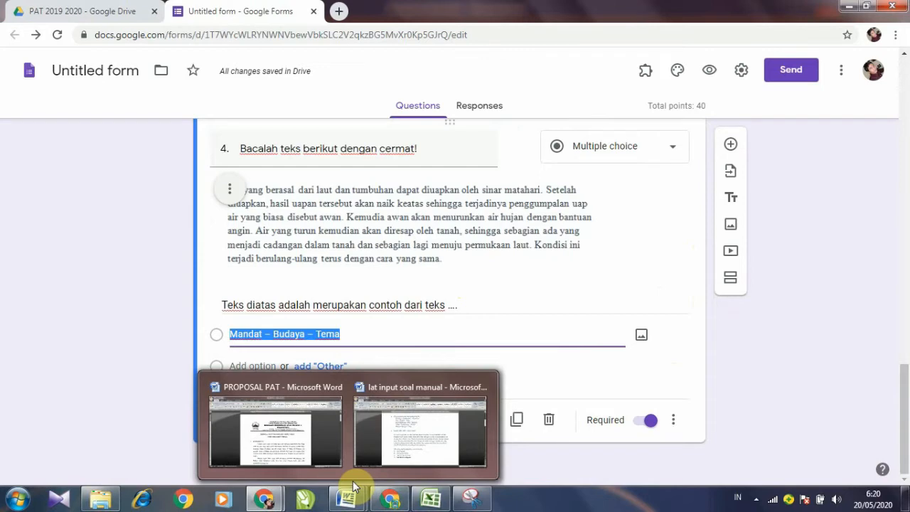
pyautogui.moveTo(206, 427)
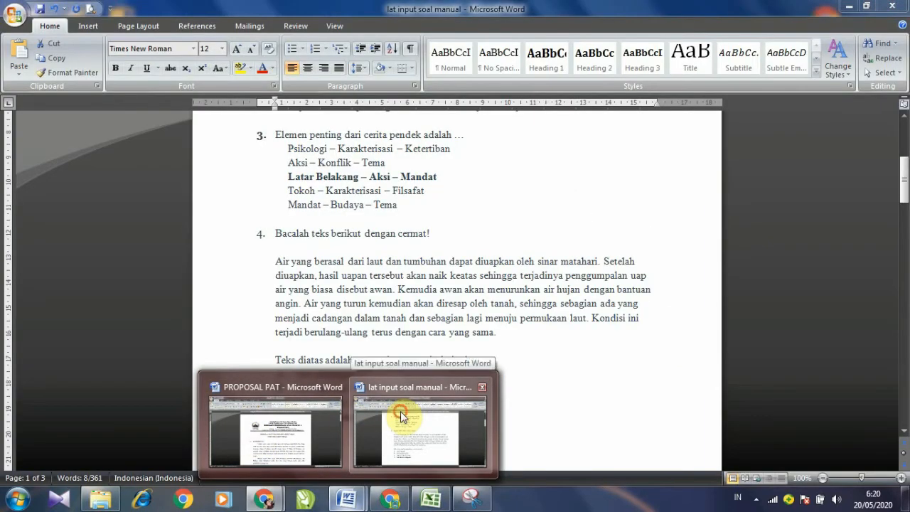
# Step: Add a non-bold fifth option 'teks laporan perjalanan' after 'teks laporan eksposisi' in Word
pyautogui.click(400, 411)
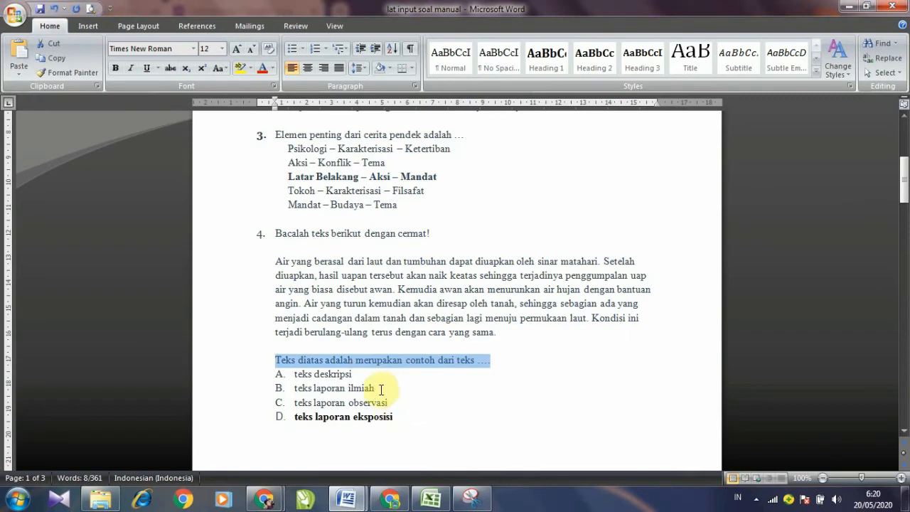
pyautogui.scroll(-6, 301, 386)
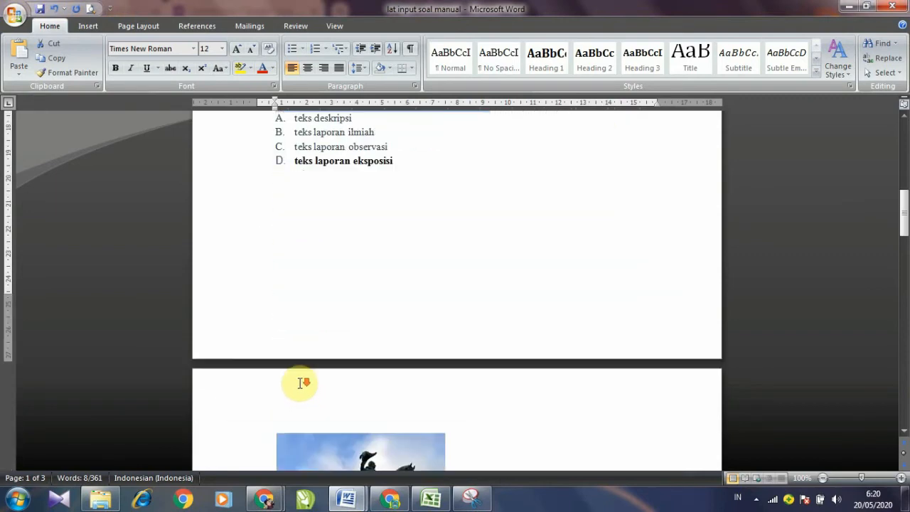
pyautogui.scroll(-5, 300, 383)
pyautogui.scroll(7, 300, 383)
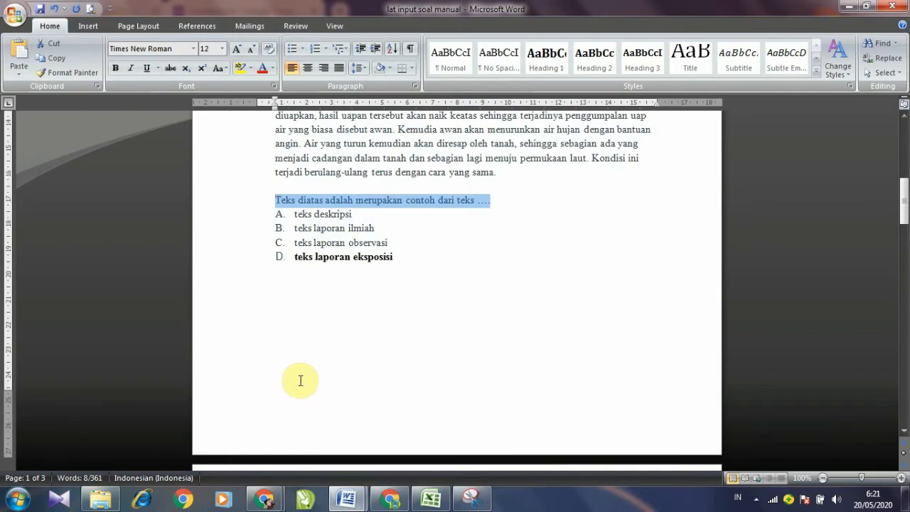
pyautogui.click(412, 262)
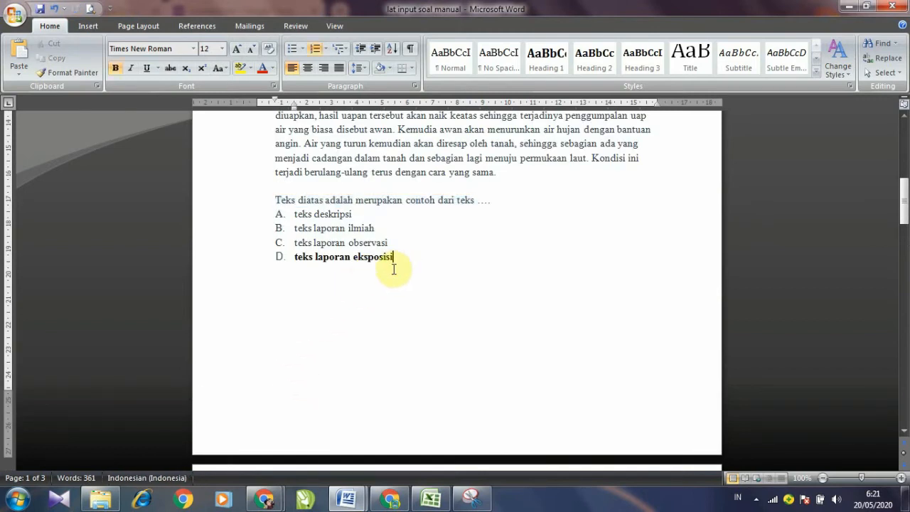
pyautogui.press('Return')
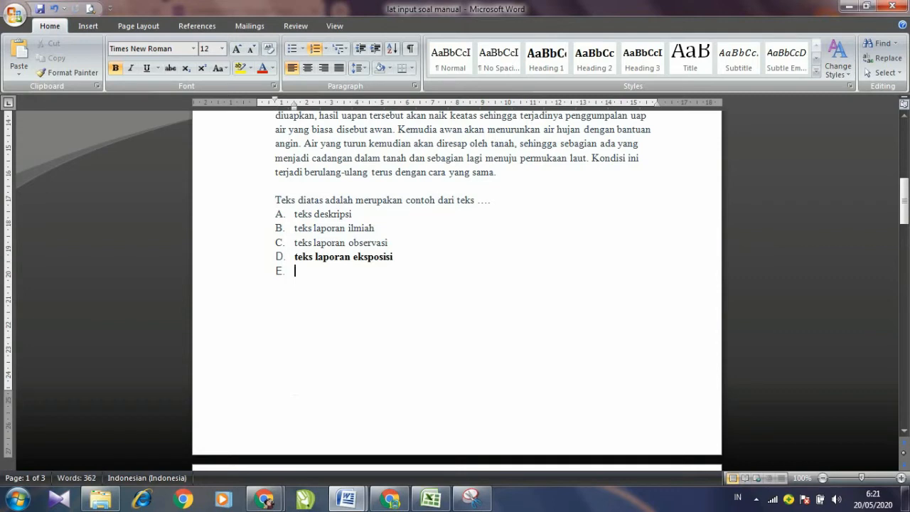
pyautogui.hotkey('ctrl', 'b')
pyautogui.write('teks laporan perjala')
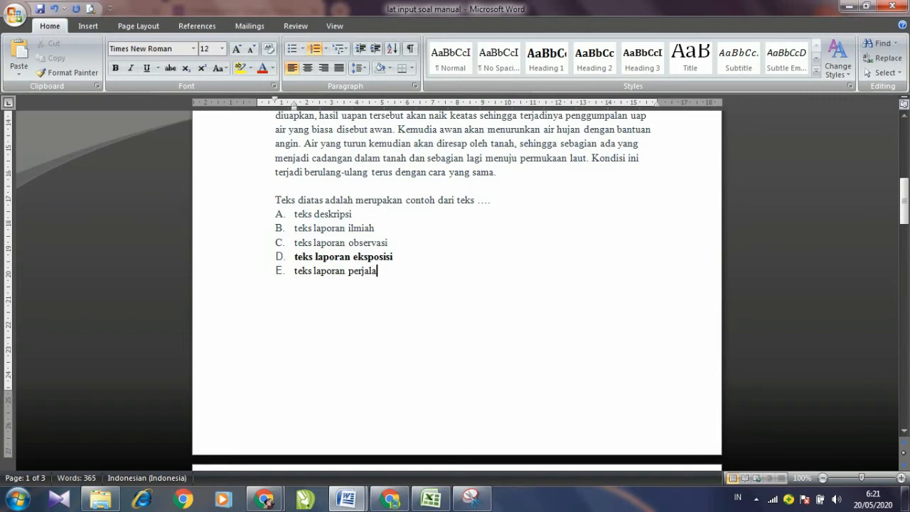
pyautogui.write('nan')
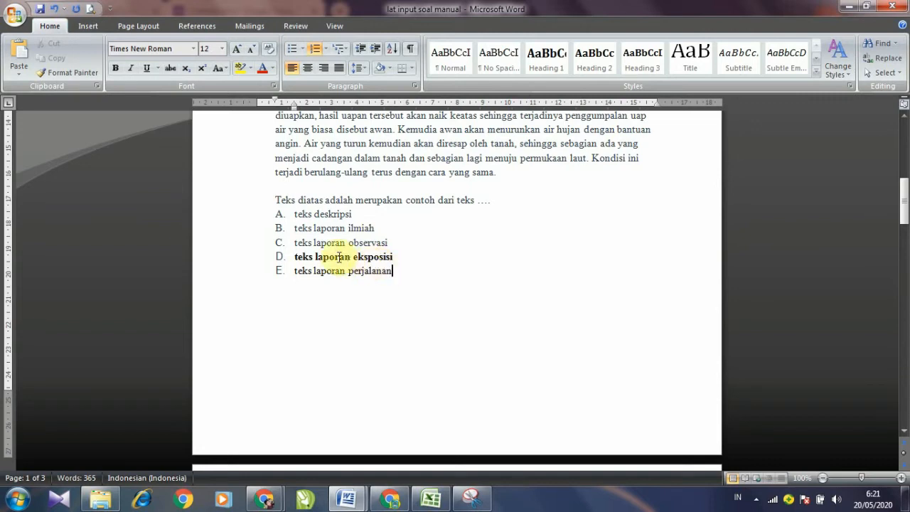
# Step: Remove the A–E list letters from question 4's options and copy all five
pyautogui.click(294, 214)
pyautogui.press('BackSpace')
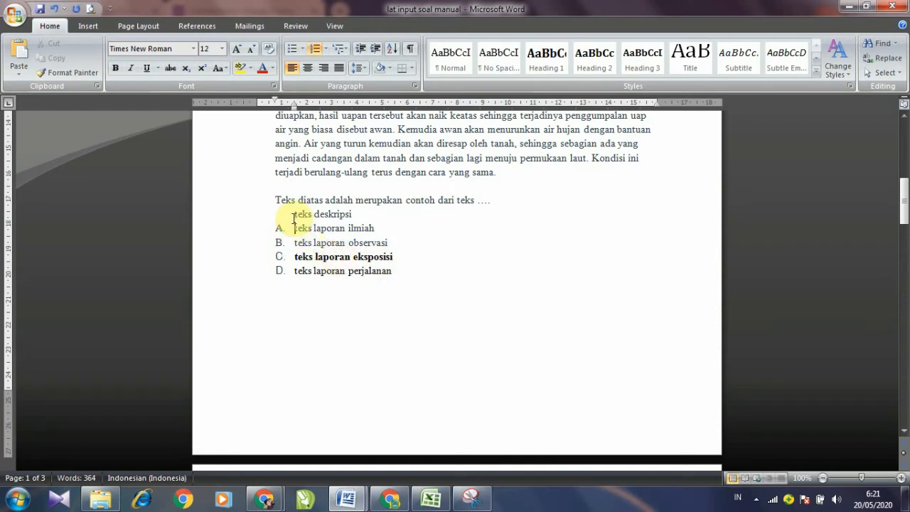
pyautogui.press('Down')
pyautogui.press('BackSpace')
pyautogui.press('Down')
pyautogui.press('BackSpace')
pyautogui.press('BackSpace')
pyautogui.press('Down')
pyautogui.press('BackSpace')
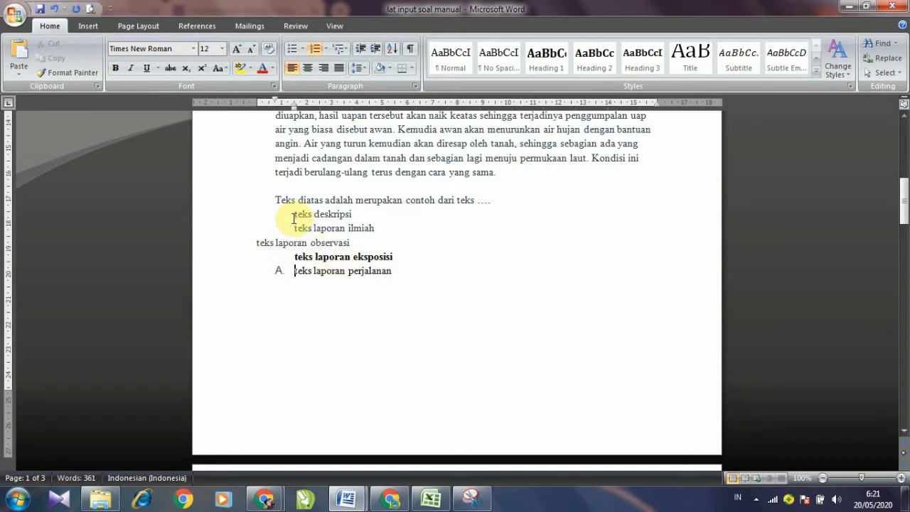
pyautogui.press('BackSpace')
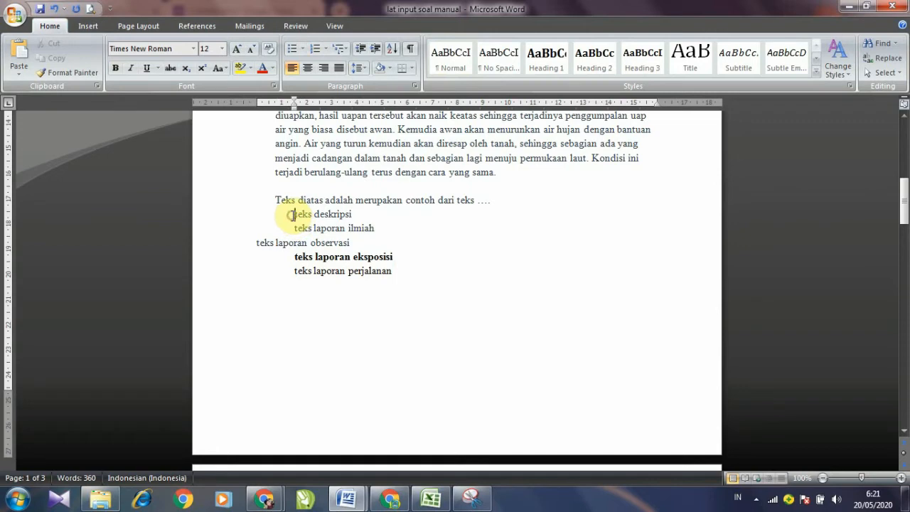
pyautogui.moveTo(292, 215); pyautogui.dragTo(354, 265)
pyautogui.rightClick(354, 265)
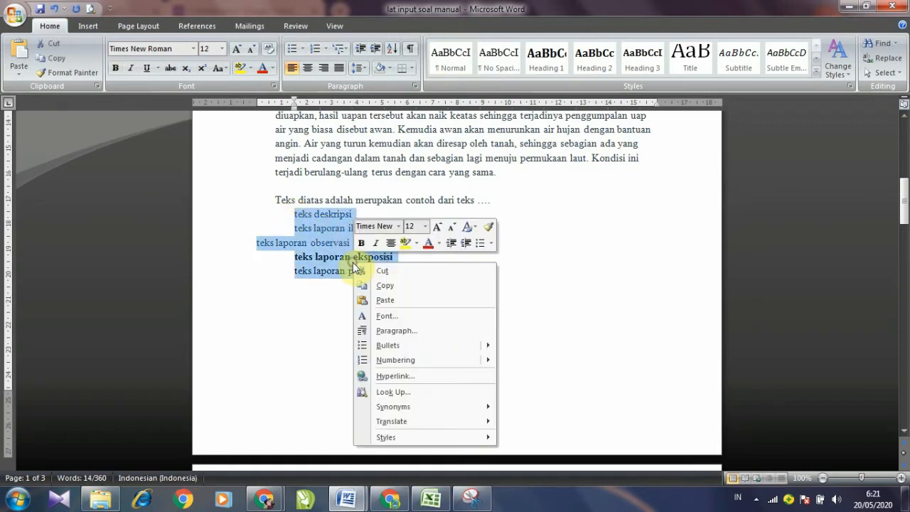
pyautogui.click(375, 286)
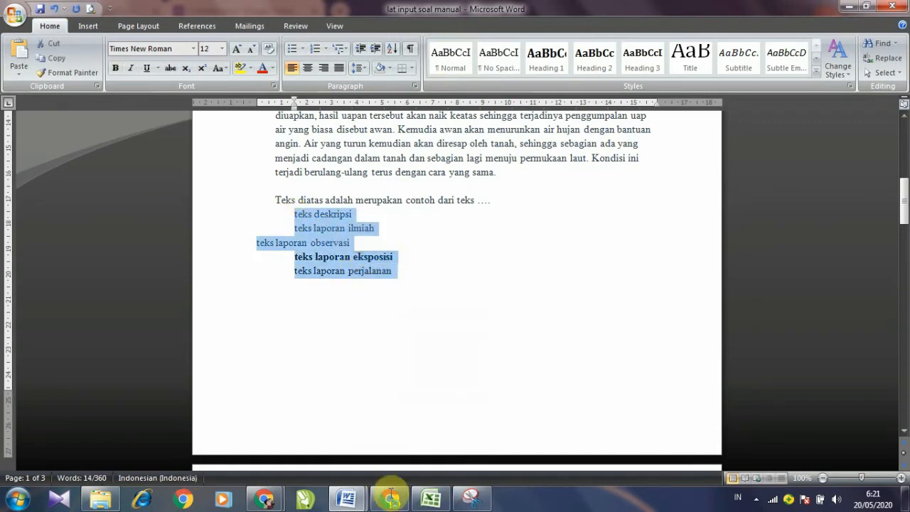
# Step: Paste the five copied options over question 4's leftover option
pyautogui.moveTo(264, 498)
pyautogui.click(321, 453)
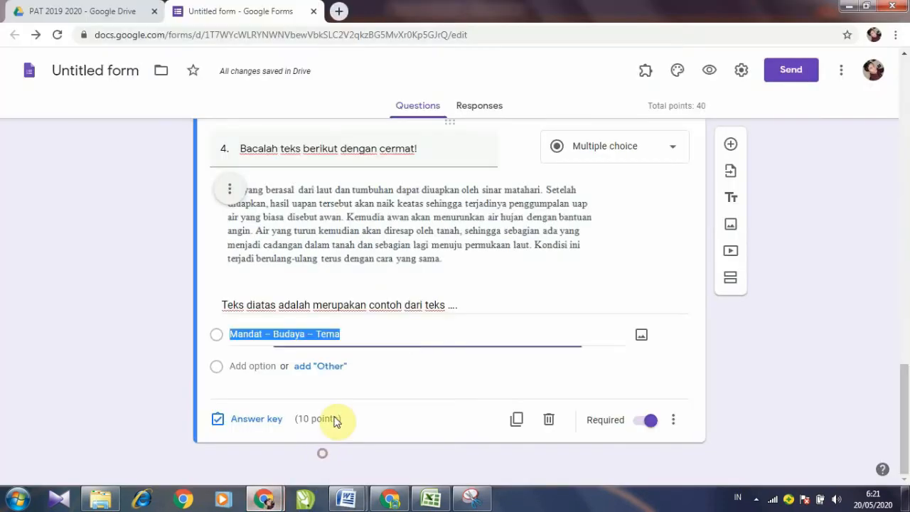
pyautogui.rightClick(277, 339)
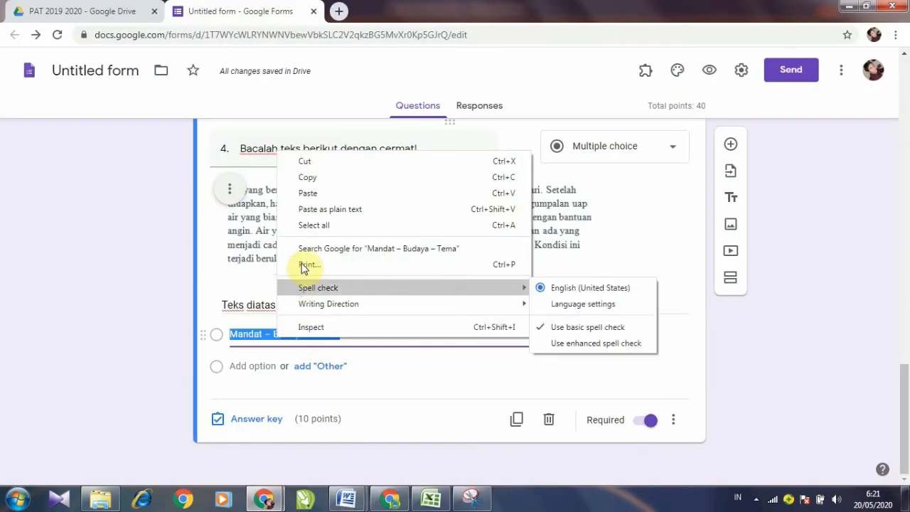
pyautogui.click(310, 193)
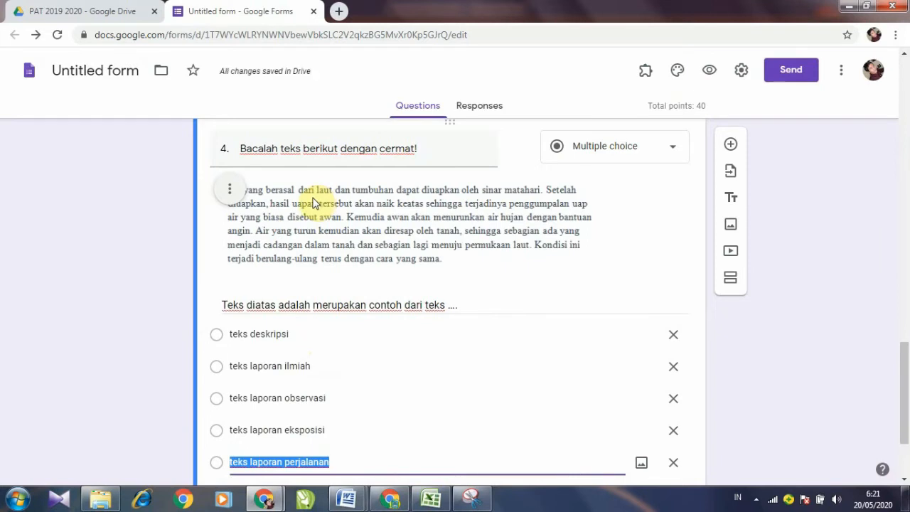
pyautogui.scroll(-2, 309, 356)
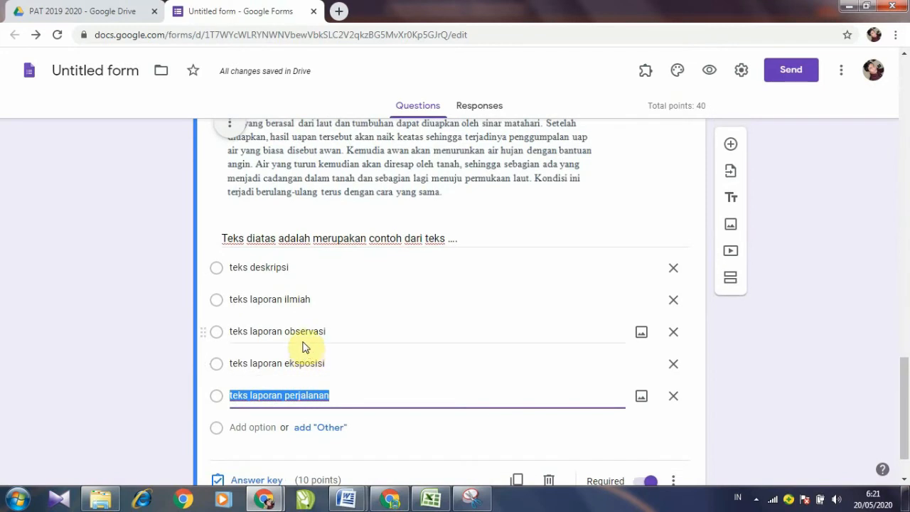
pyautogui.scroll(-1, 302, 348)
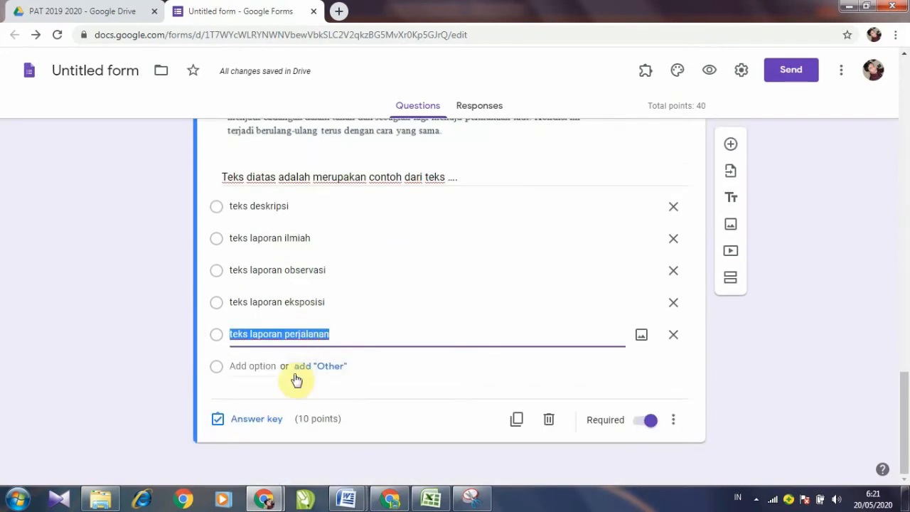
# Step: Key 'teks laporan eksposisi' as question 4's correct answer in the answer key
pyautogui.click(263, 423)
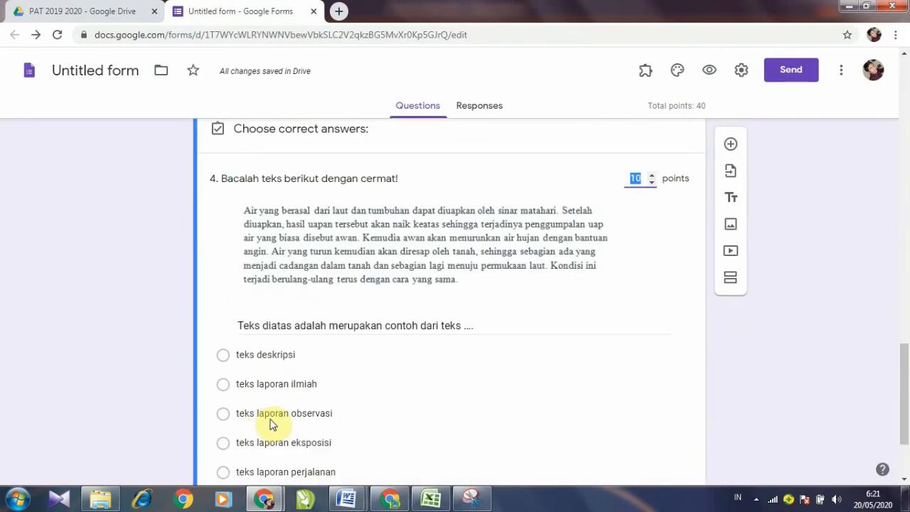
pyautogui.scroll(-2, 299, 420)
pyautogui.moveTo(346, 499)
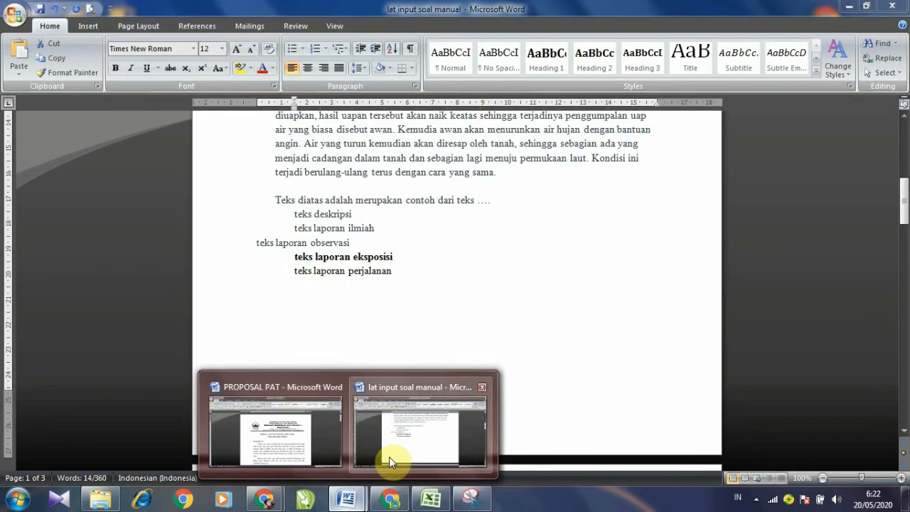
pyautogui.click(390, 461)
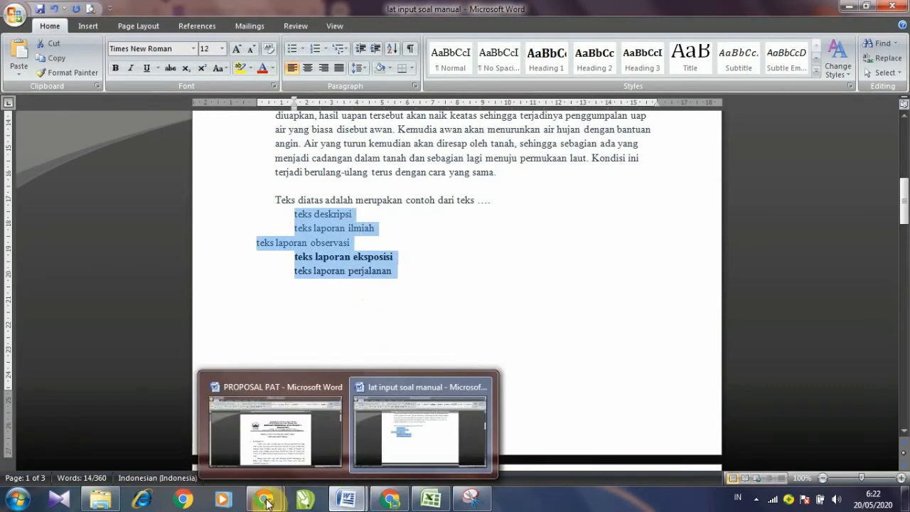
pyautogui.click(272, 497)
pyautogui.click(301, 456)
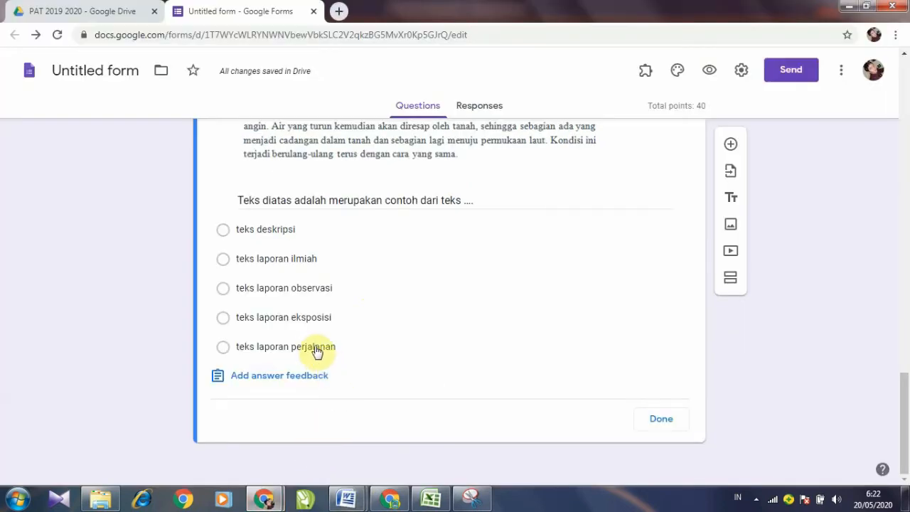
pyautogui.click(223, 318)
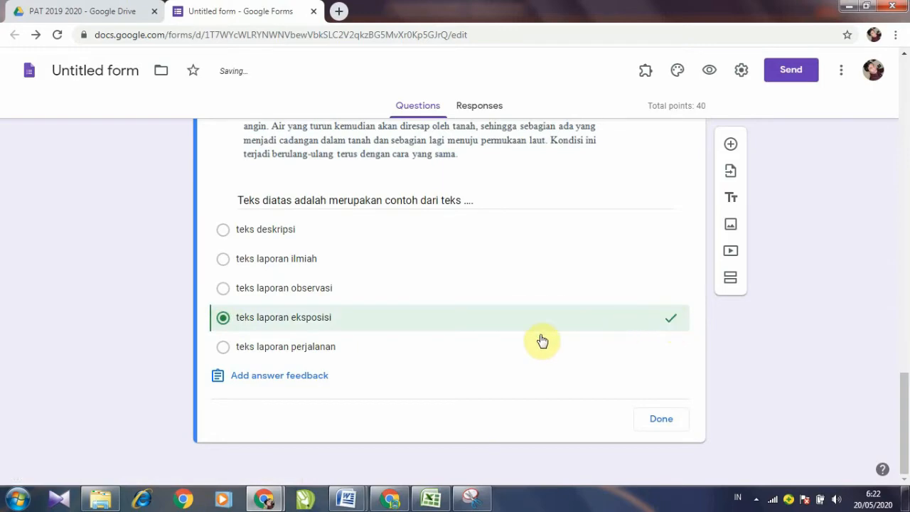
pyautogui.scroll(1, 544, 335)
pyautogui.scroll(1, 544, 333)
pyautogui.scroll(-2, 529, 329)
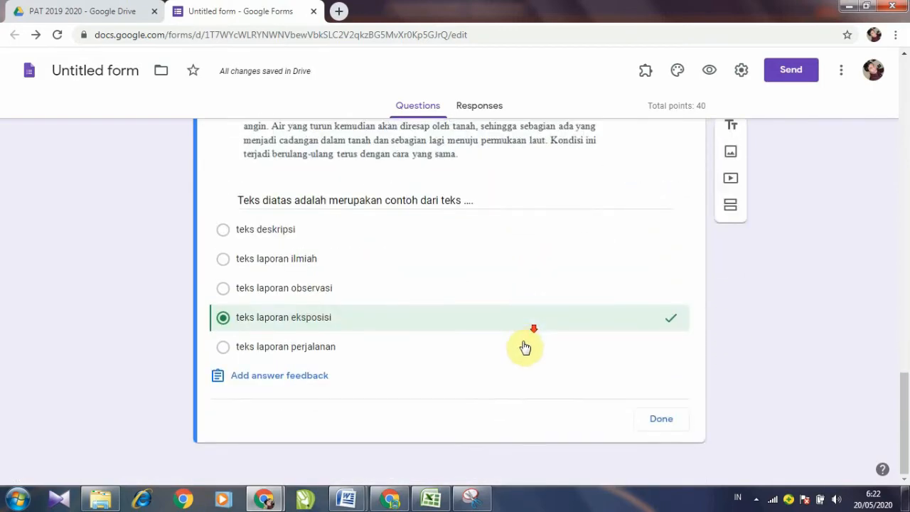
pyautogui.click(660, 419)
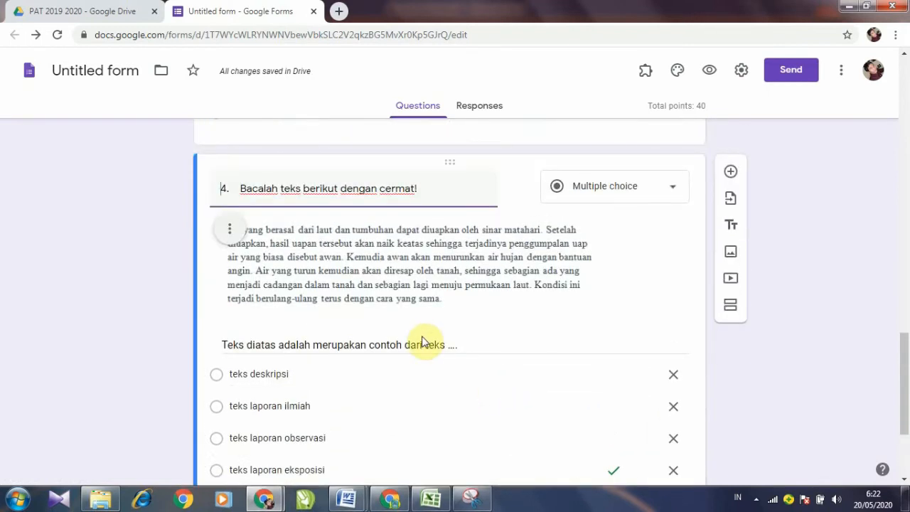
# Step: Switch to the 'lat input soal manual' Word document and scroll to question 5's horse statue image
pyautogui.moveTo(347, 500)
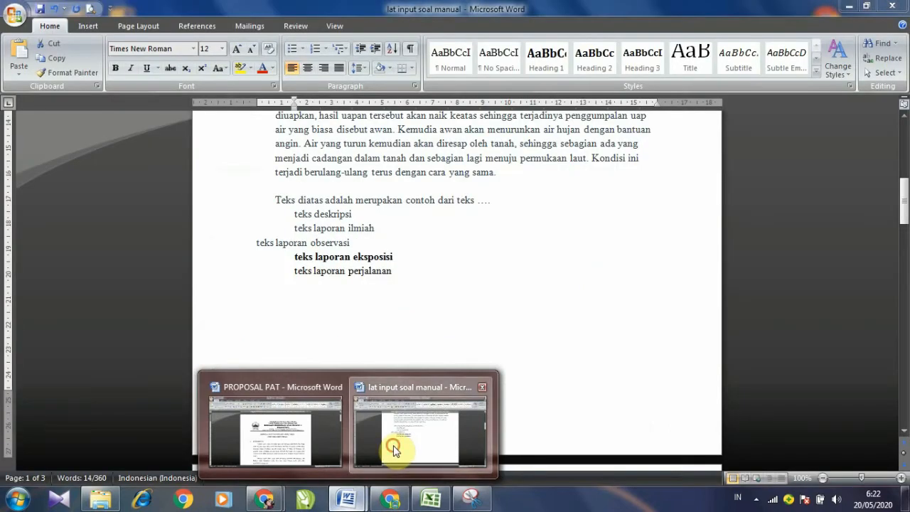
pyautogui.click(393, 450)
pyautogui.scroll(2, 362, 302)
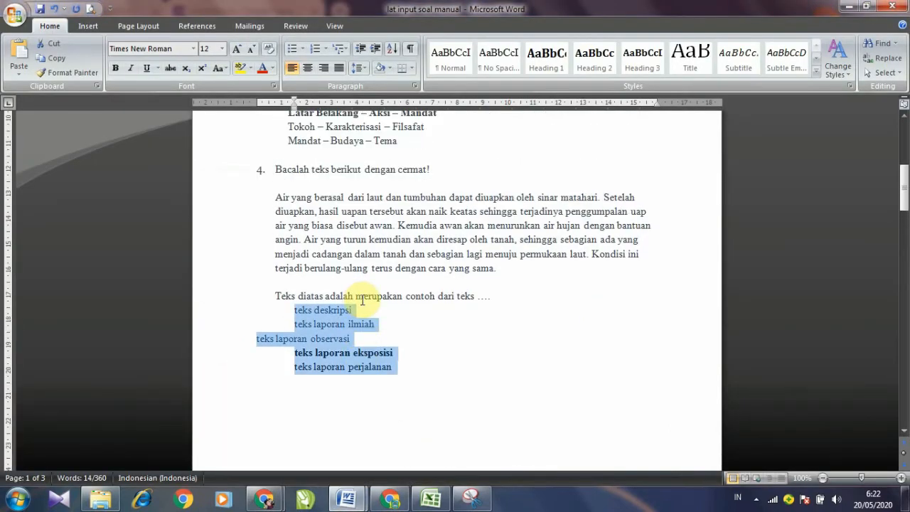
pyautogui.scroll(-10, 374, 302)
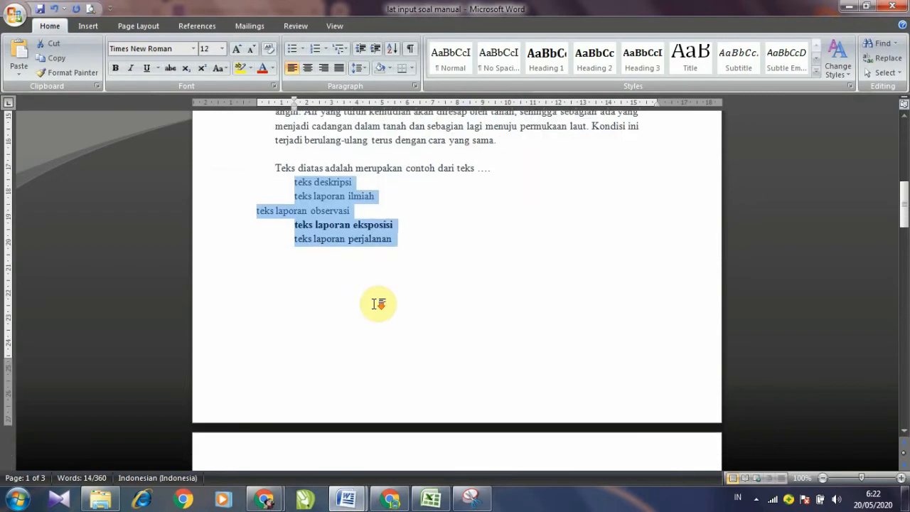
pyautogui.scroll(-1, 483, 309)
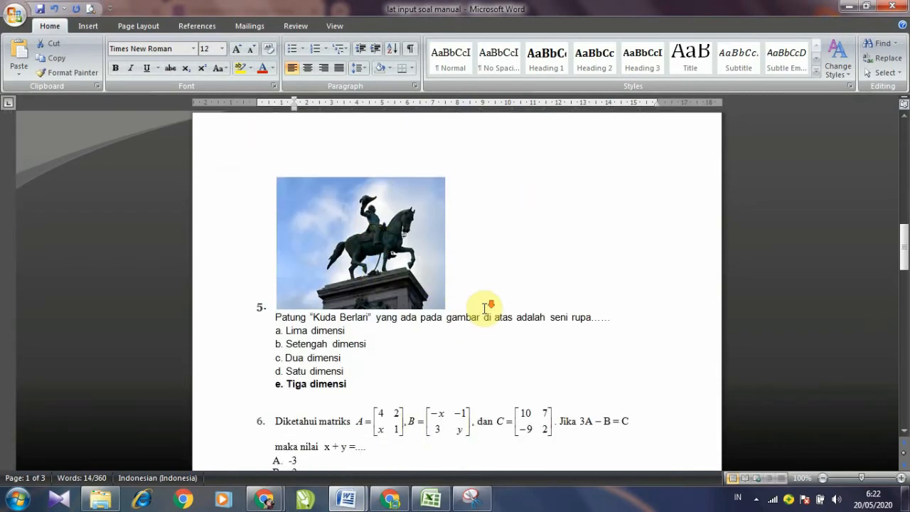
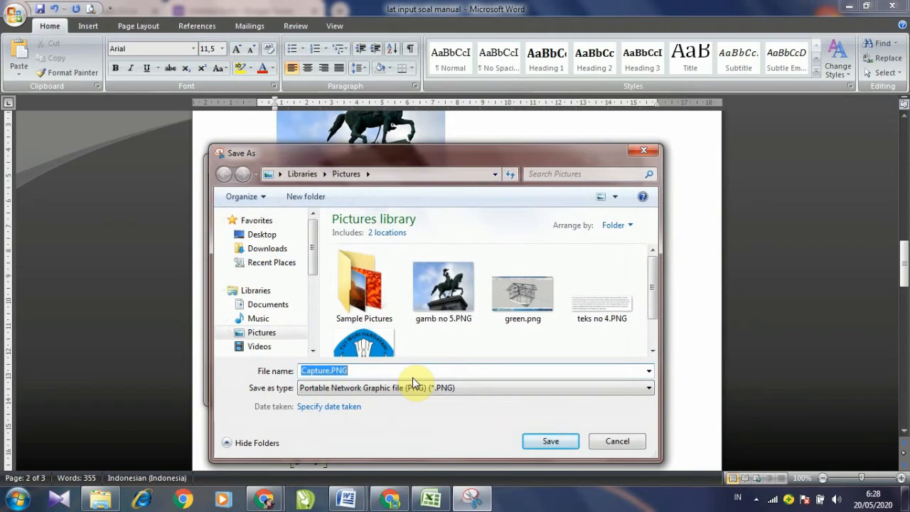
# Step: Save the question 6 snip as 'gb no 6' in Pictures and return to the quiz form
pyautogui.write('gb no 6')
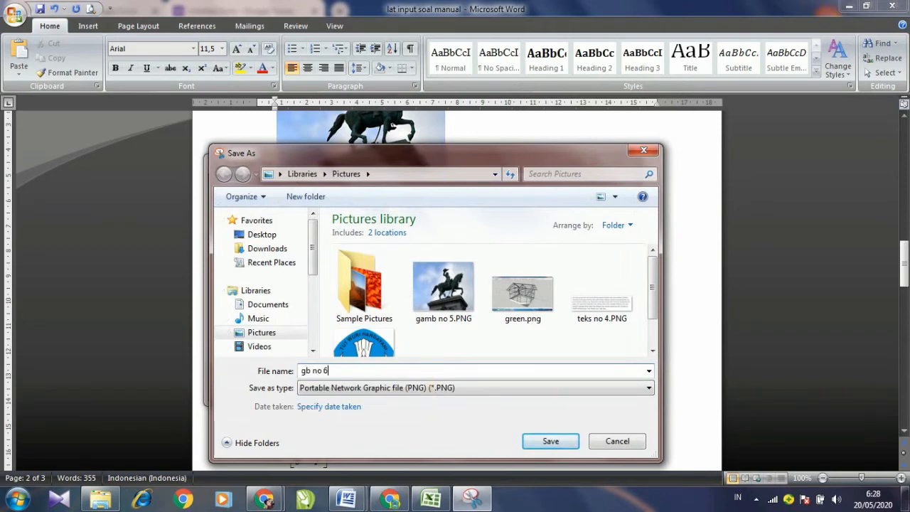
pyautogui.click(552, 442)
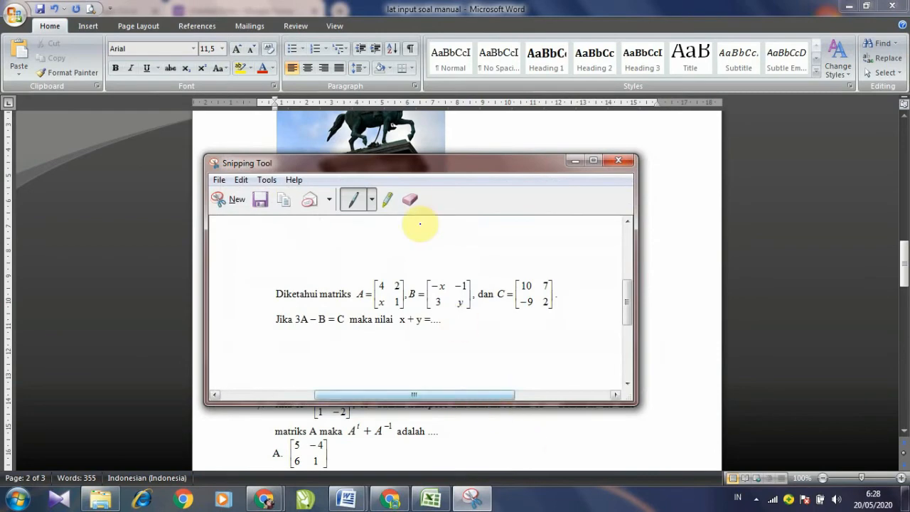
pyautogui.click(575, 162)
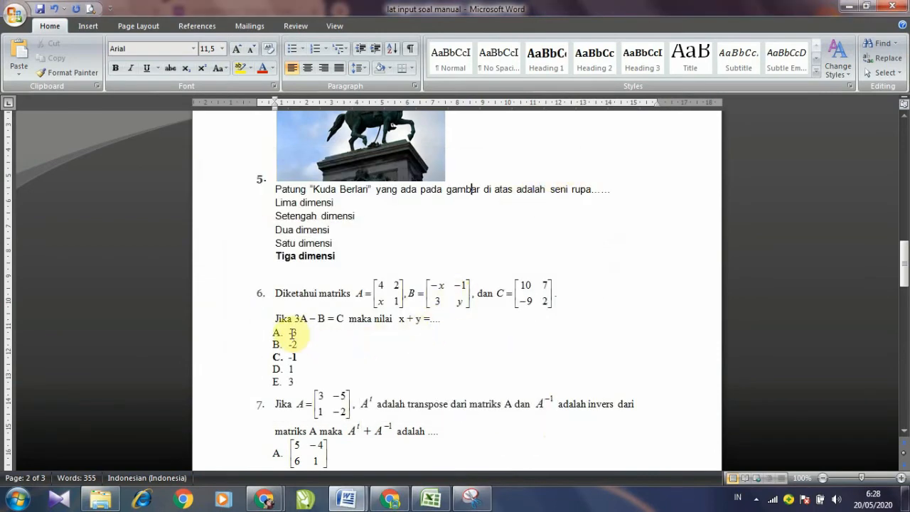
pyautogui.moveTo(265, 498)
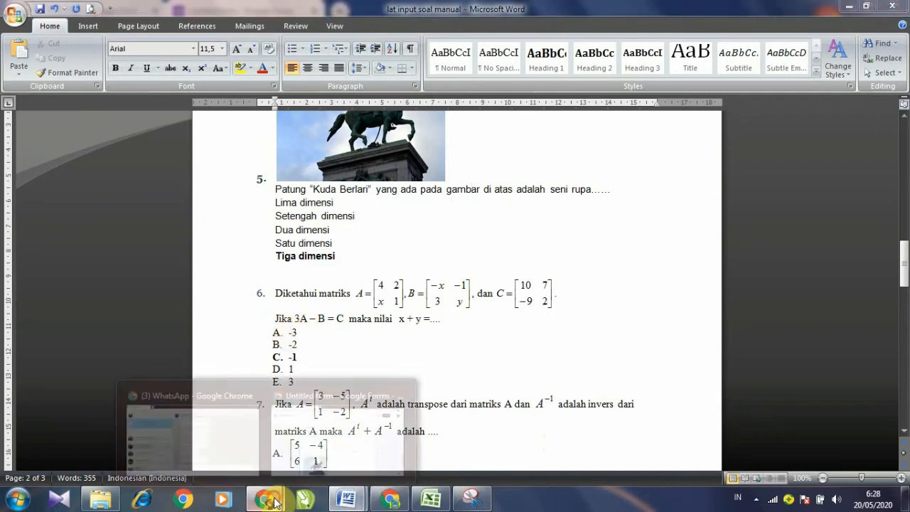
pyautogui.click(311, 456)
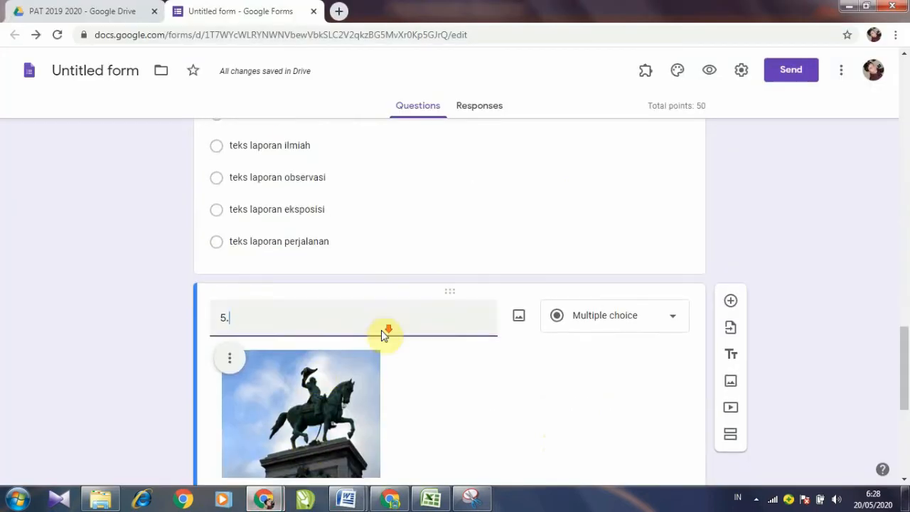
# Step: Duplicate question 5 to make a base for question 6
pyautogui.scroll(-3, 377, 313)
pyautogui.scroll(2, 349, 270)
pyautogui.scroll(-3, 366, 229)
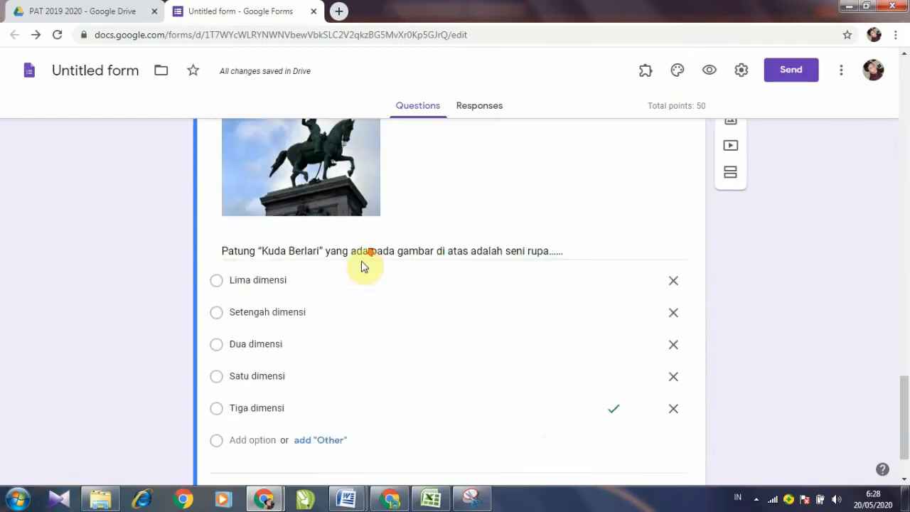
pyautogui.click(517, 420)
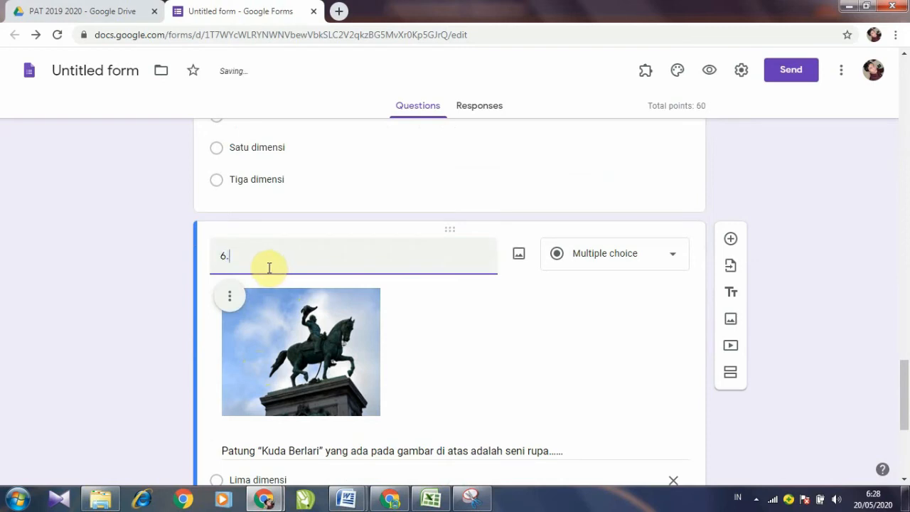
# Step: Remove the horse statue image from the copied question 6
pyautogui.scroll(-2, 269, 268)
pyautogui.click(229, 168)
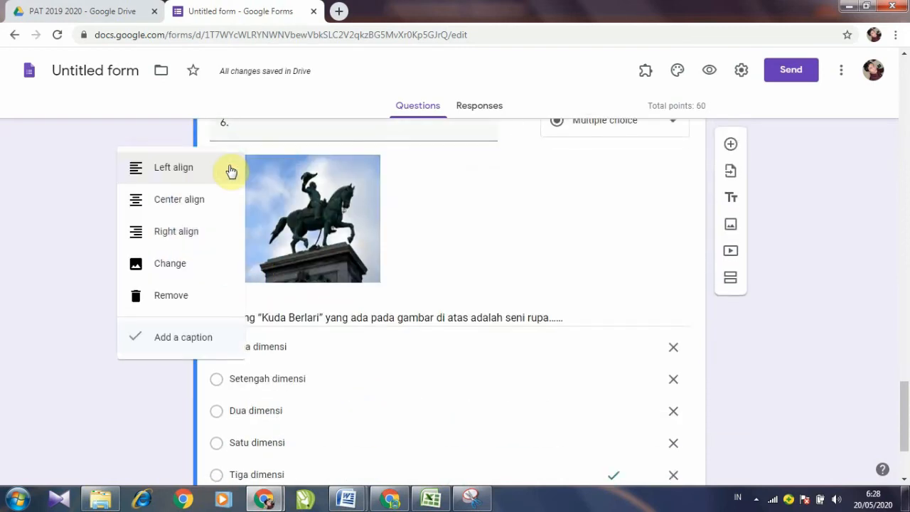
pyautogui.click(173, 297)
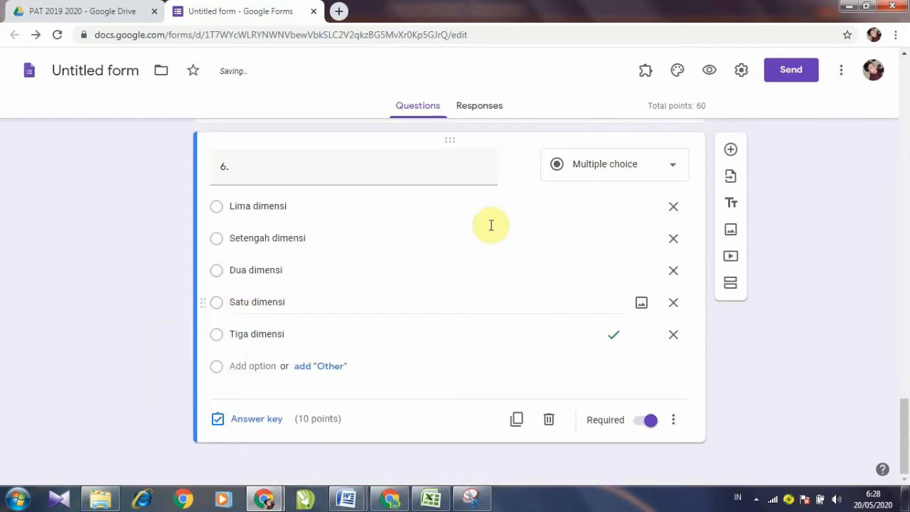
pyautogui.moveTo(518, 181)
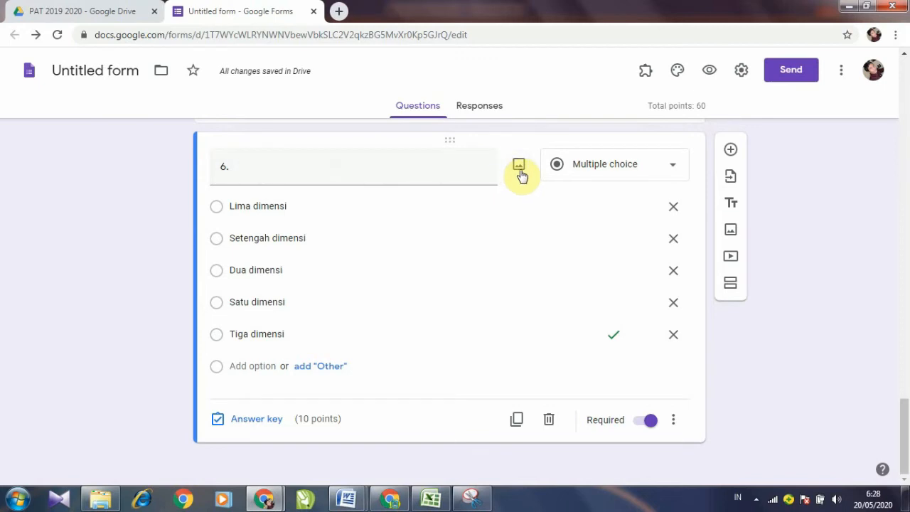
pyautogui.click(519, 172)
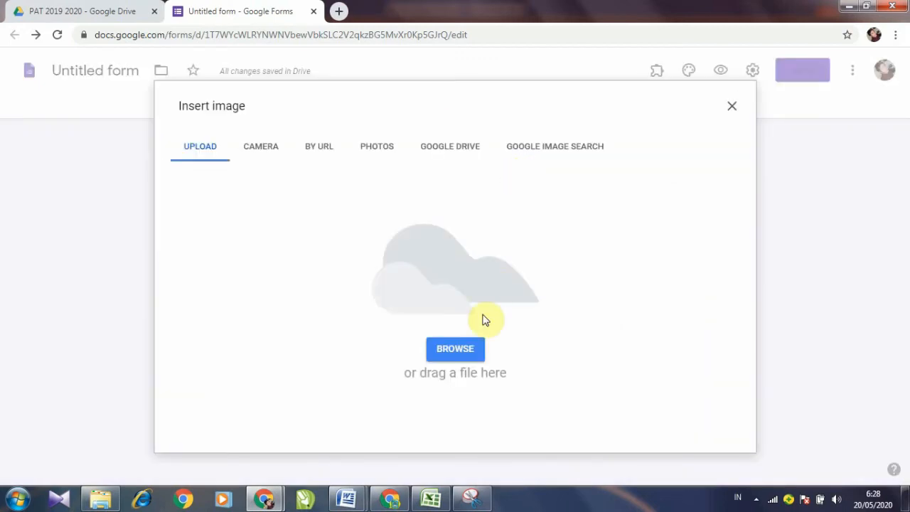
# Step: Upload gb no 6.PNG into question 6 and turn off the image caption
pyautogui.click(457, 354)
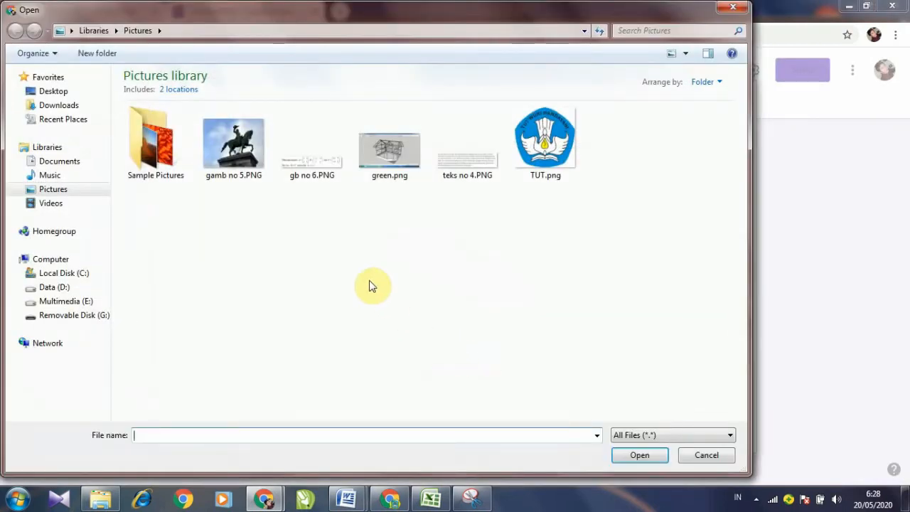
pyautogui.click(324, 178)
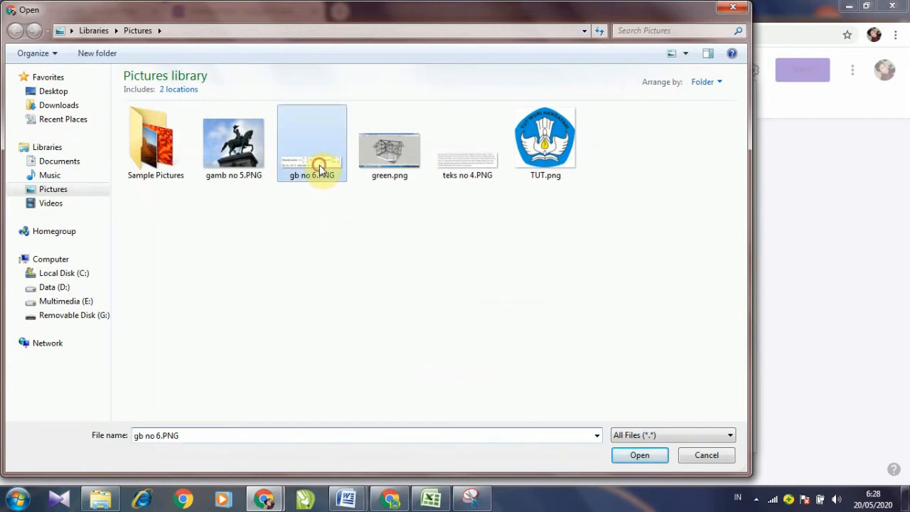
pyautogui.click(640, 456)
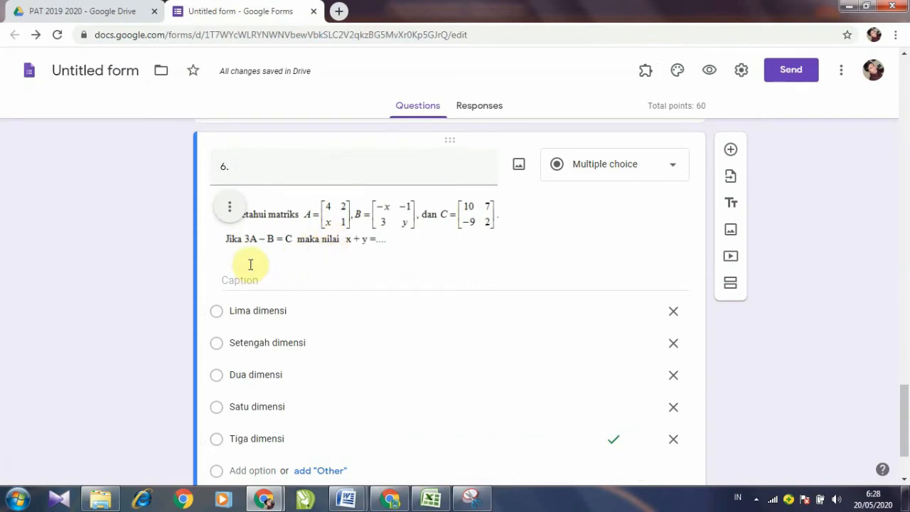
pyautogui.click(236, 214)
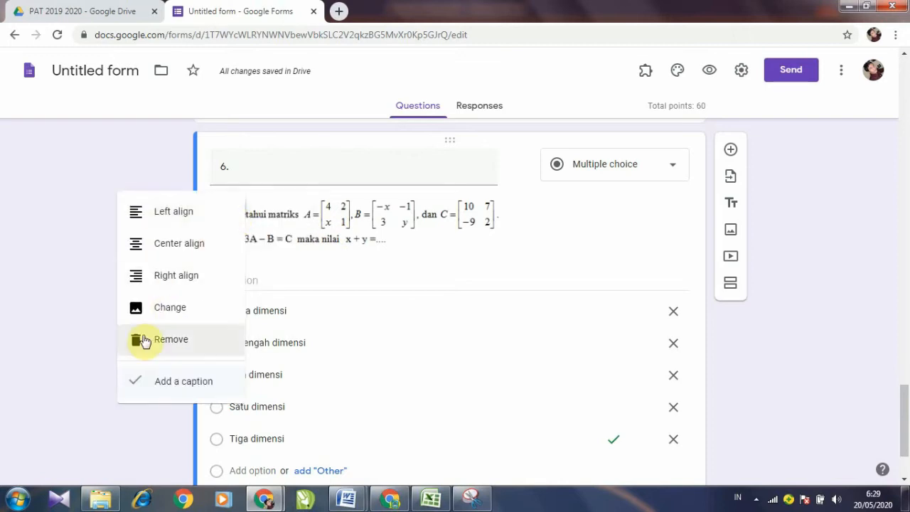
pyautogui.click(135, 377)
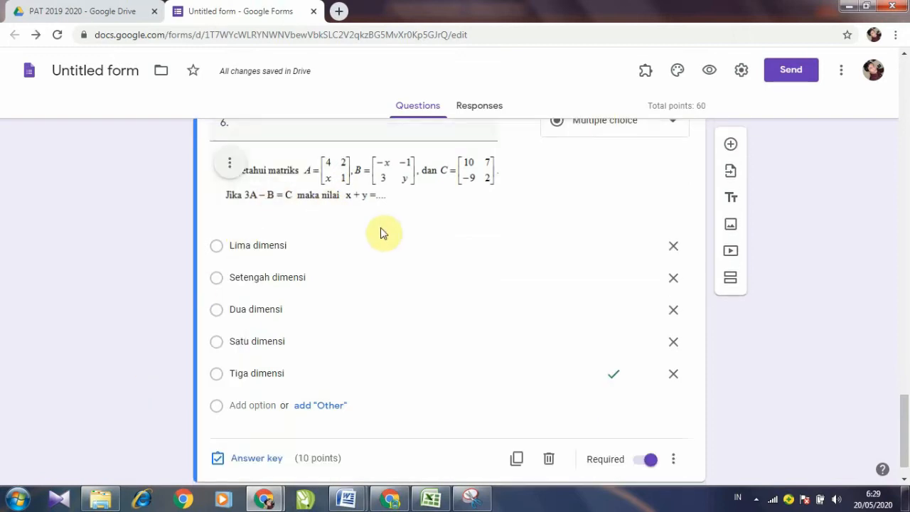
pyautogui.scroll(1, 369, 242)
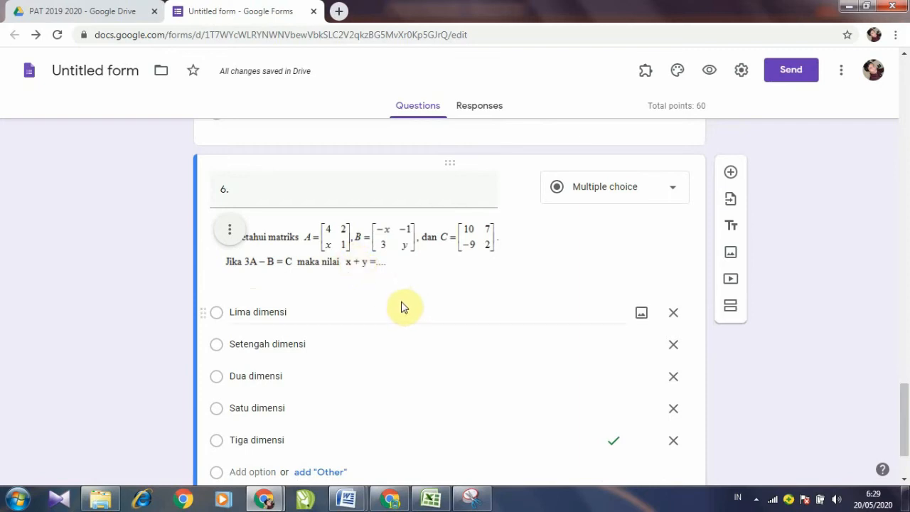
# Step: Delete the Tiga dimensi, Dua dimensi, Setengah dimensi and Lima dimensi options
pyautogui.scroll(-2, 410, 301)
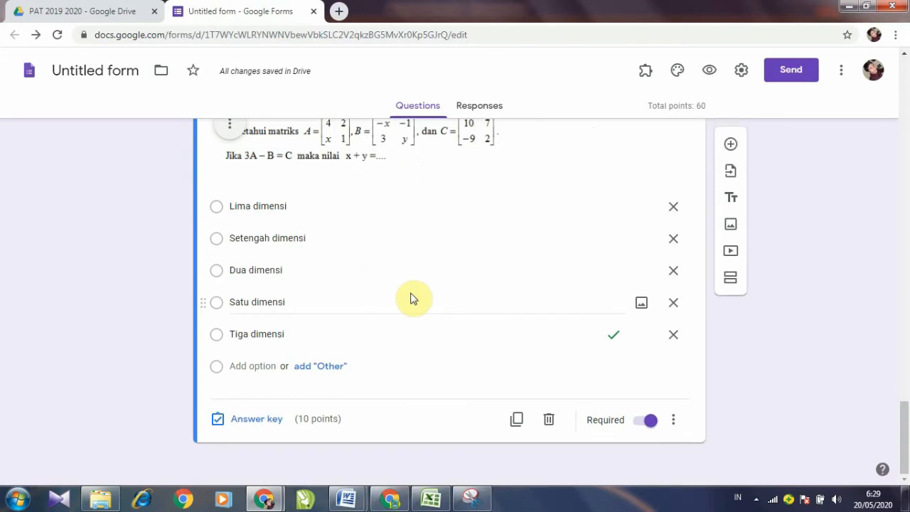
pyautogui.click(675, 336)
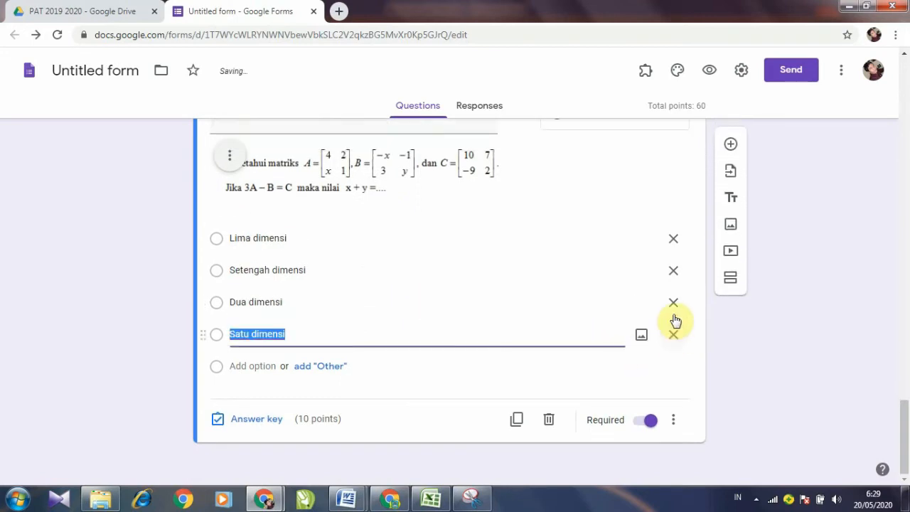
pyautogui.click(674, 304)
pyautogui.click(673, 301)
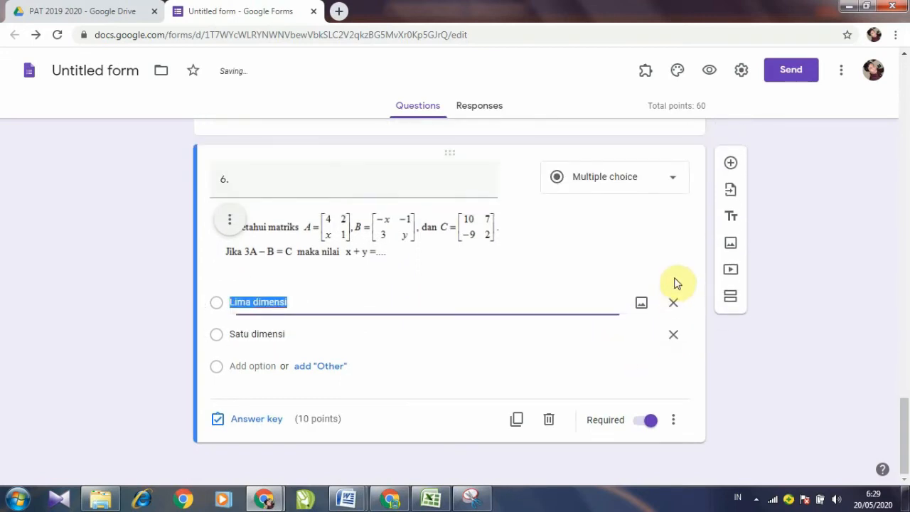
pyautogui.click(674, 303)
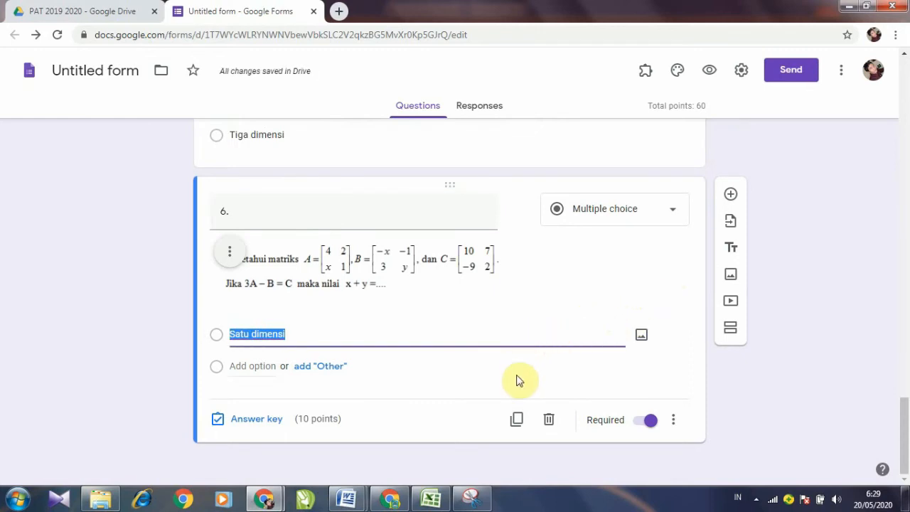
pyautogui.click(349, 500)
# Step: Remove the A–E list lettering from question 6's answer options in Word
pyautogui.click(373, 429)
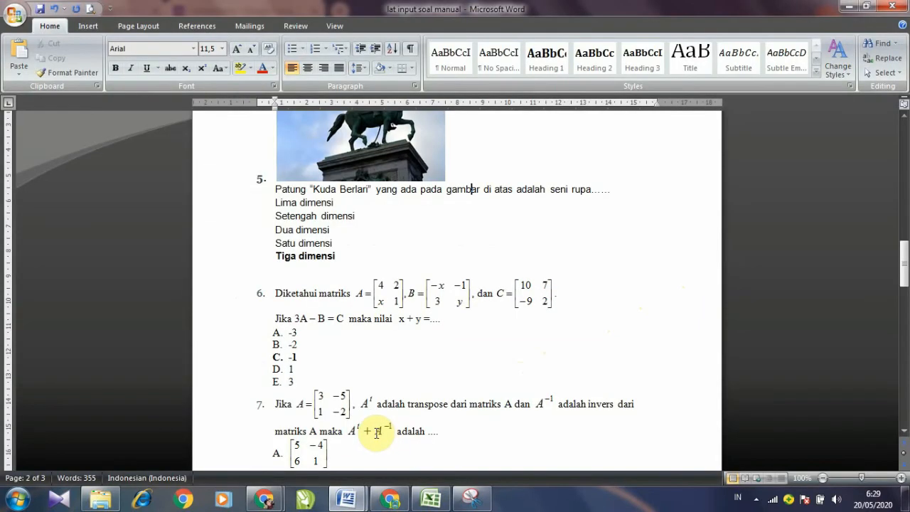
pyautogui.click(290, 332)
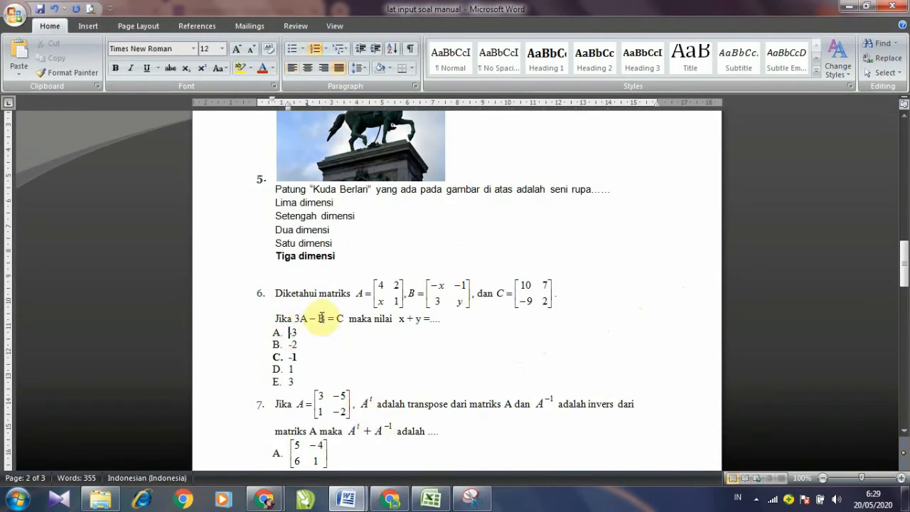
pyautogui.press('Down')
pyautogui.press('BackSpace')
pyautogui.press('Down')
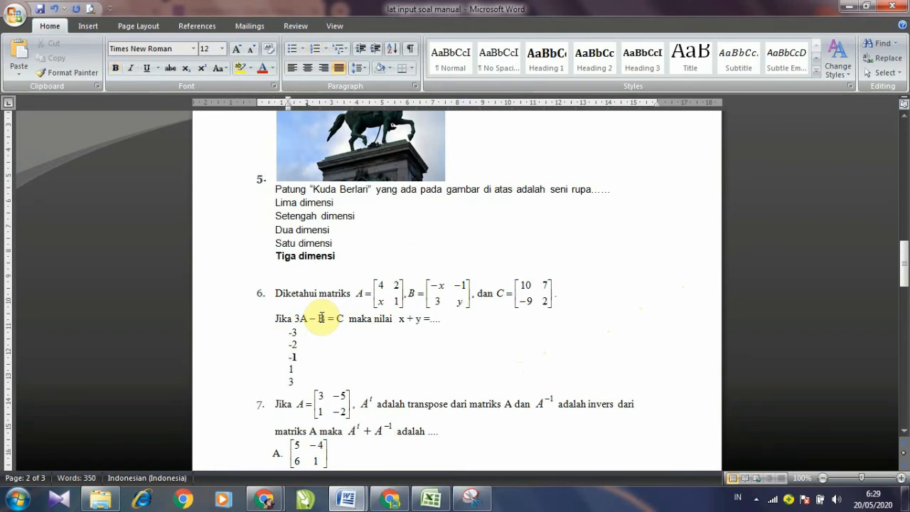
# Step: Copy the answers -3, -2, -1, 1 and 3, then return to the quiz form
pyautogui.moveTo(289, 332); pyautogui.dragTo(291, 384)
pyautogui.hotkey('ctrl', 'c')
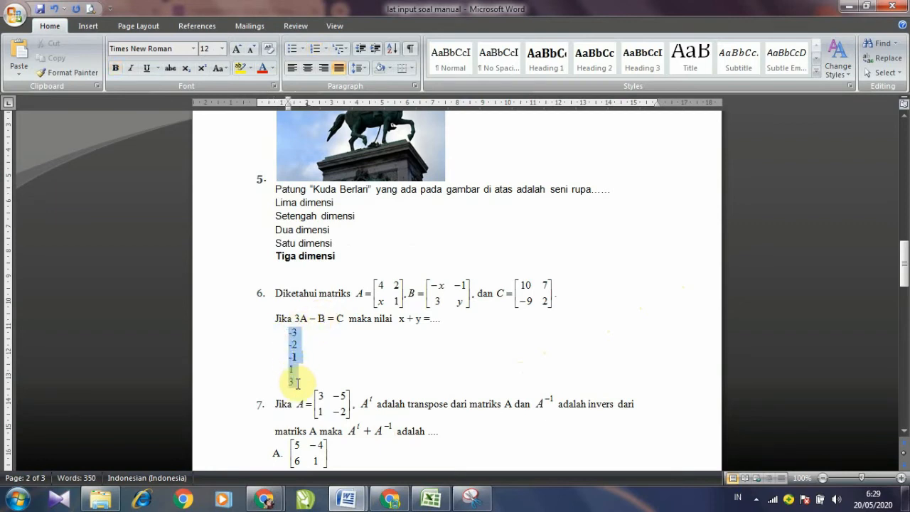
pyautogui.rightClick(294, 348)
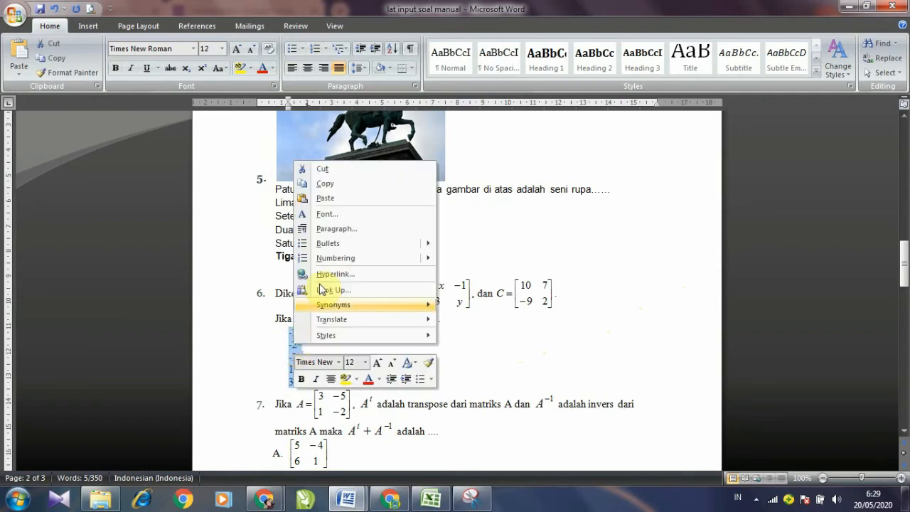
pyautogui.click(325, 183)
pyautogui.click(264, 498)
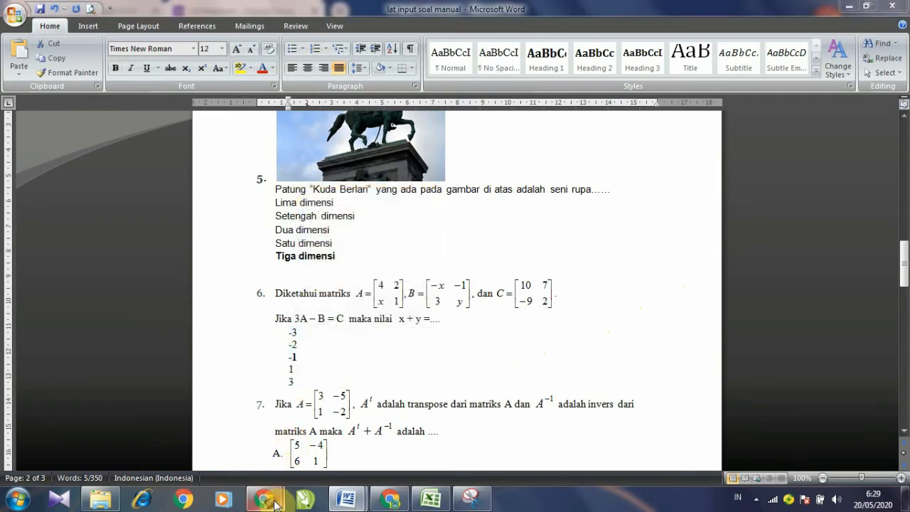
pyautogui.click(331, 447)
# Step: Paste -3, -2, -1, 1 and 3 as question 6's answer options
pyautogui.click(276, 344)
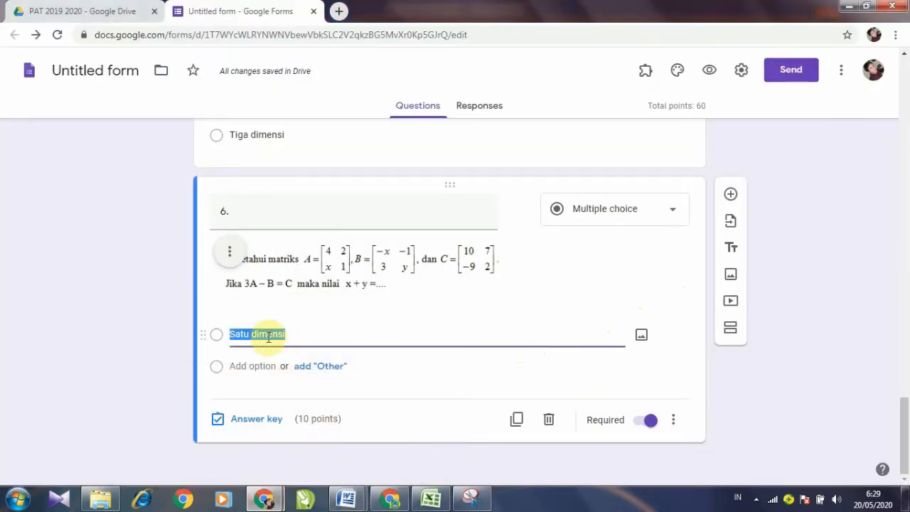
pyautogui.rightClick(270, 340)
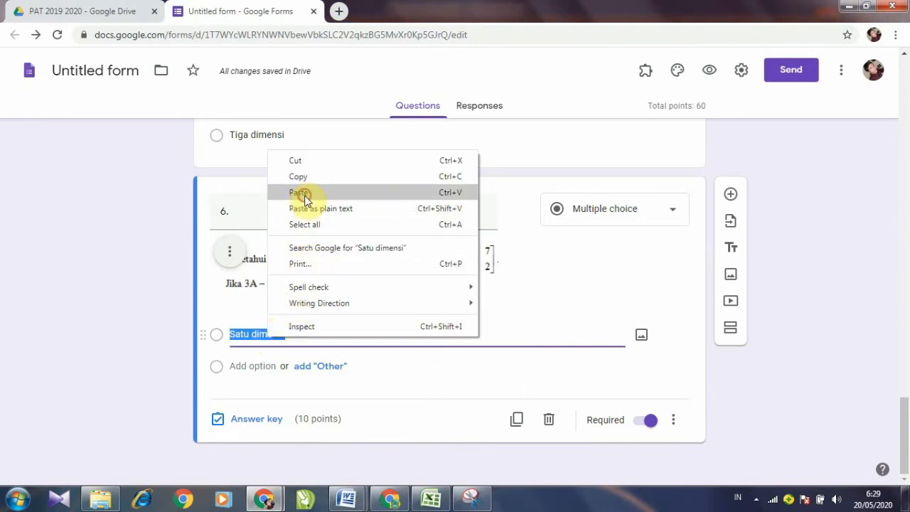
pyautogui.click(301, 192)
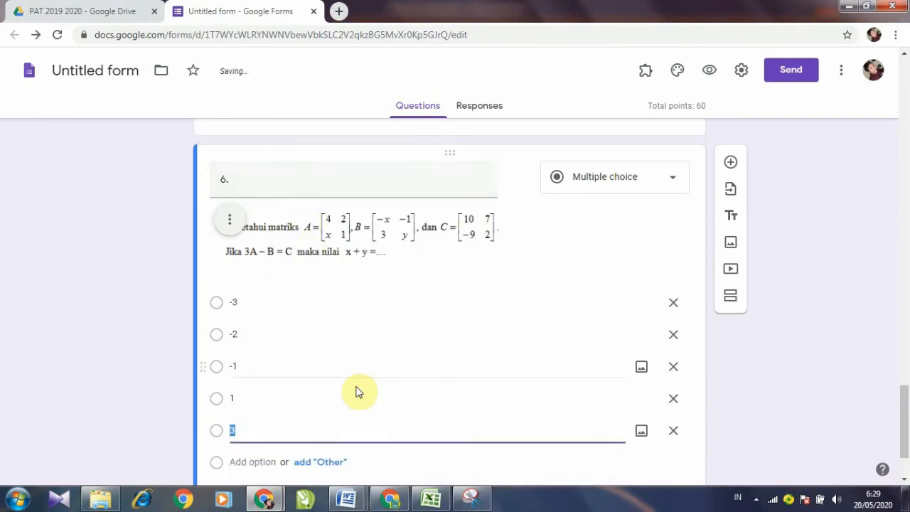
pyautogui.moveTo(351, 501)
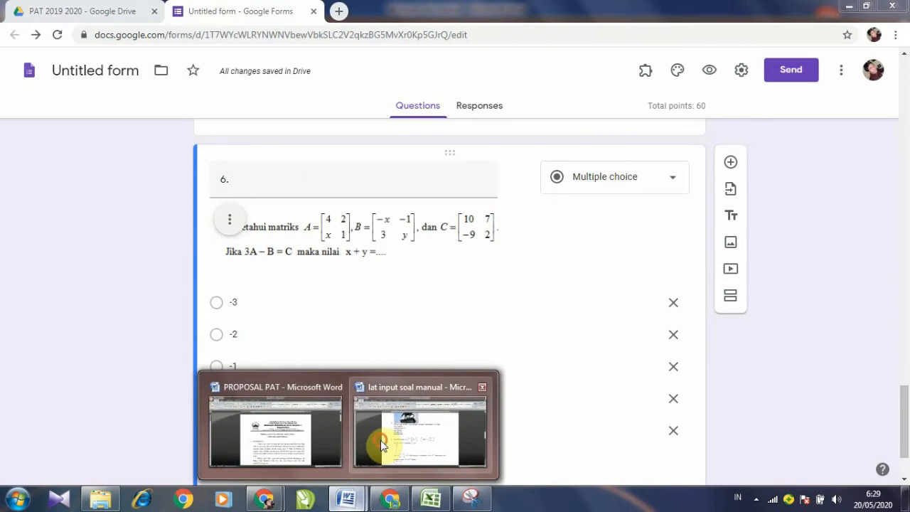
pyautogui.click(379, 437)
pyautogui.click(323, 356)
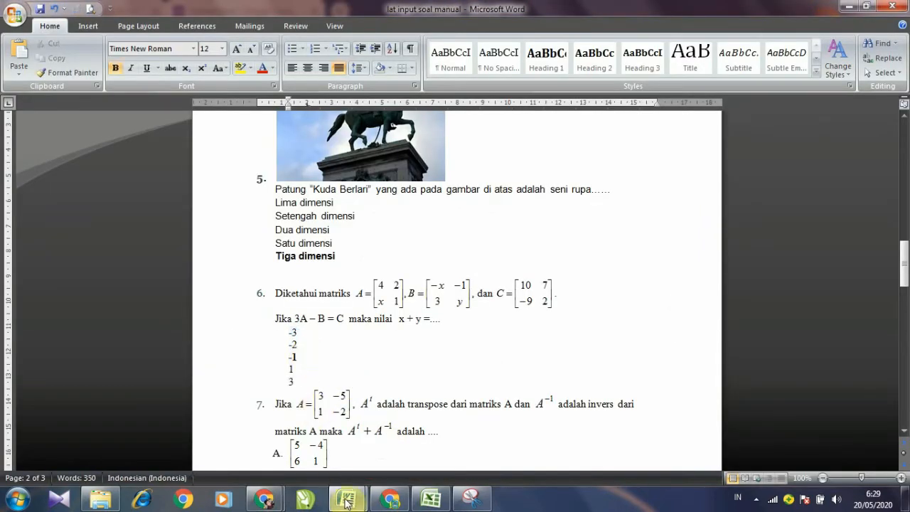
pyautogui.moveTo(359, 504)
pyautogui.moveTo(264, 500)
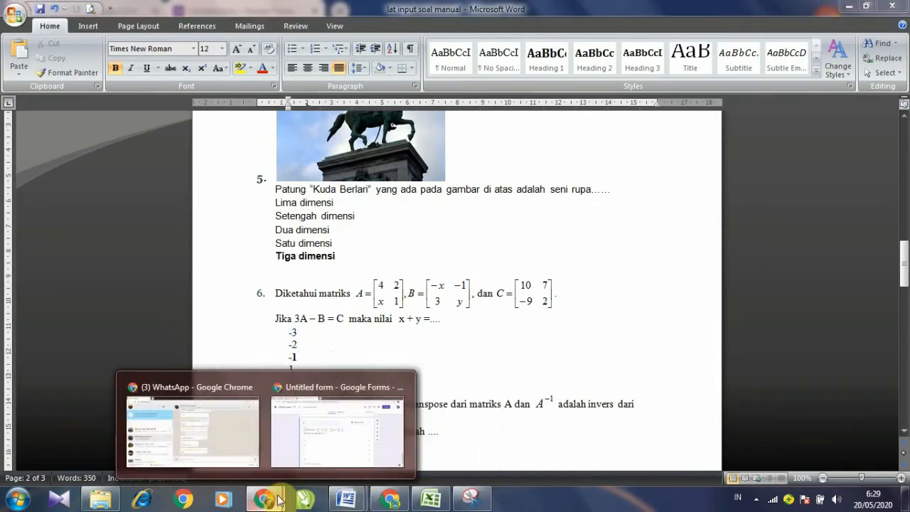
pyautogui.click(325, 443)
# Step: Key -1 as question 6's correct answer
pyautogui.scroll(-2, 273, 403)
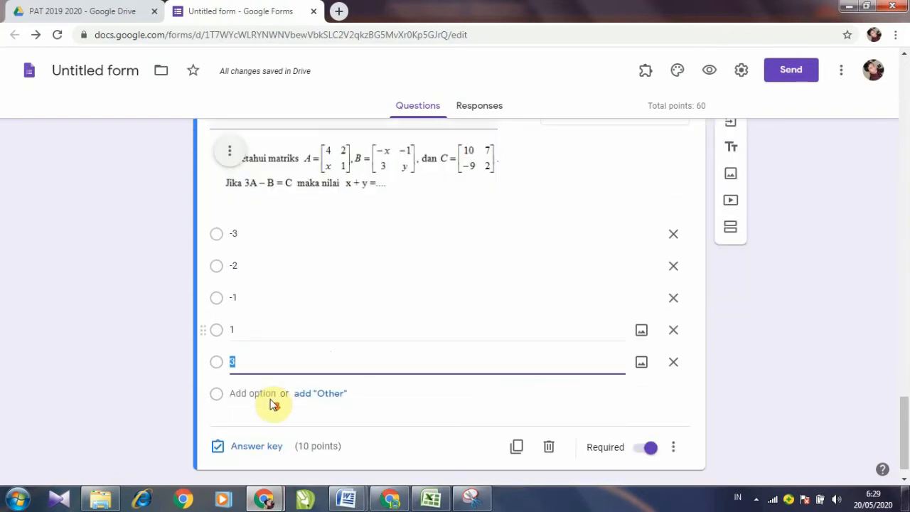
pyautogui.click(270, 424)
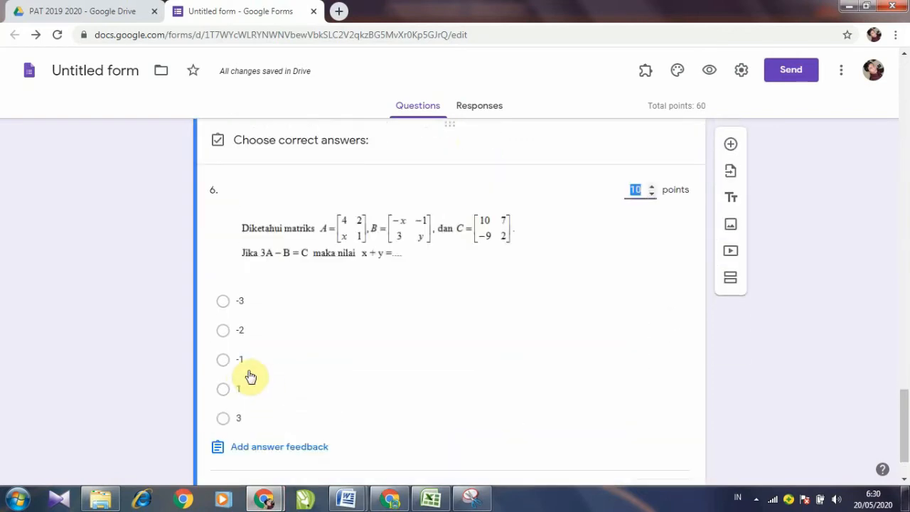
pyautogui.click(225, 363)
pyautogui.scroll(-1, 569, 437)
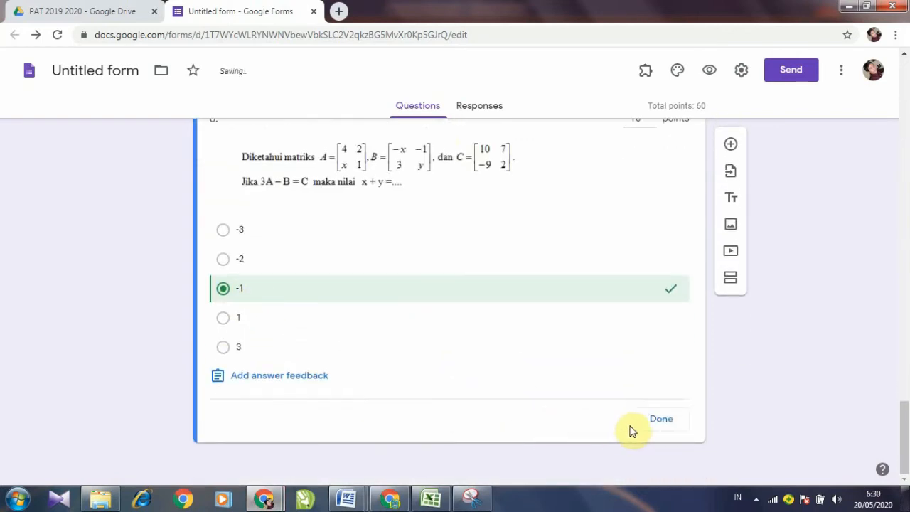
pyautogui.click(648, 426)
# Step: Duplicate question 6 to create question 7
pyautogui.scroll(3, 613, 430)
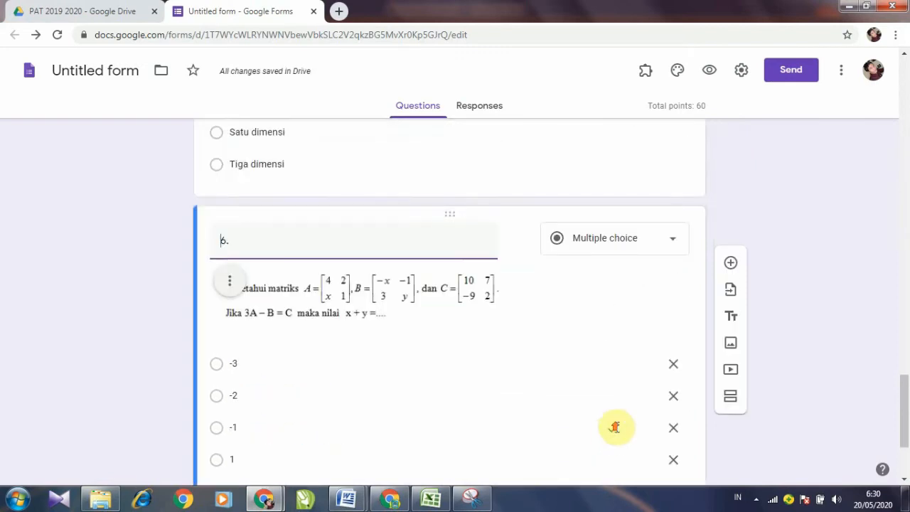
pyautogui.scroll(-3, 463, 378)
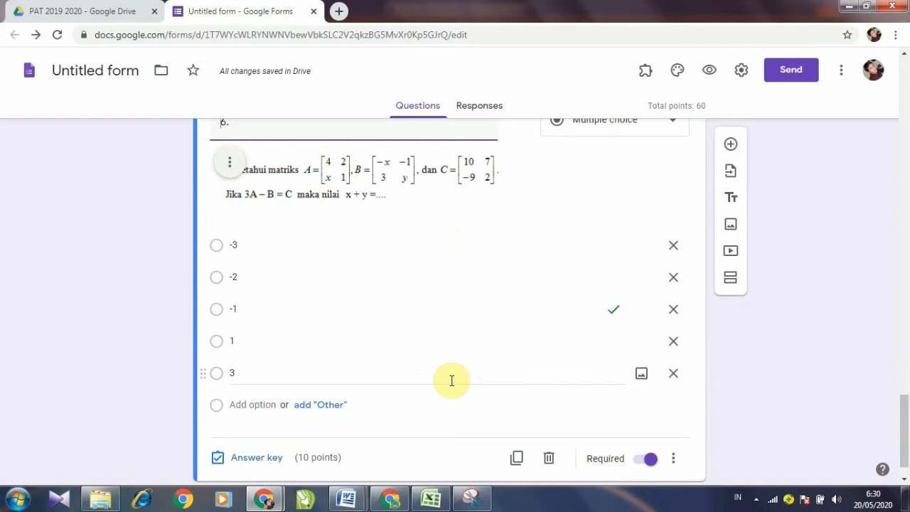
pyautogui.scroll(-1, 441, 380)
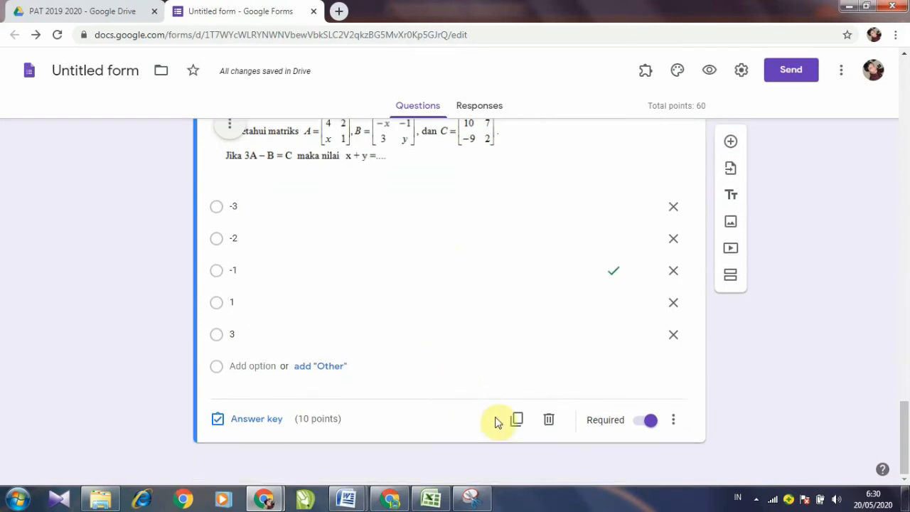
pyautogui.click(520, 423)
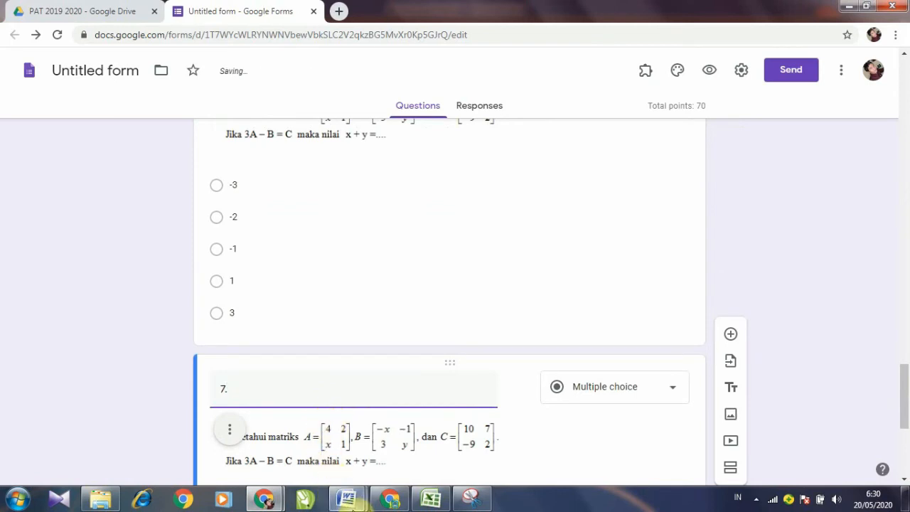
# Step: Bring up the Word quiz document at question 7's matrix transpose-plus-inverse problem
pyautogui.moveTo(356, 502)
pyautogui.click(376, 451)
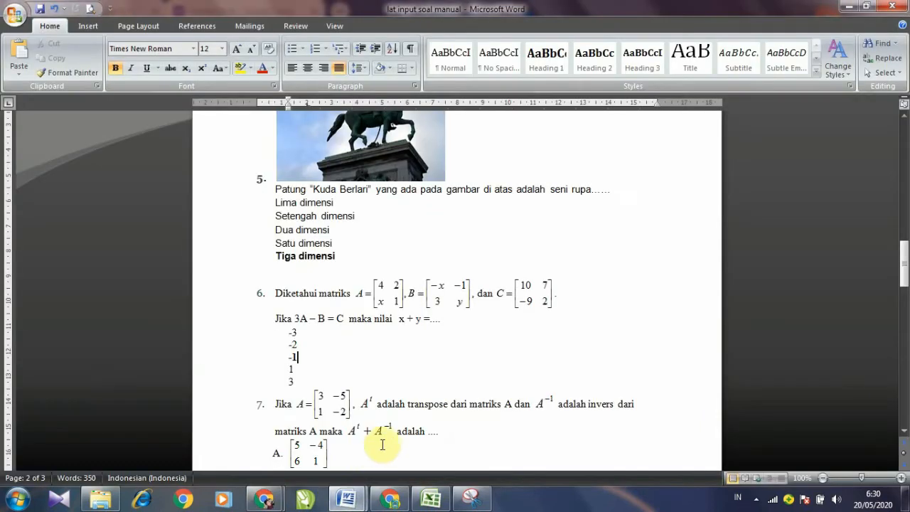
pyautogui.scroll(-5, 395, 426)
pyautogui.scroll(-1, 405, 402)
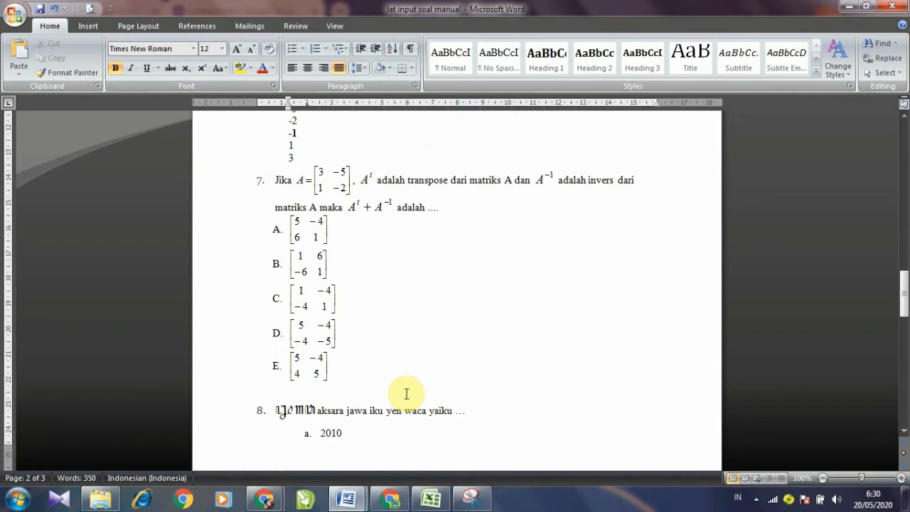
pyautogui.click(315, 276)
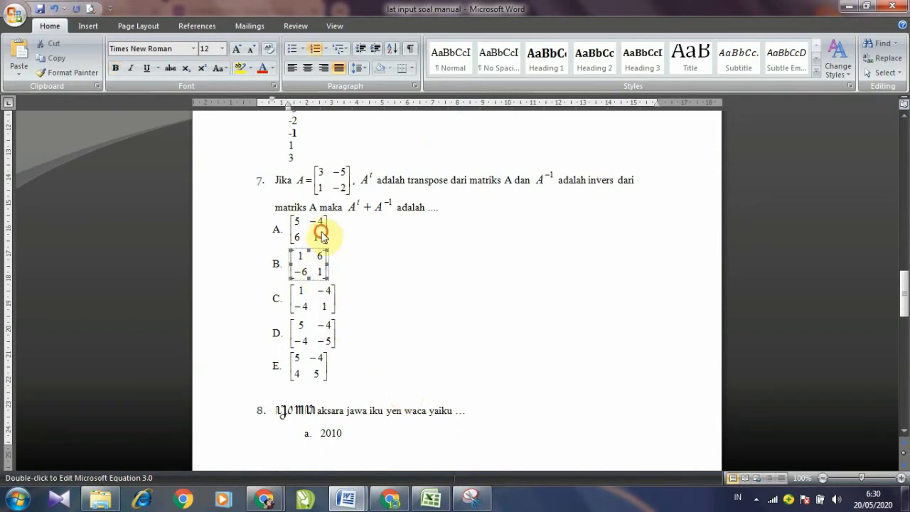
pyautogui.click(349, 211)
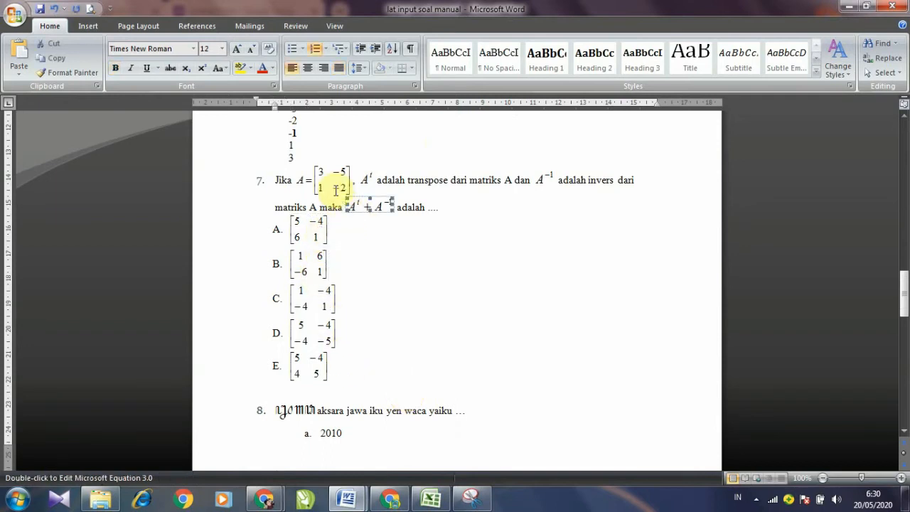
pyautogui.click(418, 183)
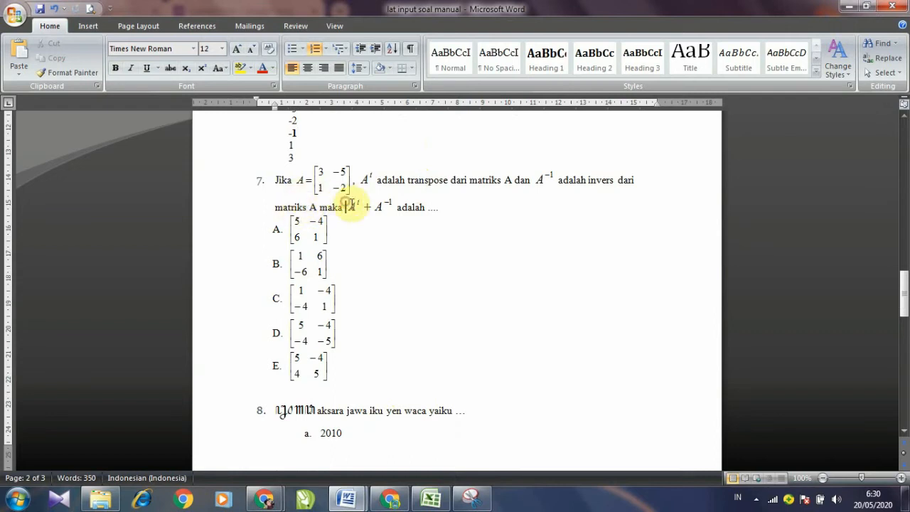
pyautogui.click(427, 227)
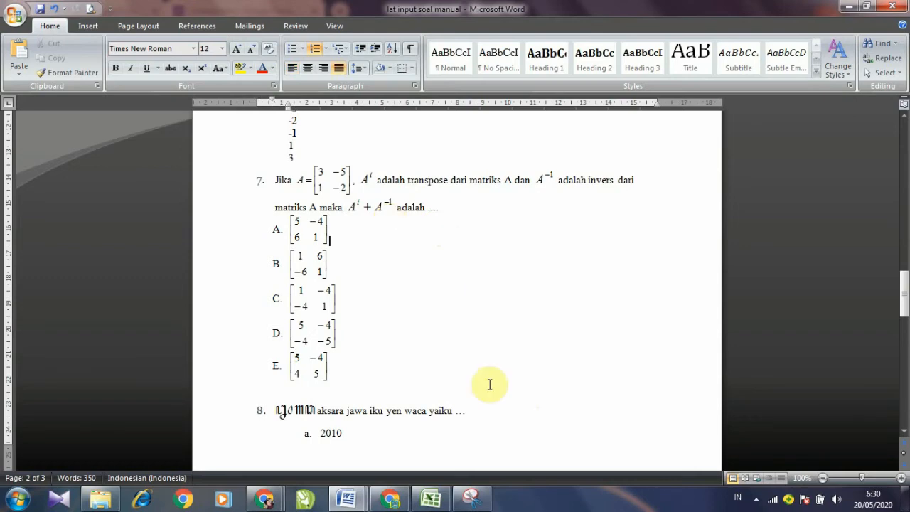
# Step: Start a snip of question 7, then cancel it and return to Word
pyautogui.click(481, 503)
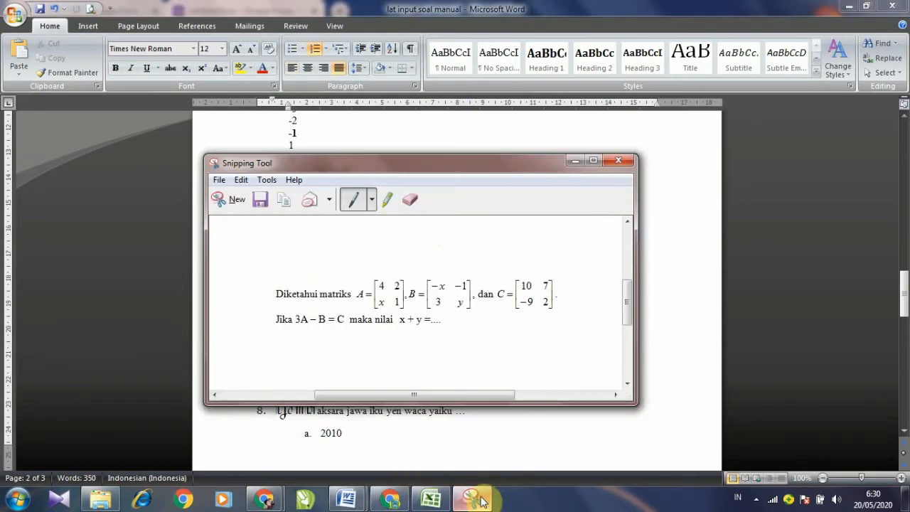
pyautogui.click(236, 201)
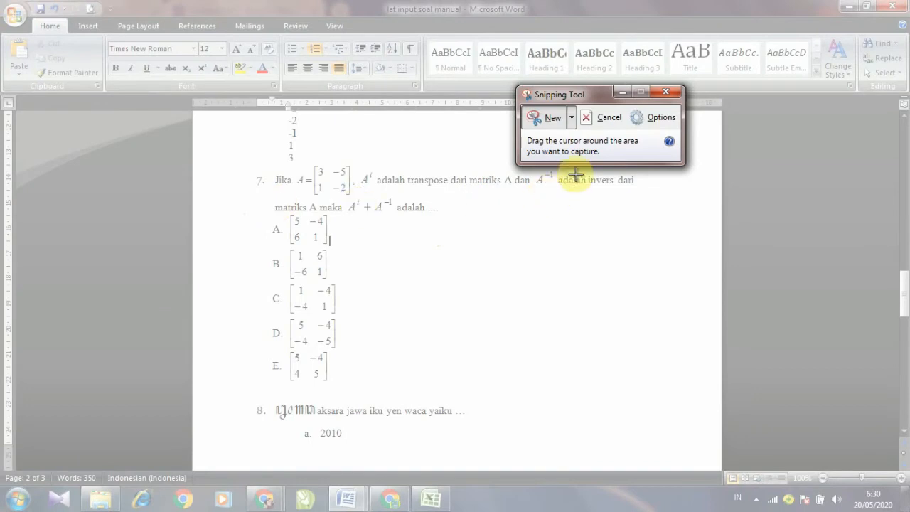
pyautogui.click(605, 121)
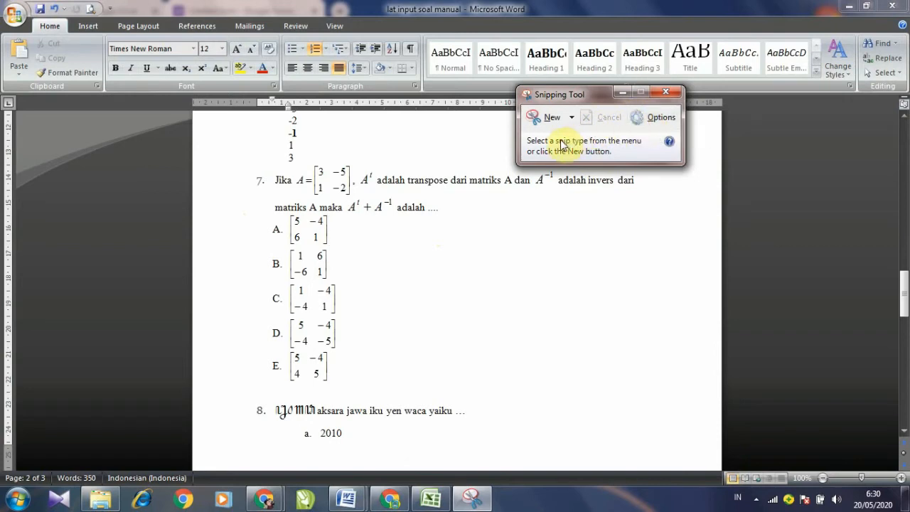
pyautogui.click(498, 249)
pyautogui.click(336, 131)
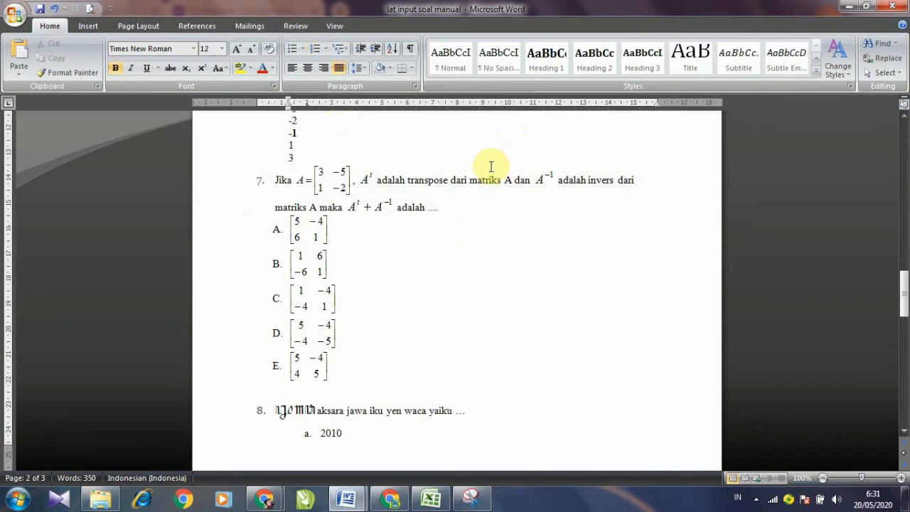
# Step: Capture question 7 with its A–E matrix options in a new snip
pyautogui.click(471, 498)
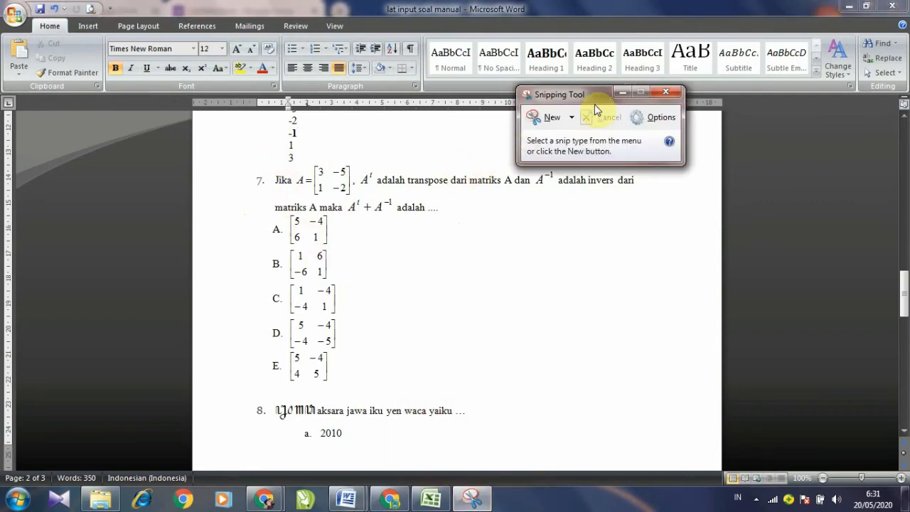
pyautogui.moveTo(596, 94); pyautogui.dragTo(596, 47)
pyautogui.click(550, 84)
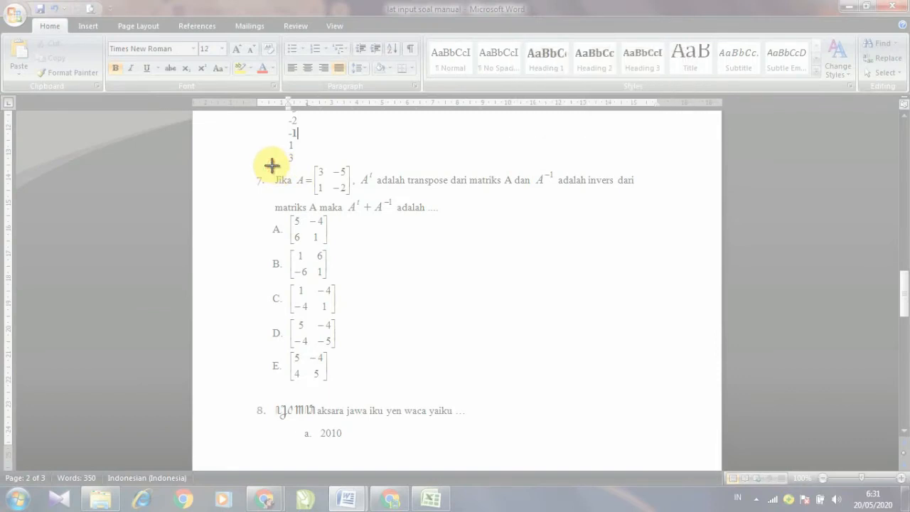
pyautogui.moveTo(270, 165); pyautogui.dragTo(640, 391)
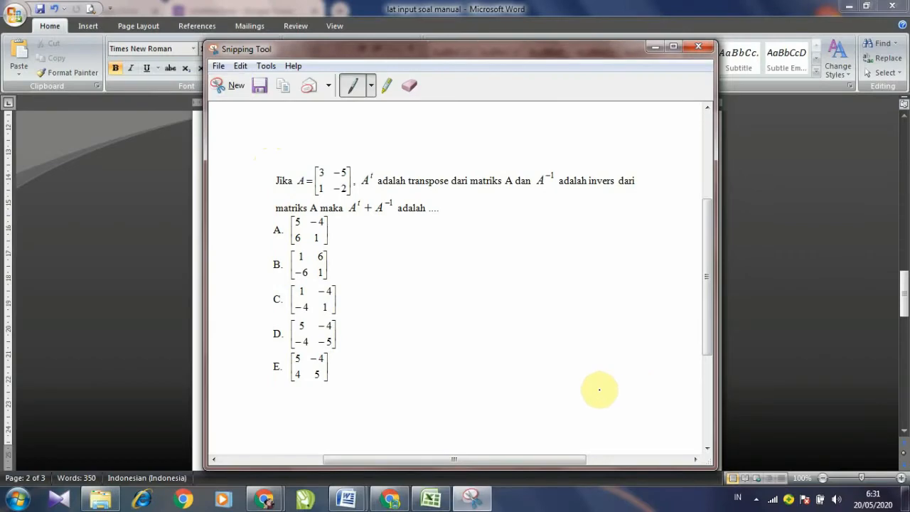
# Step: Save the snip as 'gb no 7' in Pictures and minimize Snipping Tool
pyautogui.click(259, 87)
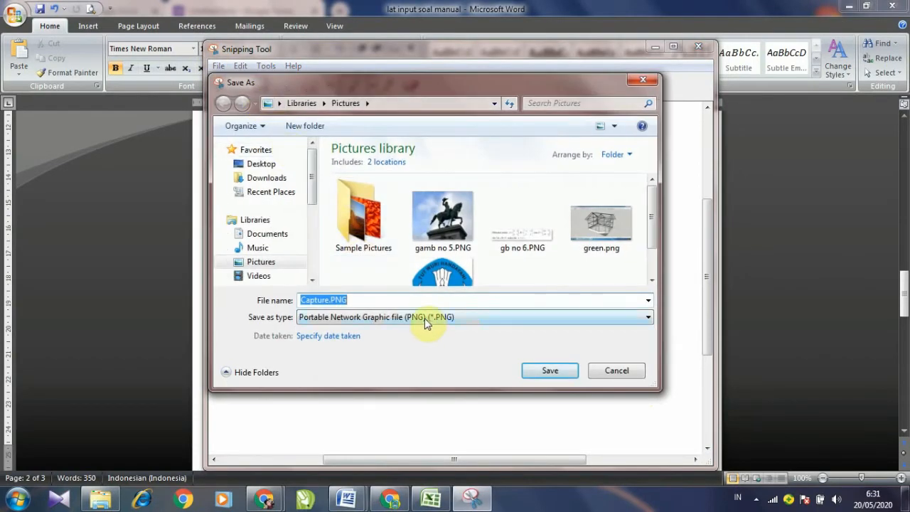
pyautogui.write('no 7')
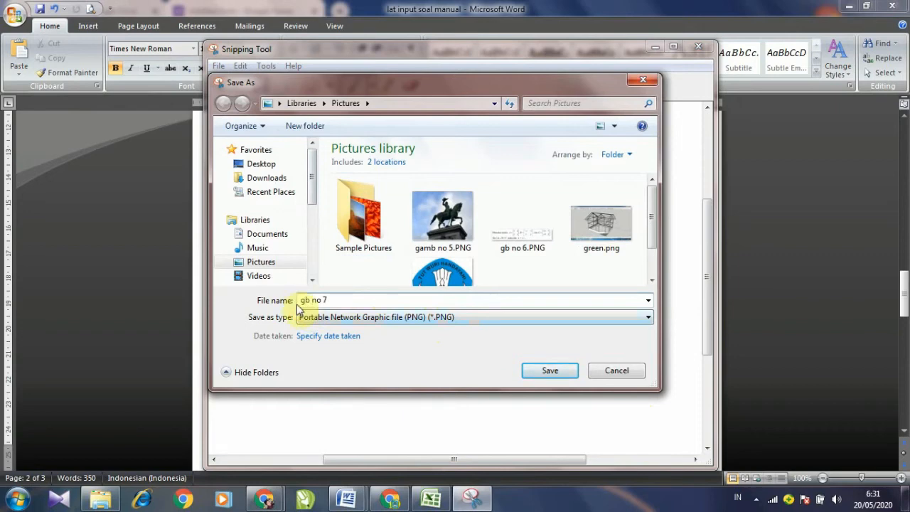
pyautogui.click(538, 370)
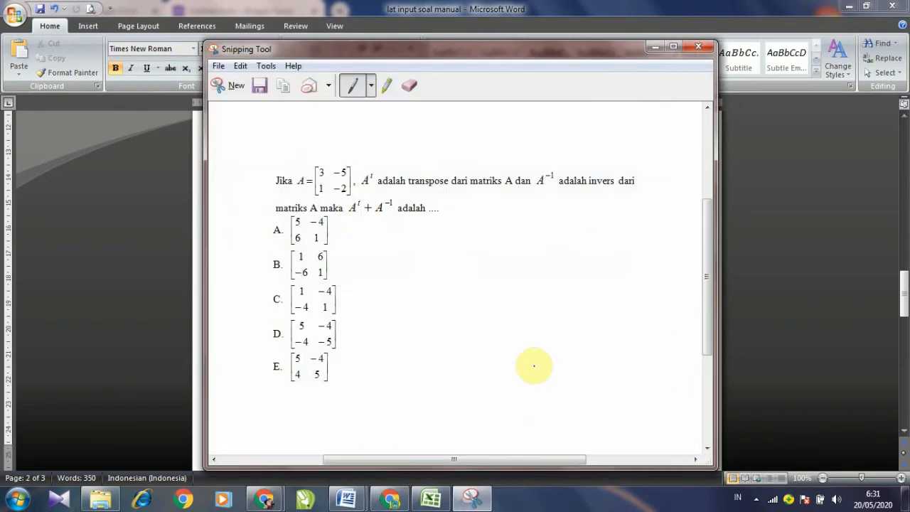
pyautogui.click(656, 46)
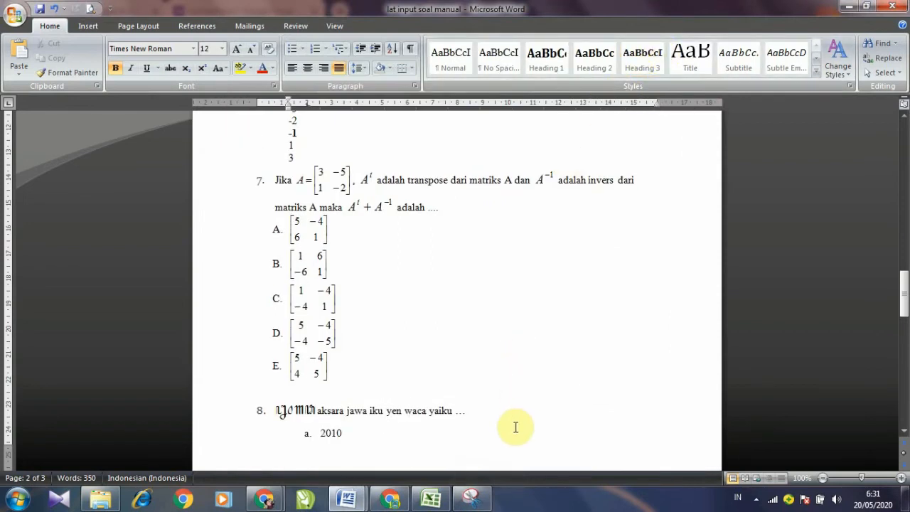
pyautogui.moveTo(274, 501)
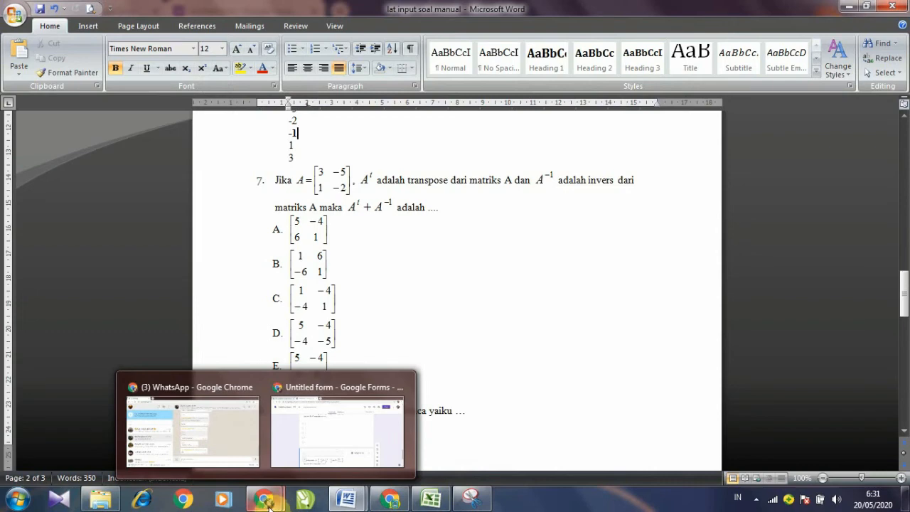
# Step: Remove the copied matrix image from question 7
pyautogui.click(307, 450)
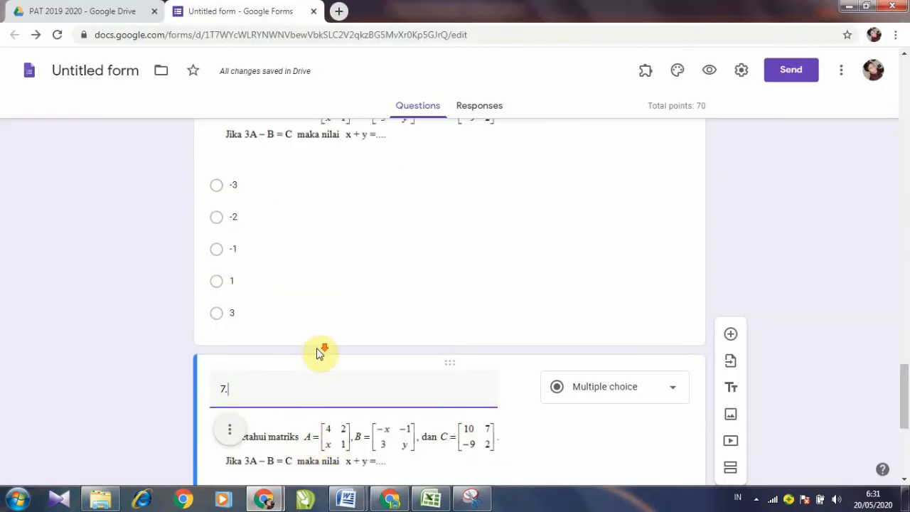
pyautogui.scroll(-3, 319, 348)
pyautogui.click(233, 236)
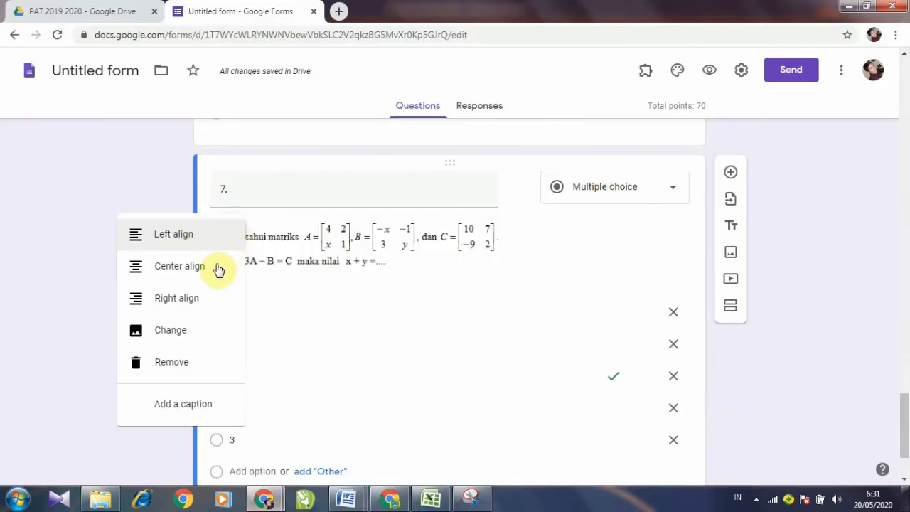
pyautogui.click(175, 364)
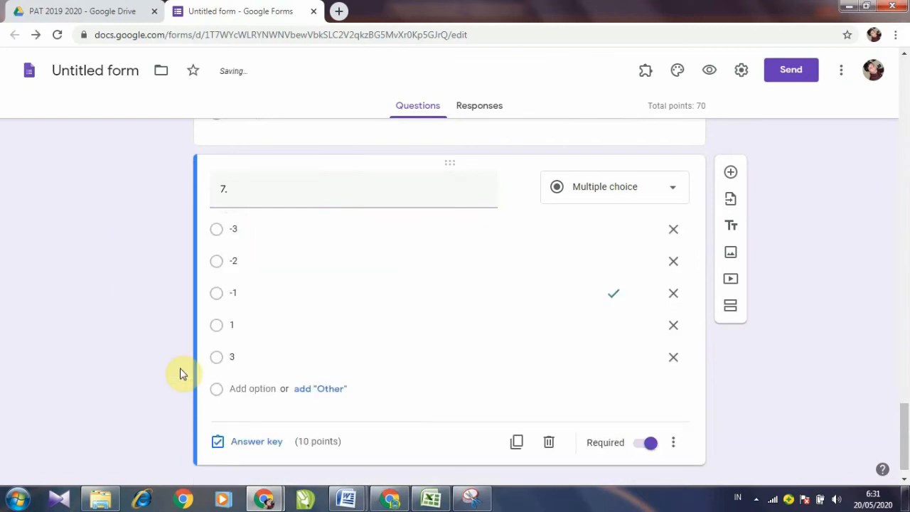
# Step: Upload gb no 7.PNG as question 7's image
pyautogui.click(521, 191)
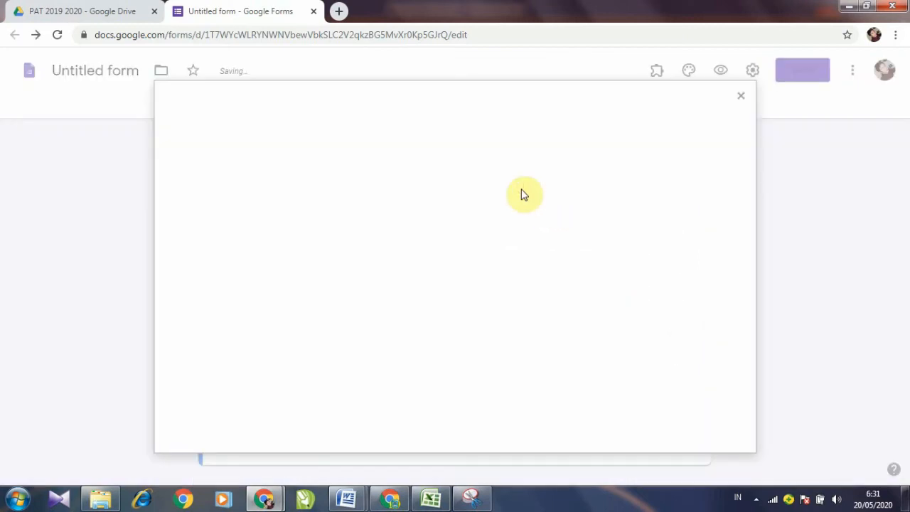
pyautogui.click(461, 351)
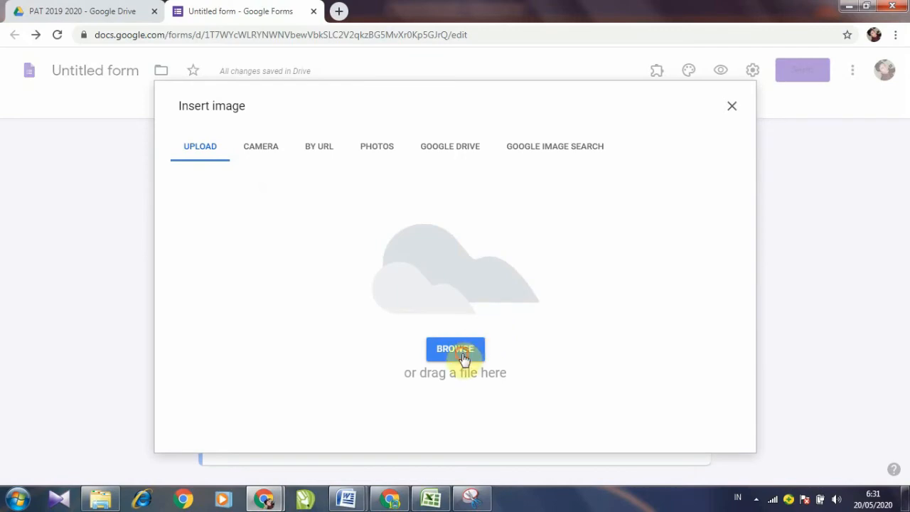
pyautogui.click(390, 176)
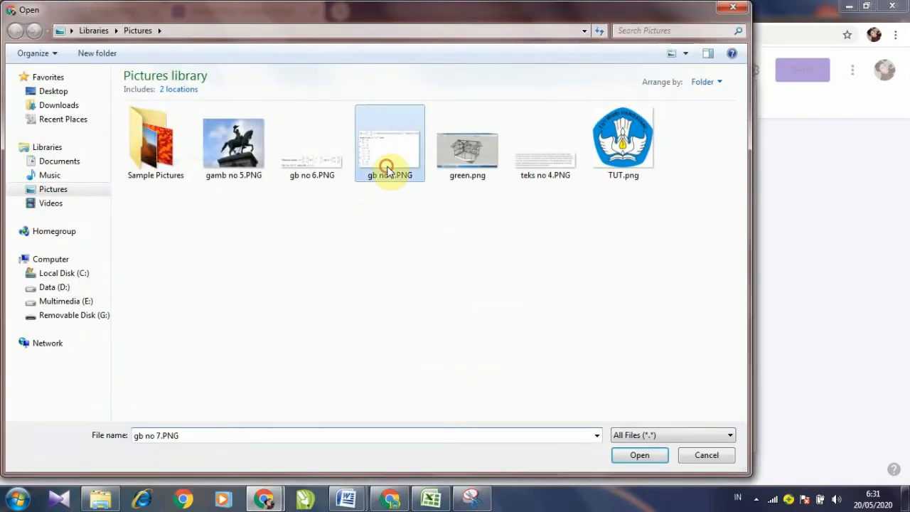
pyautogui.click(642, 455)
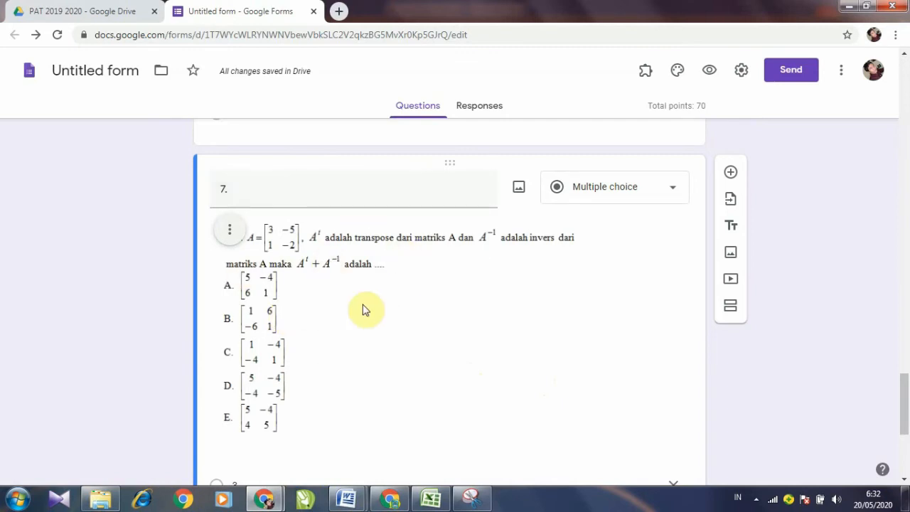
# Step: Overwrite question 7's first options -3, -2 and -1 with A, B and C
pyautogui.scroll(-2, 369, 295)
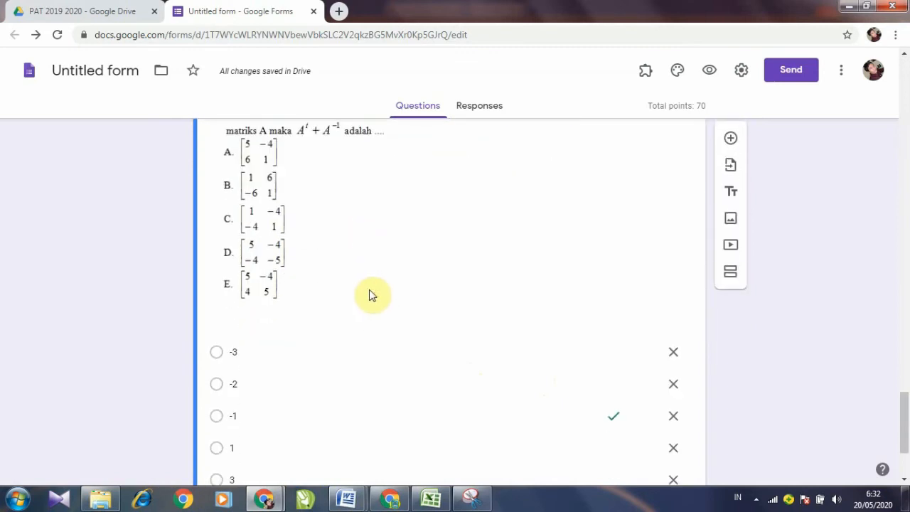
pyautogui.scroll(-2, 369, 292)
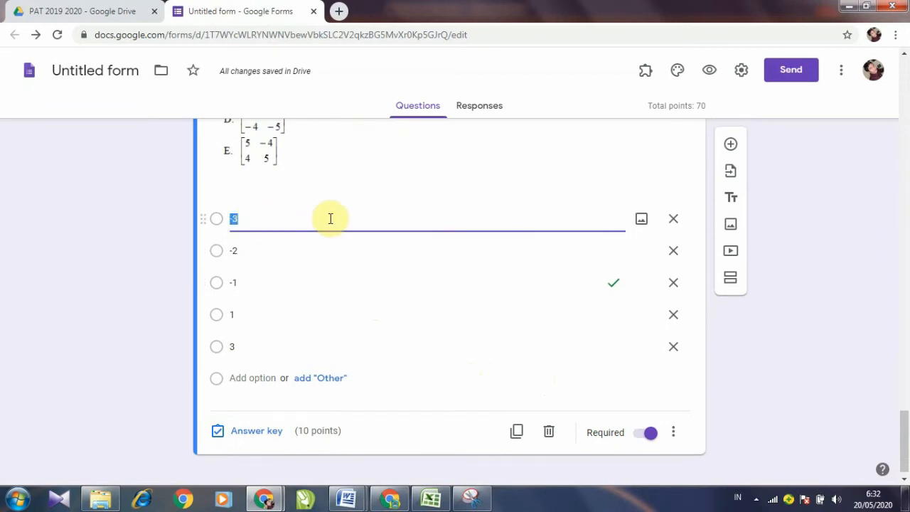
pyautogui.scroll(2, 291, 217)
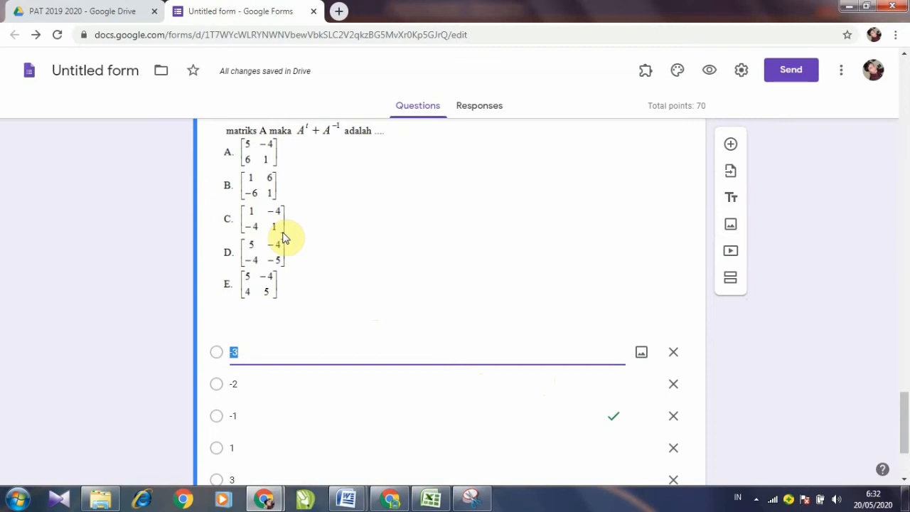
pyautogui.click(260, 385)
pyautogui.press('BackSpace')
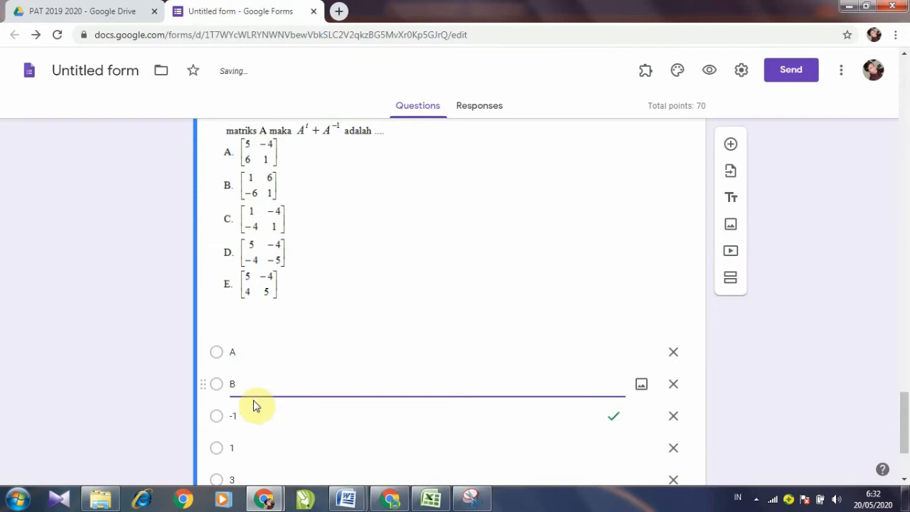
pyautogui.click(252, 417)
pyautogui.write('C')
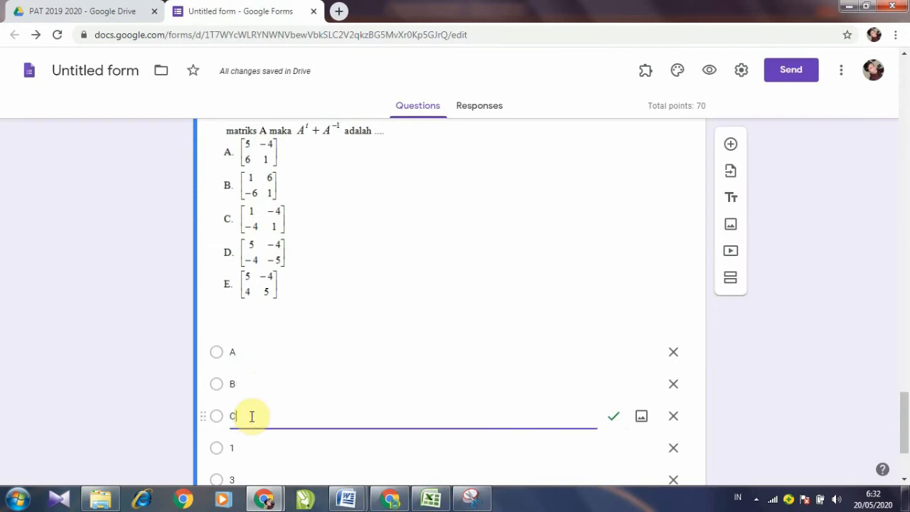
# Step: Overwrite the remaining options 1 and 3 with D and E
pyautogui.scroll(-1, 251, 417)
pyautogui.click(247, 380)
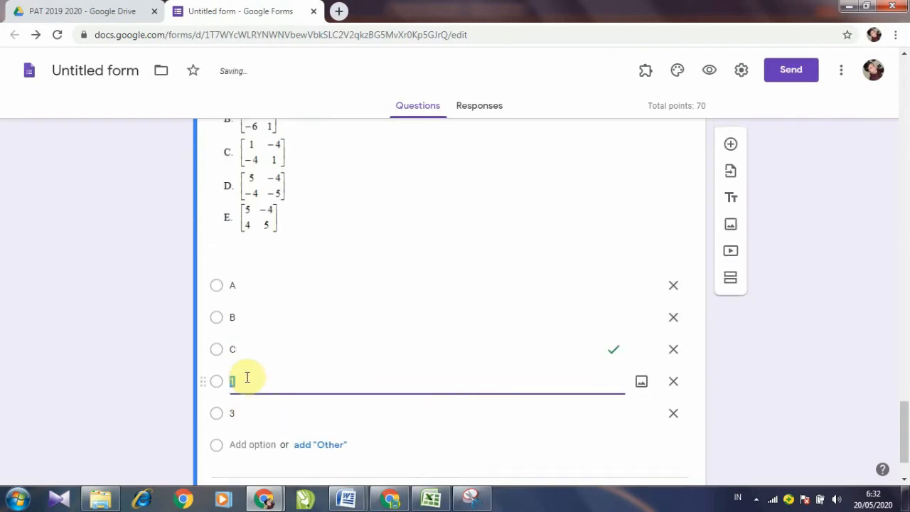
pyautogui.write('D')
pyautogui.click(265, 414)
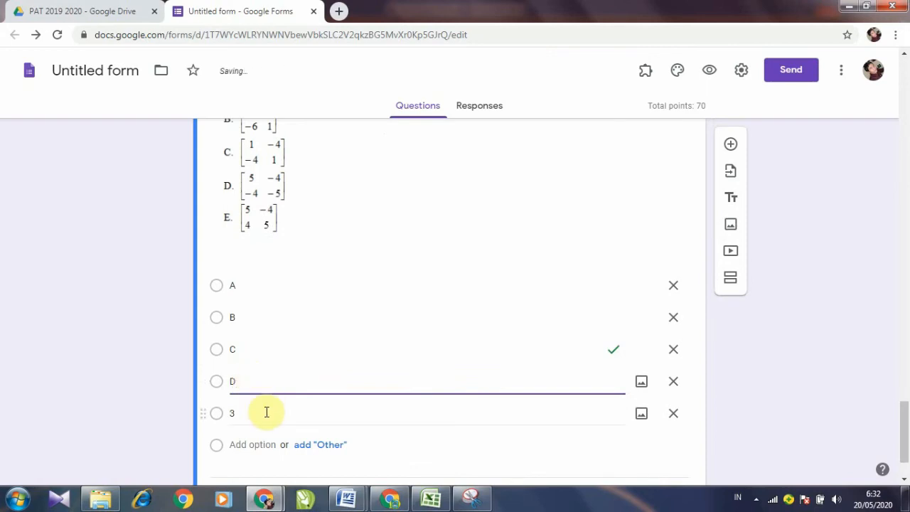
pyautogui.write('E')
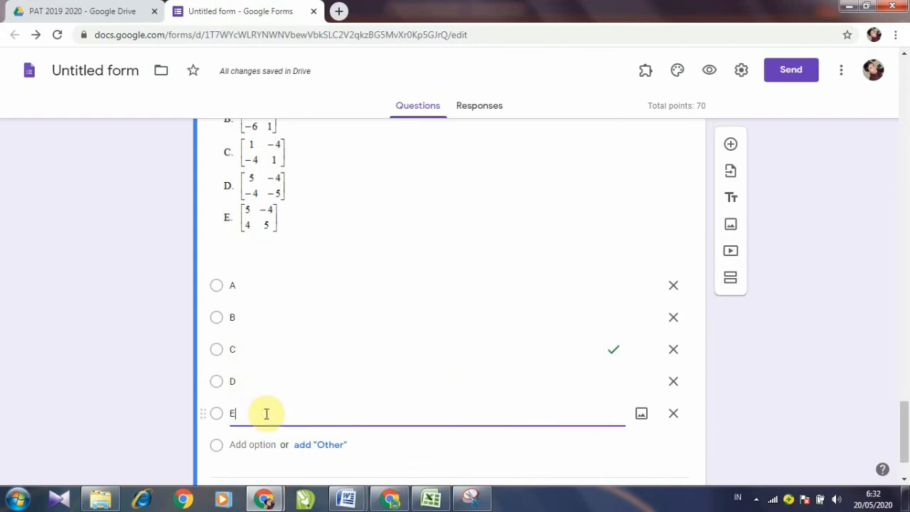
pyautogui.scroll(2, 268, 400)
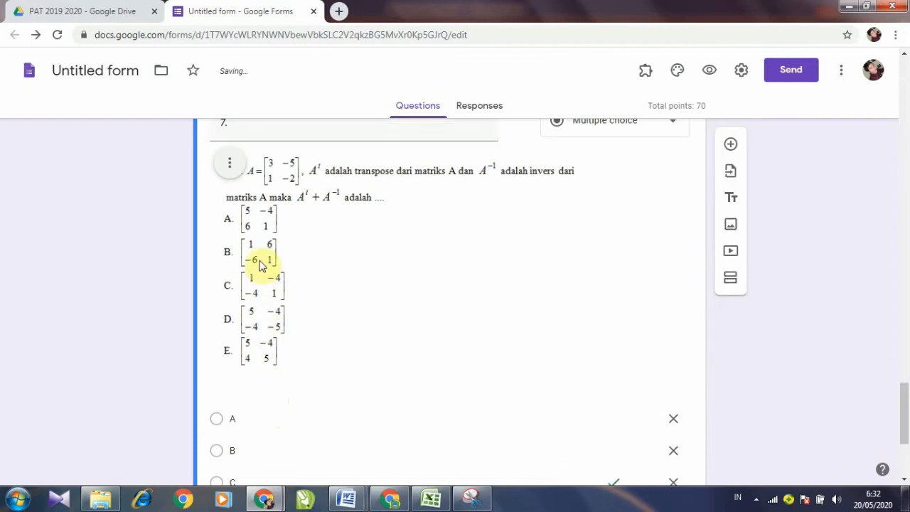
pyautogui.scroll(-1, 256, 187)
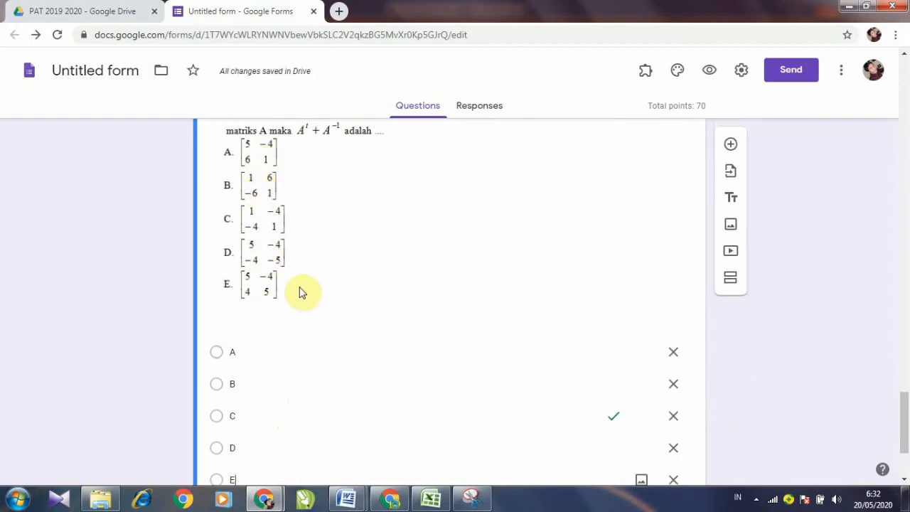
pyautogui.scroll(-2, 297, 317)
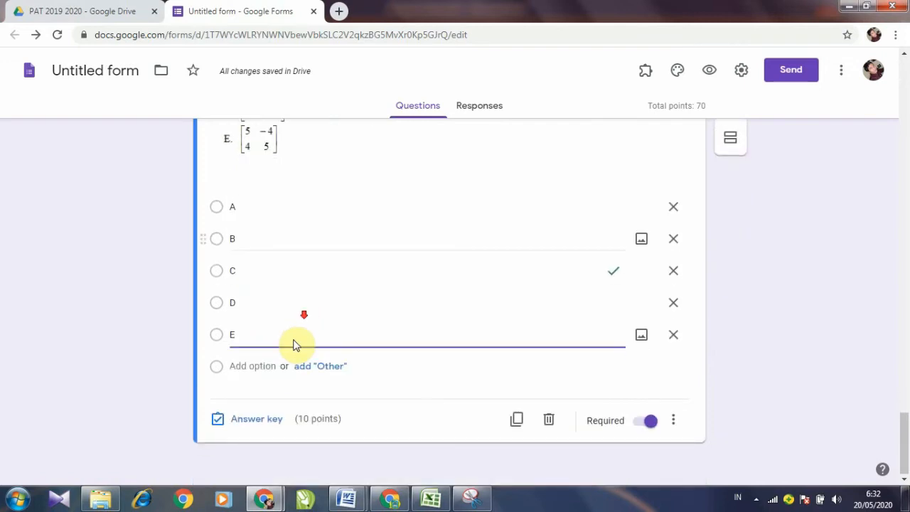
# Step: Change question 7's answer key so B is the correct answer instead of C
pyautogui.click(248, 422)
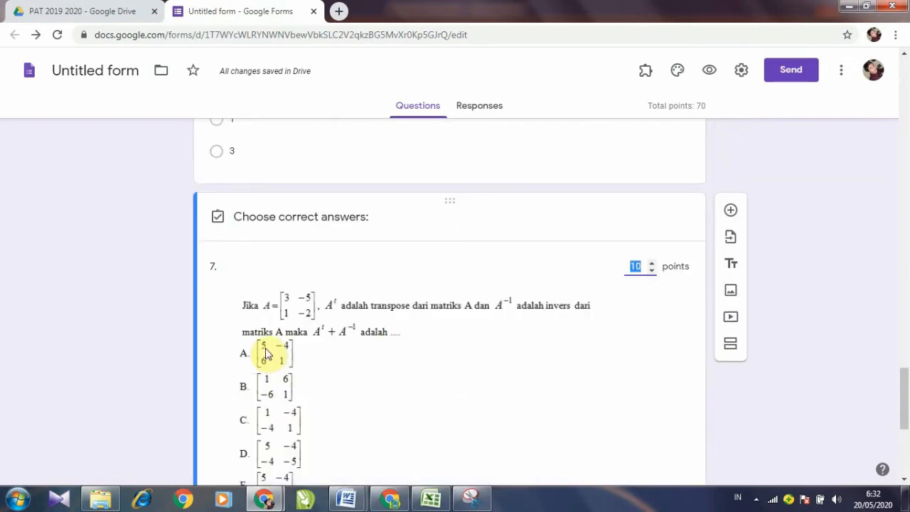
pyautogui.scroll(-2, 309, 324)
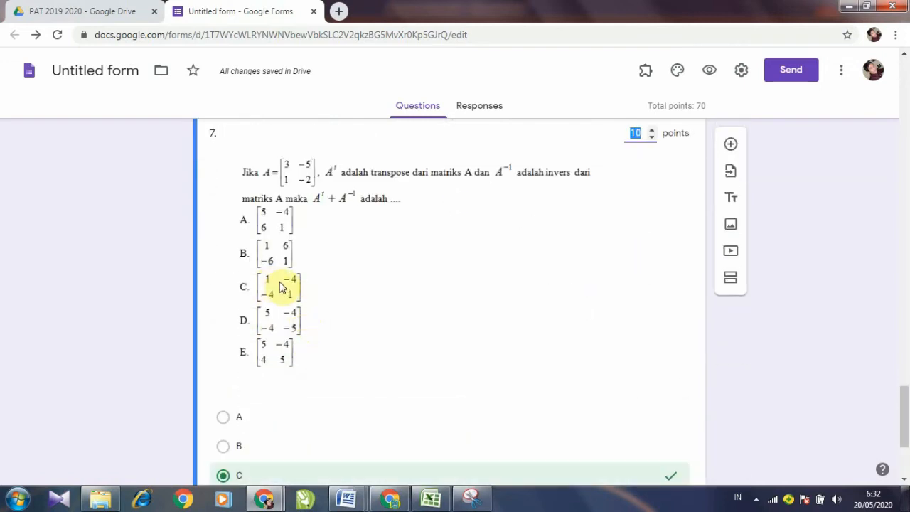
pyautogui.scroll(-1, 280, 291)
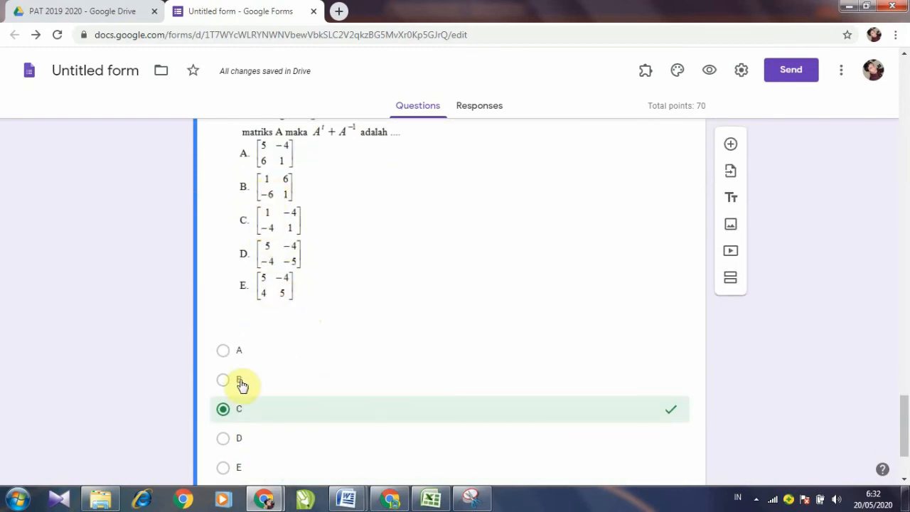
pyautogui.click(225, 380)
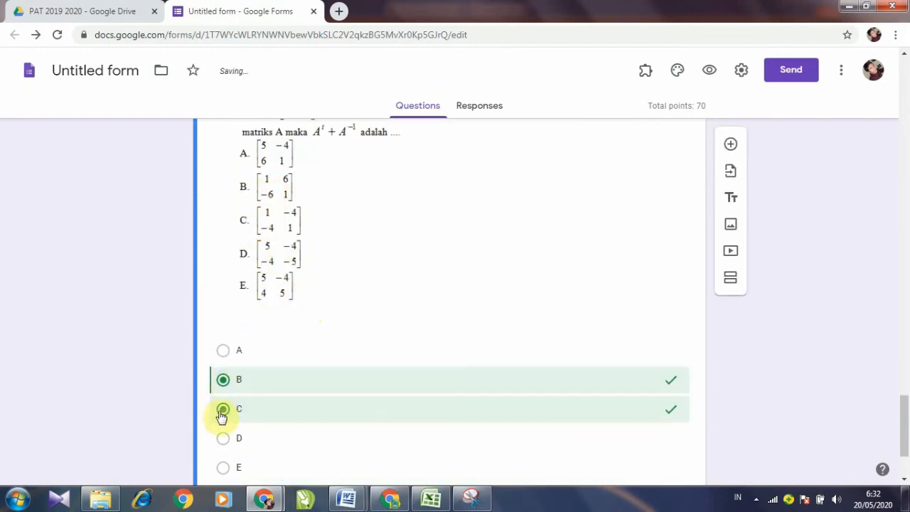
pyautogui.click(224, 411)
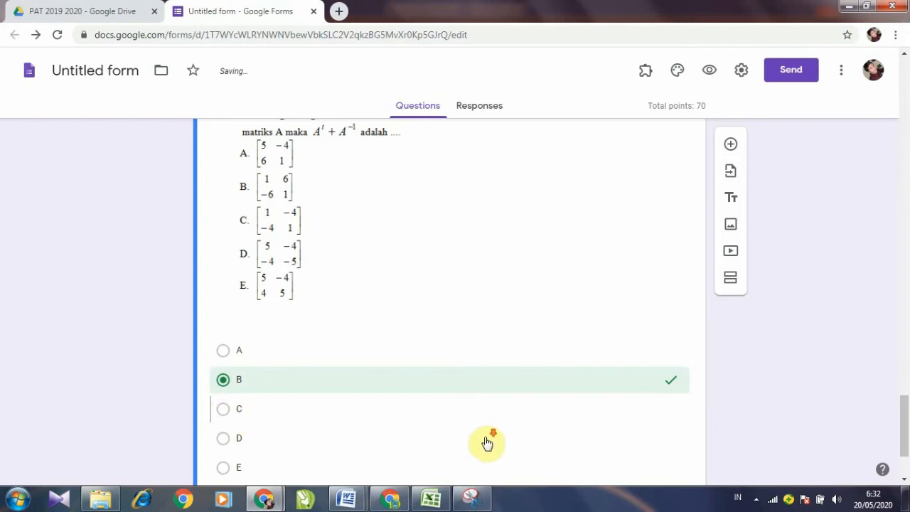
pyautogui.scroll(-2, 488, 439)
pyautogui.click(658, 422)
pyautogui.scroll(3, 657, 424)
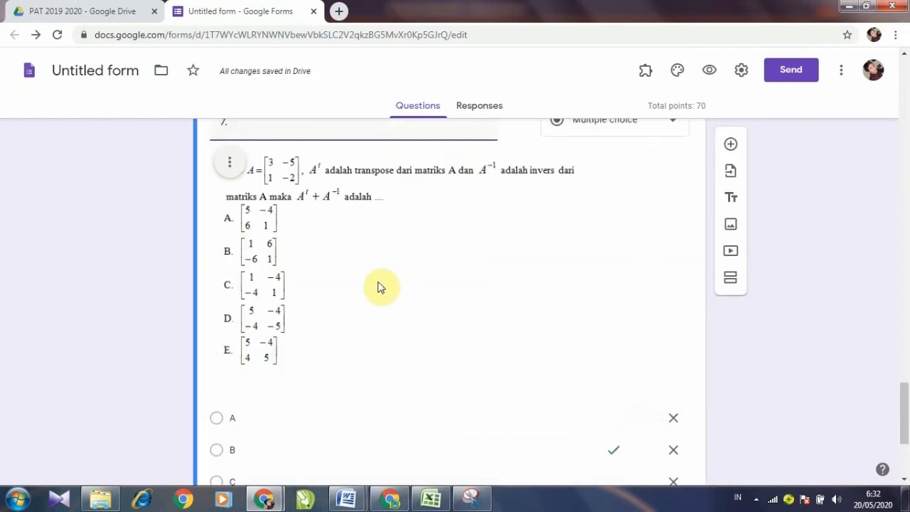
pyautogui.scroll(-2, 313, 279)
pyautogui.scroll(-1, 311, 277)
pyautogui.scroll(4, 311, 277)
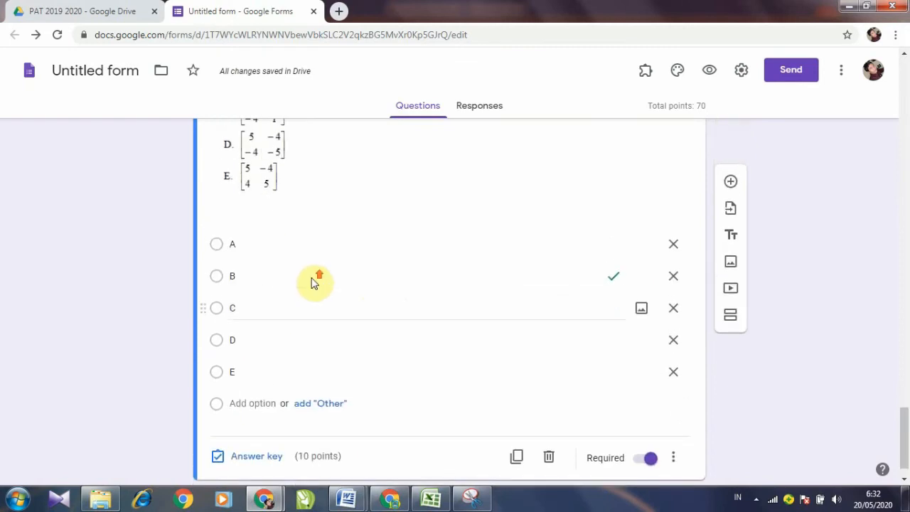
pyautogui.scroll(1, 335, 244)
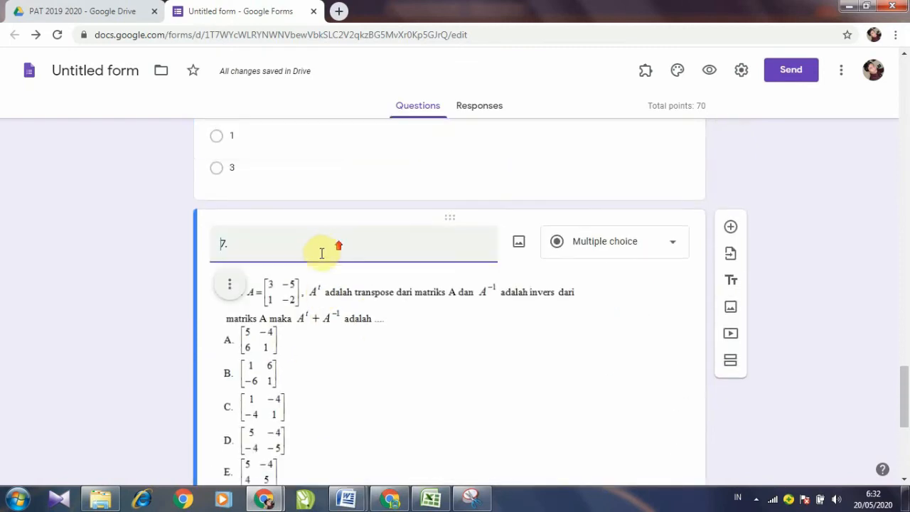
pyautogui.scroll(-1, 325, 285)
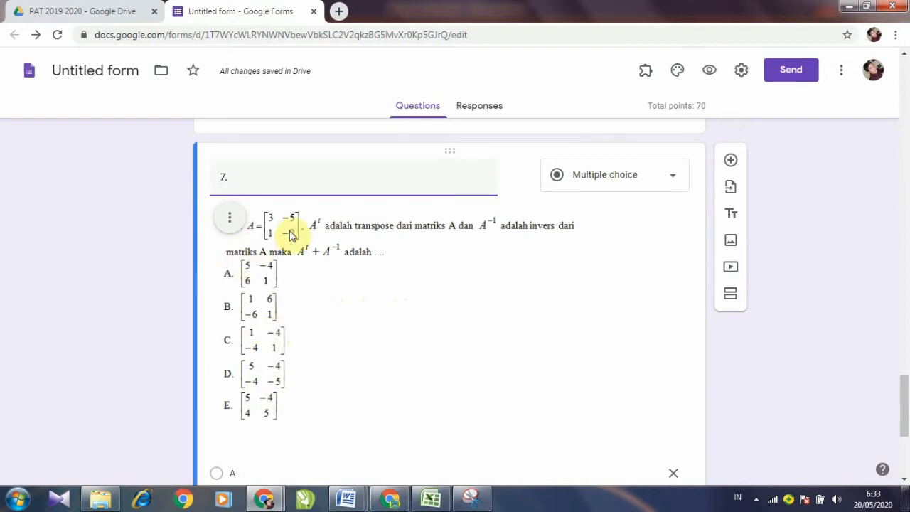
pyautogui.scroll(-2, 334, 266)
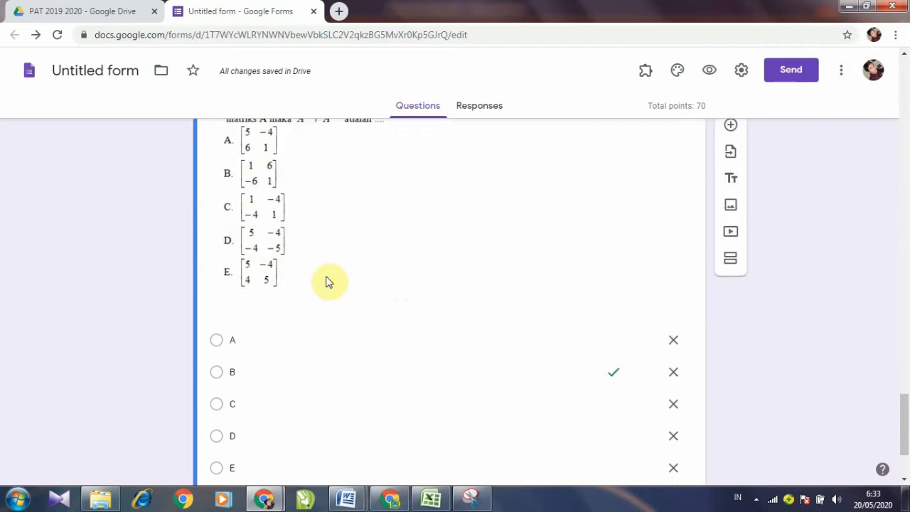
pyautogui.scroll(-2, 244, 414)
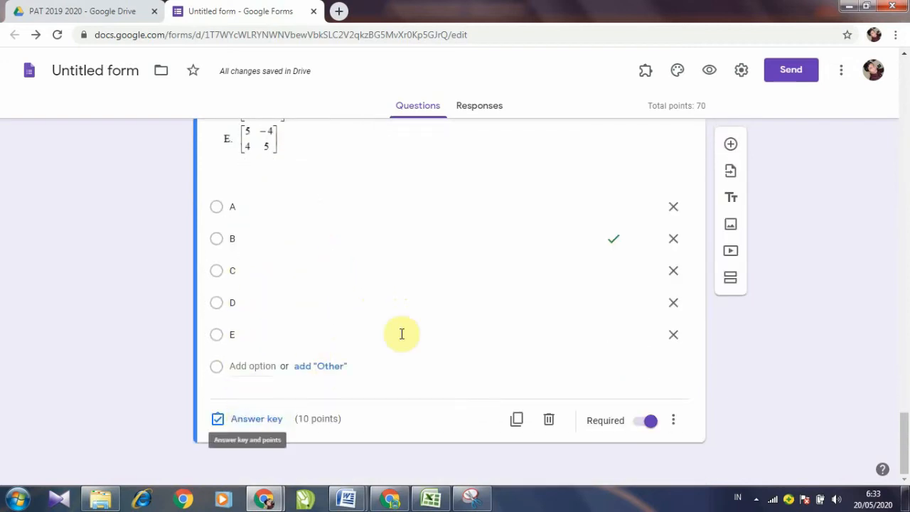
pyautogui.scroll(3, 438, 332)
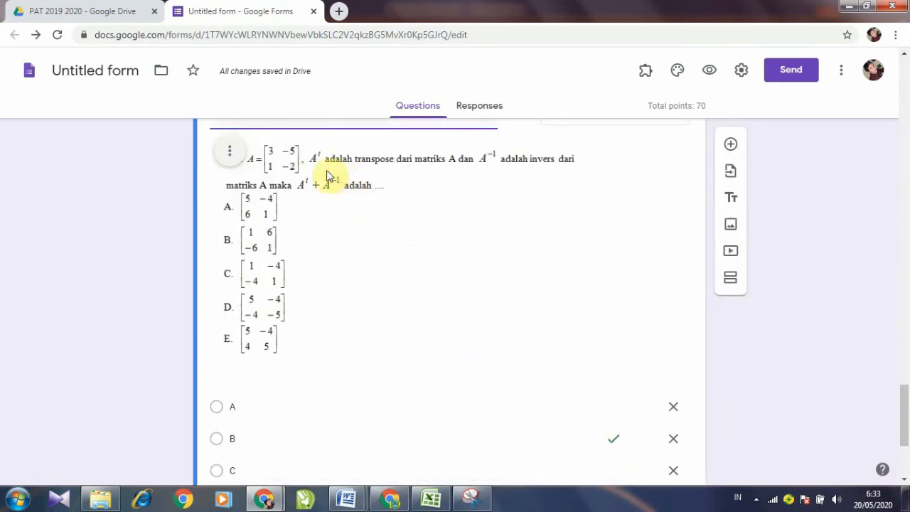
pyautogui.click(346, 498)
pyautogui.click(391, 446)
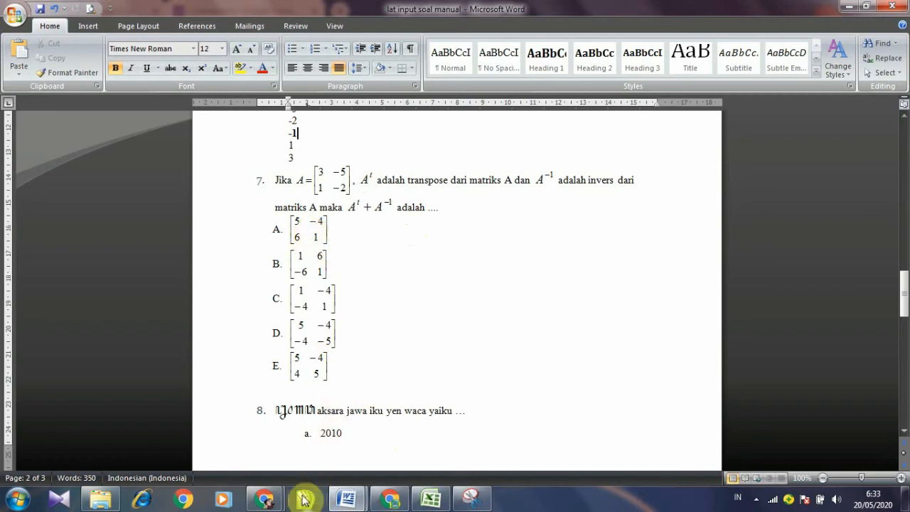
pyautogui.moveTo(271, 498)
pyautogui.click(316, 431)
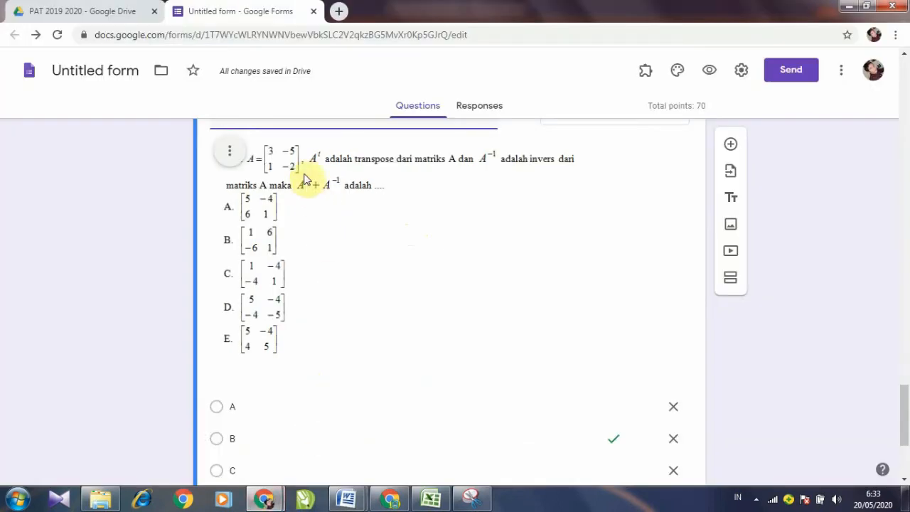
pyautogui.scroll(-2, 319, 333)
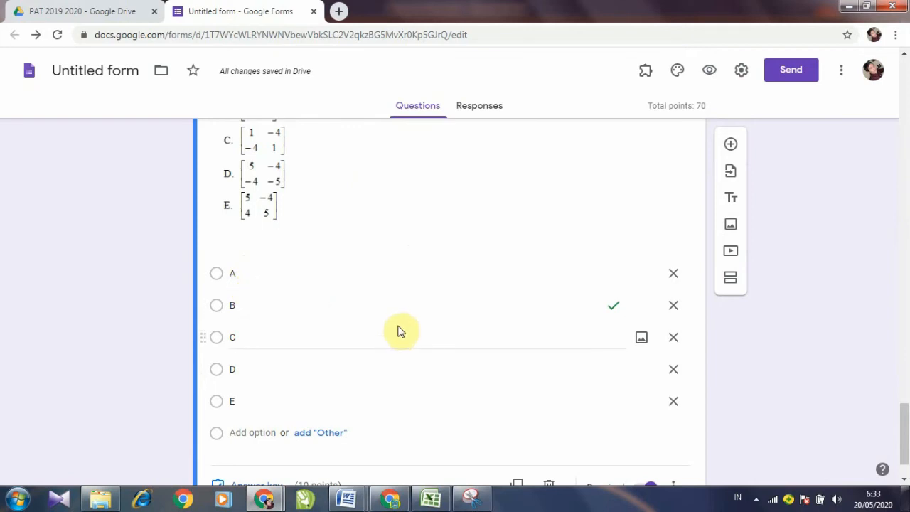
pyautogui.scroll(2, 400, 332)
pyautogui.scroll(-2, 298, 250)
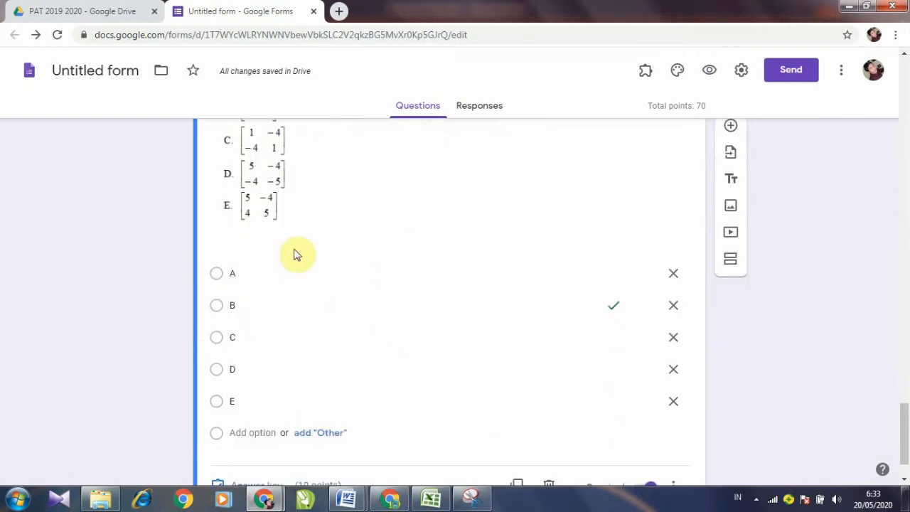
pyautogui.scroll(2, 298, 255)
# Step: Remove question 7's matrix image and options A–D, then bring the 'lat input soal manual' Word document forward
pyautogui.click(233, 155)
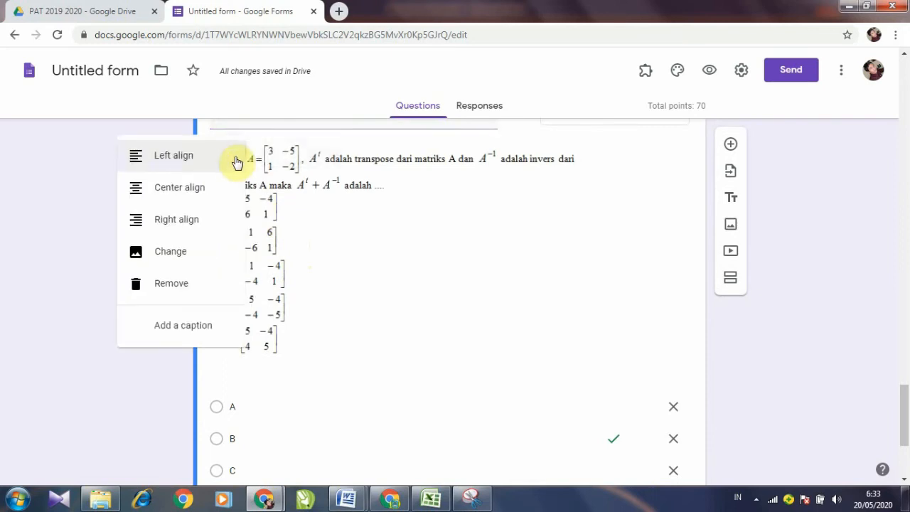
pyautogui.click(188, 288)
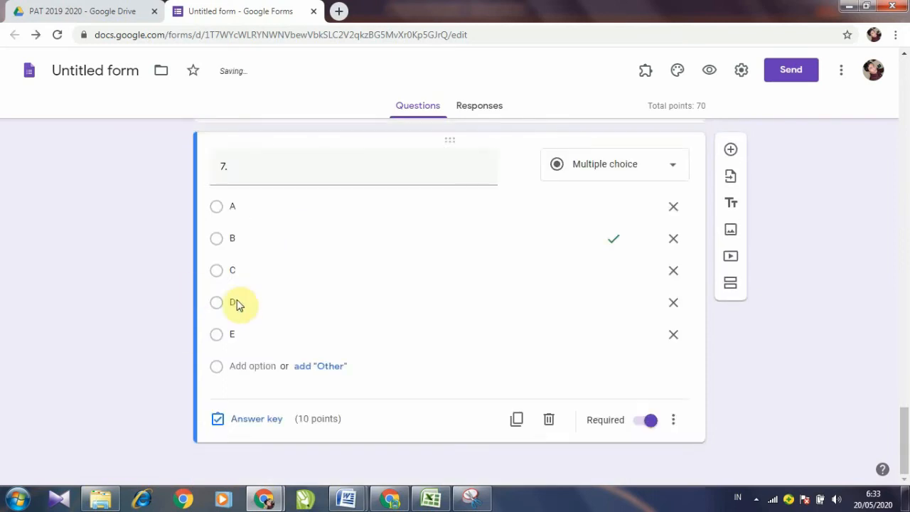
pyautogui.click(674, 207)
pyautogui.click(673, 239)
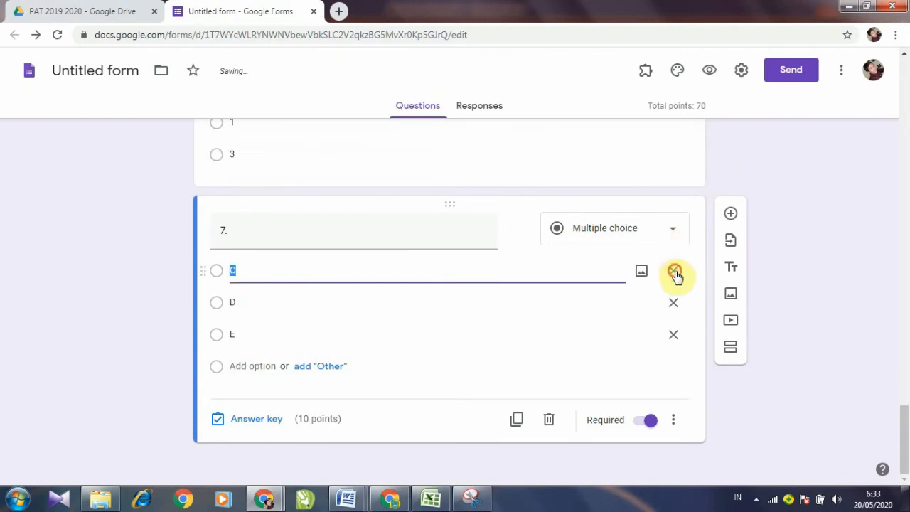
pyautogui.click(673, 271)
pyautogui.click(674, 307)
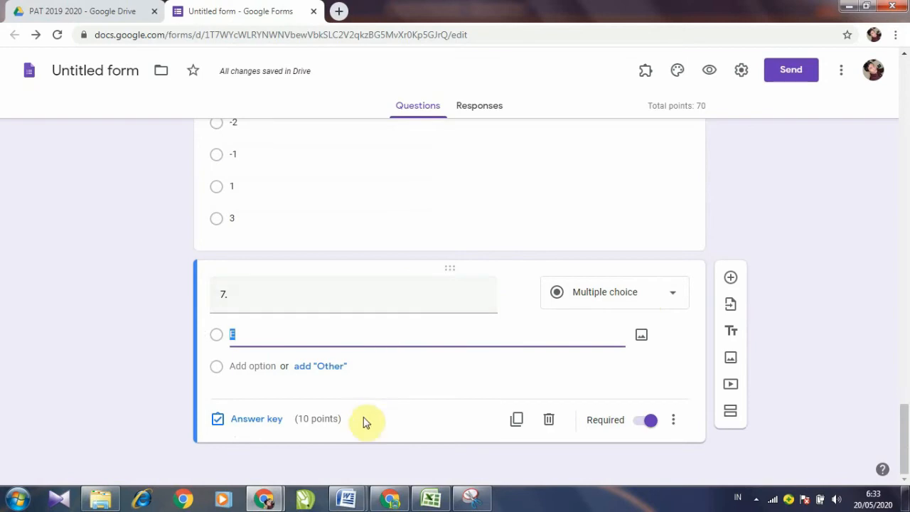
pyautogui.click(348, 498)
pyautogui.click(412, 450)
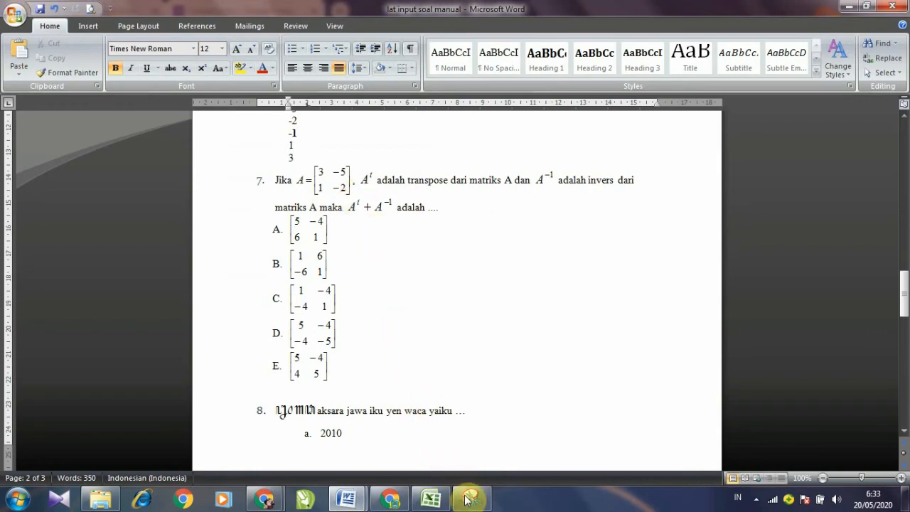
# Step: Snip question 7's matrix stem text, save it as NO 7.PNG in Pictures, and return to the form
pyautogui.moveTo(472, 495)
pyautogui.click(460, 409)
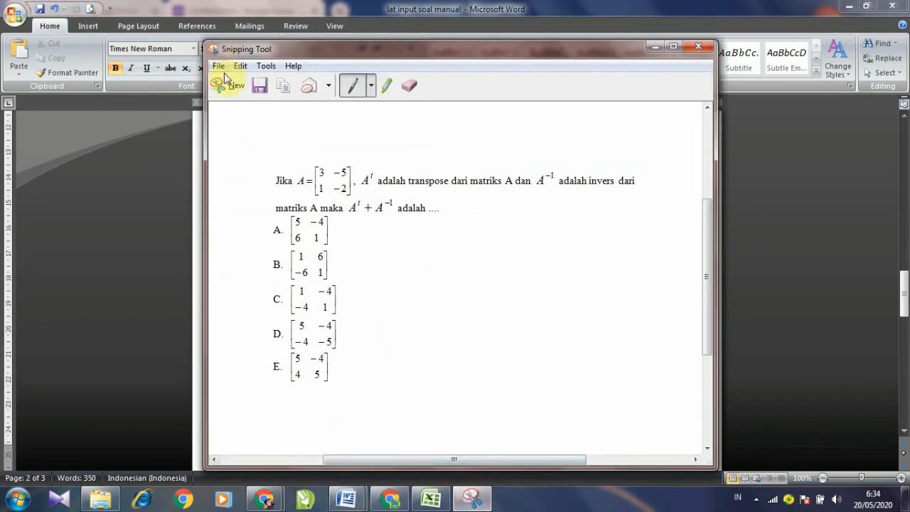
pyautogui.click(231, 86)
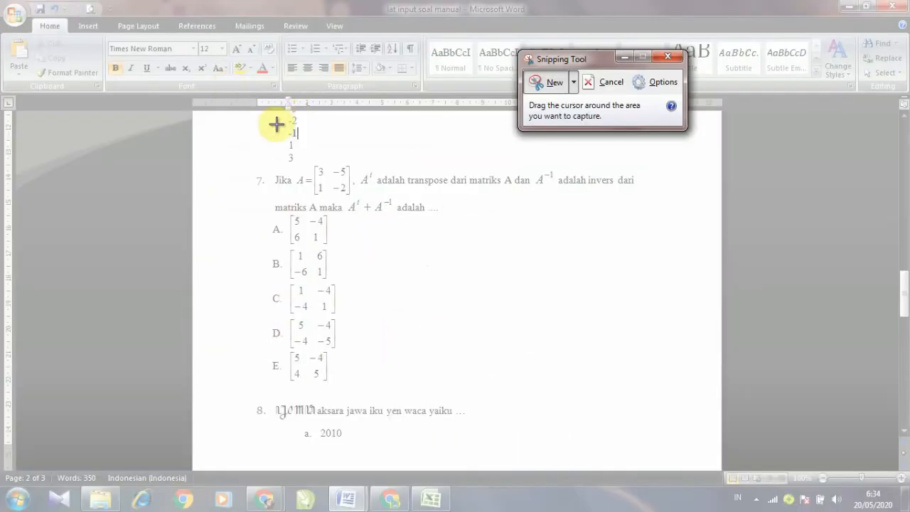
pyautogui.moveTo(272, 166); pyautogui.dragTo(638, 214)
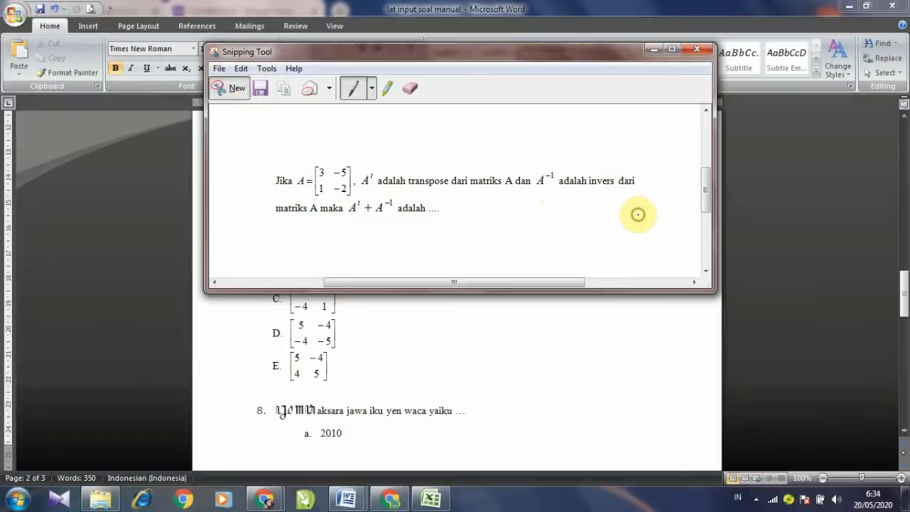
pyautogui.click(262, 88)
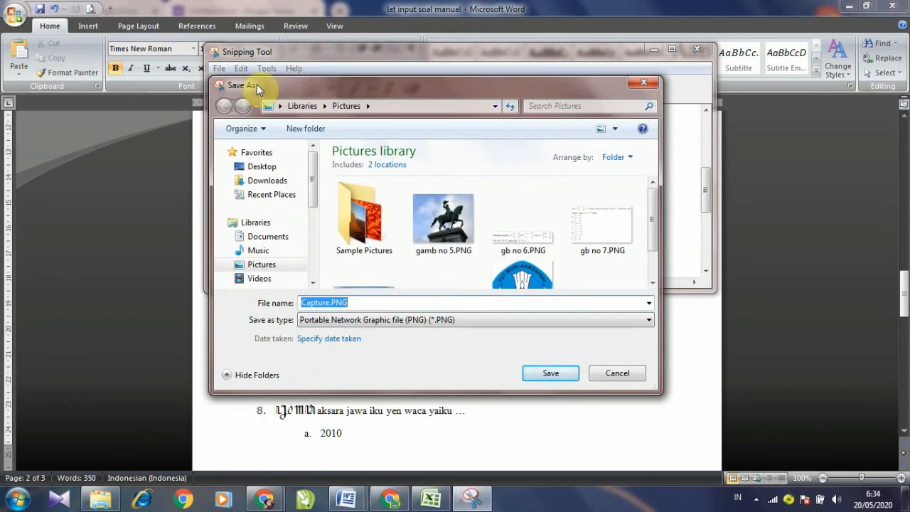
pyautogui.write('NO 7')
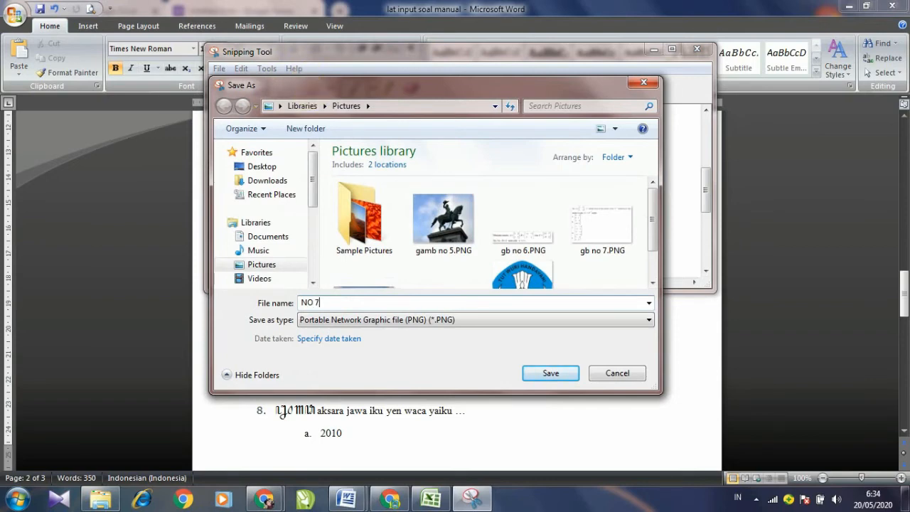
pyautogui.click(555, 373)
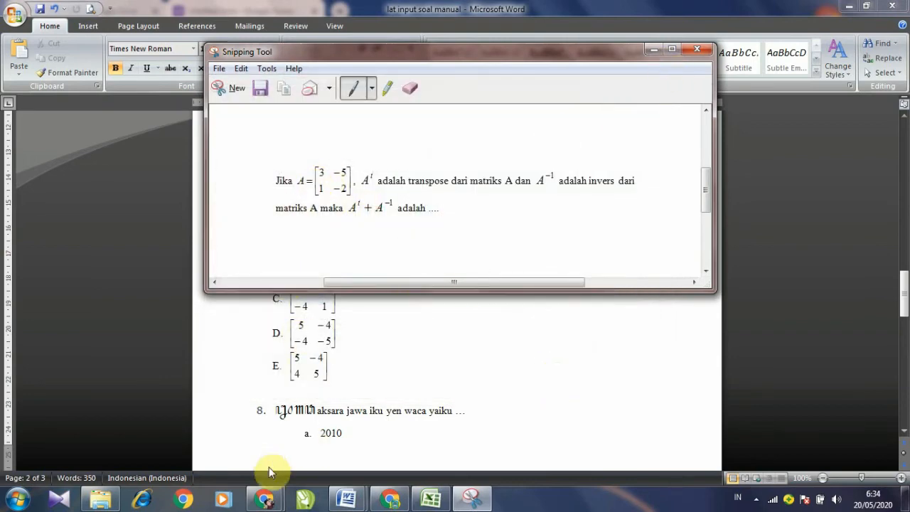
pyautogui.moveTo(266, 498)
pyautogui.click(348, 459)
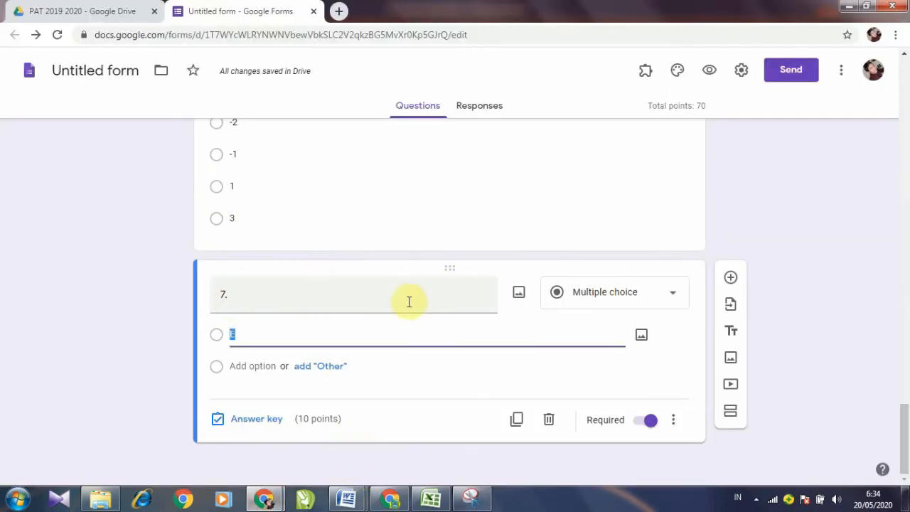
# Step: Insert the NO 7.PNG snip as question 7's image
pyautogui.click(519, 295)
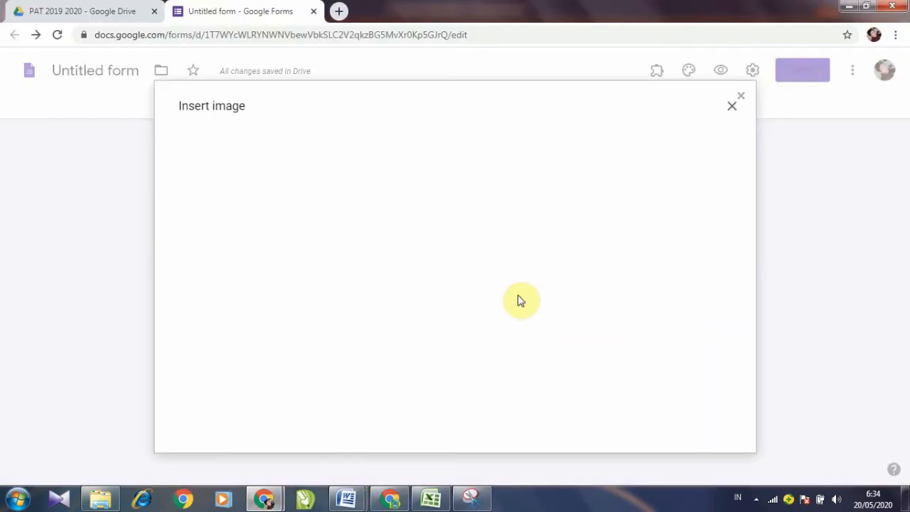
pyautogui.click(455, 350)
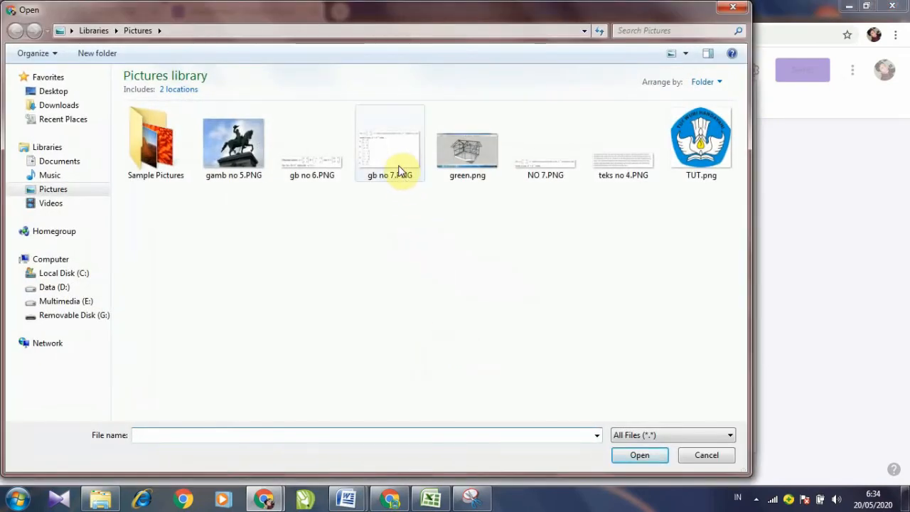
pyautogui.click(394, 156)
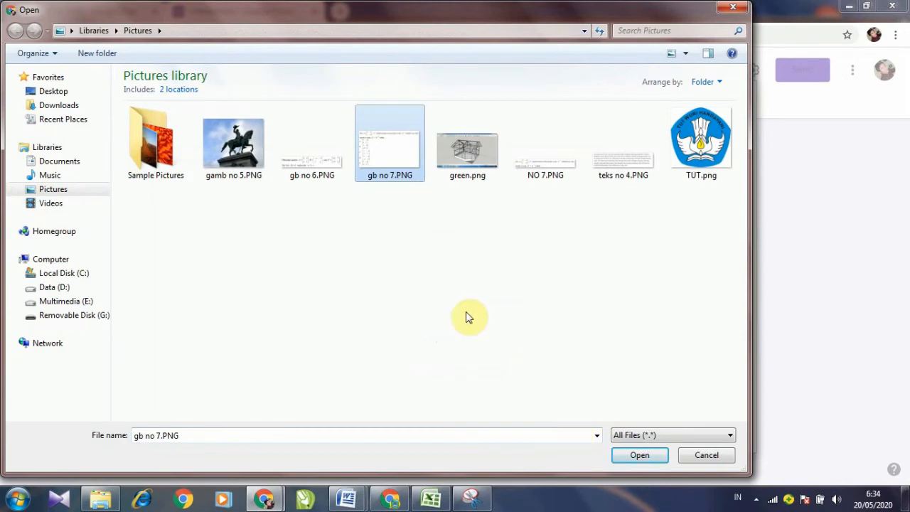
pyautogui.click(544, 170)
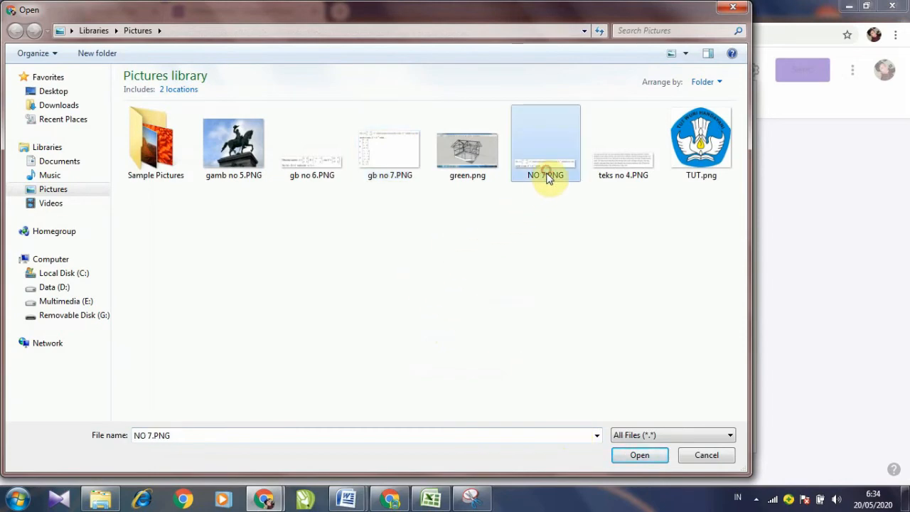
pyautogui.click(641, 455)
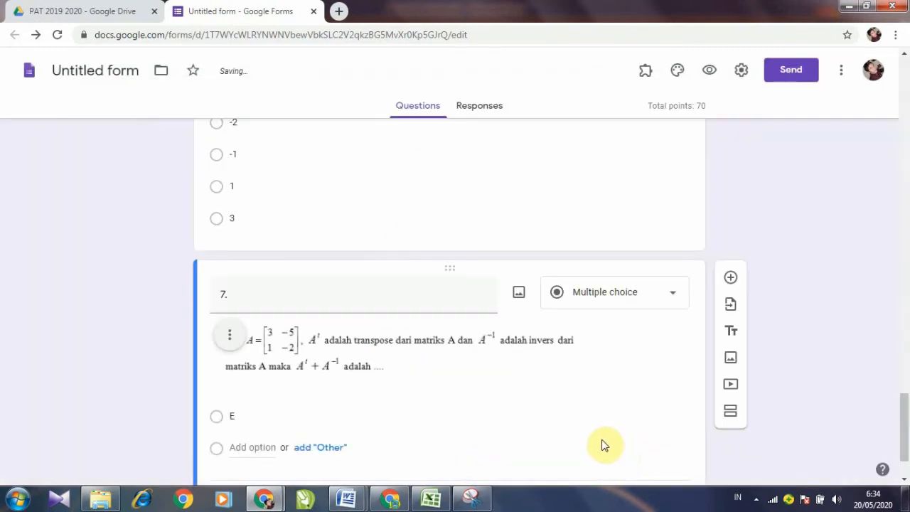
# Step: Switch back to the Word quiz questions document
pyautogui.scroll(-1, 483, 356)
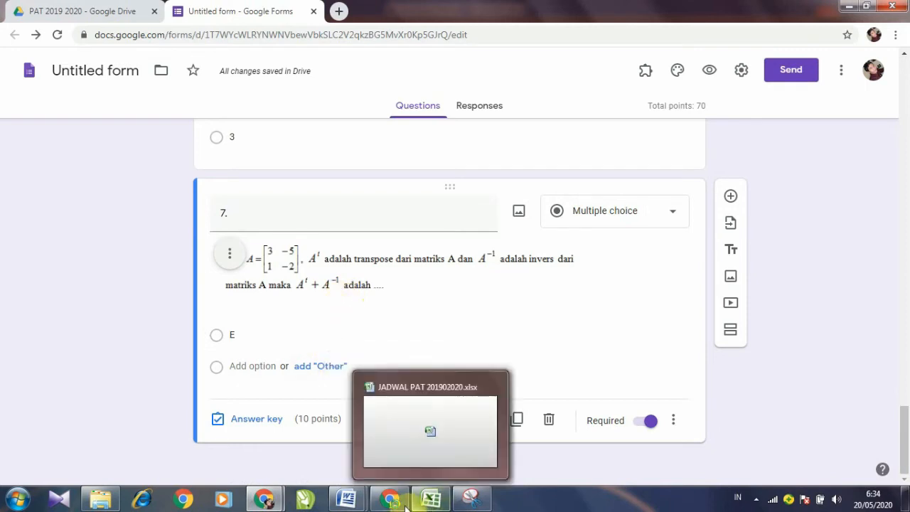
pyautogui.moveTo(346, 498)
pyautogui.click(407, 446)
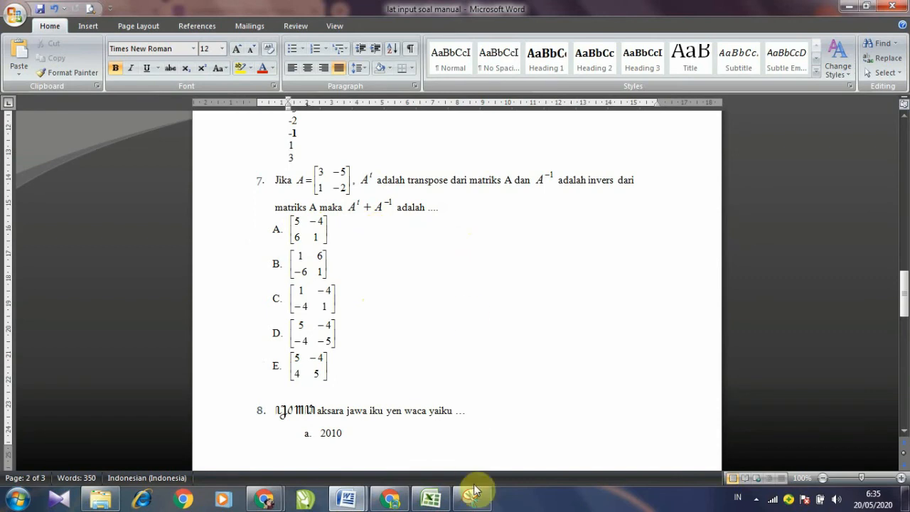
# Step: Move the Snipping Tool aside and save option A's matrix snip as 7A
pyautogui.click(472, 507)
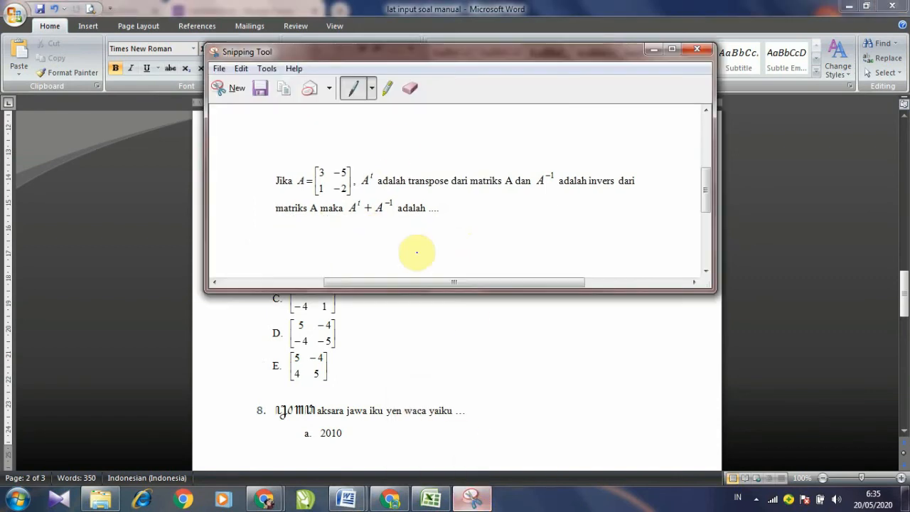
pyautogui.moveTo(391, 50); pyautogui.dragTo(629, 69)
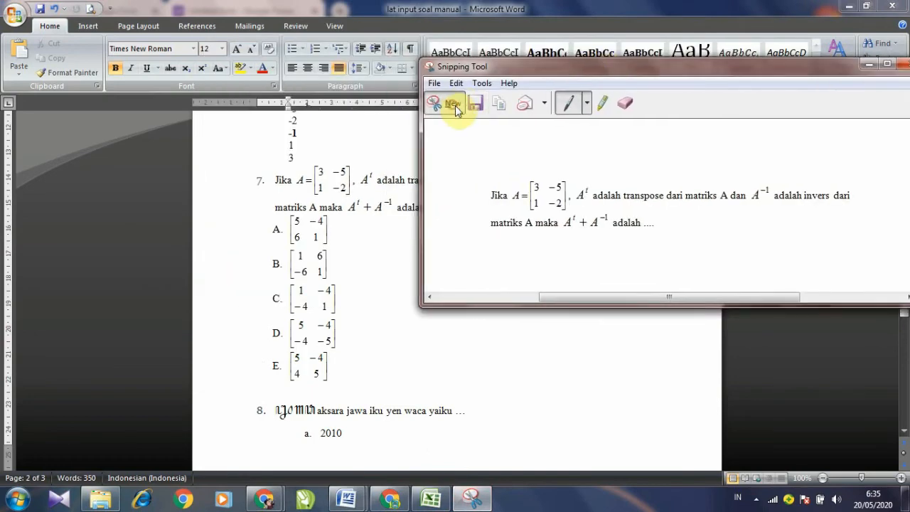
pyautogui.click(454, 104)
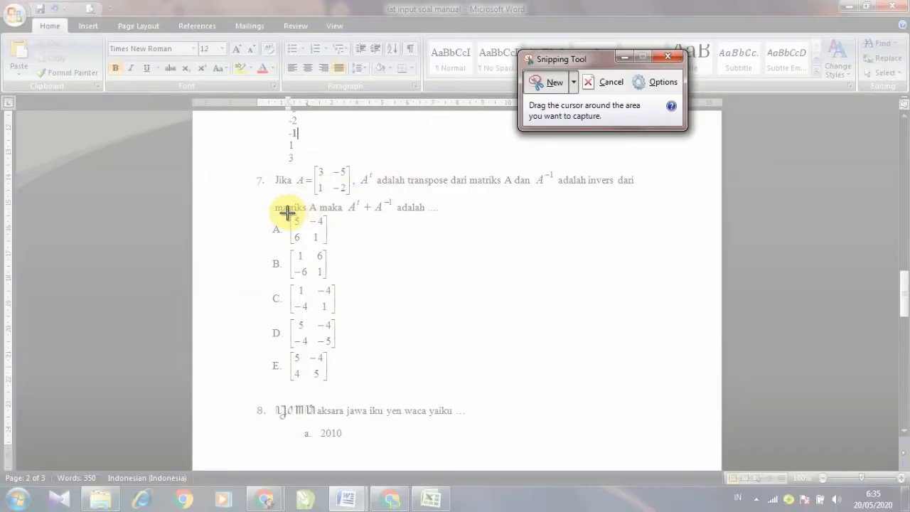
pyautogui.moveTo(286, 212); pyautogui.dragTo(330, 248)
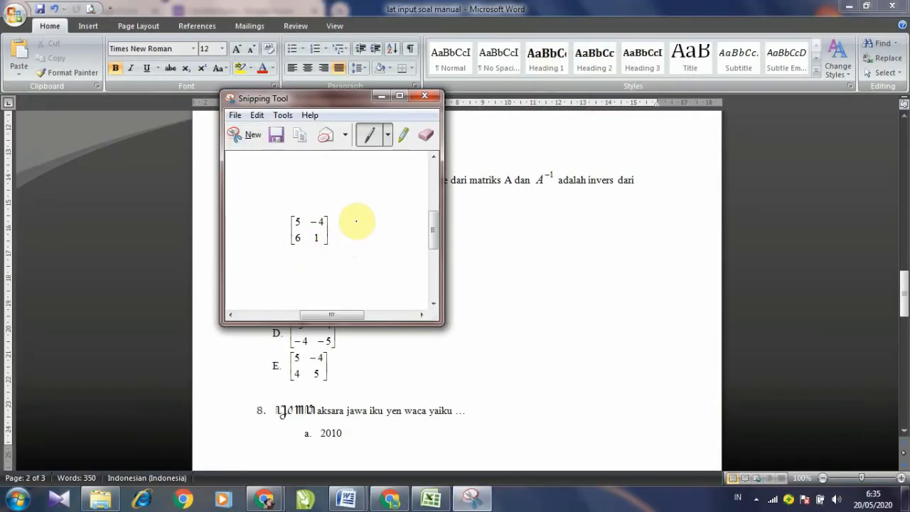
pyautogui.click(276, 135)
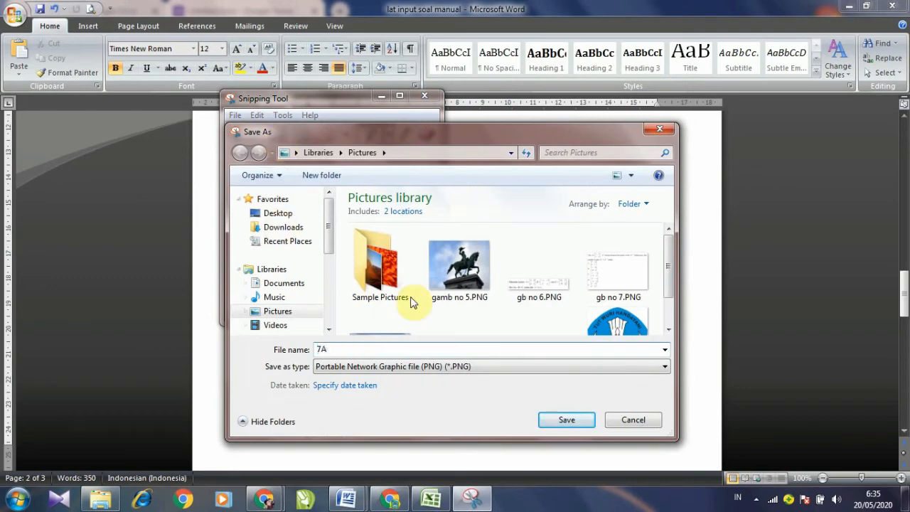
pyautogui.click(567, 420)
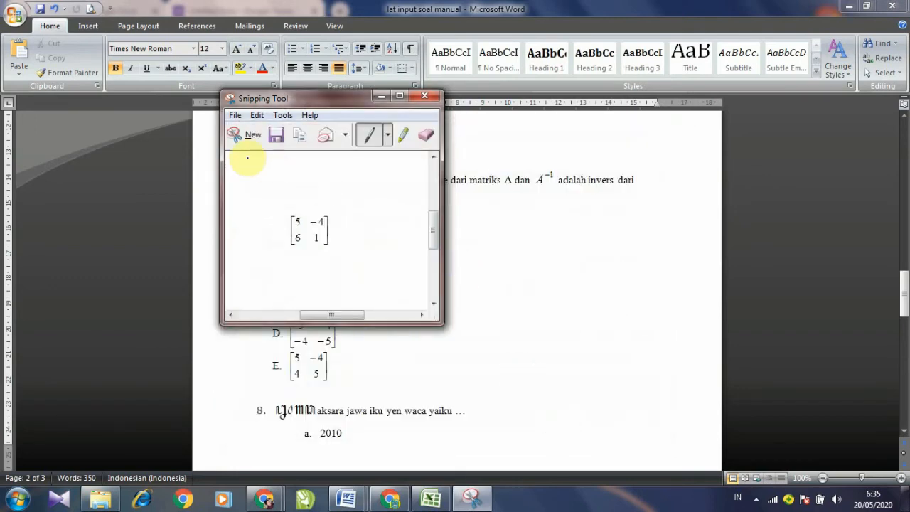
# Step: Snip the option B and option C matrices and save them as 7B and 7C
pyautogui.click(238, 136)
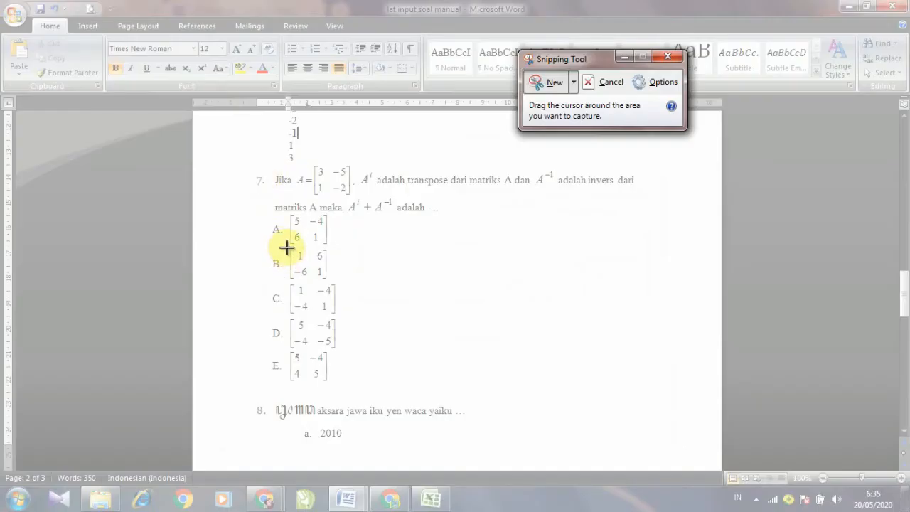
pyautogui.moveTo(287, 246); pyautogui.dragTo(329, 282)
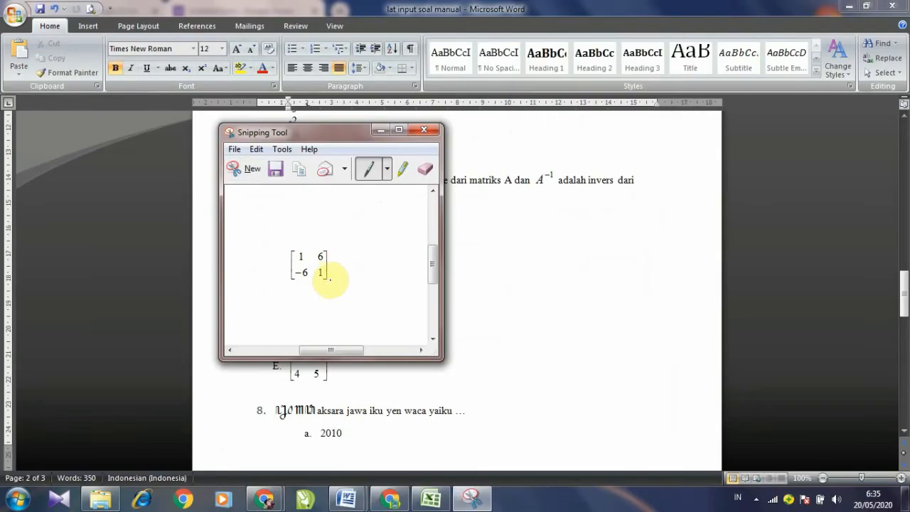
pyautogui.click(276, 174)
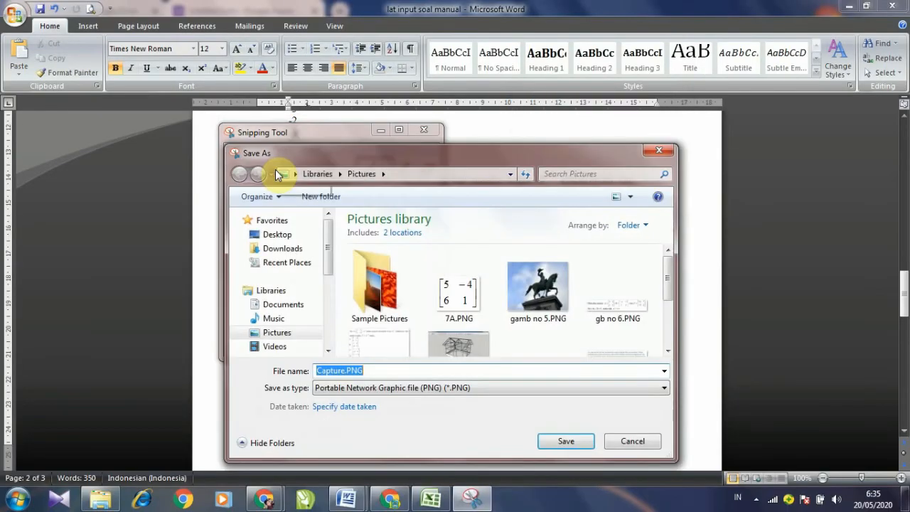
pyautogui.write('7B')
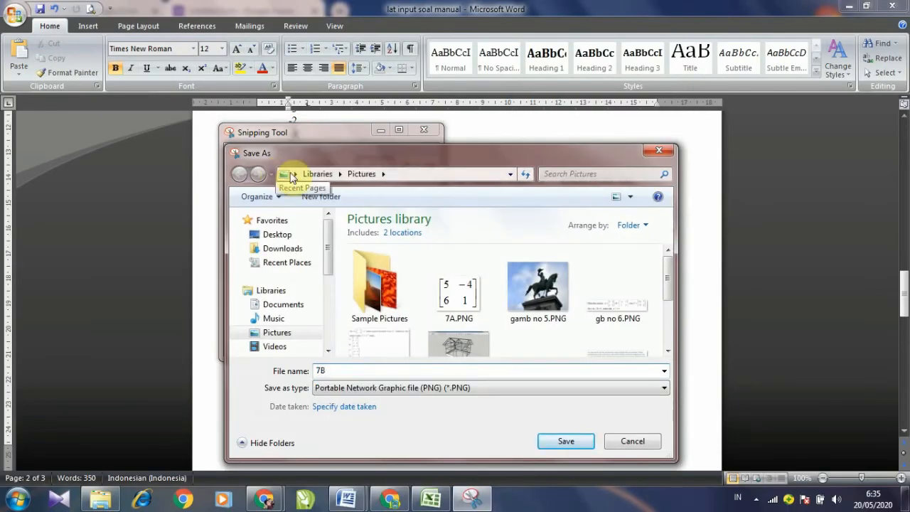
pyautogui.click(545, 442)
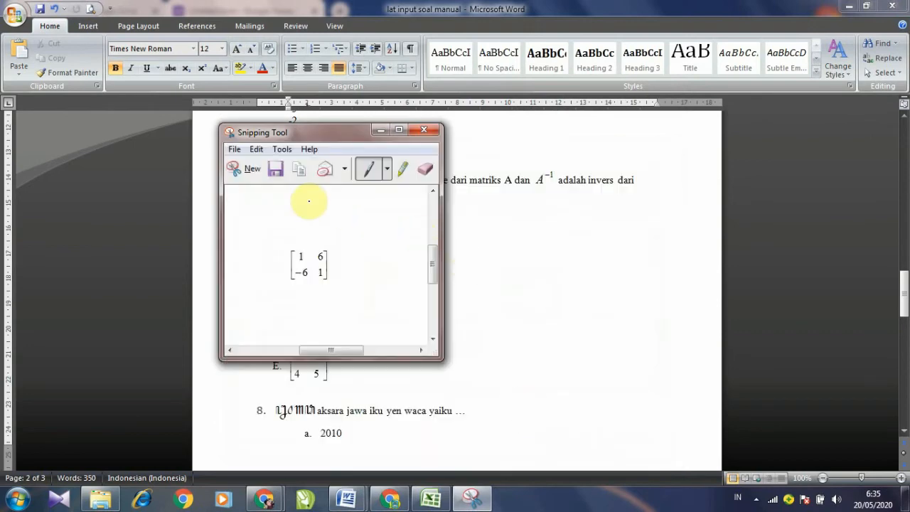
pyautogui.click(249, 172)
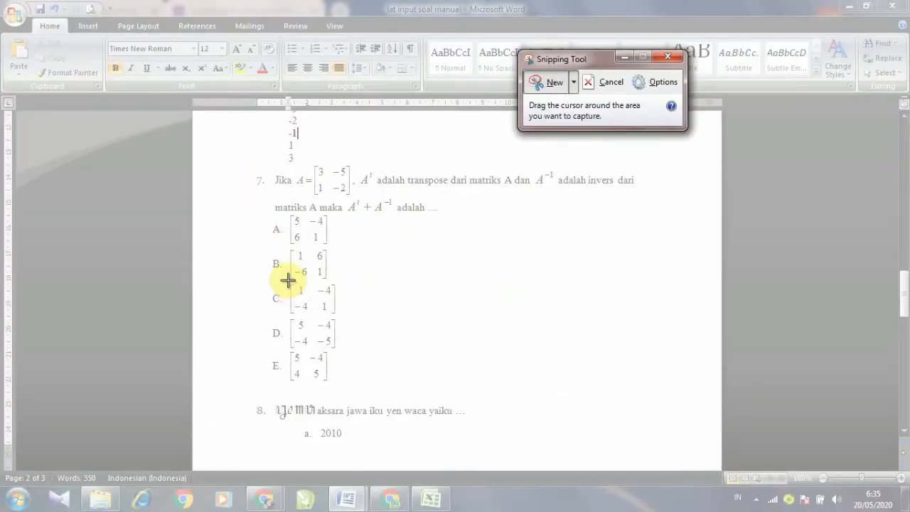
pyautogui.moveTo(288, 282); pyautogui.dragTo(338, 314)
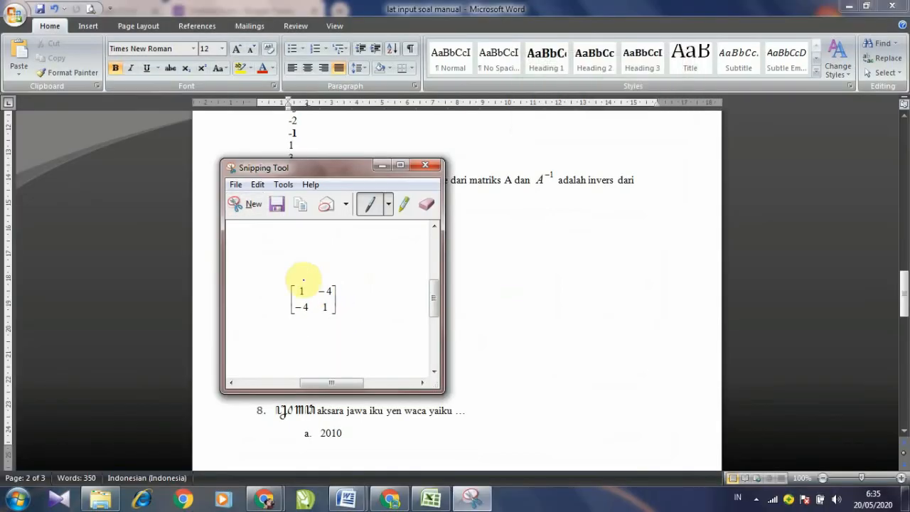
pyautogui.click(277, 208)
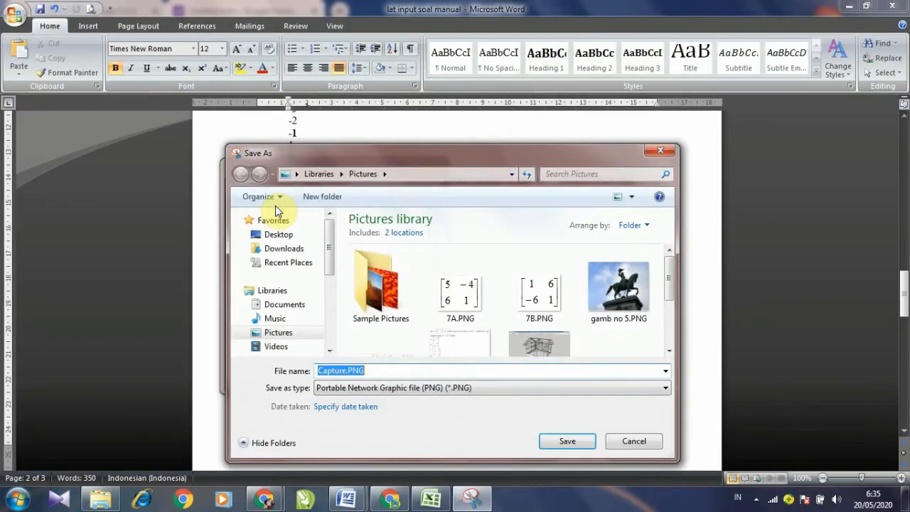
pyautogui.write('7C')
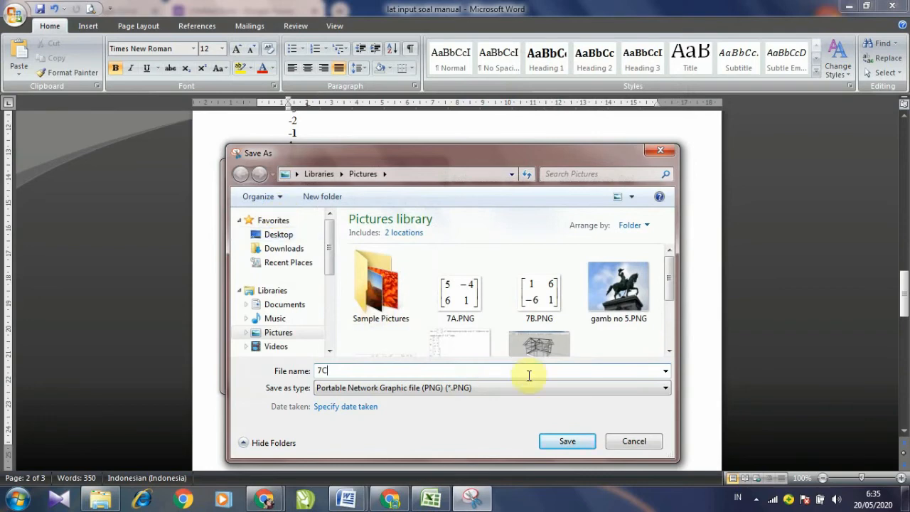
pyautogui.click(566, 441)
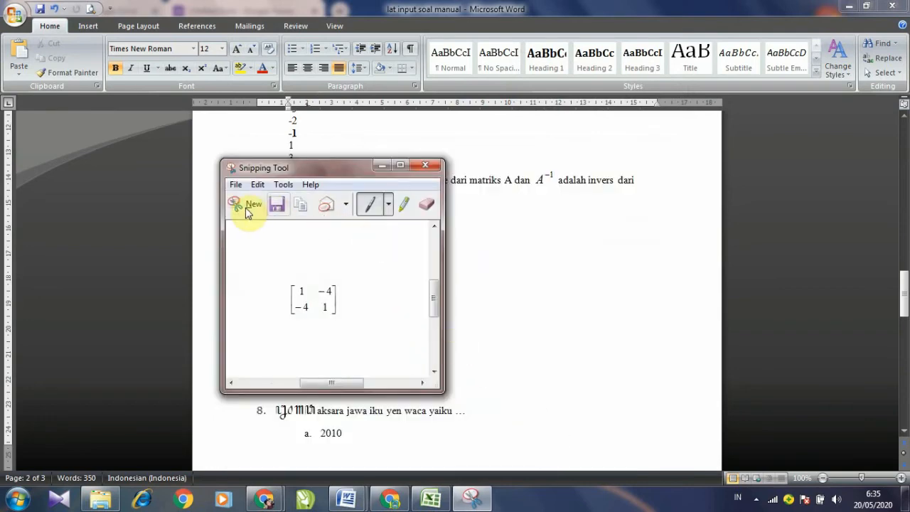
# Step: Snip the option D and E matrices as 7D and 7E, then return to Google Forms
pyautogui.click(242, 206)
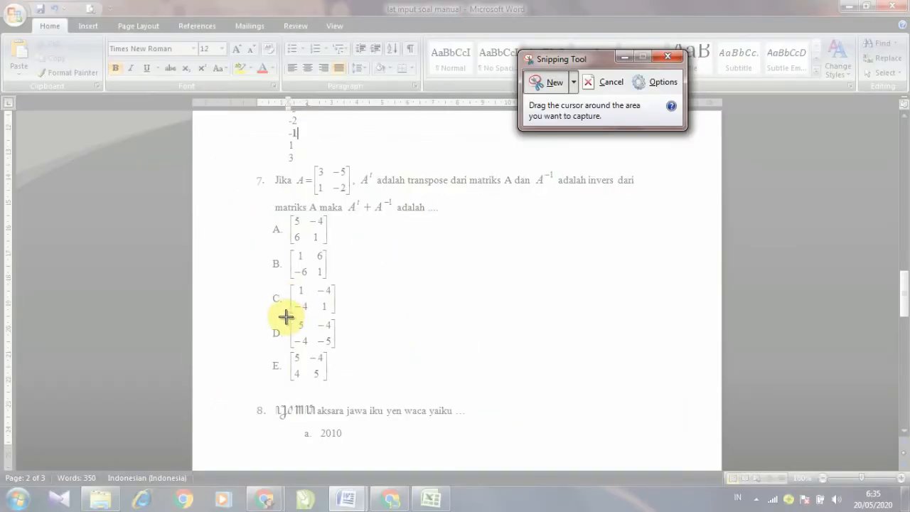
pyautogui.moveTo(286, 317); pyautogui.dragTo(340, 350)
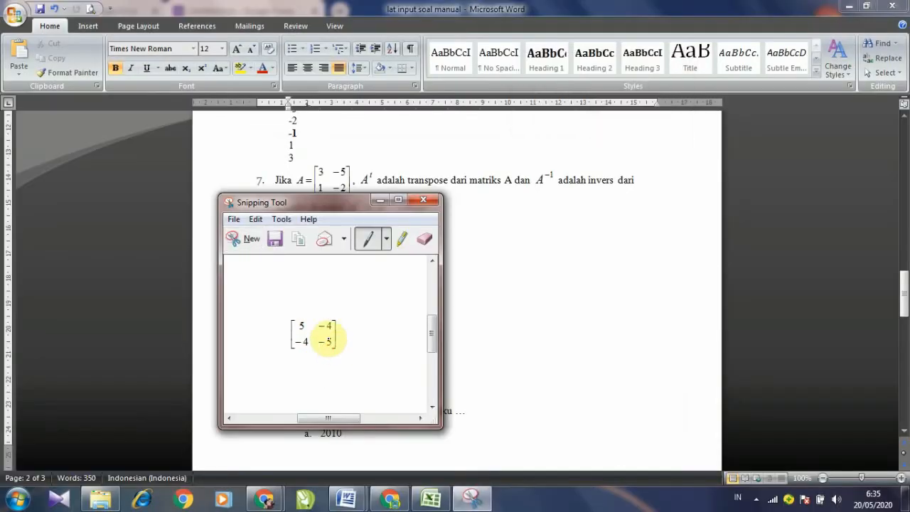
pyautogui.click(278, 241)
pyautogui.write('7')
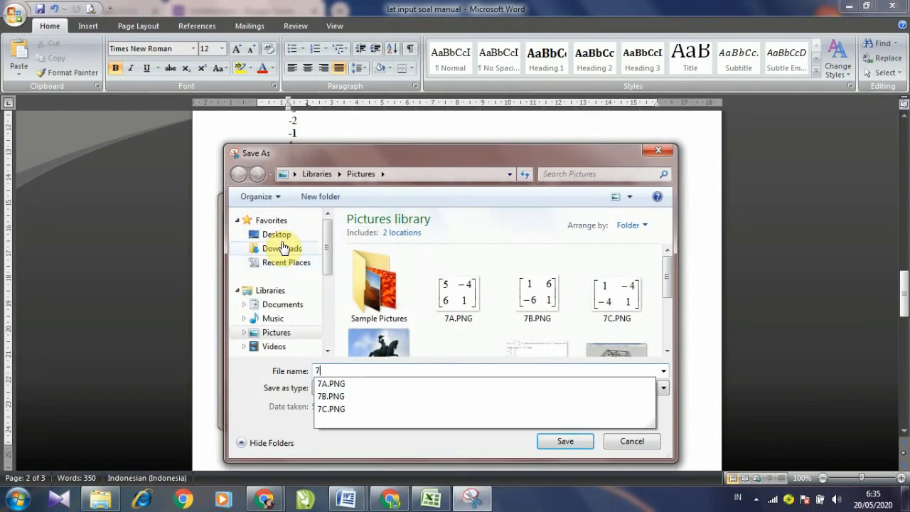
pyautogui.write('D')
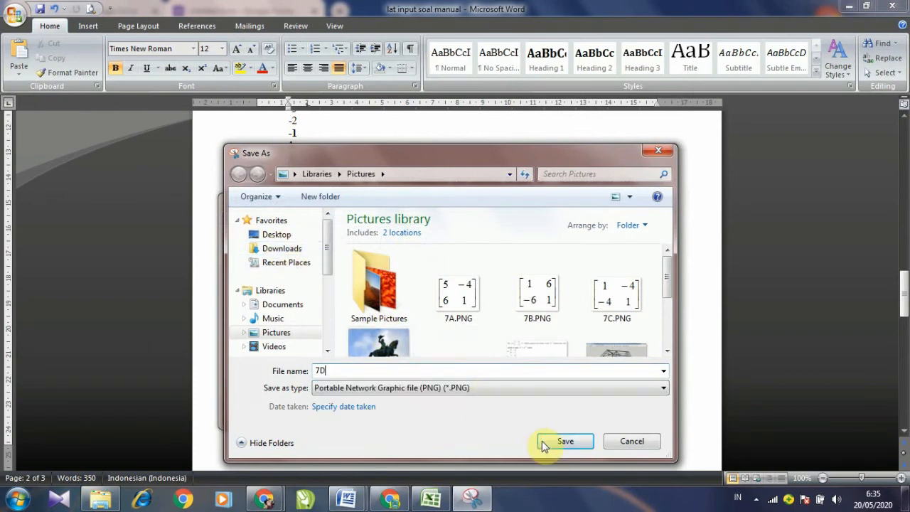
pyautogui.click(545, 444)
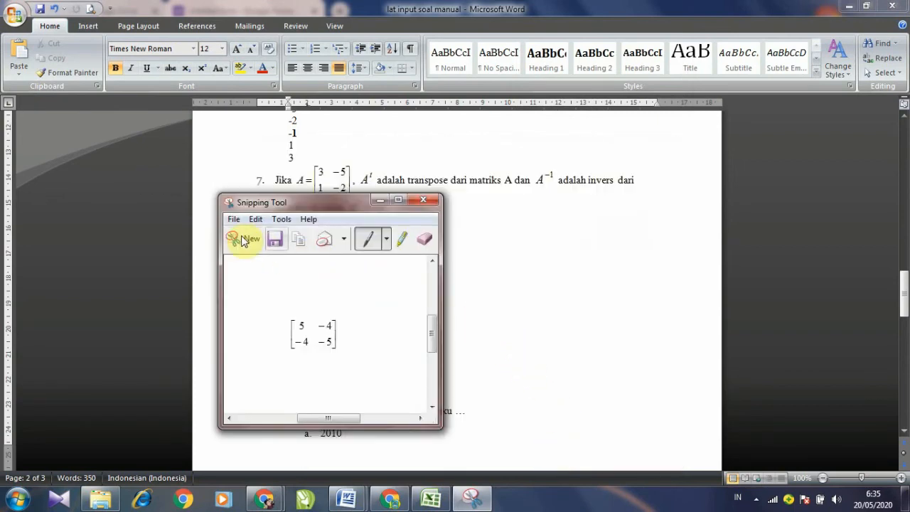
pyautogui.click(244, 240)
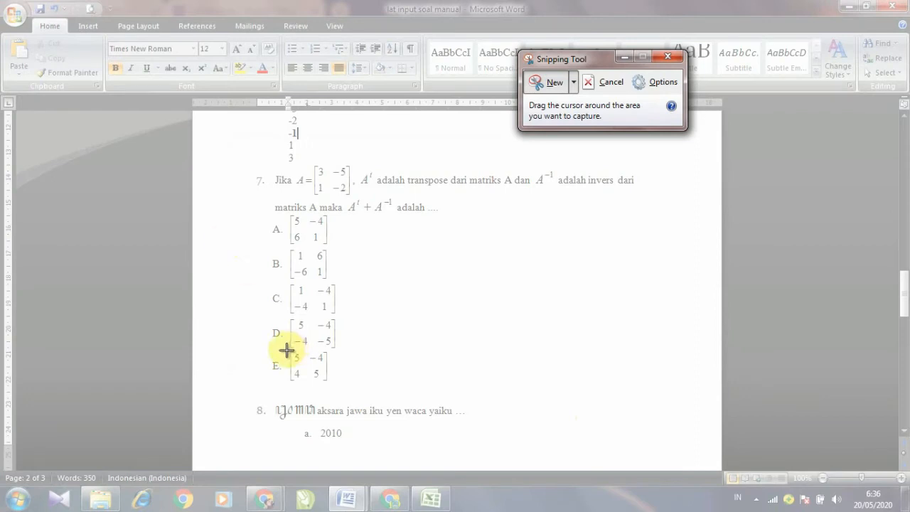
pyautogui.moveTo(288, 351); pyautogui.dragTo(328, 384)
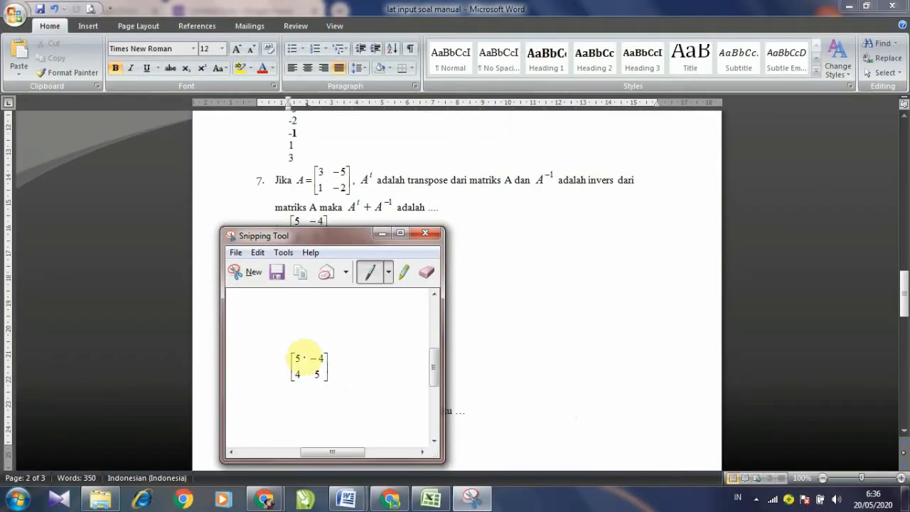
pyautogui.click(278, 279)
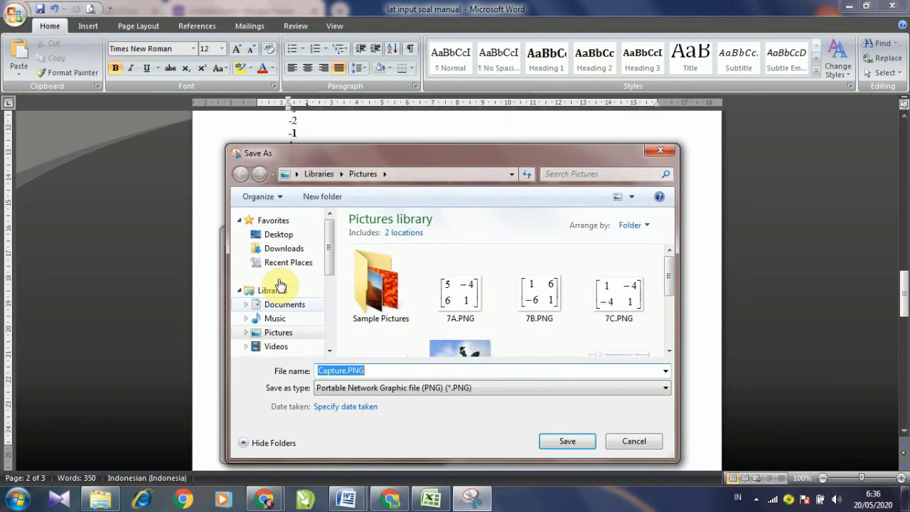
pyautogui.write('7E')
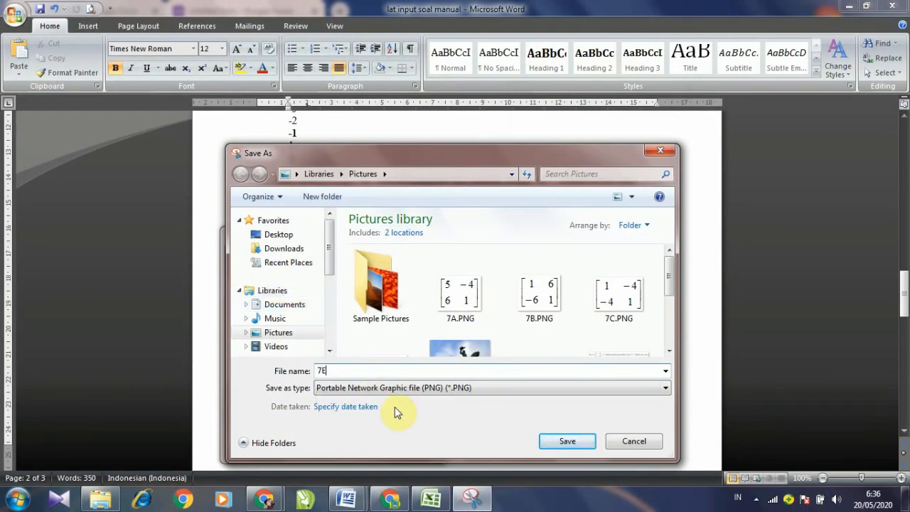
pyautogui.click(562, 441)
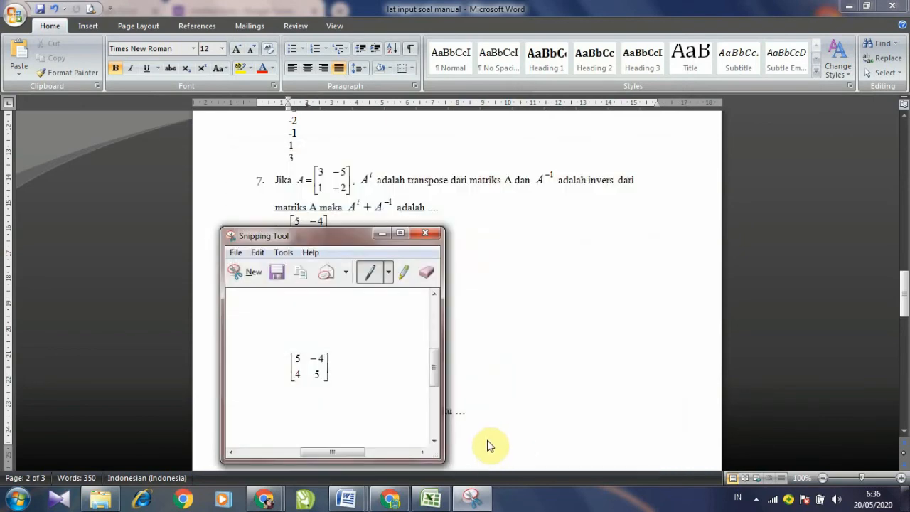
pyautogui.moveTo(265, 498)
pyautogui.click(344, 458)
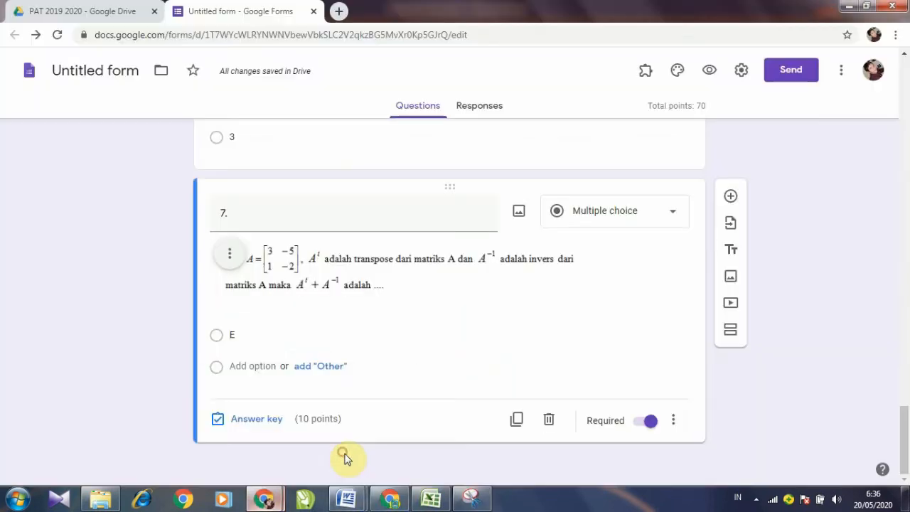
# Step: Give question 7's first answer option the 7A.PNG matrix image
pyautogui.click(266, 334)
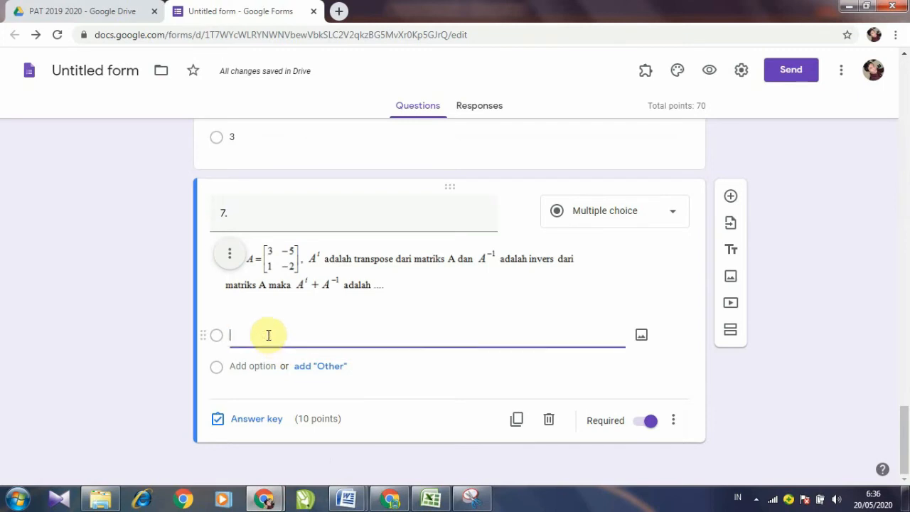
pyautogui.click(643, 337)
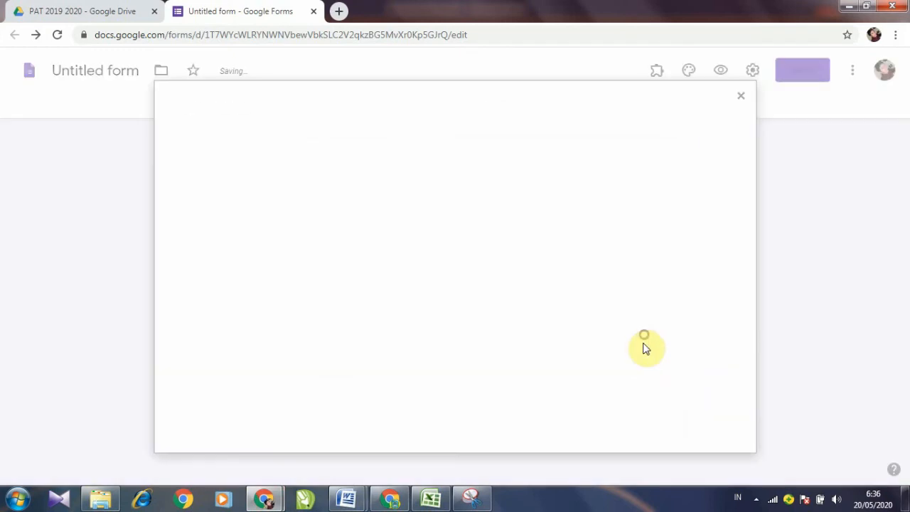
pyautogui.click(456, 350)
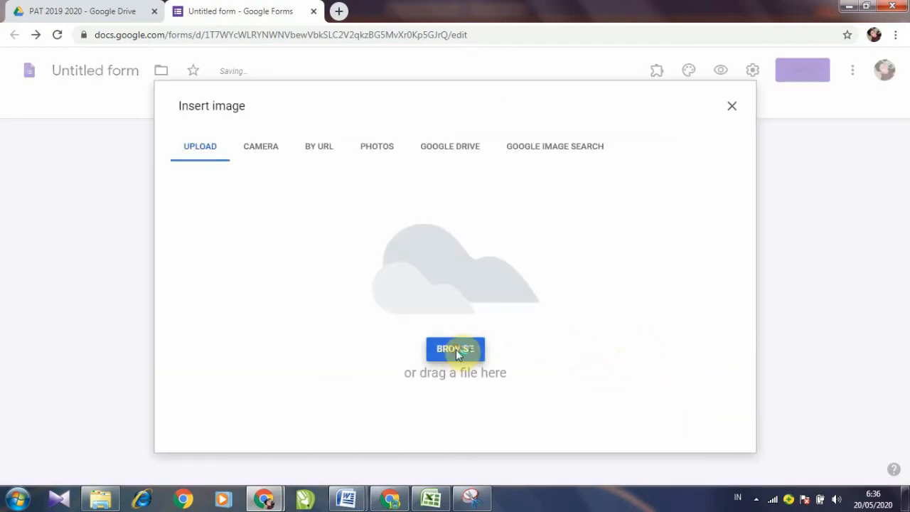
pyautogui.click(234, 163)
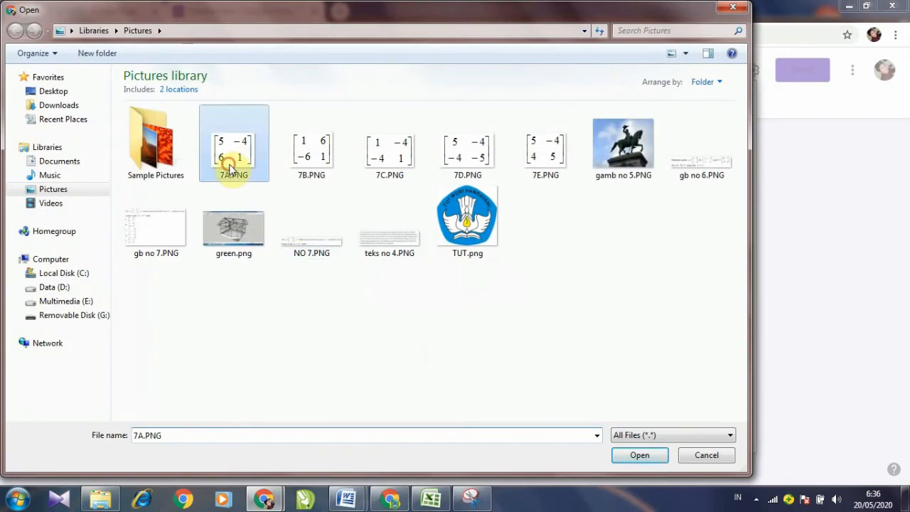
pyautogui.click(641, 456)
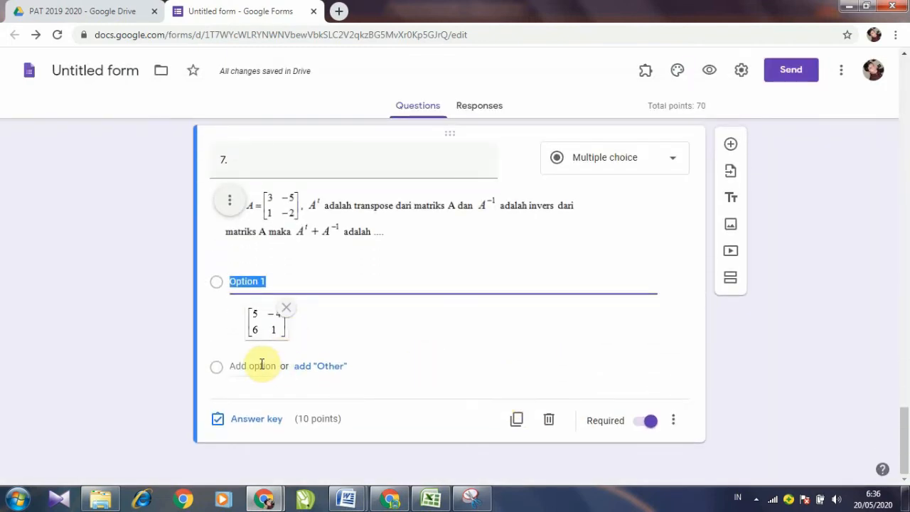
# Step: Add Option 2 with the 7B.PNG matrix image
pyautogui.click(259, 365)
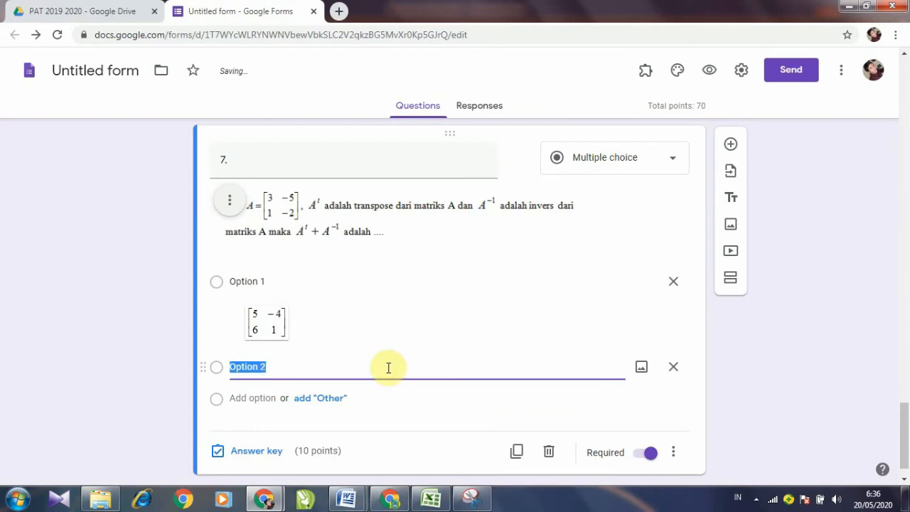
pyautogui.click(642, 367)
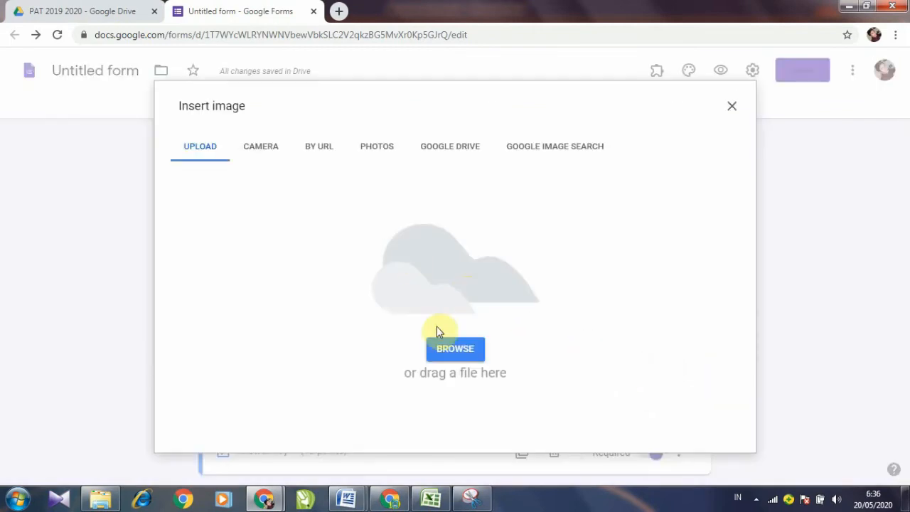
pyautogui.click(456, 352)
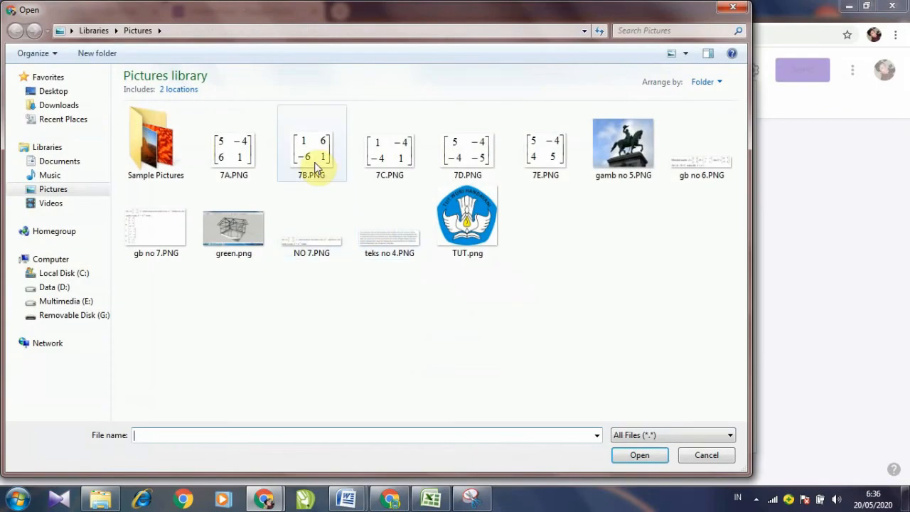
pyautogui.click(313, 161)
pyautogui.click(639, 456)
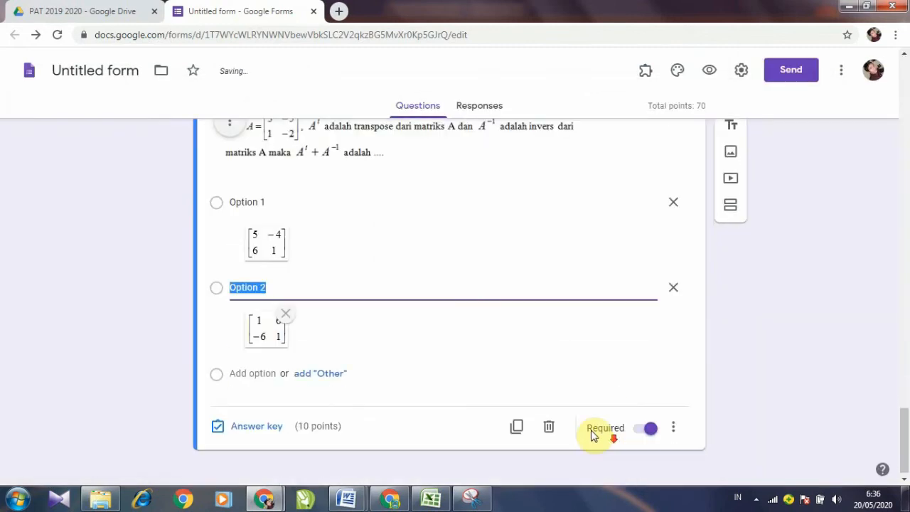
# Step: Add Option 3 and upload the 7C.PNG matrix image into it
pyautogui.click(250, 367)
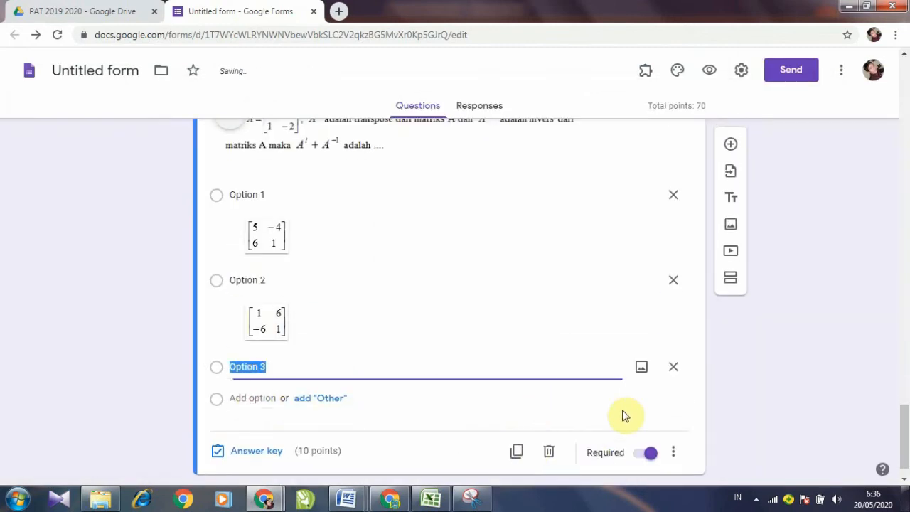
pyautogui.click(640, 368)
pyautogui.click(450, 349)
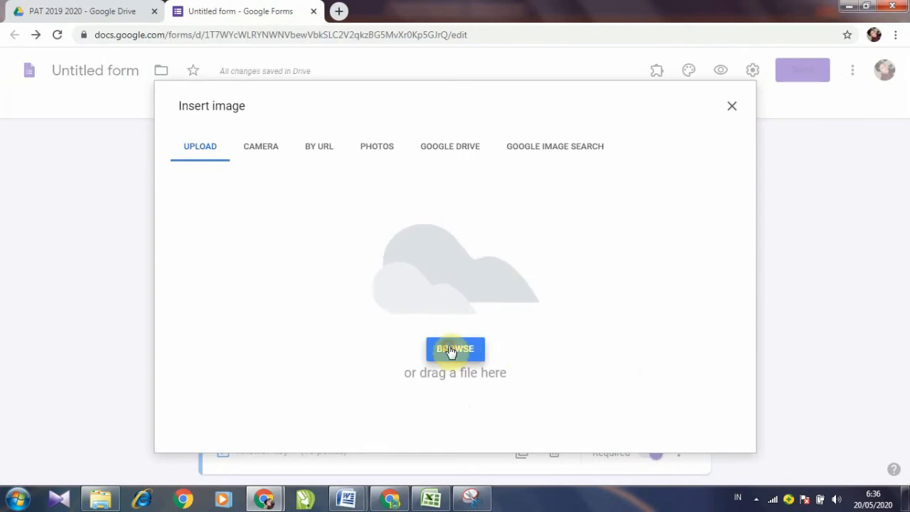
pyautogui.click(400, 165)
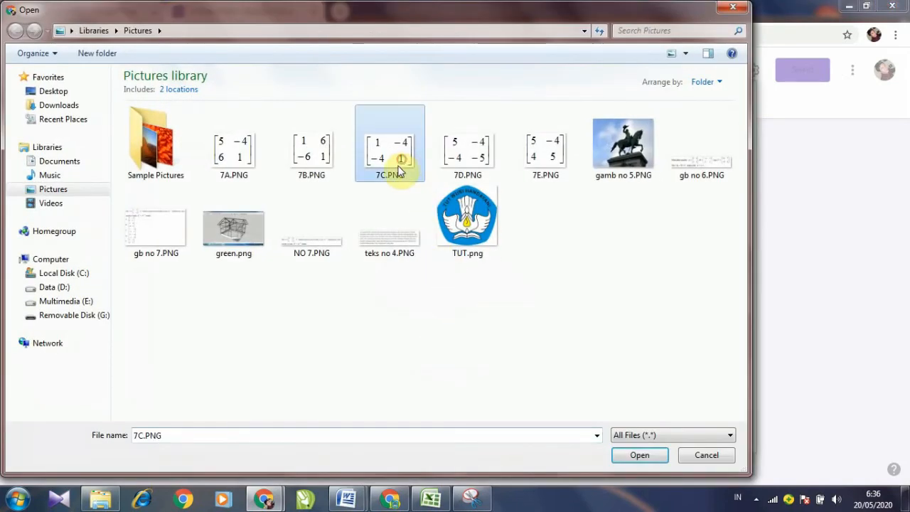
pyautogui.click(546, 162)
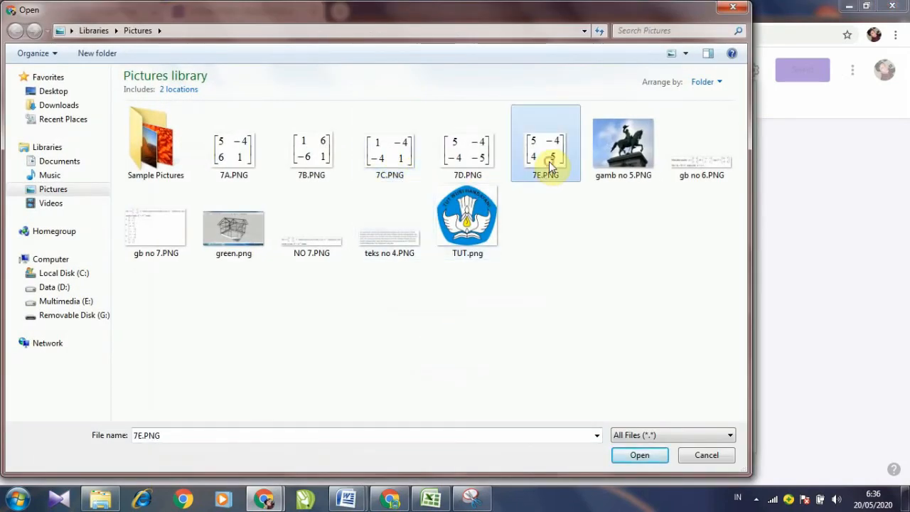
pyautogui.click(389, 153)
pyautogui.click(644, 455)
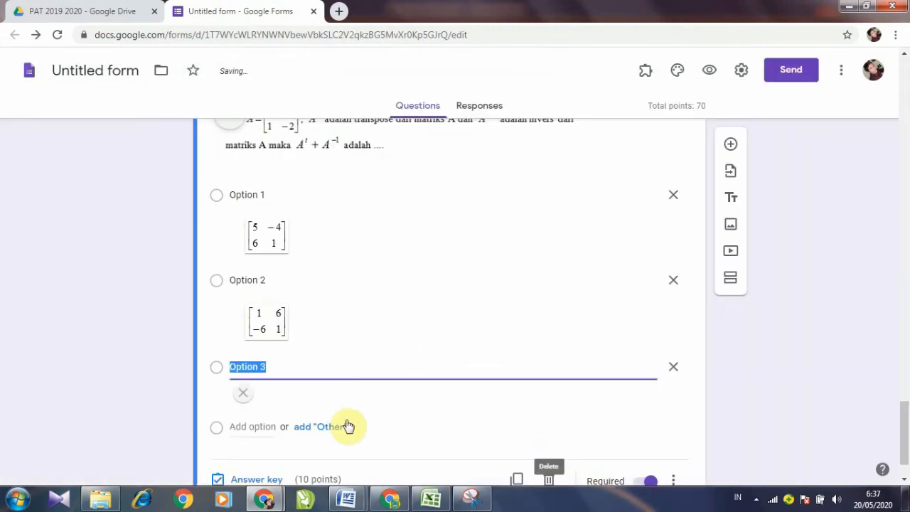
# Step: Add Options 4 and 5 carrying the 7D.PNG and 7E.PNG matrix images
pyautogui.scroll(-1, 340, 387)
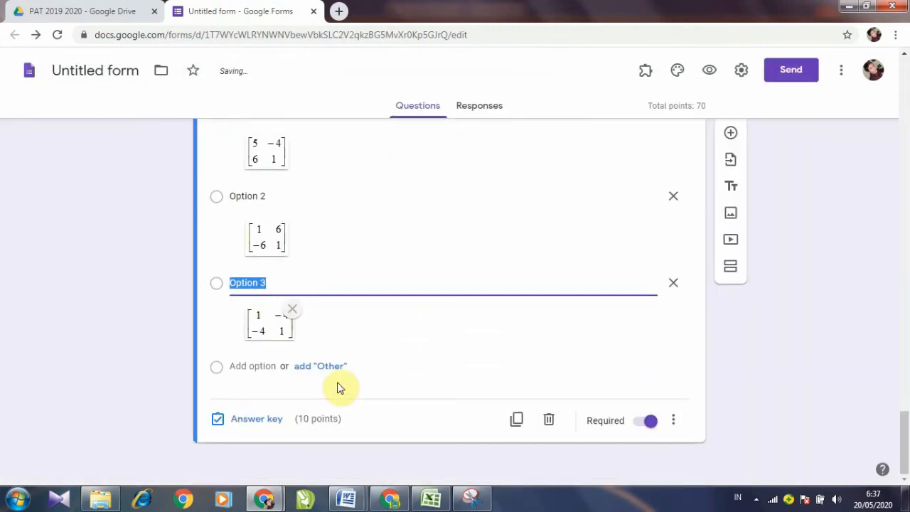
pyautogui.click(258, 366)
pyautogui.click(642, 367)
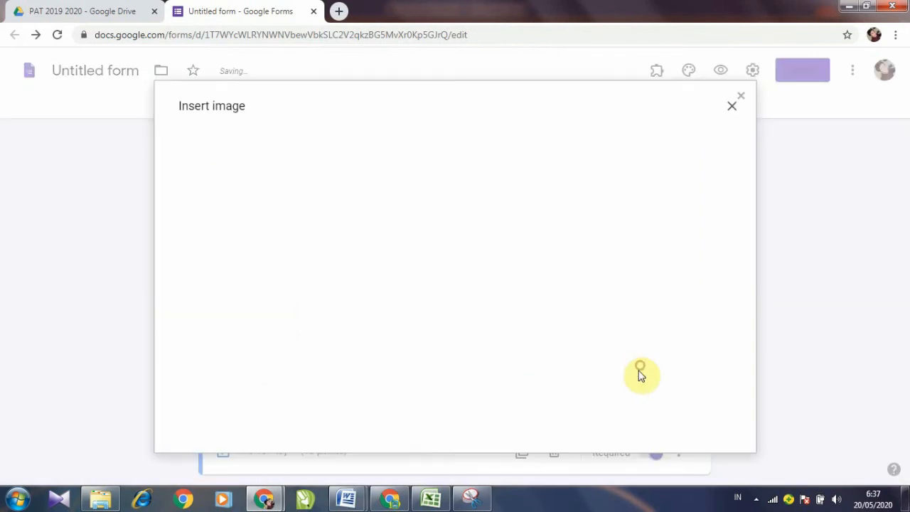
pyautogui.click(455, 349)
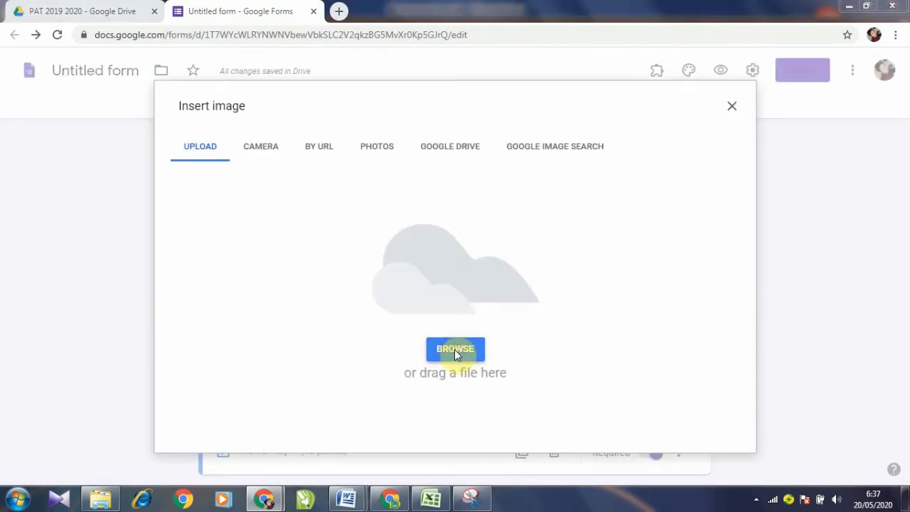
pyautogui.click(468, 160)
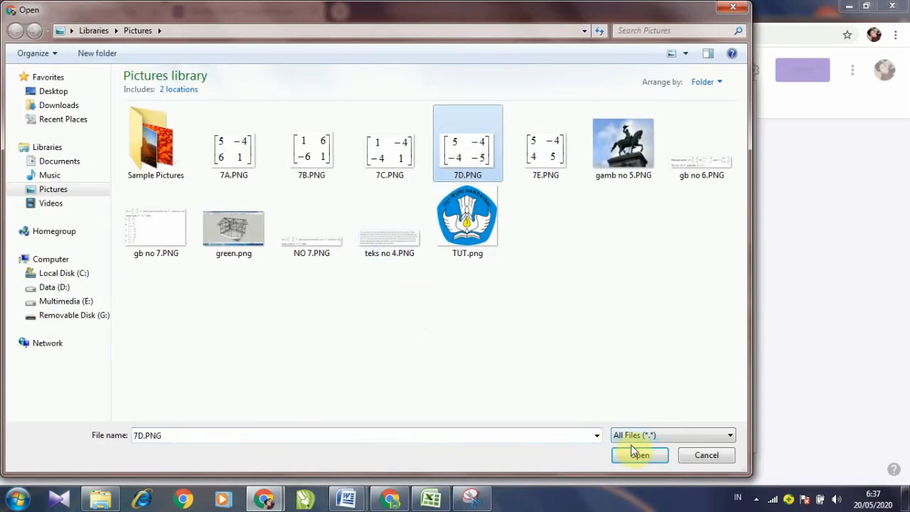
pyautogui.click(639, 455)
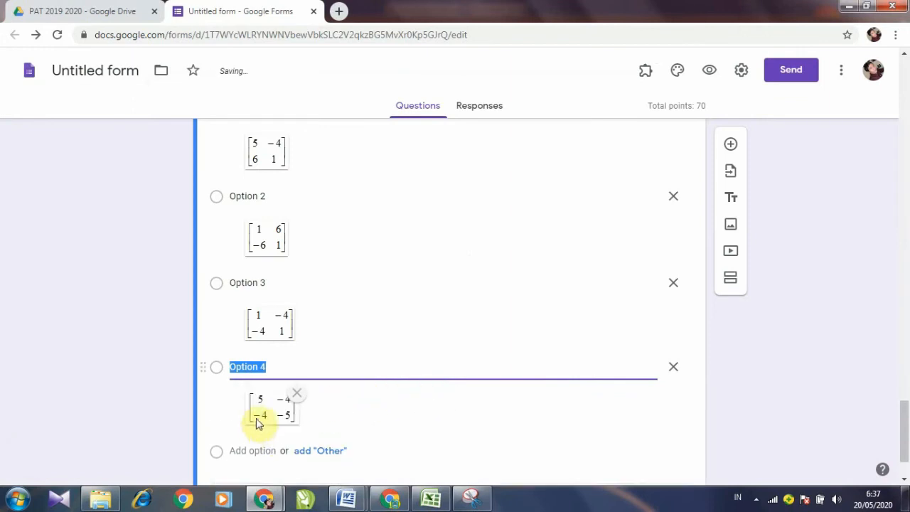
pyautogui.click(256, 451)
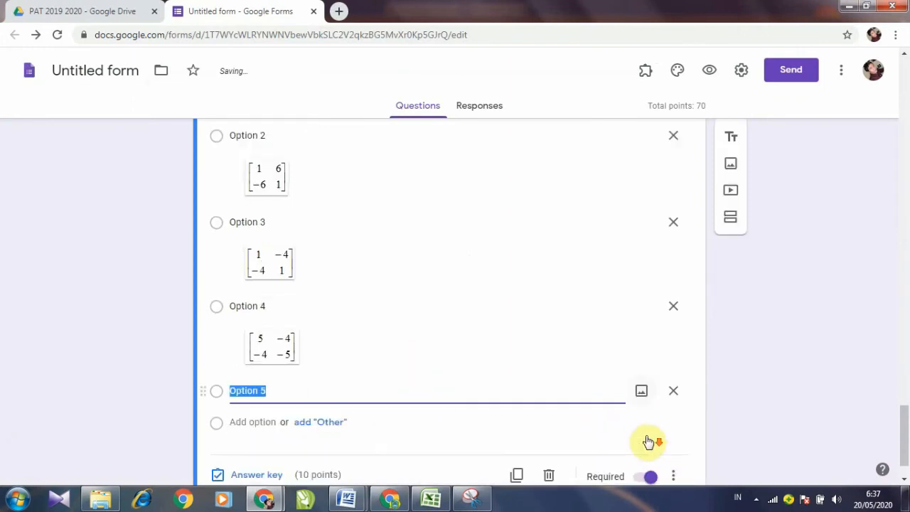
pyautogui.click(642, 390)
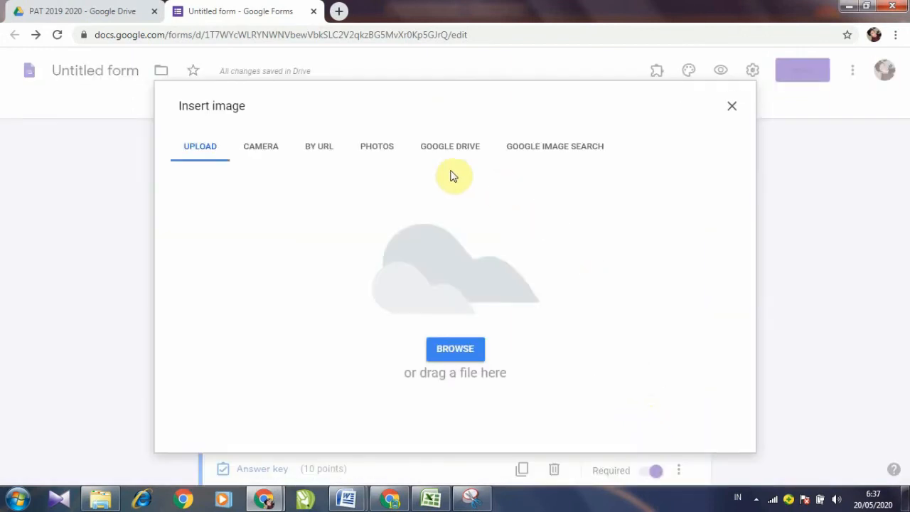
pyautogui.click(441, 343)
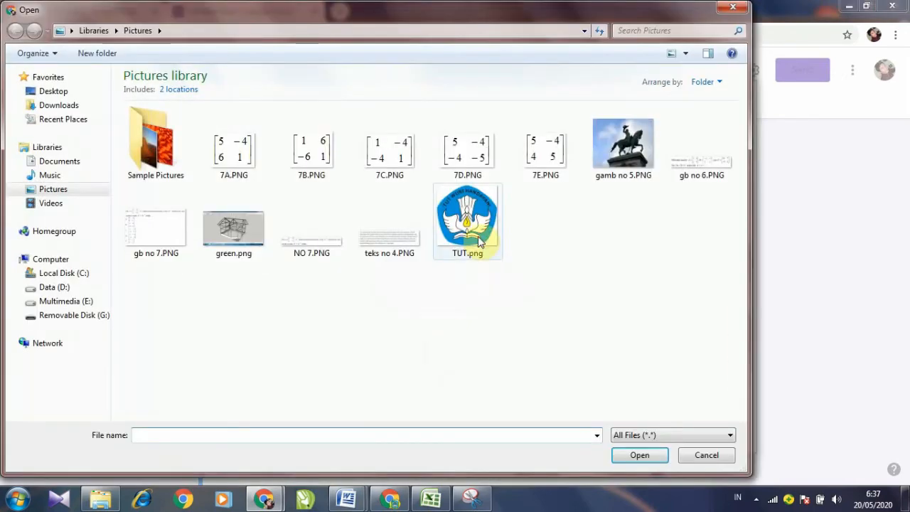
pyautogui.click(542, 171)
pyautogui.click(640, 455)
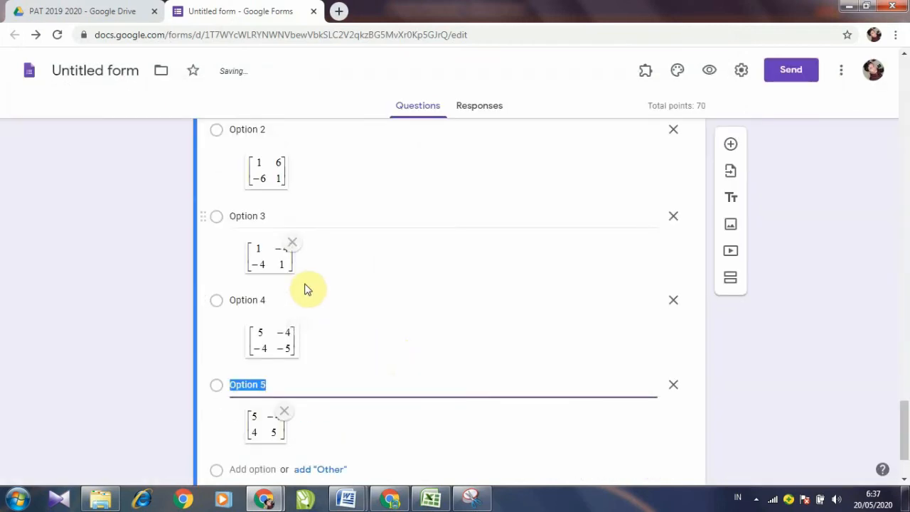
# Step: Mark Option 4 as question 7's correct answer and switch to the Word document
pyautogui.scroll(-3, 341, 249)
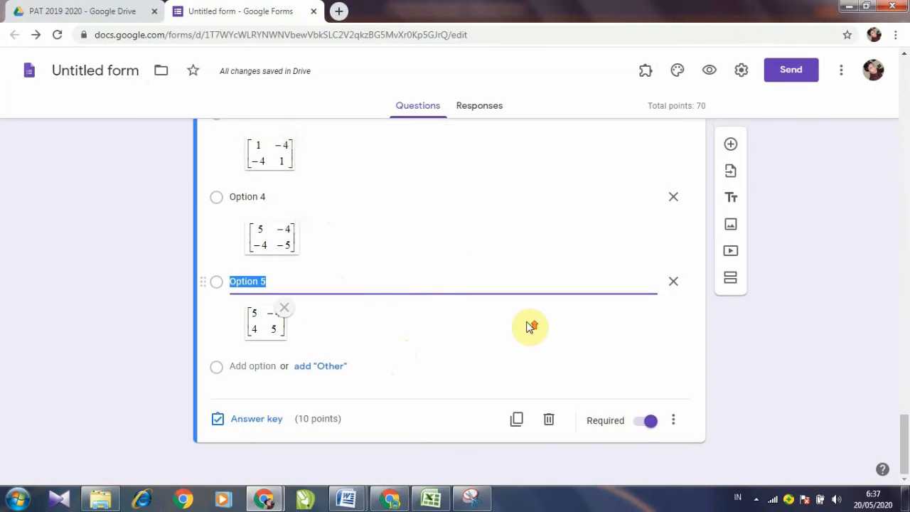
pyautogui.scroll(3, 527, 325)
pyautogui.scroll(-3, 524, 325)
pyautogui.click(254, 421)
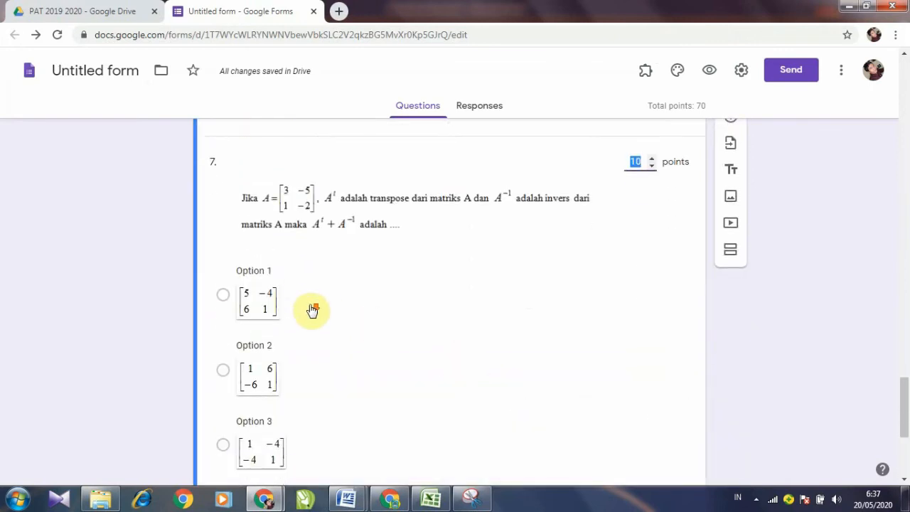
pyautogui.scroll(-3, 313, 309)
pyautogui.scroll(-4, 281, 357)
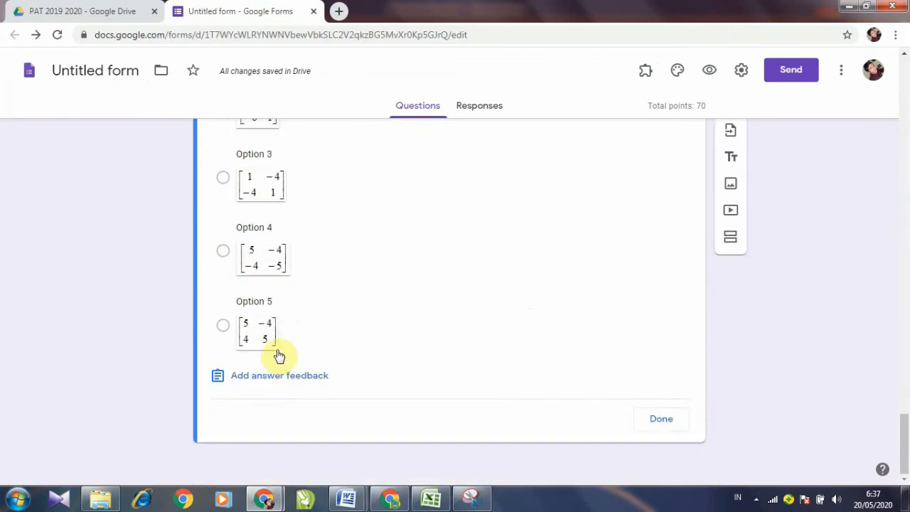
pyautogui.click(235, 262)
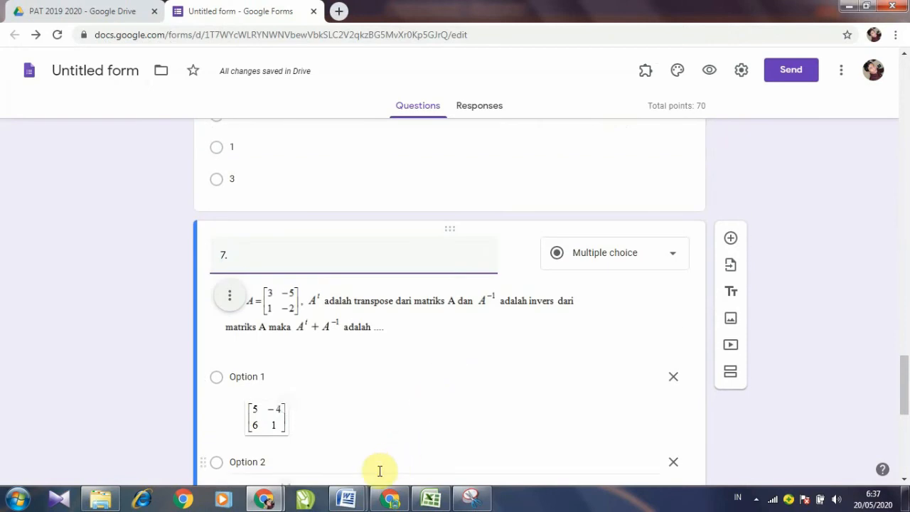
pyautogui.moveTo(345, 494)
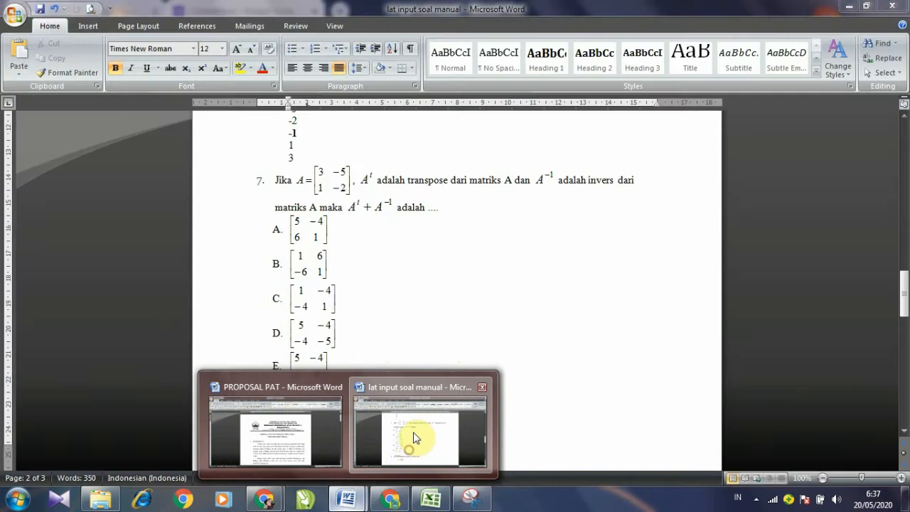
pyautogui.click(402, 448)
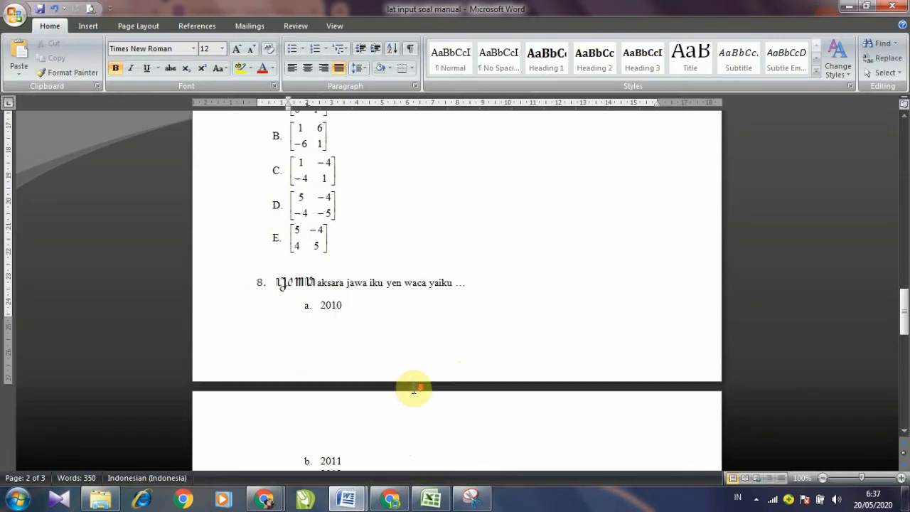
# Step: Select question 8's Javanese word in Word to check its Hanacaraka font
pyautogui.scroll(-3, 412, 388)
pyautogui.scroll(8, 414, 395)
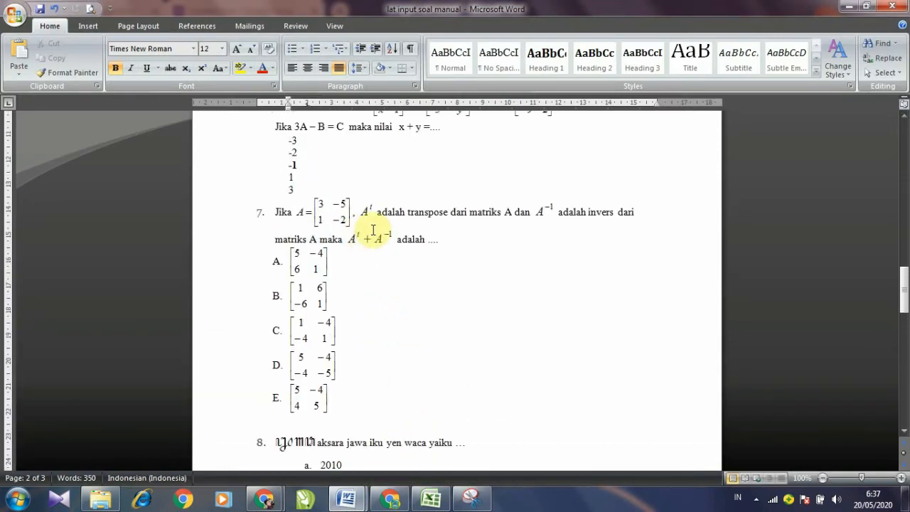
pyautogui.scroll(-4, 395, 365)
pyautogui.scroll(5, 391, 366)
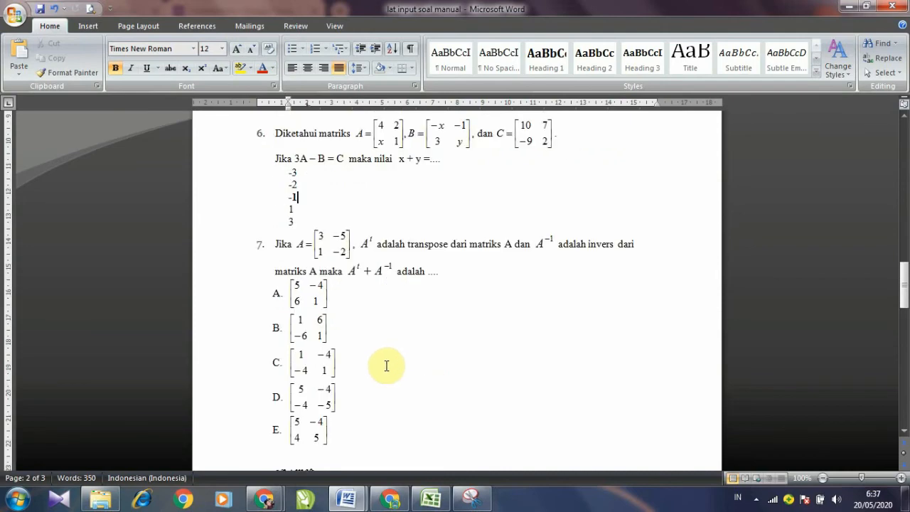
pyautogui.scroll(-5, 350, 162)
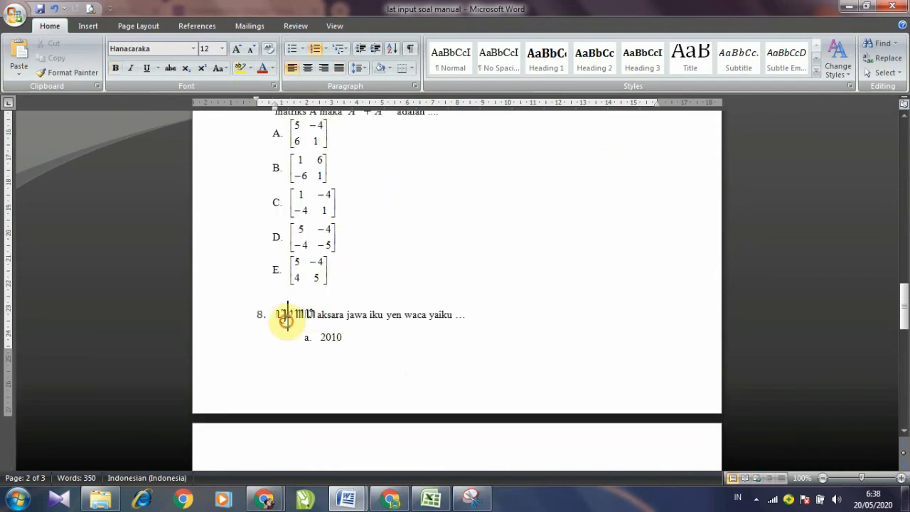
pyautogui.click(287, 315)
pyautogui.moveTo(272, 318); pyautogui.dragTo(320, 317)
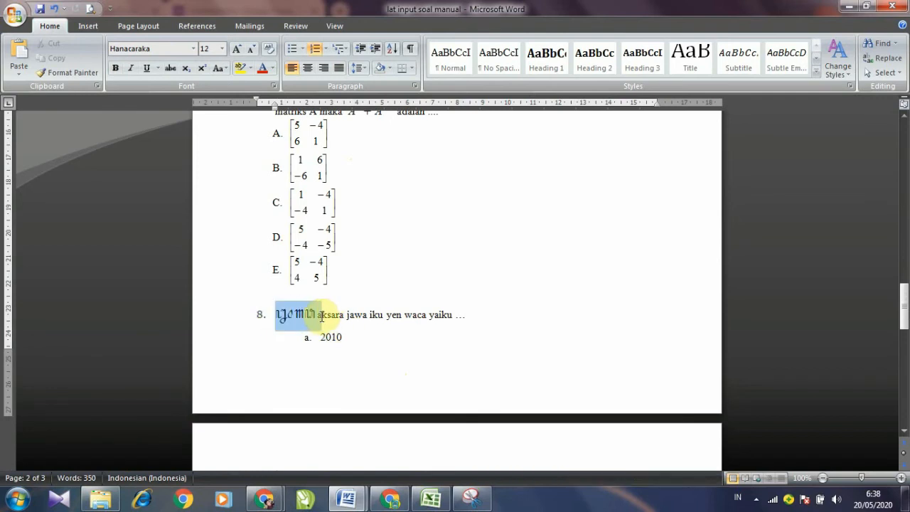
pyautogui.click(475, 314)
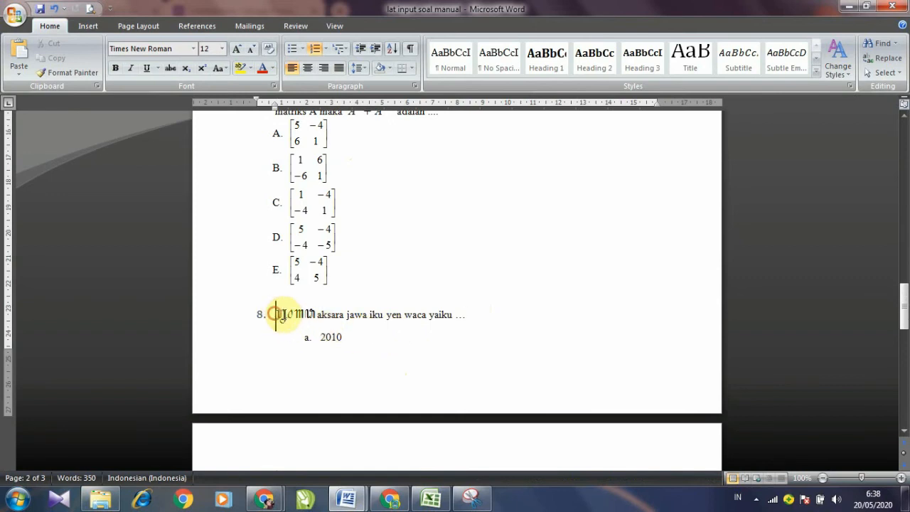
pyautogui.moveTo(276, 313); pyautogui.dragTo(315, 313)
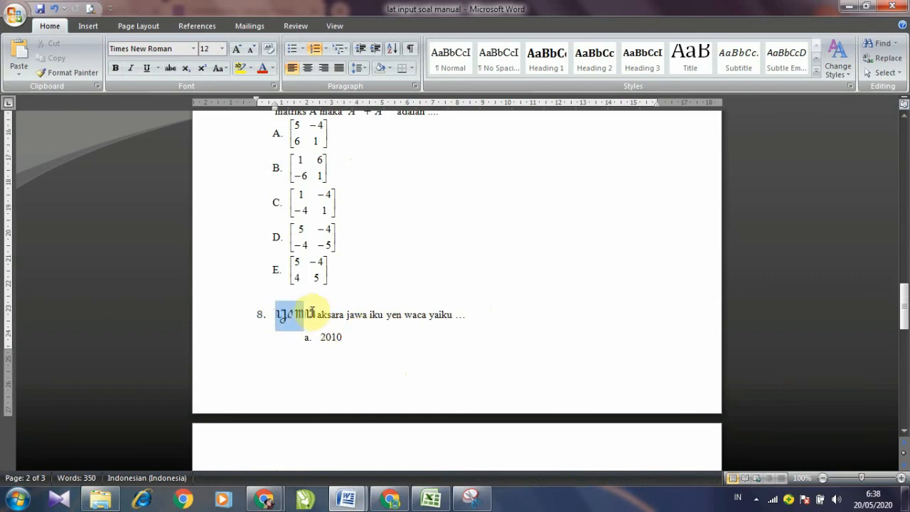
pyautogui.click(378, 220)
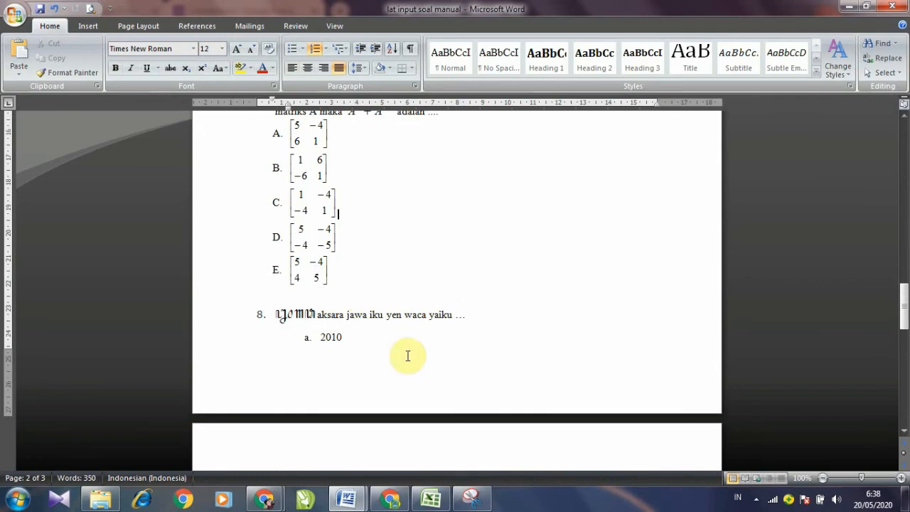
# Step: Snip question 8's stem line and save it as GB NO 8
pyautogui.click(472, 498)
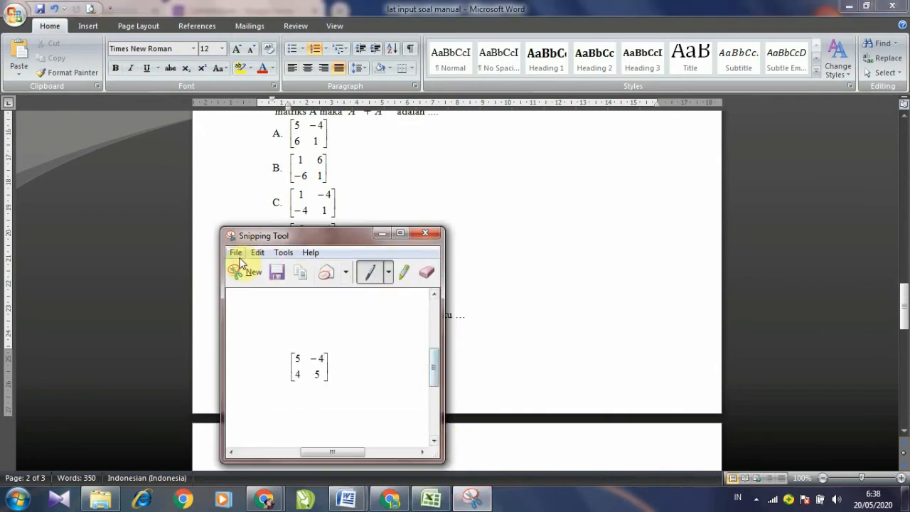
pyautogui.click(242, 274)
pyautogui.moveTo(270, 303); pyautogui.dragTo(469, 329)
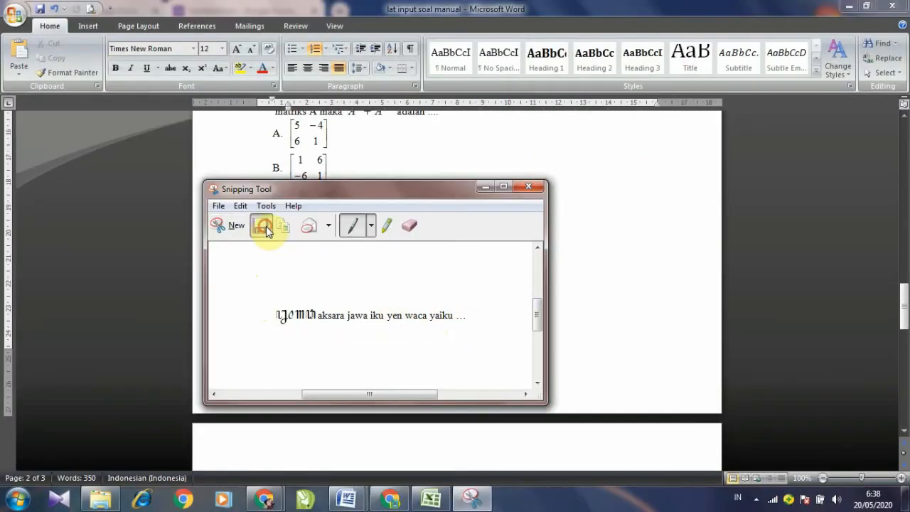
pyautogui.click(263, 226)
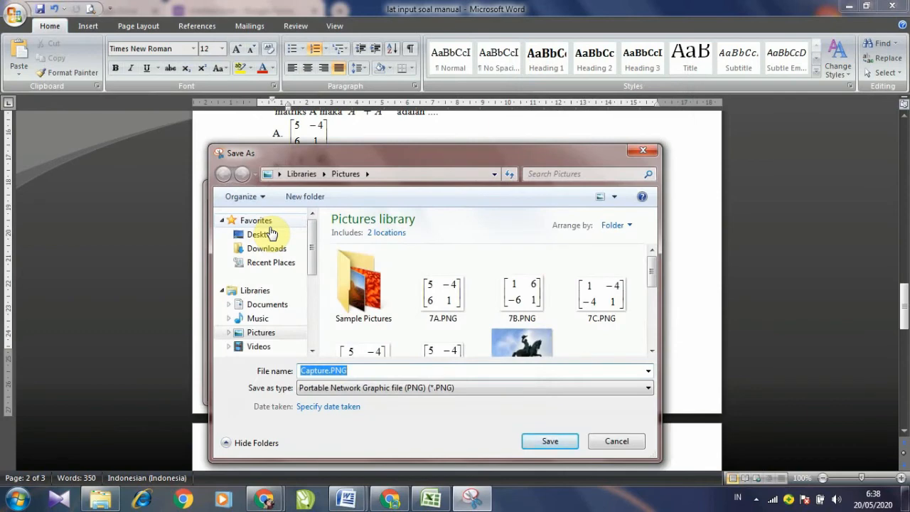
pyautogui.write('GB')
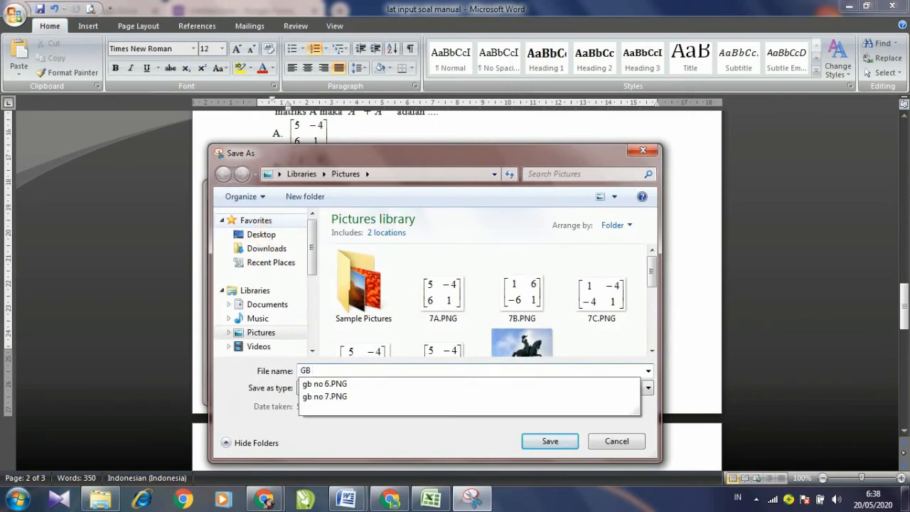
pyautogui.write(' NO 8')
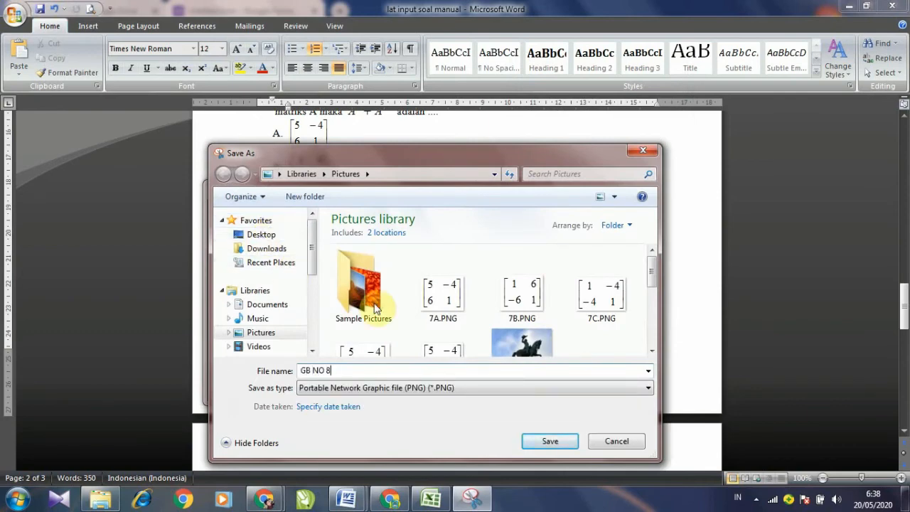
pyautogui.click(532, 441)
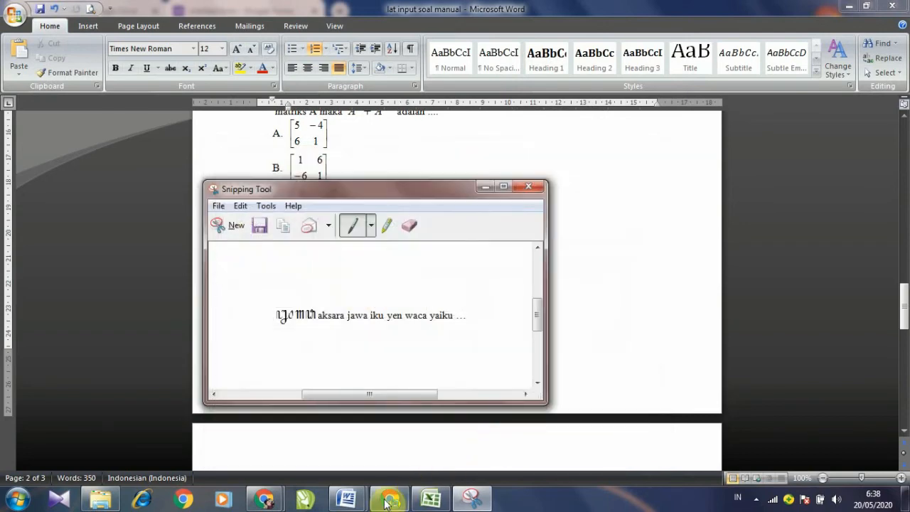
# Step: Return to the quiz and duplicate question 7 as question 8
pyautogui.moveTo(269, 495)
pyautogui.click(301, 451)
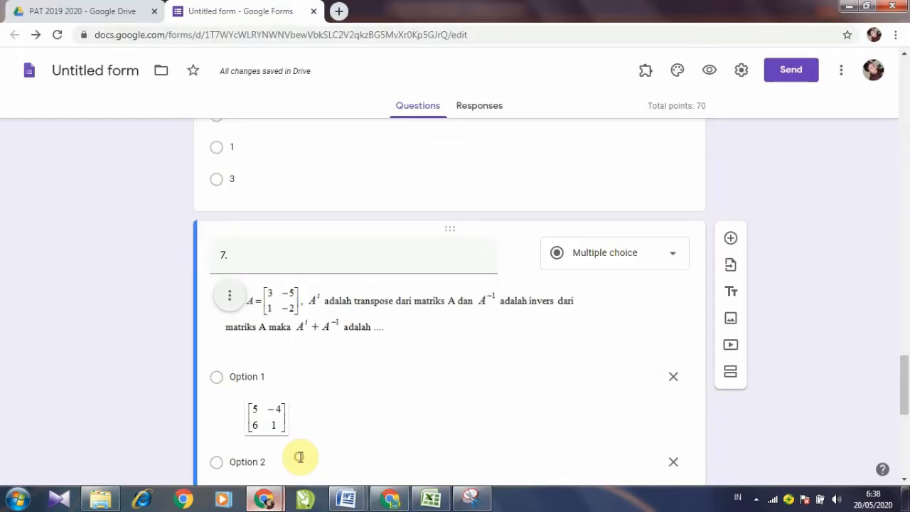
pyautogui.scroll(-5, 309, 413)
pyautogui.scroll(-3, 304, 403)
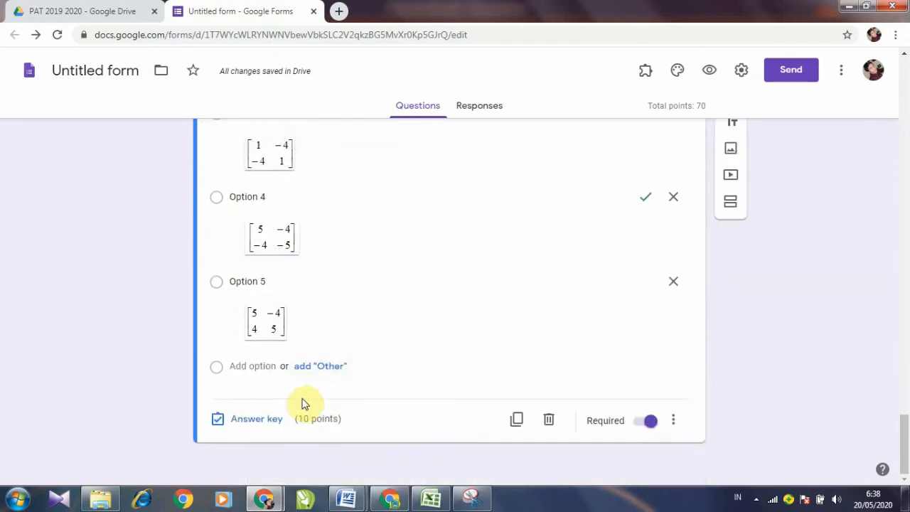
pyautogui.scroll(11, 306, 398)
pyautogui.scroll(-10, 306, 399)
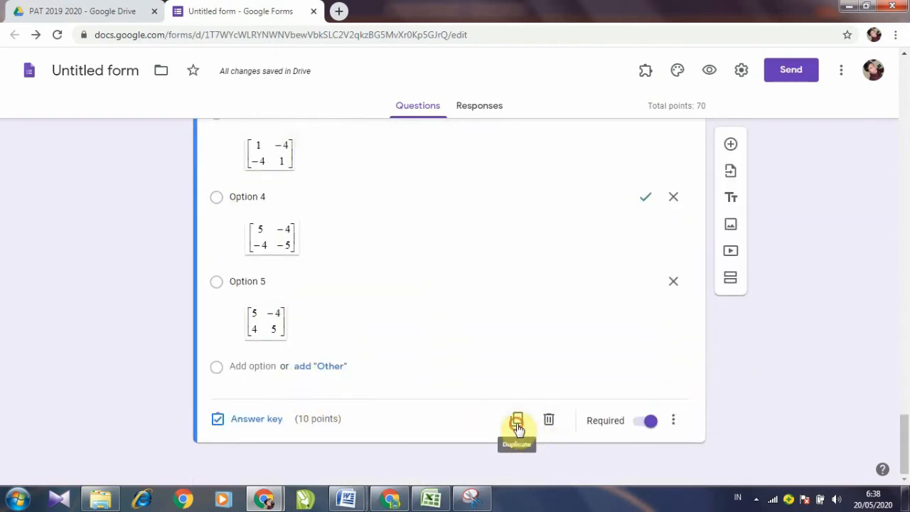
pyautogui.click(517, 420)
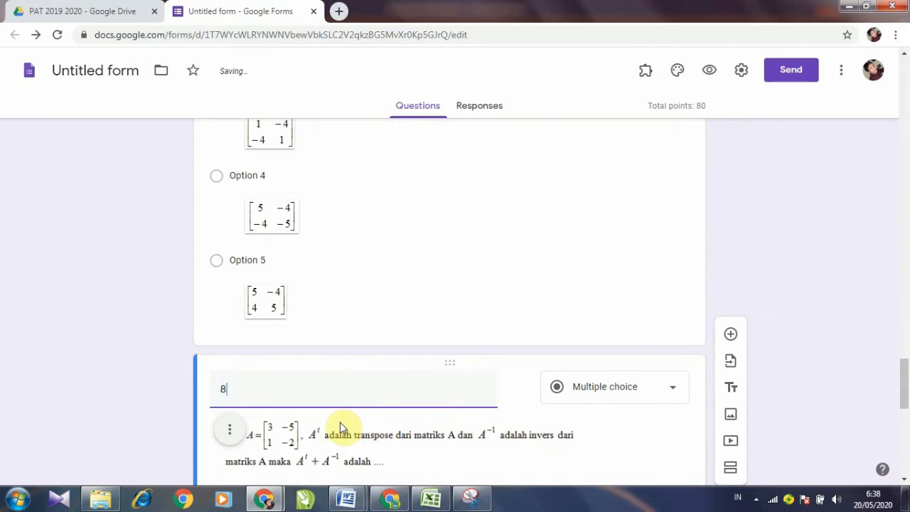
# Step: Remove the stem image from the copied question
pyautogui.scroll(-3, 339, 427)
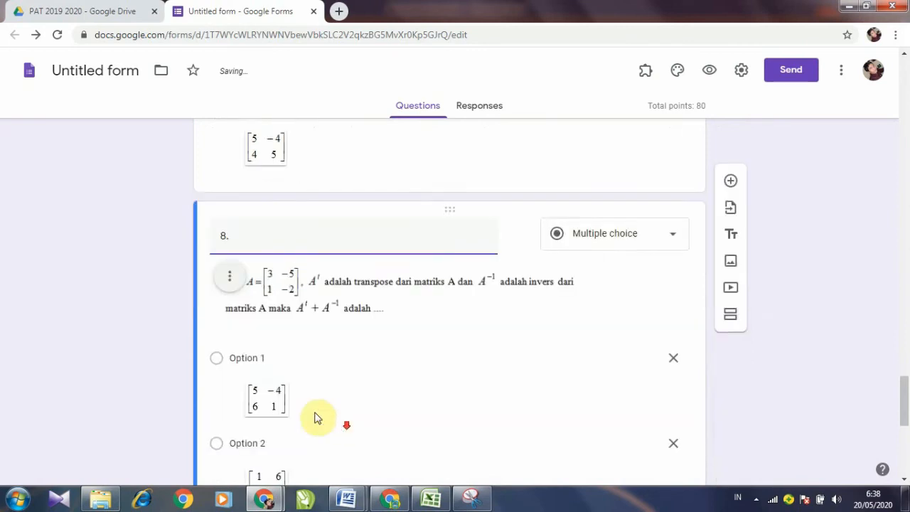
pyautogui.click(230, 236)
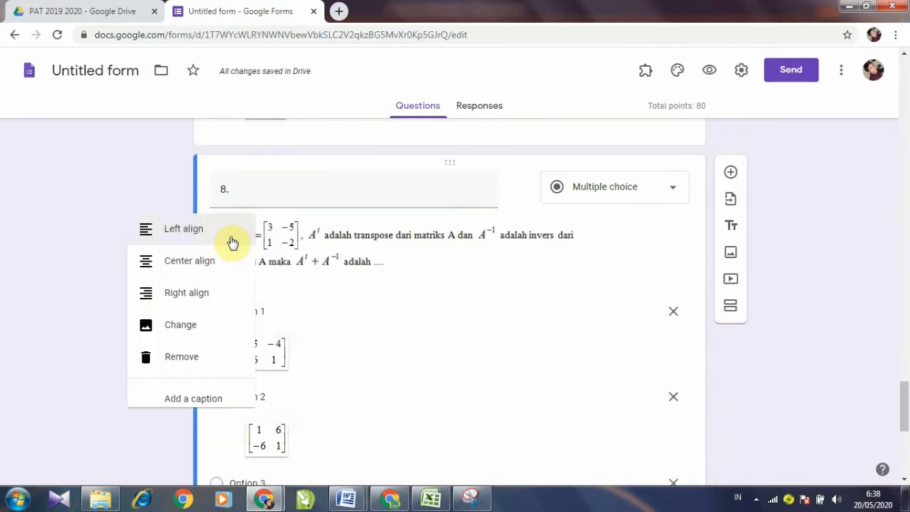
pyautogui.click(170, 363)
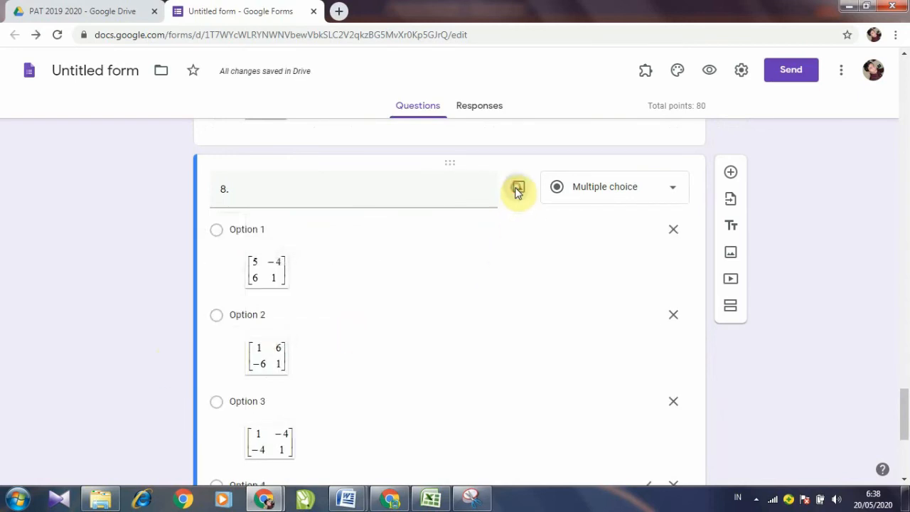
# Step: Insert the GB NO 8 snip as question 8's image
pyautogui.click(516, 189)
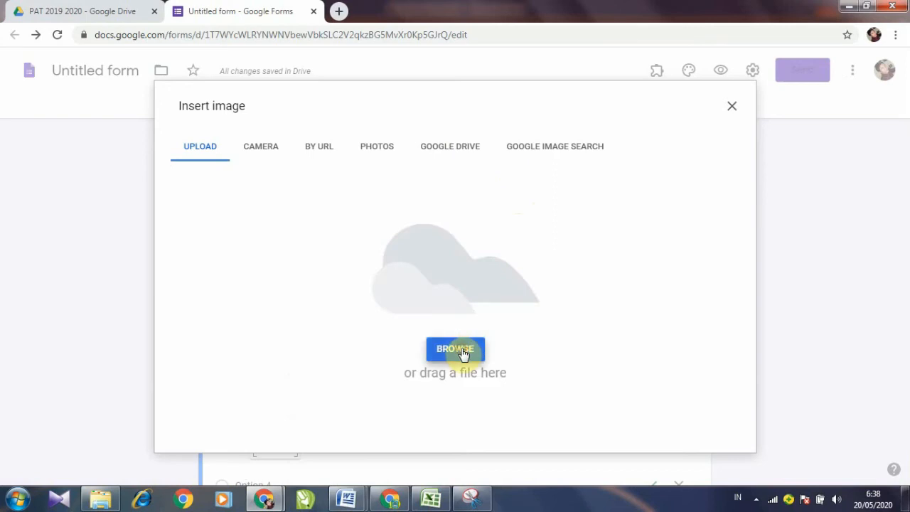
pyautogui.click(462, 352)
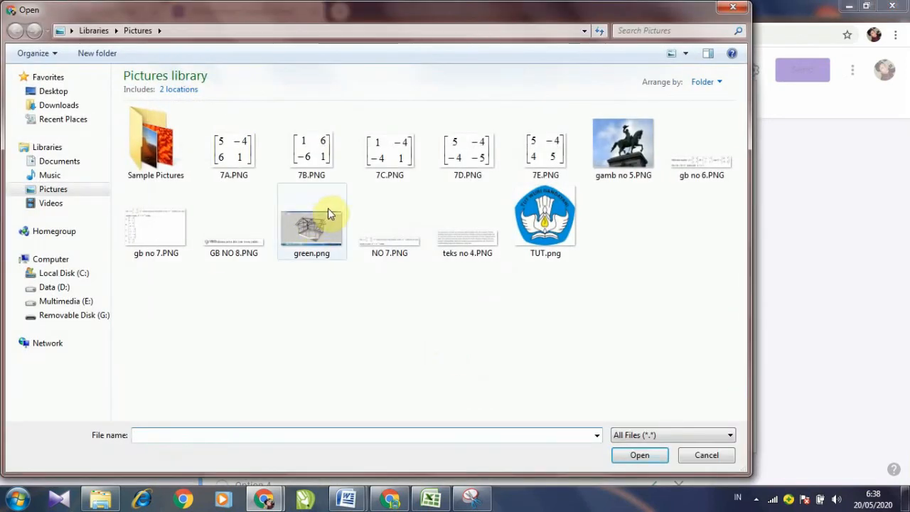
pyautogui.click(239, 254)
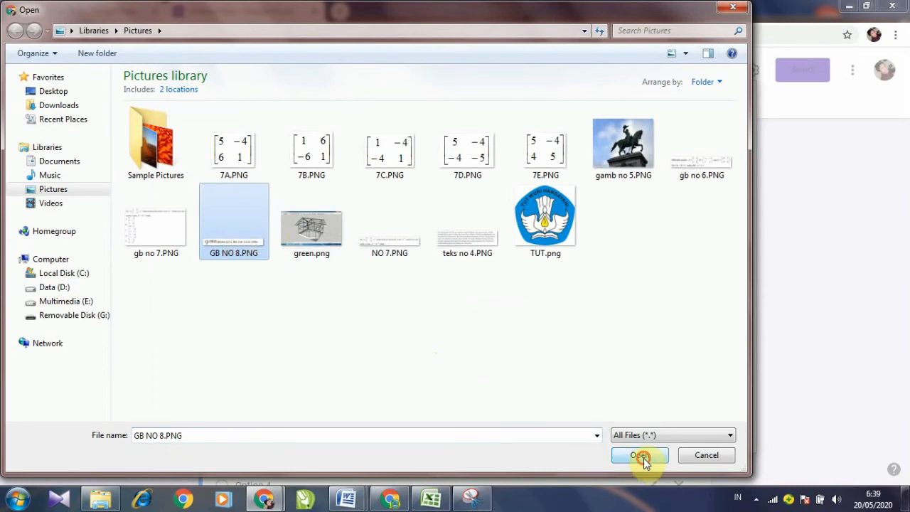
pyautogui.click(644, 460)
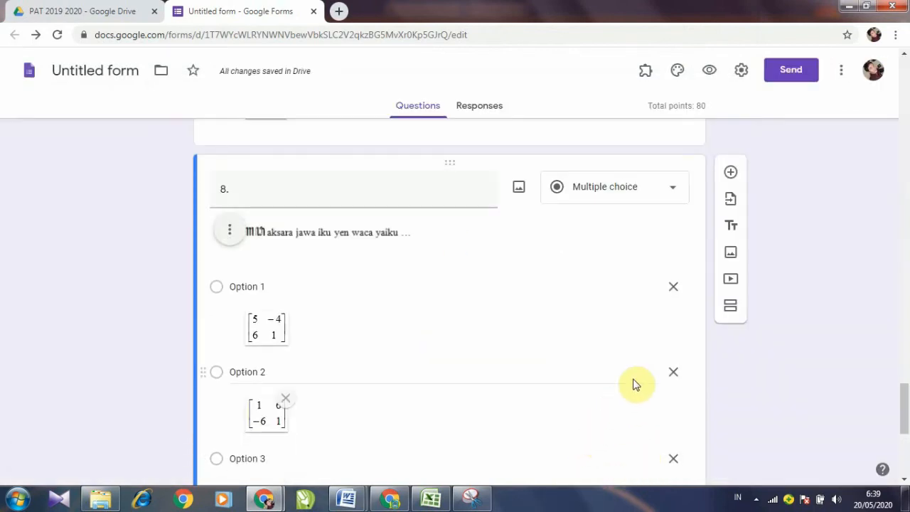
# Step: Delete the four leftover matrix options and remove Option 5's matrix image
pyautogui.click(674, 288)
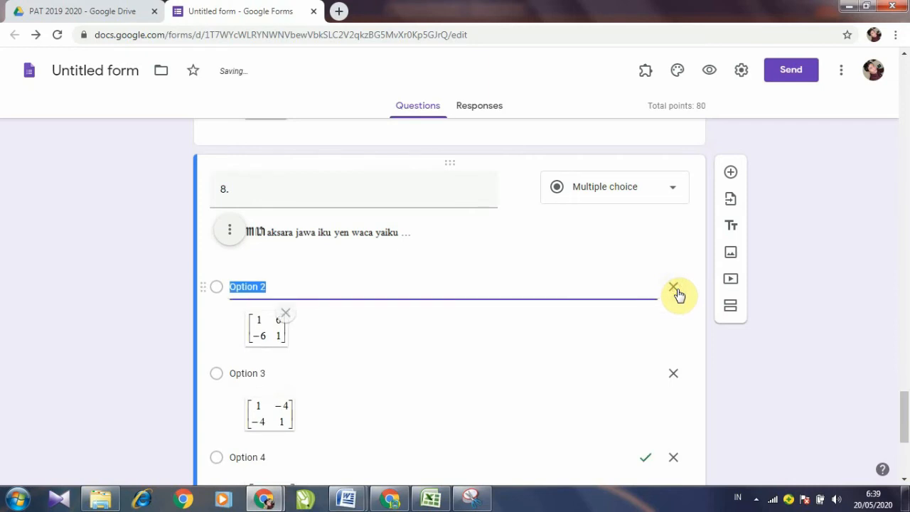
pyautogui.click(674, 288)
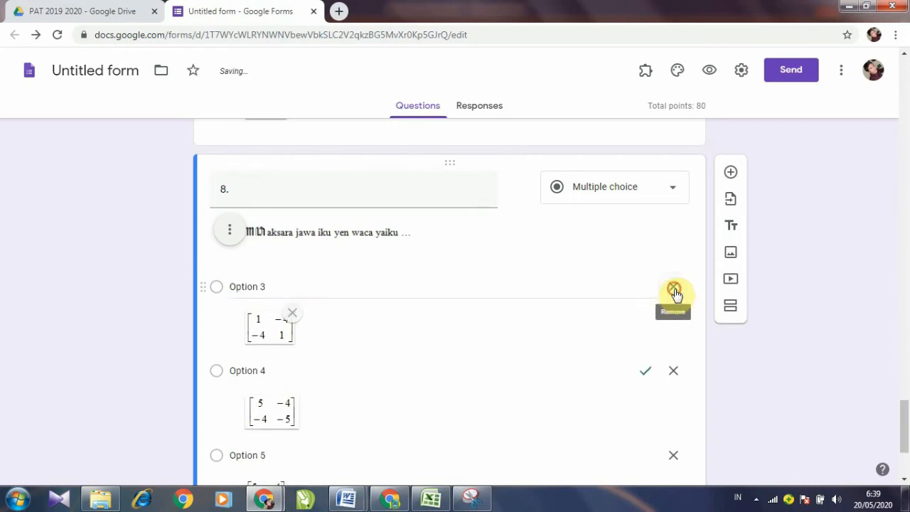
pyautogui.click(674, 288)
pyautogui.click(675, 288)
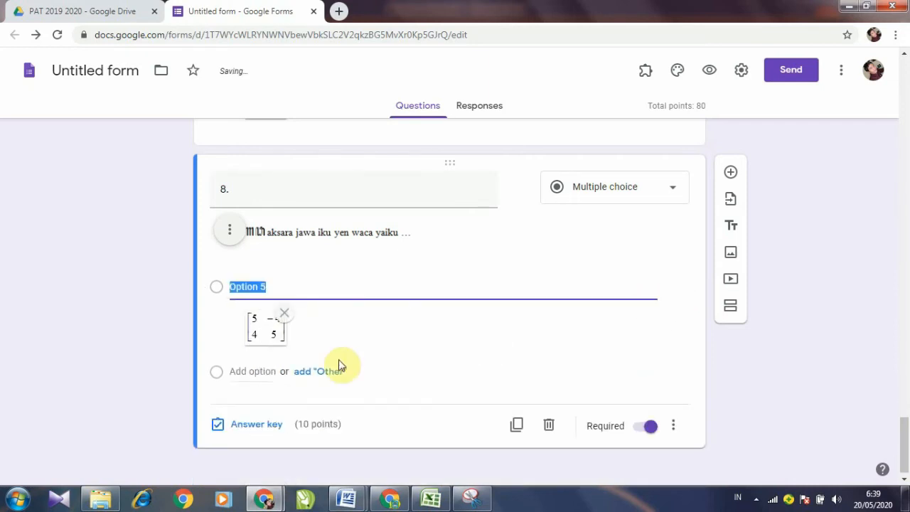
pyautogui.click(285, 314)
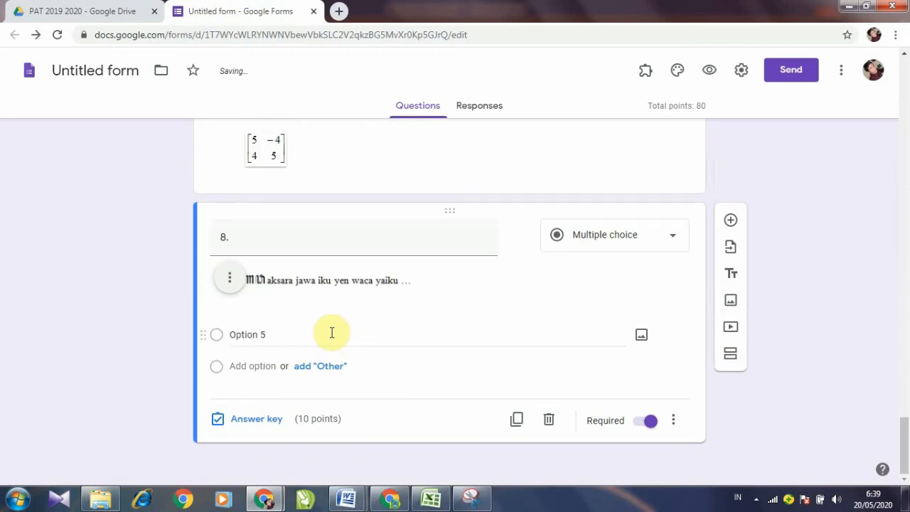
# Step: In Word, strip the a–e lettering from question 8's year answers
pyautogui.moveTo(356, 504)
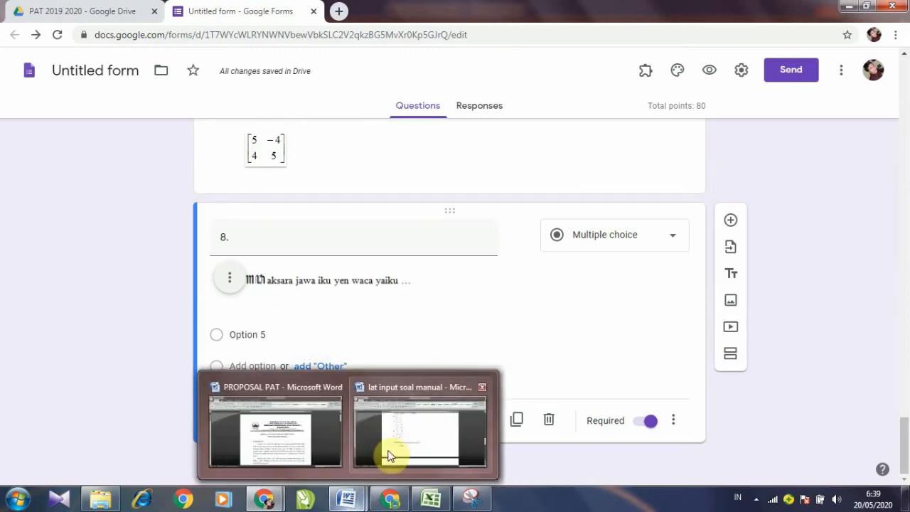
pyautogui.click(386, 450)
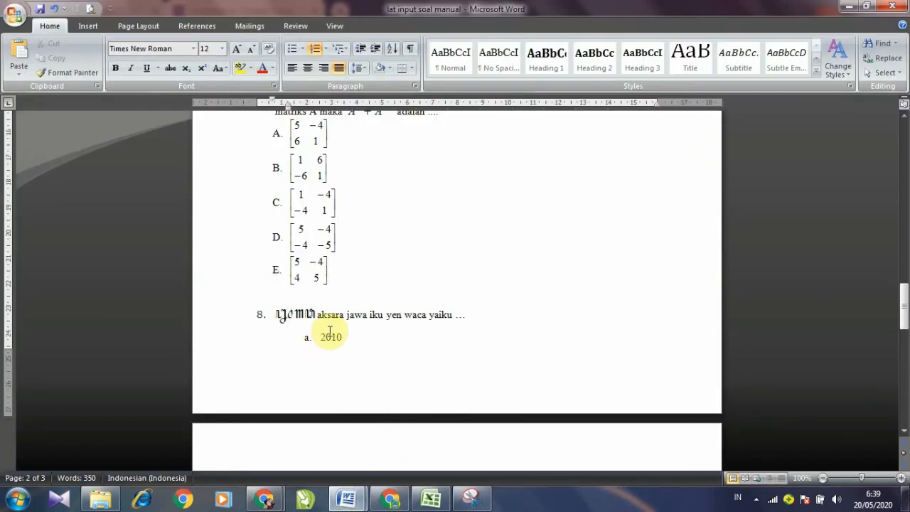
pyautogui.keyDown('shift'); pyautogui.click(512, 315); pyautogui.keyUp('shift')
pyautogui.press('Return')
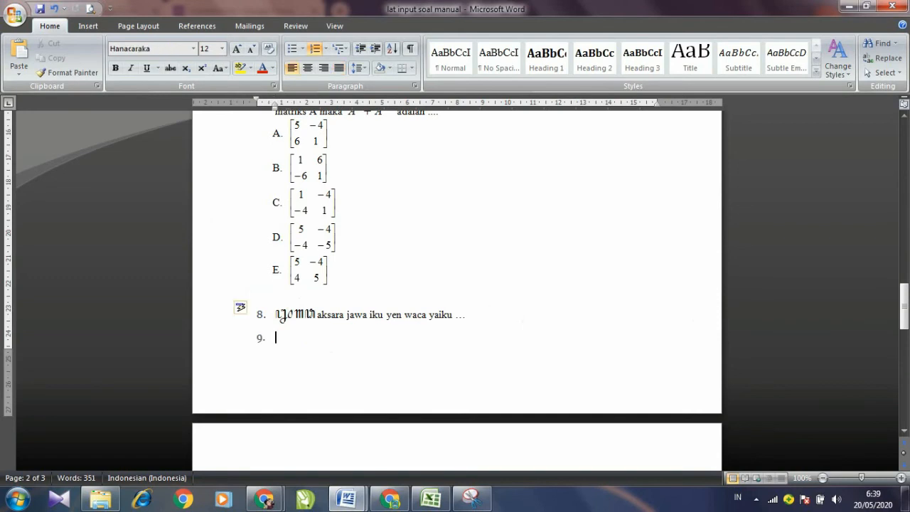
pyautogui.press('BackSpace')
# Step: Copy the year answers 2010, 2011, 2013, 2018, 2019 and return to the Untitled form
pyautogui.scroll(-4, 373, 386)
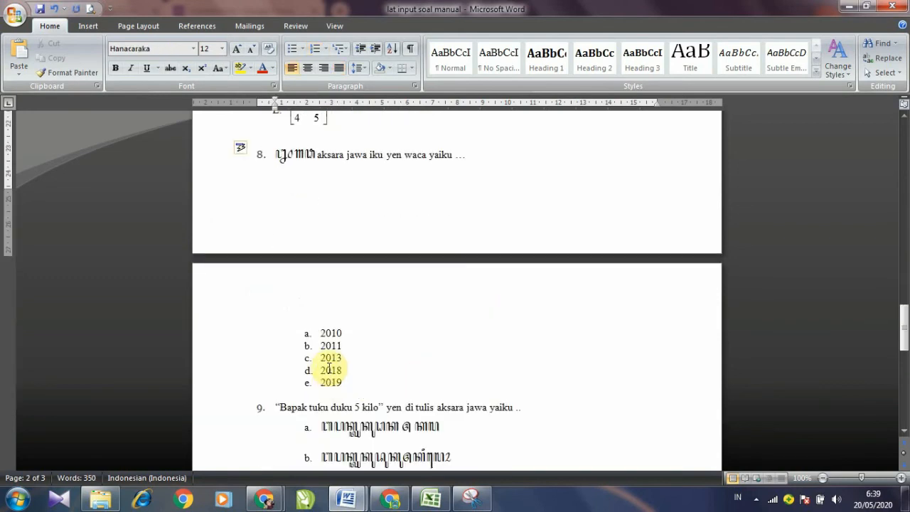
pyautogui.click(322, 333)
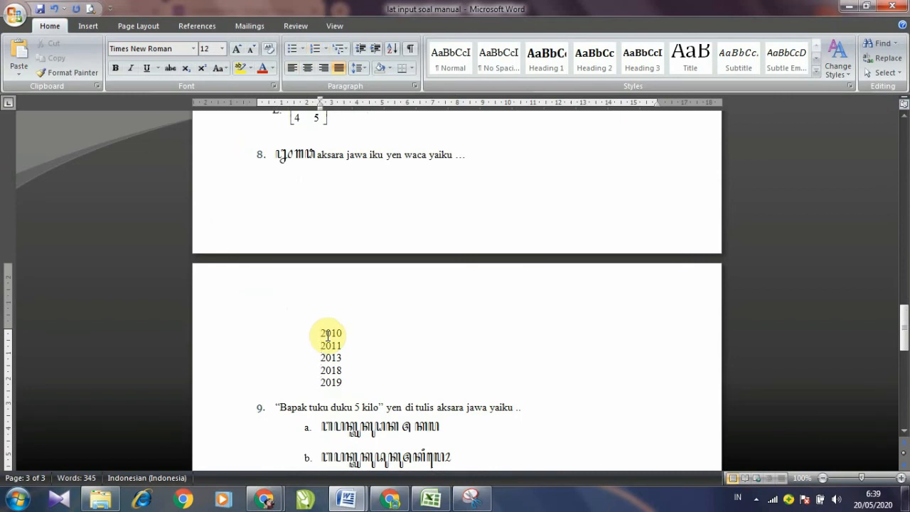
pyautogui.moveTo(321, 332); pyautogui.dragTo(340, 381)
pyautogui.rightClick(340, 377)
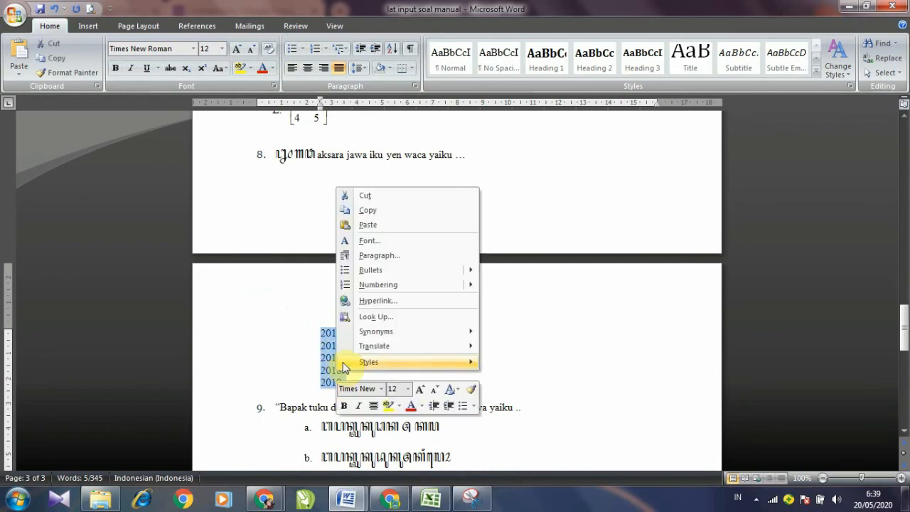
pyautogui.click(375, 212)
pyautogui.moveTo(384, 504)
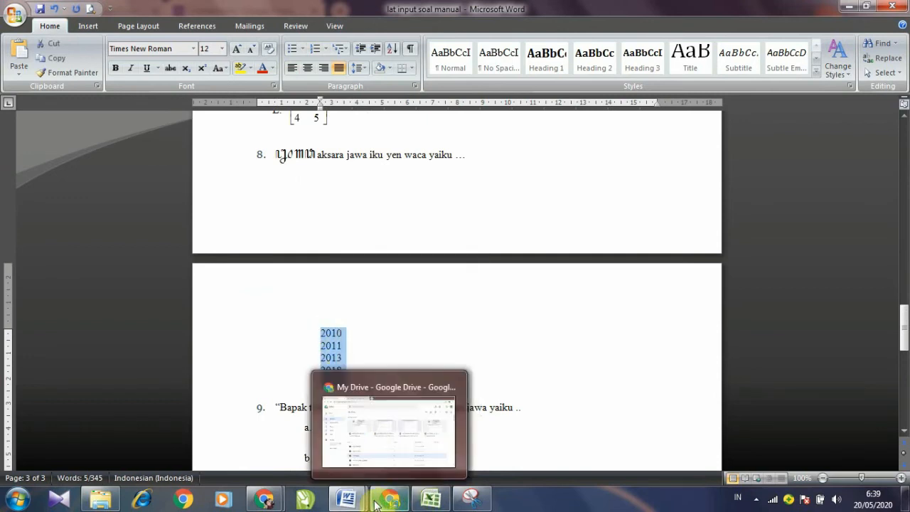
pyautogui.click(276, 503)
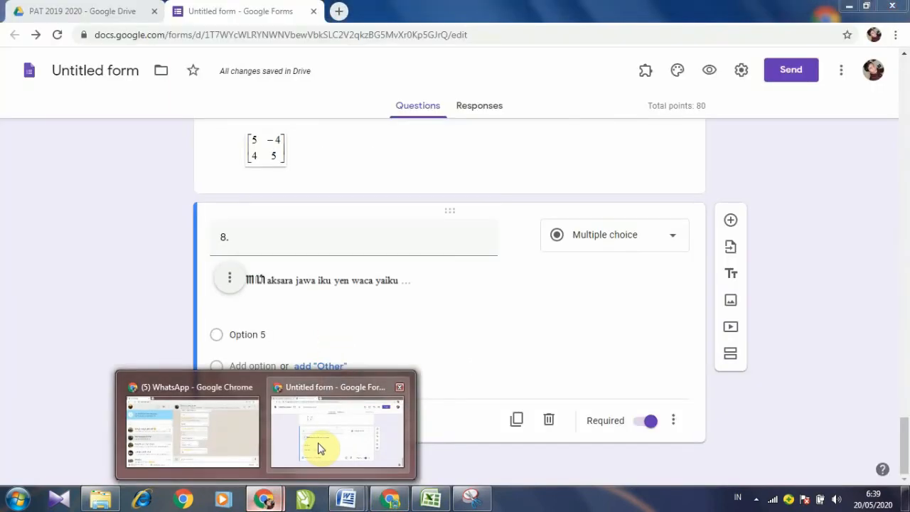
pyautogui.click(318, 445)
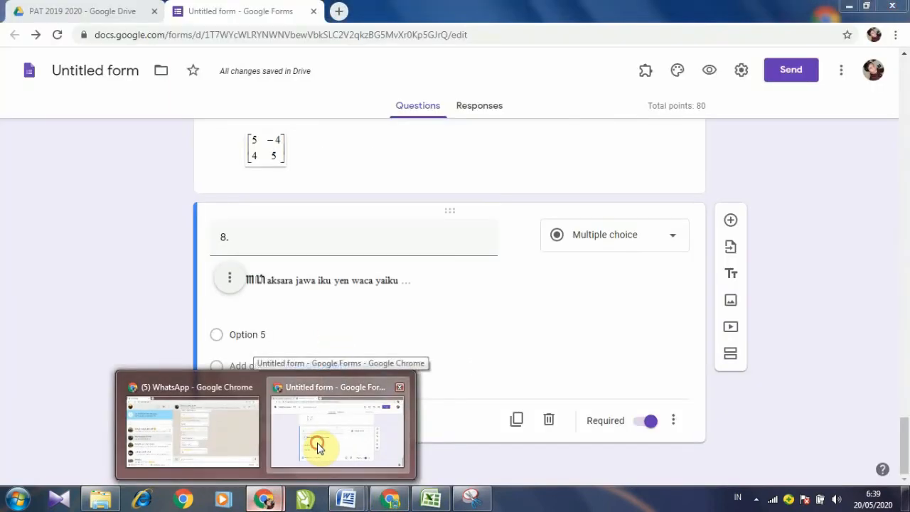
# Step: Paste the years over Option 5 so question 8 lists 2010, 2011, 2013, 2018, 2019
pyautogui.tripleClick(274, 333)
pyautogui.rightClick(278, 332)
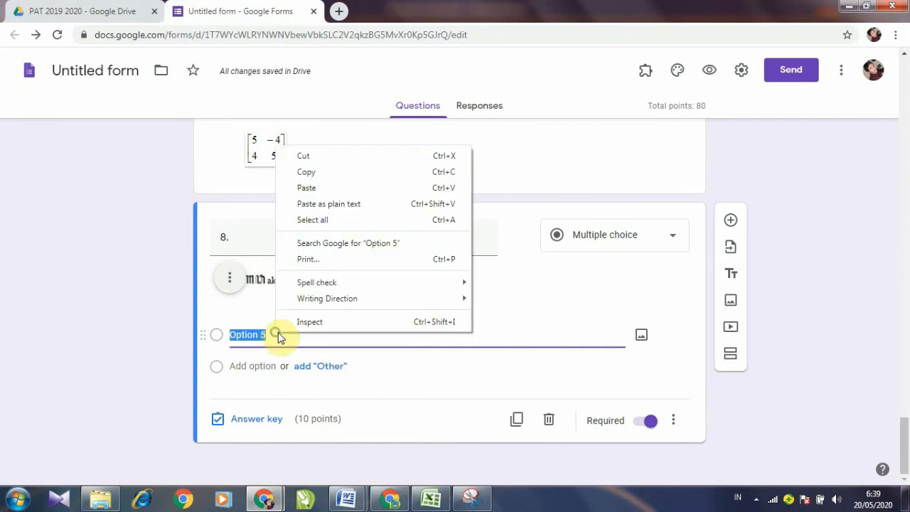
pyautogui.click(320, 187)
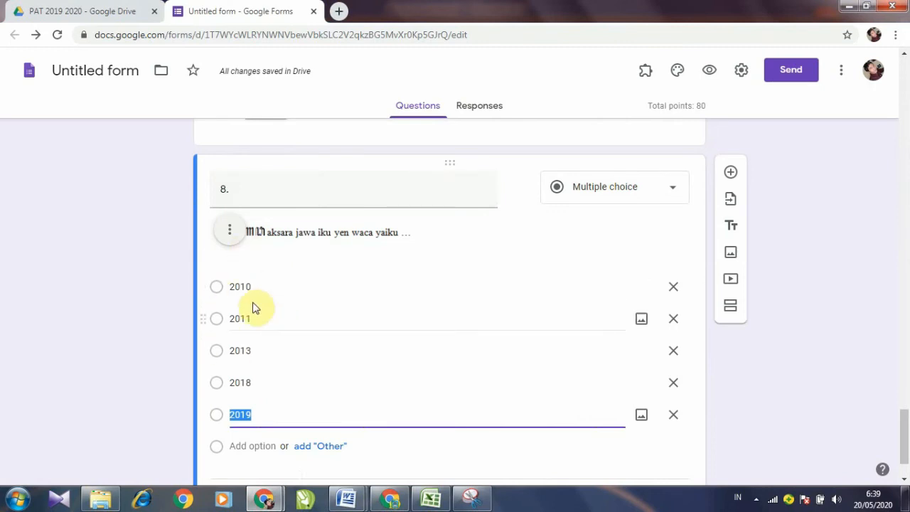
pyautogui.scroll(-1, 274, 340)
pyautogui.scroll(-1, 275, 340)
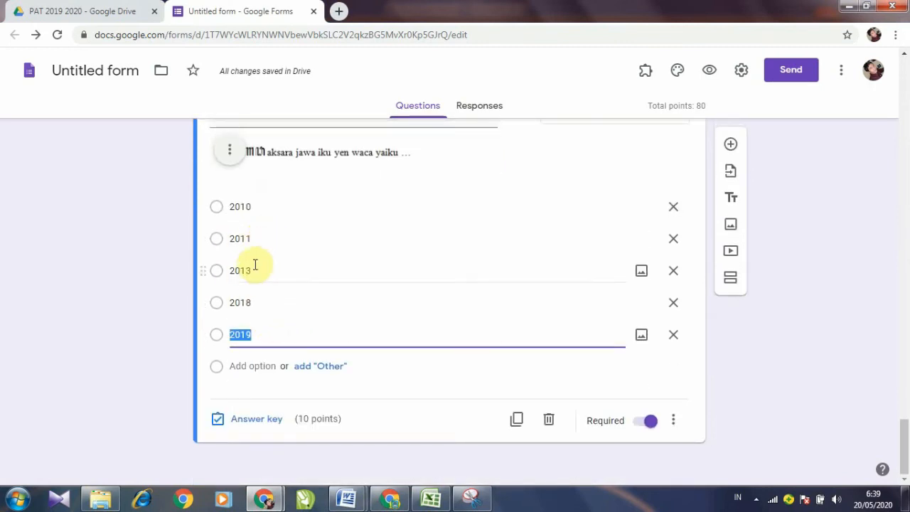
# Step: Set question 8's answer key to 2013
pyautogui.click(258, 422)
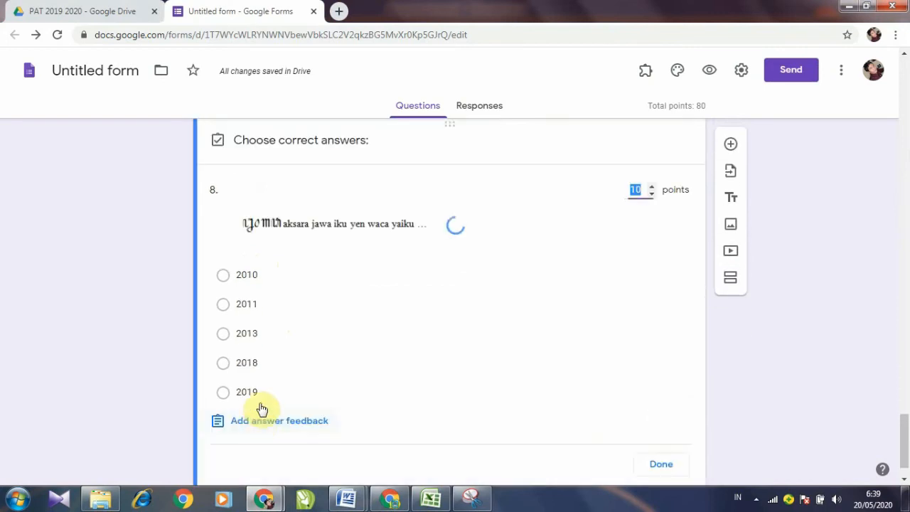
pyautogui.click(225, 333)
pyautogui.scroll(-1, 335, 370)
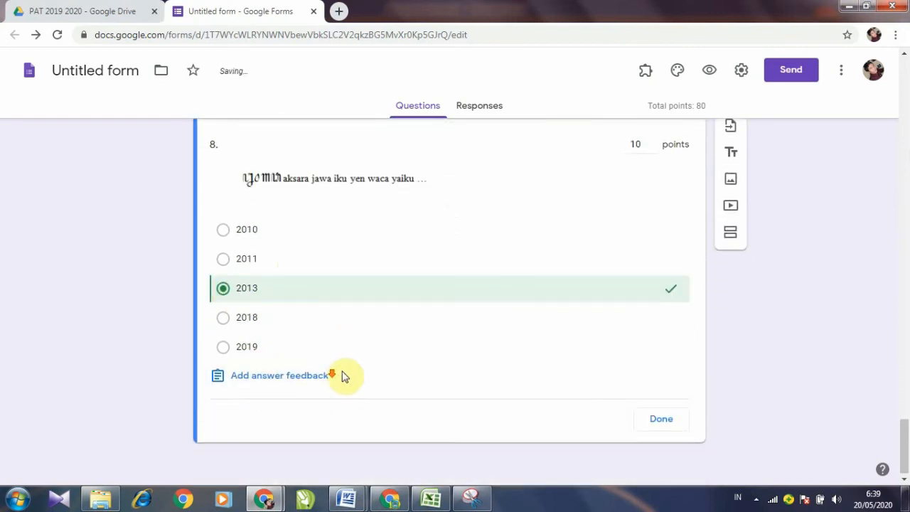
pyautogui.click(657, 424)
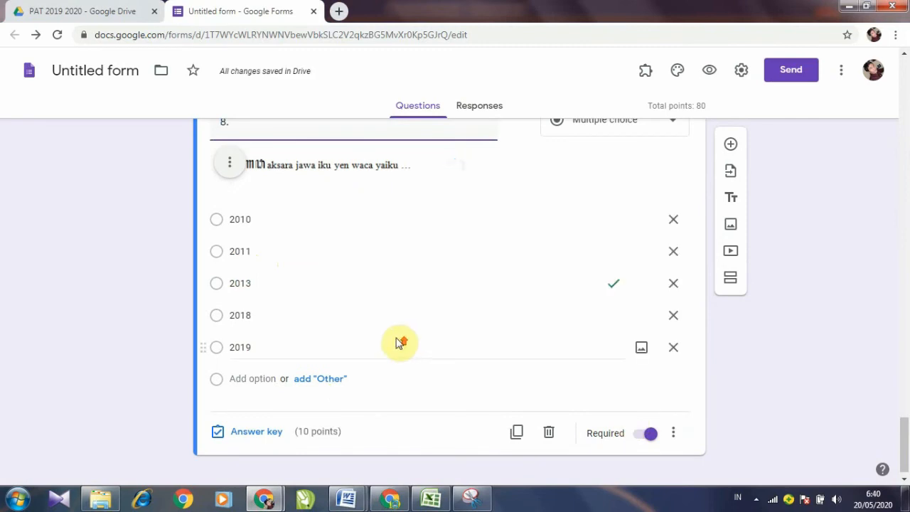
pyautogui.scroll(2, 405, 345)
pyautogui.scroll(-2, 420, 348)
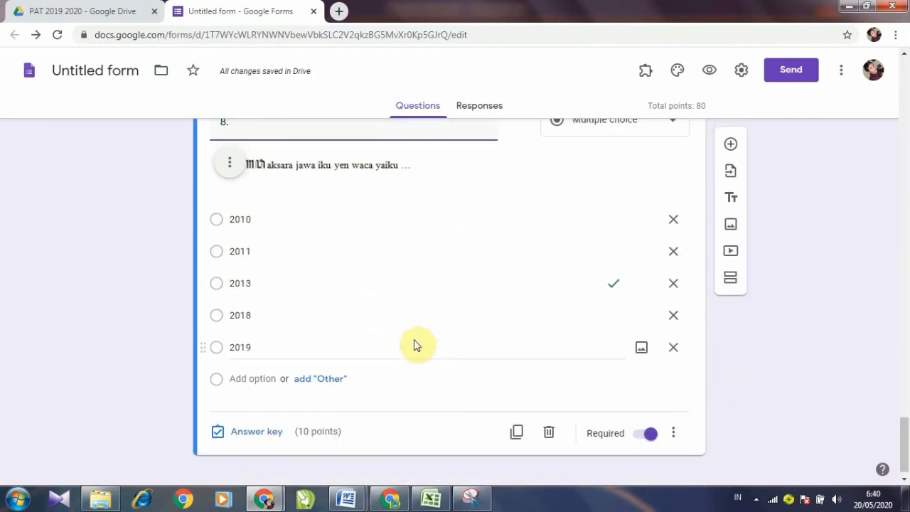
# Step: Copy question 9's stem about writing "Bapak tuku duku 5 kilo" in Javanese script from Word
pyautogui.click(347, 498)
pyautogui.click(405, 448)
pyautogui.scroll(-5, 405, 452)
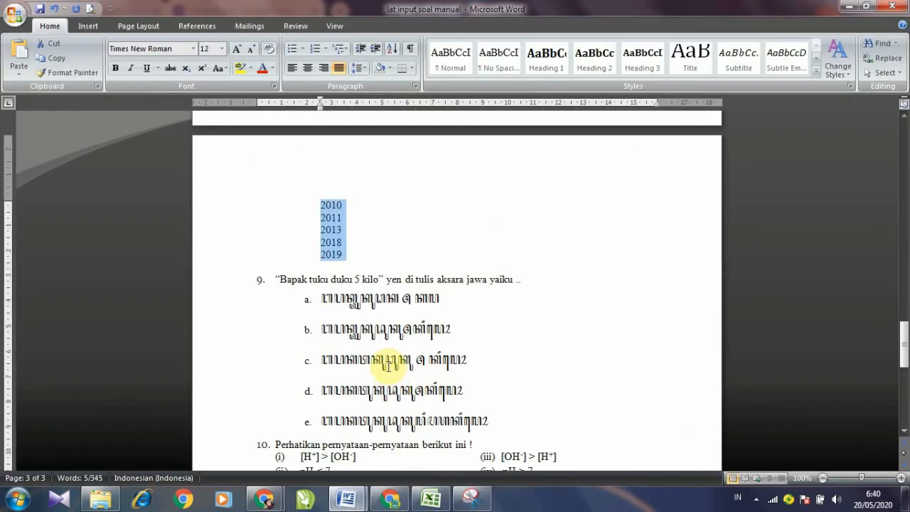
pyautogui.moveTo(273, 215); pyautogui.dragTo(492, 356)
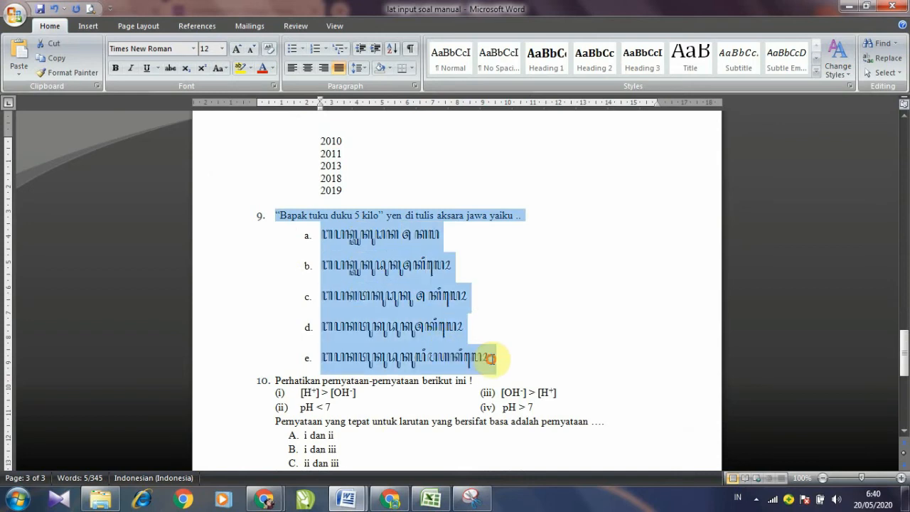
pyautogui.click(518, 249)
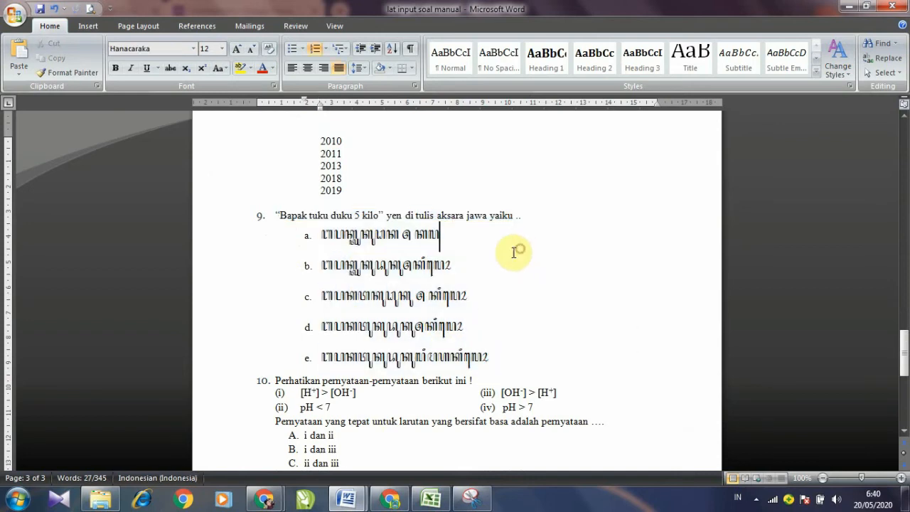
pyautogui.click(280, 212)
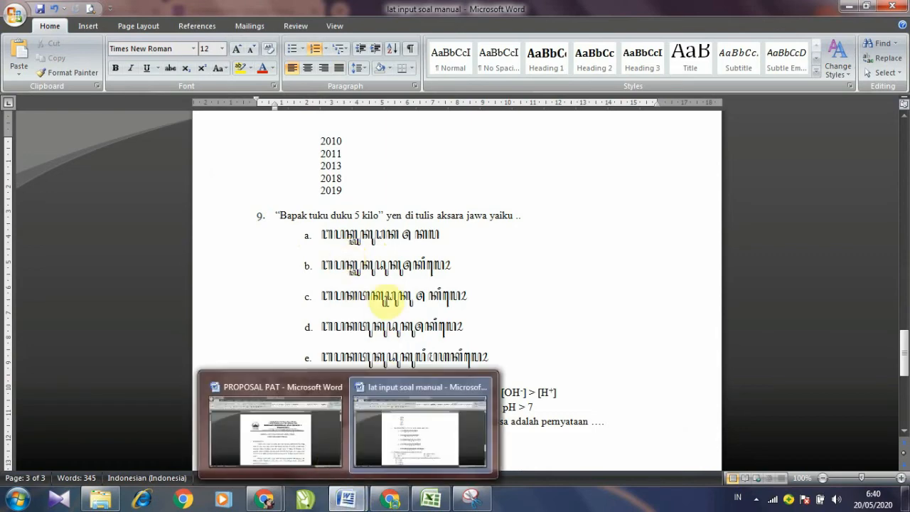
pyautogui.scroll(15, 384, 302)
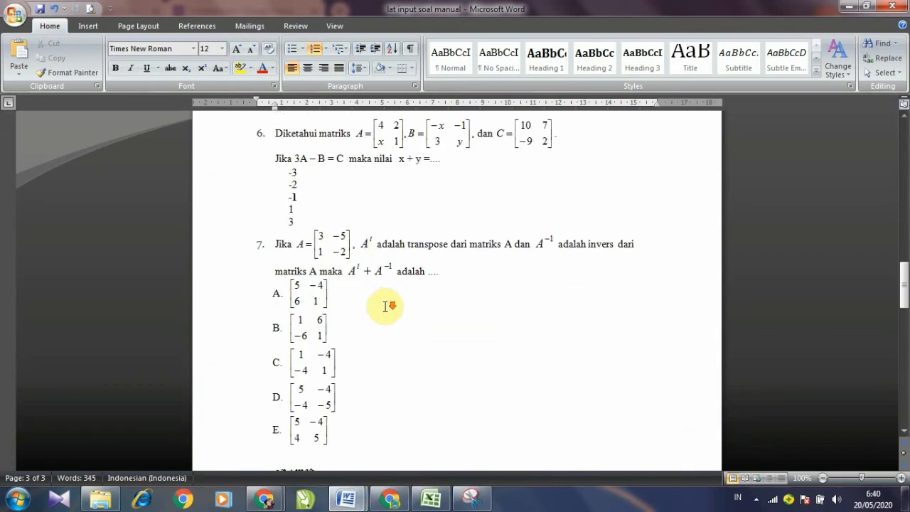
pyautogui.click(341, 293)
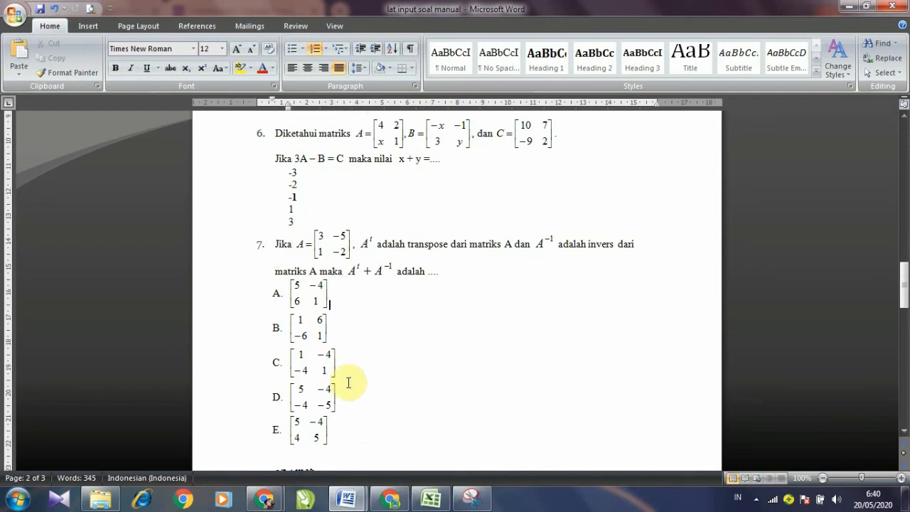
pyautogui.scroll(-12, 330, 376)
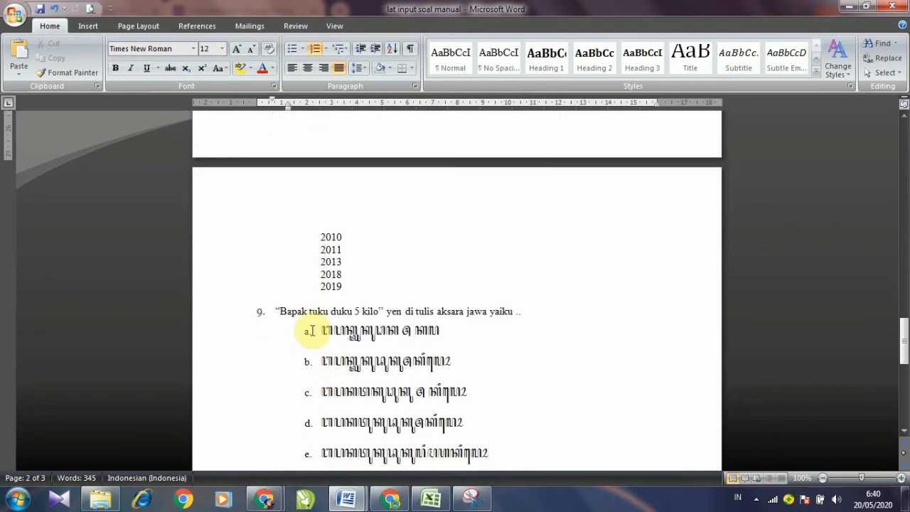
pyautogui.moveTo(277, 311); pyautogui.dragTo(518, 311)
pyautogui.rightClick(522, 311)
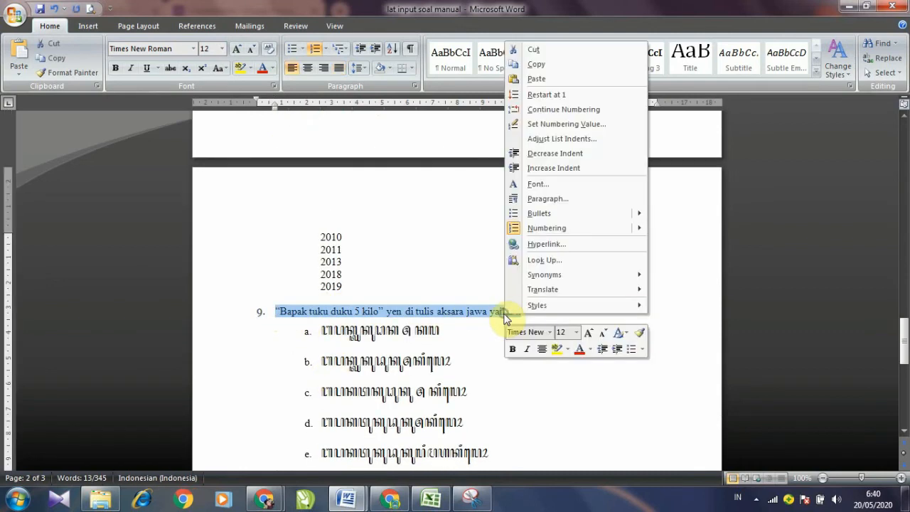
pyautogui.click(539, 64)
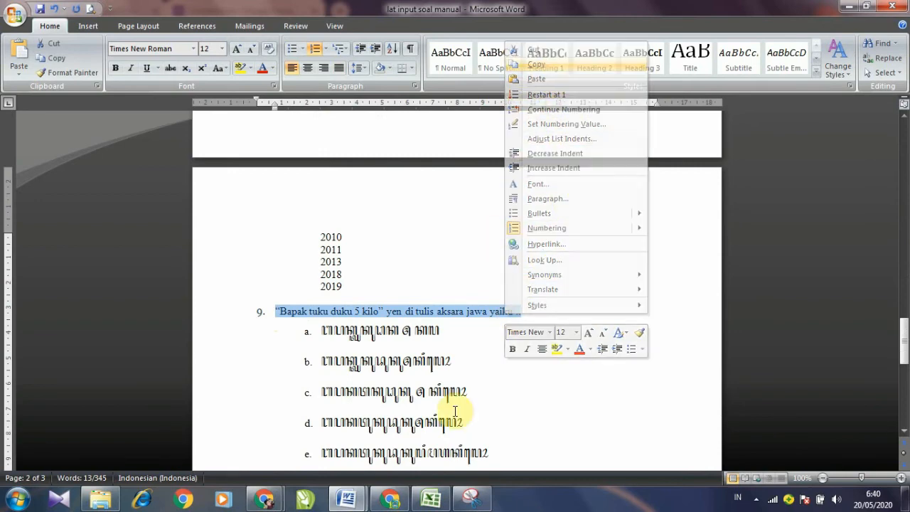
# Step: Duplicate question 8 in the form as the base for question 9
pyautogui.moveTo(277, 502)
pyautogui.click(331, 453)
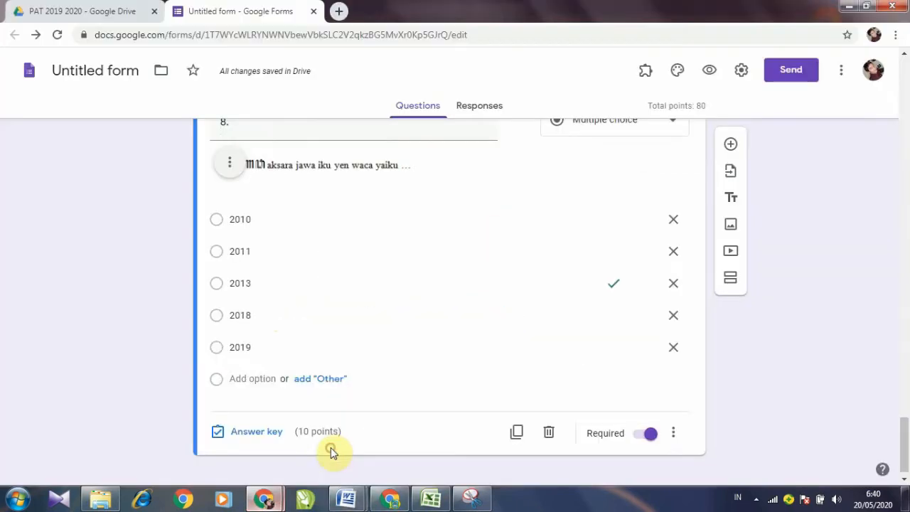
pyautogui.scroll(3, 337, 379)
pyautogui.scroll(8, 339, 376)
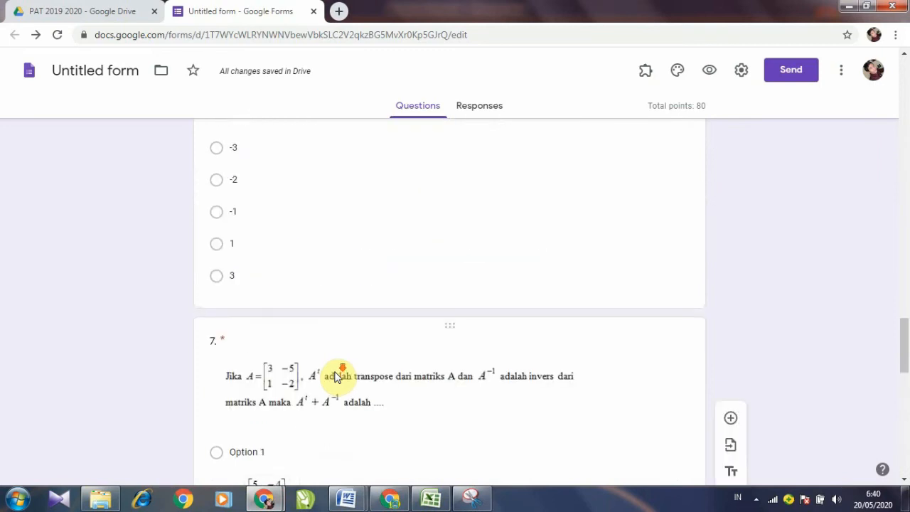
pyautogui.scroll(-13, 340, 372)
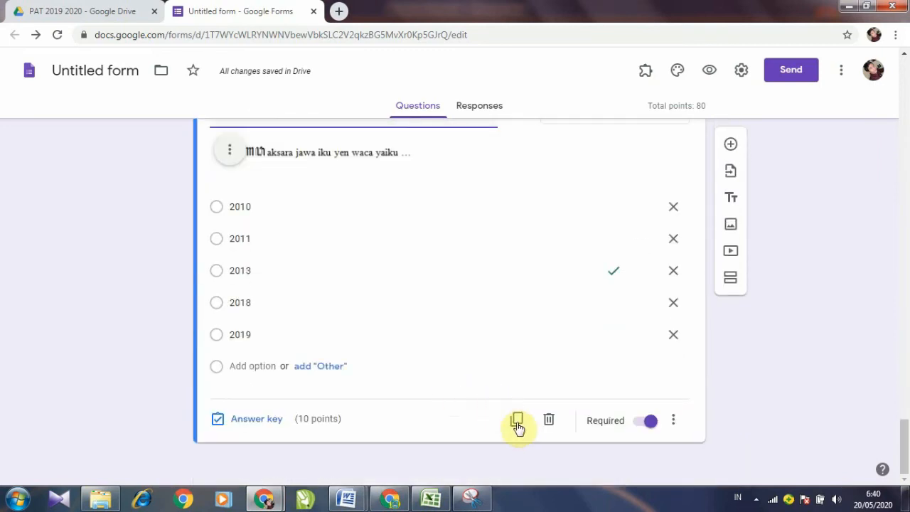
pyautogui.click(519, 424)
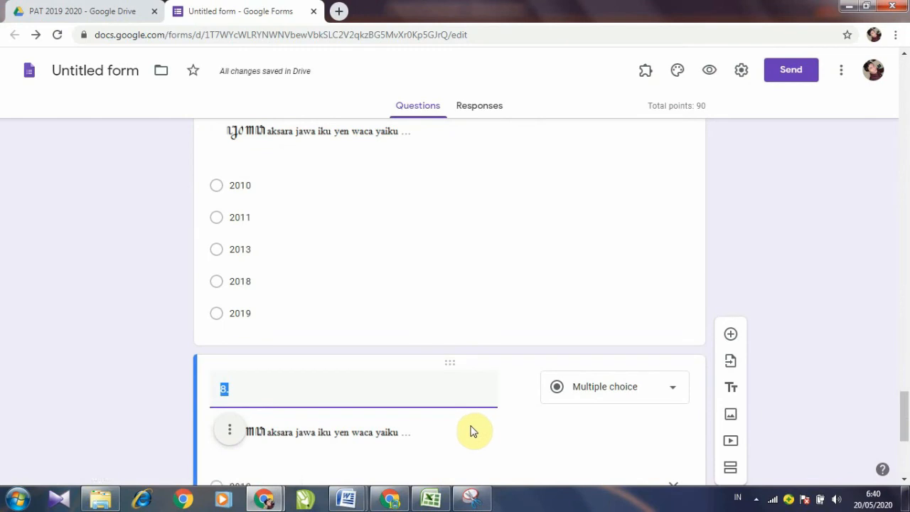
# Step: Paste the "Bapak tuku duku 5 kilo" stem into question 9's title
pyautogui.rightClick(233, 391)
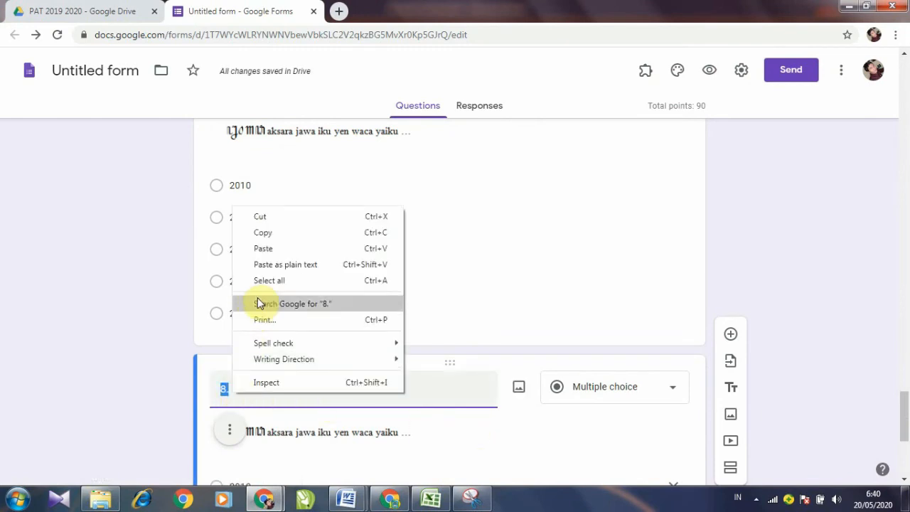
pyautogui.click(274, 250)
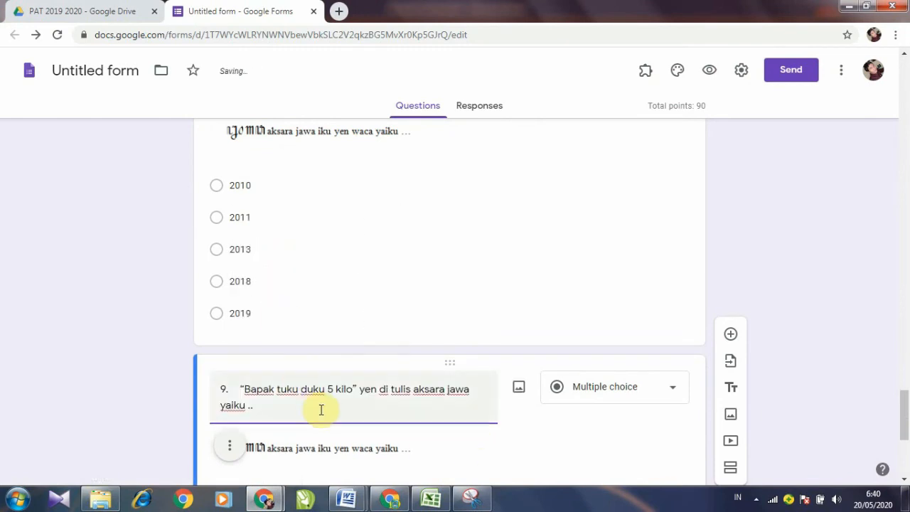
pyautogui.scroll(-4, 329, 385)
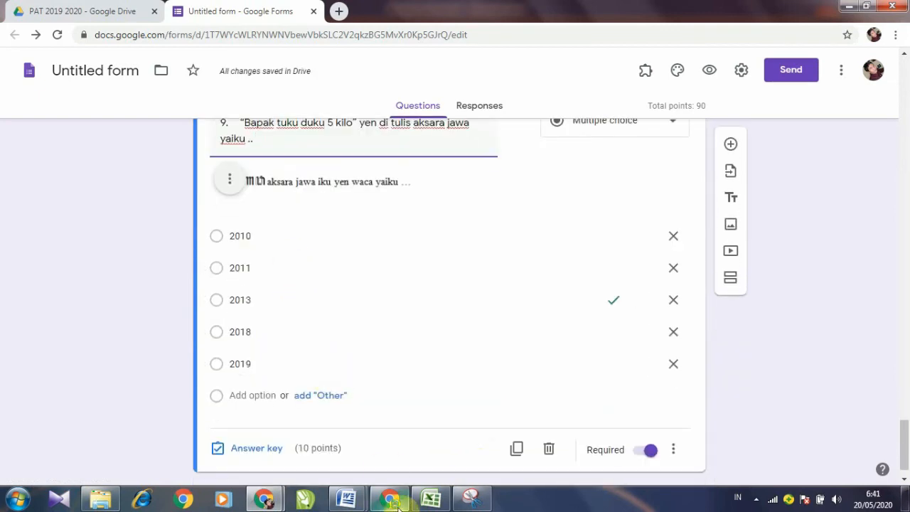
# Step: Reletter question 9's Javanese-script options in Word from a.–e. to uppercase A.–E
pyautogui.moveTo(352, 502)
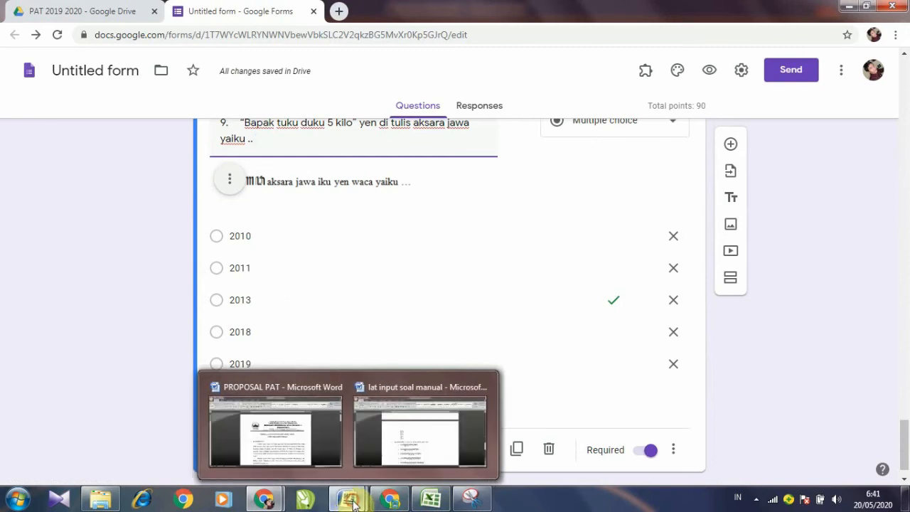
pyautogui.click(409, 447)
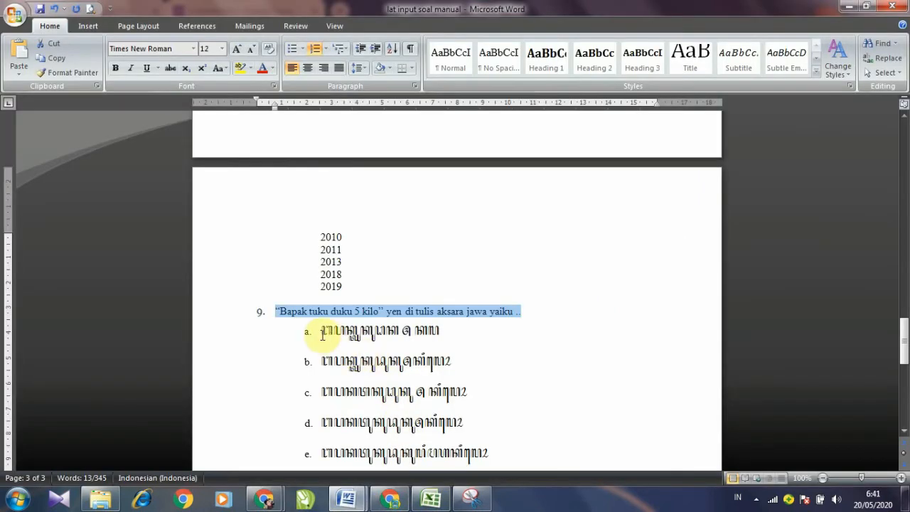
pyautogui.scroll(-2, 322, 335)
pyautogui.click(307, 267)
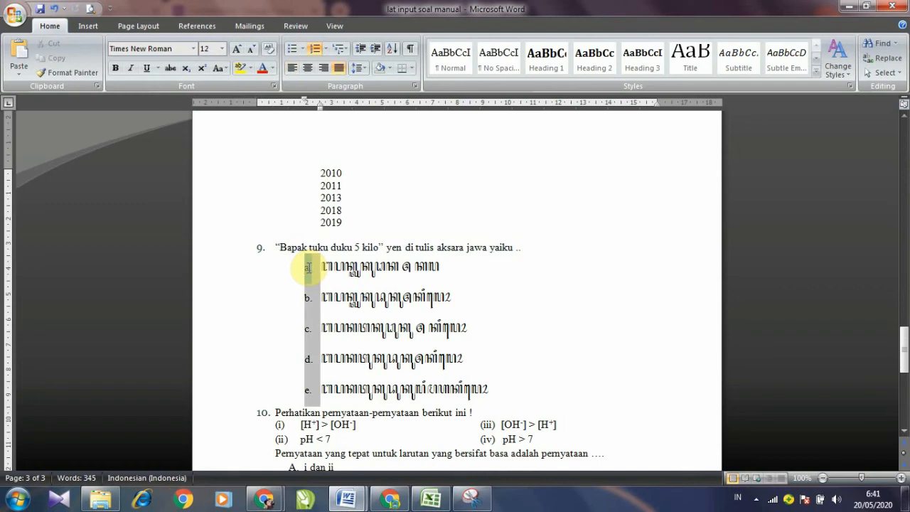
pyautogui.click(325, 51)
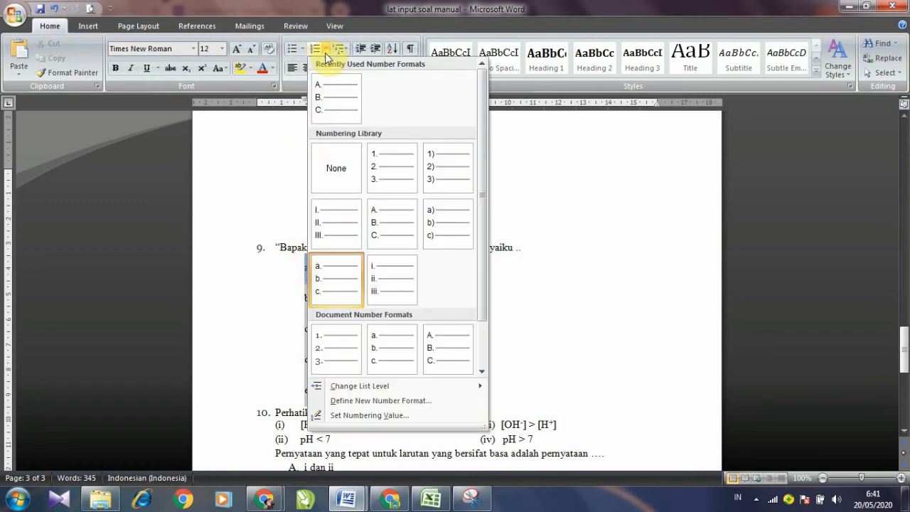
pyautogui.click(335, 95)
pyautogui.click(340, 270)
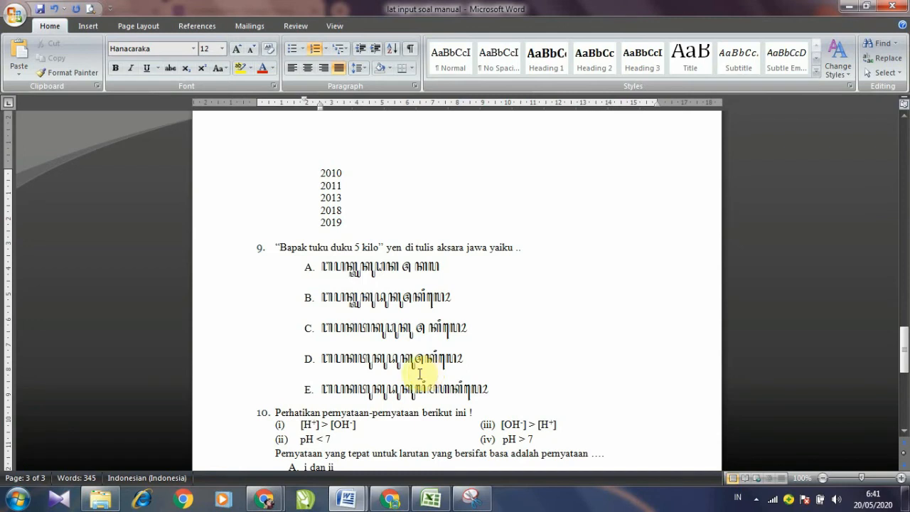
pyautogui.click(399, 214)
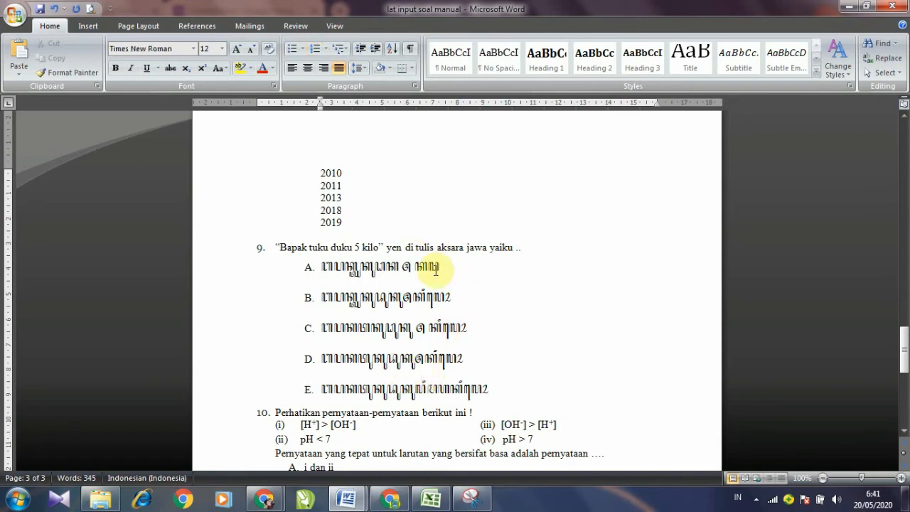
pyautogui.click(471, 498)
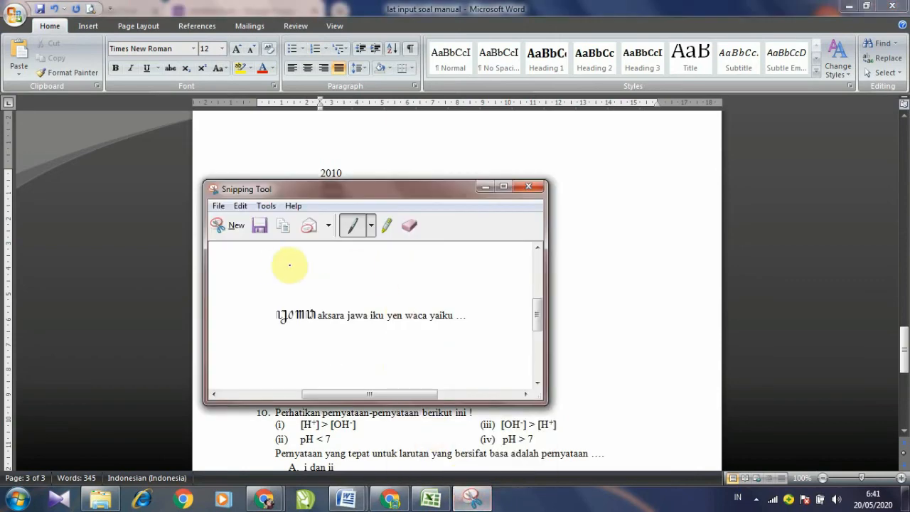
# Step: Snip question 9's options A–E and save it as OPSI N0 9.PNG in Pictures
pyautogui.click(230, 226)
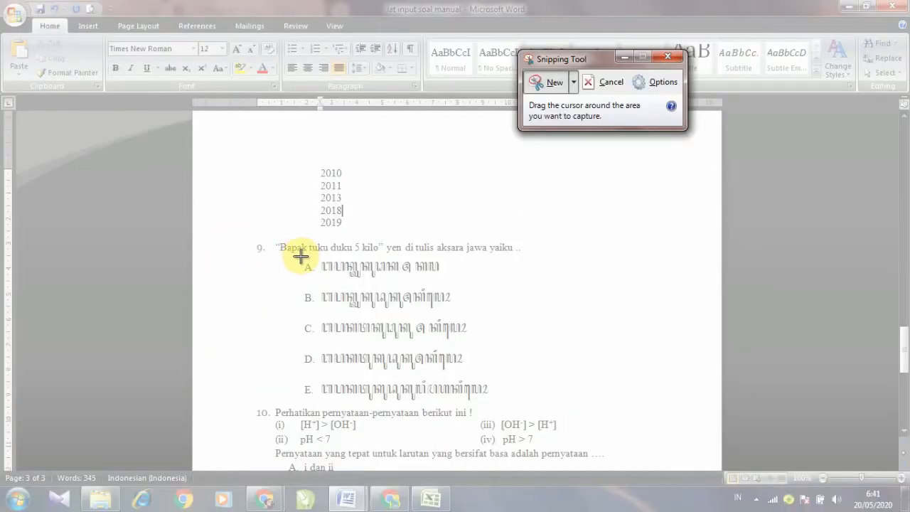
pyautogui.moveTo(301, 257); pyautogui.dragTo(491, 402)
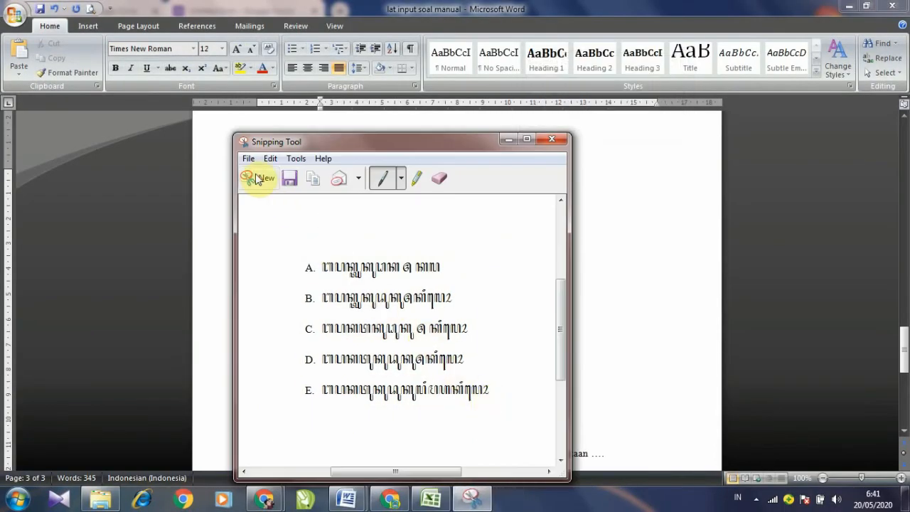
pyautogui.click(288, 178)
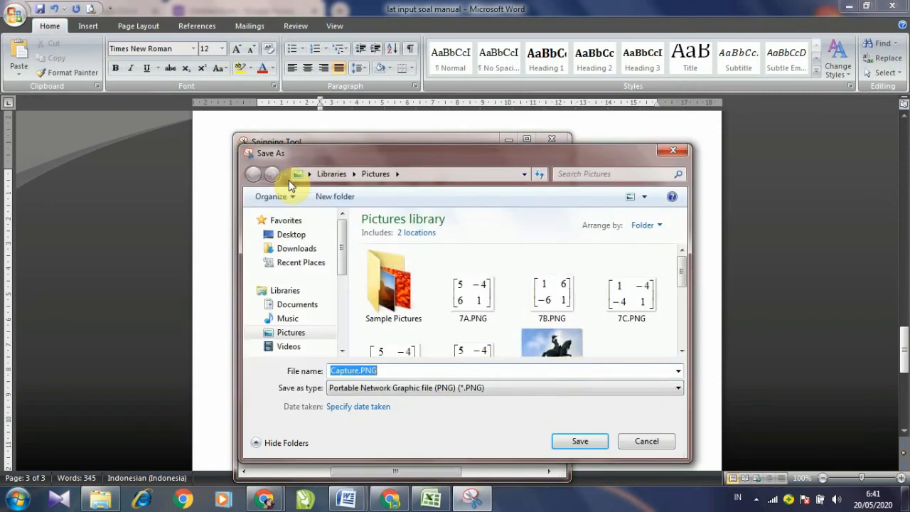
pyautogui.write('OPSI N0 9')
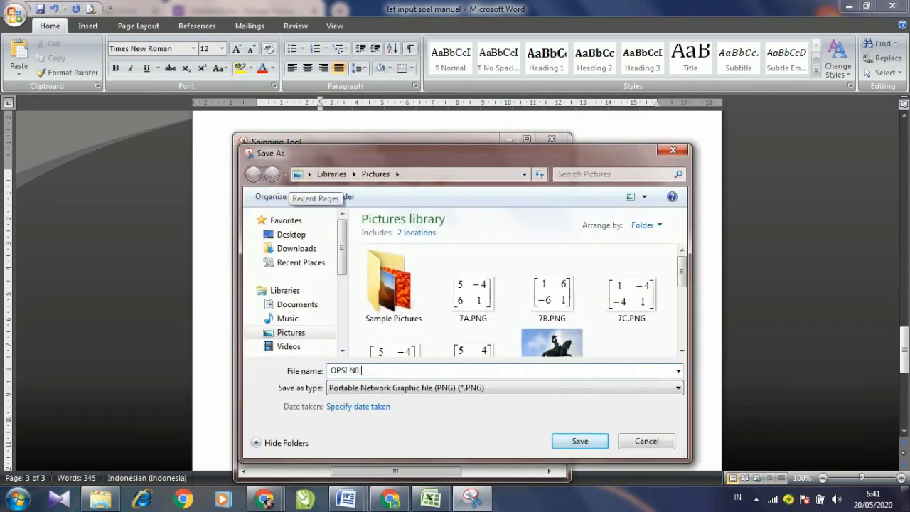
pyautogui.click(581, 442)
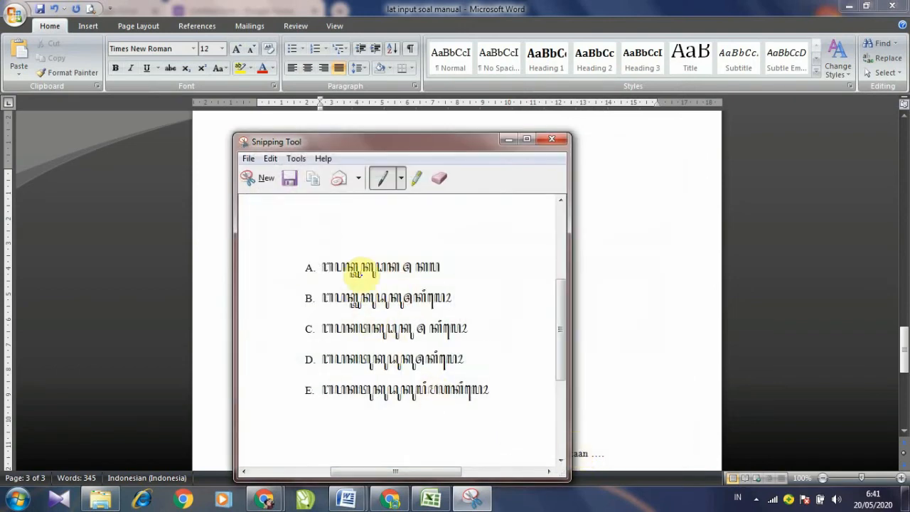
# Step: Remove the old image from question 9 in the form
pyautogui.moveTo(261, 498)
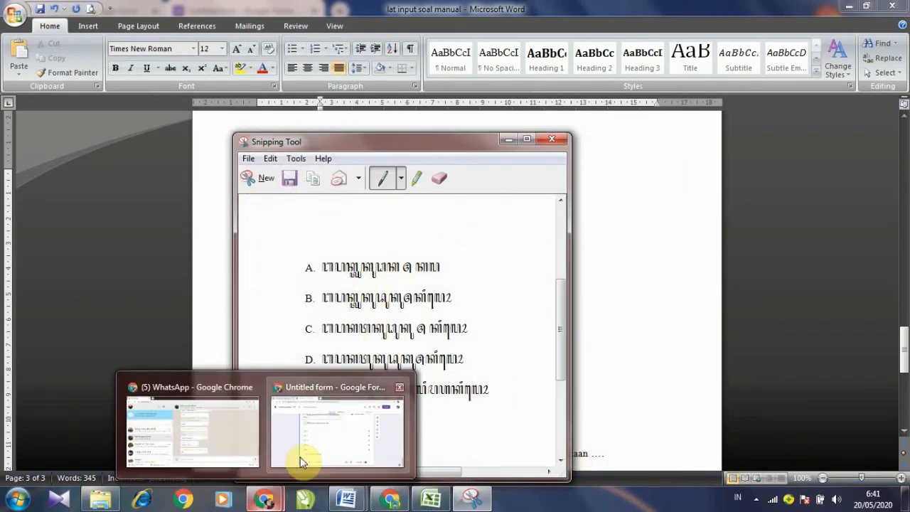
pyautogui.click(299, 460)
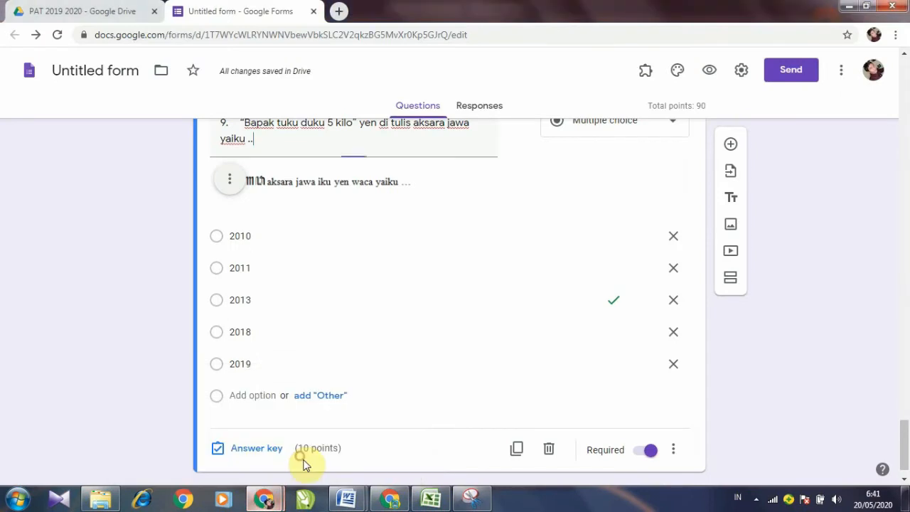
pyautogui.click(230, 189)
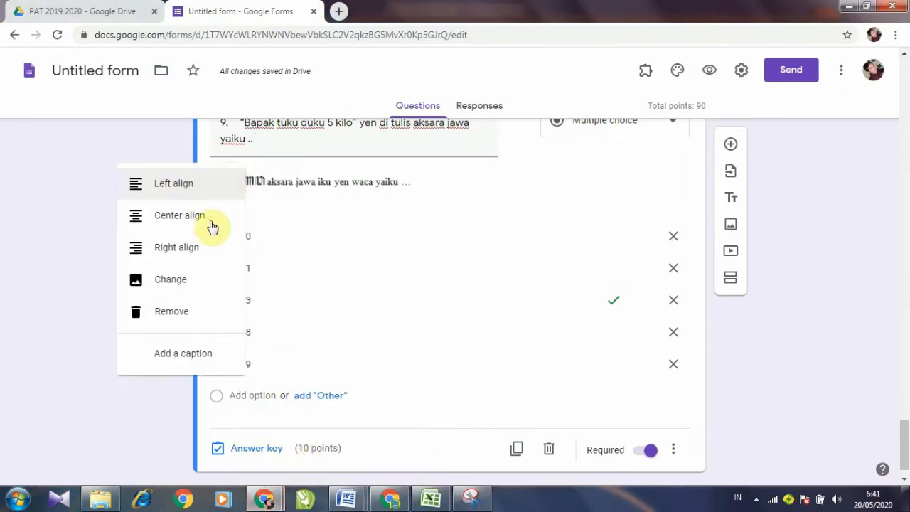
pyautogui.click(179, 326)
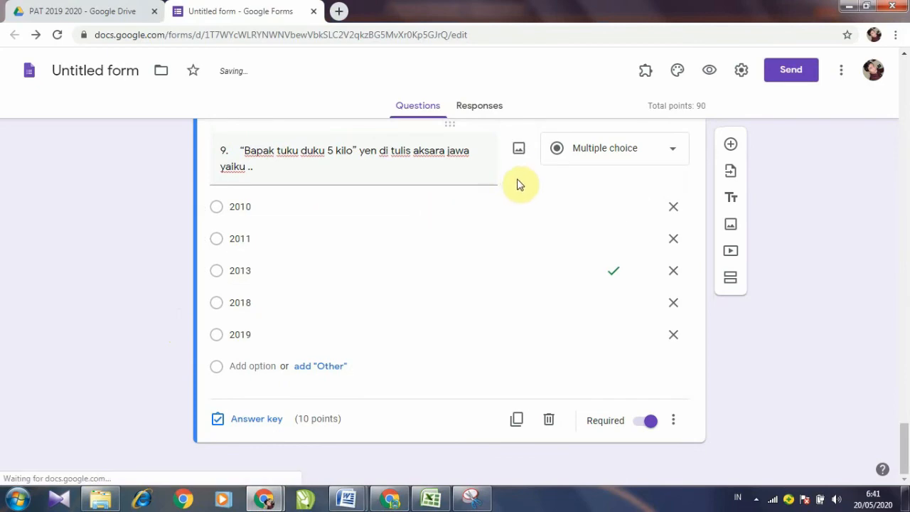
# Step: Upload OPSI N0 9.PNG as question 9's image
pyautogui.click(519, 151)
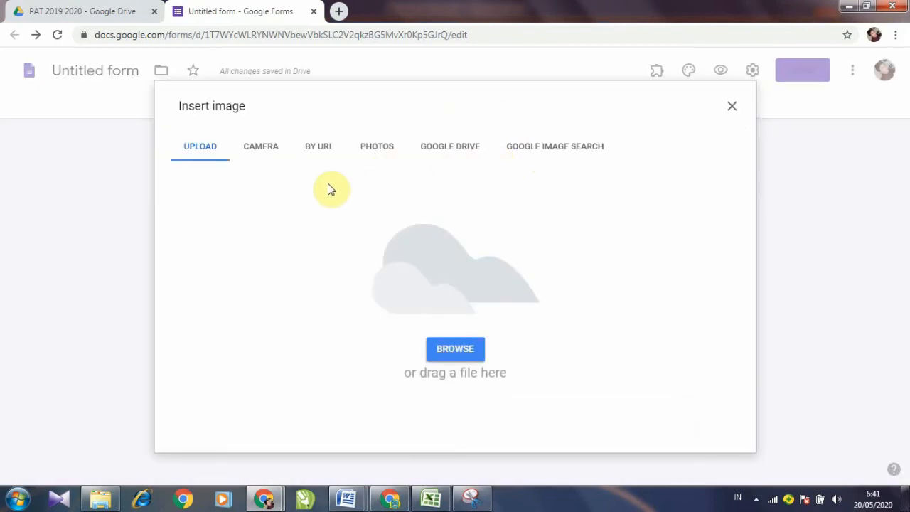
pyautogui.click(449, 348)
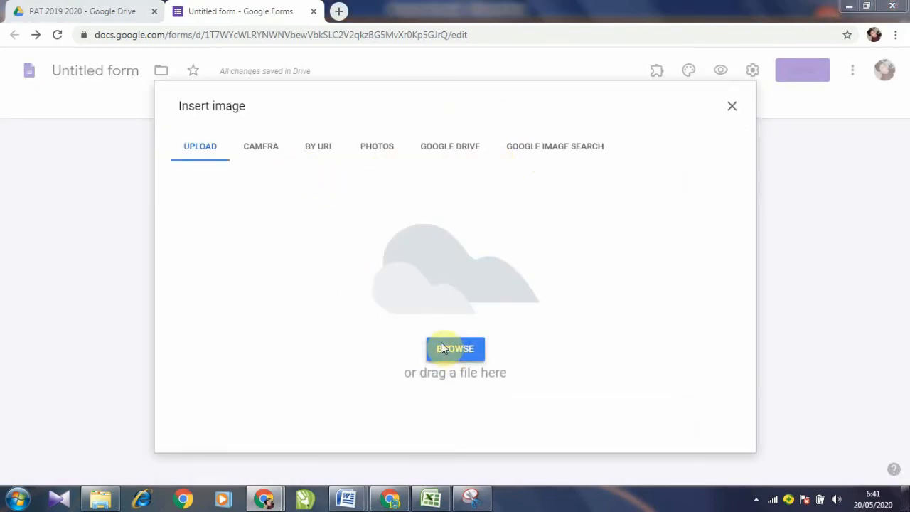
pyautogui.click(466, 232)
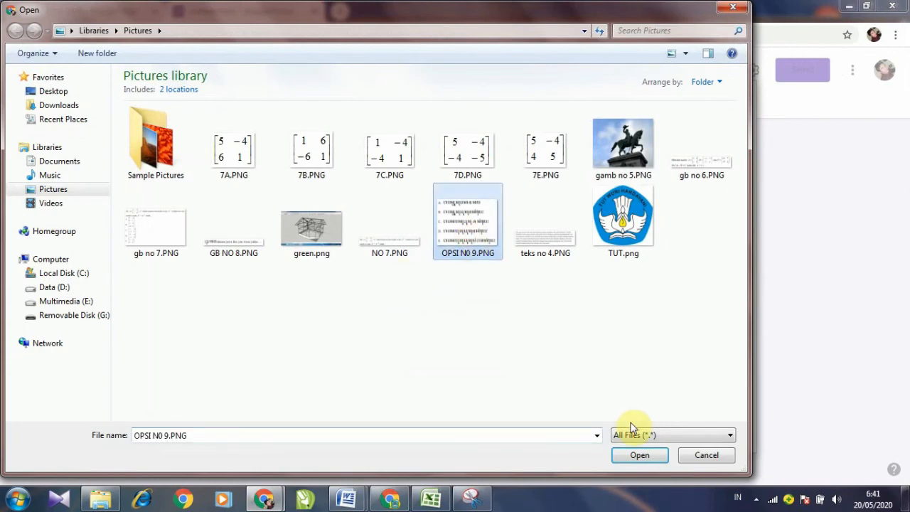
pyautogui.click(640, 455)
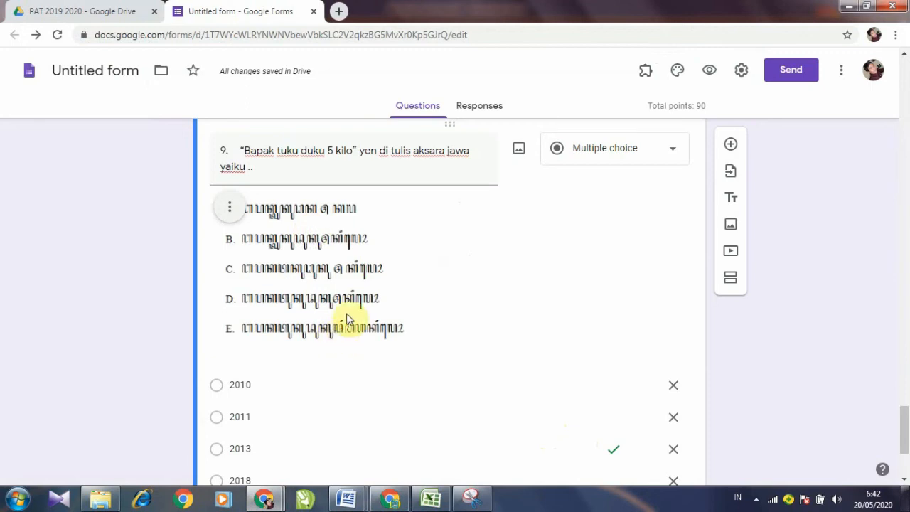
# Step: Delete the 2010, 2011, 2013 and 2018 options and change 2019 to A
pyautogui.scroll(-1, 347, 317)
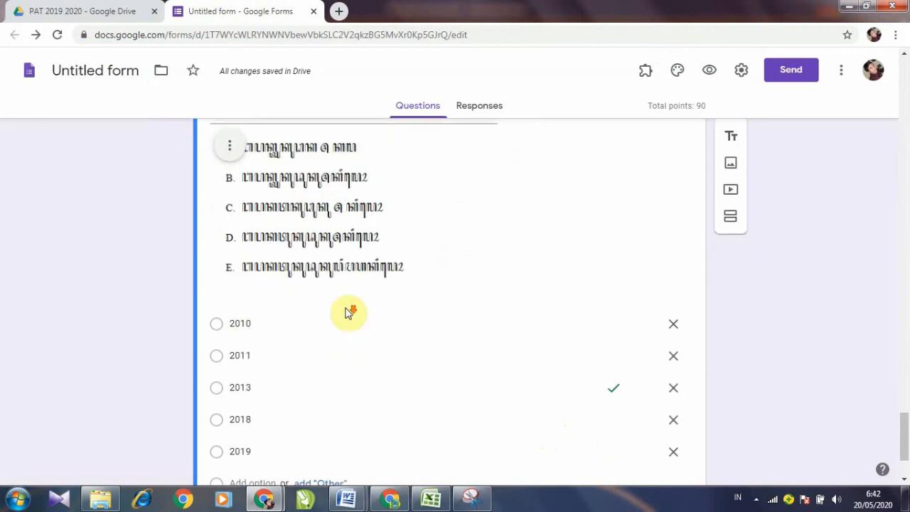
pyautogui.click(673, 321)
pyautogui.click(674, 322)
pyautogui.click(673, 322)
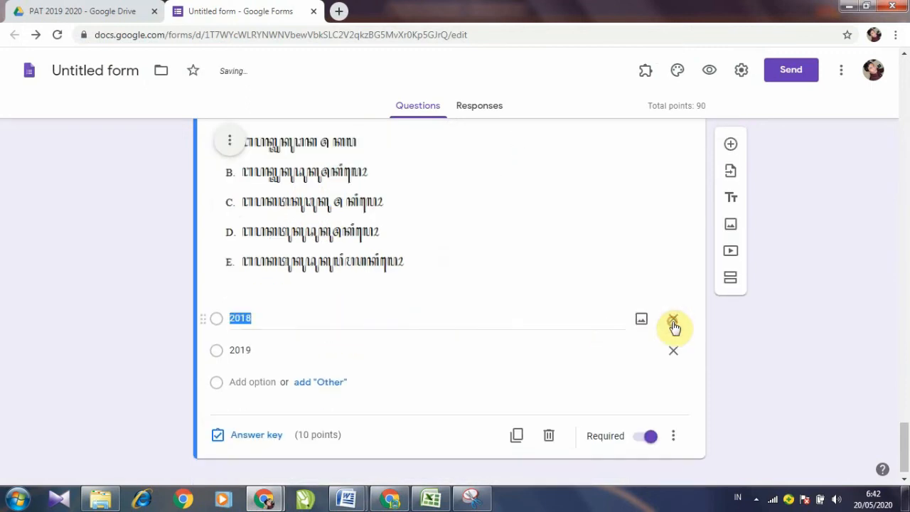
pyautogui.click(674, 321)
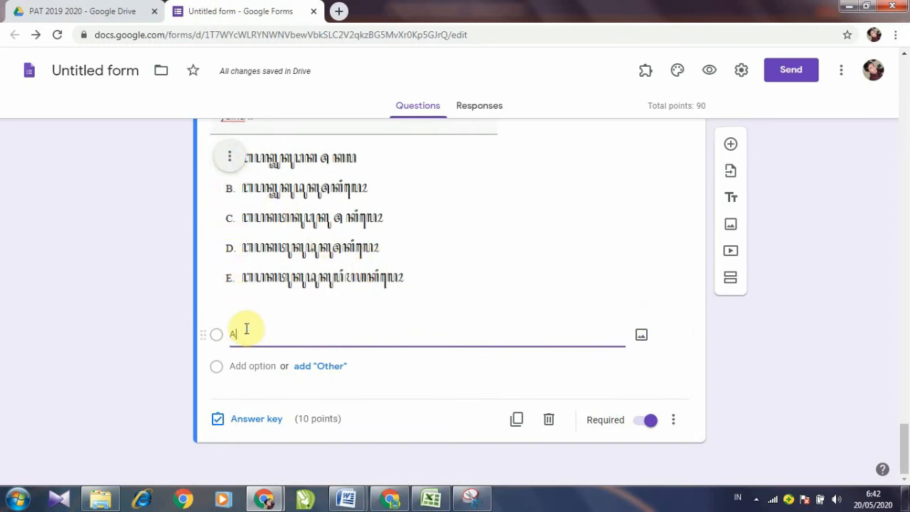
pyautogui.write('A')
# Step: Add answer options B, C, D and E to question 9
pyautogui.click(262, 366)
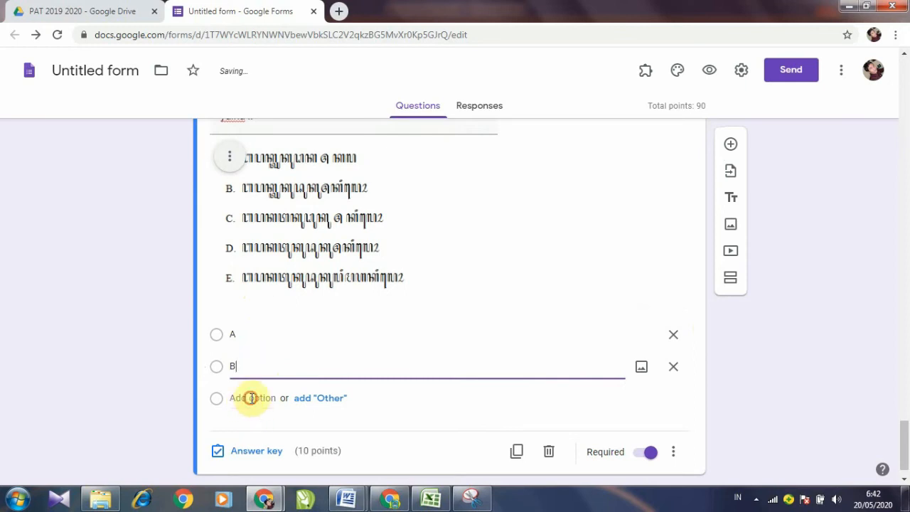
pyautogui.click(254, 398)
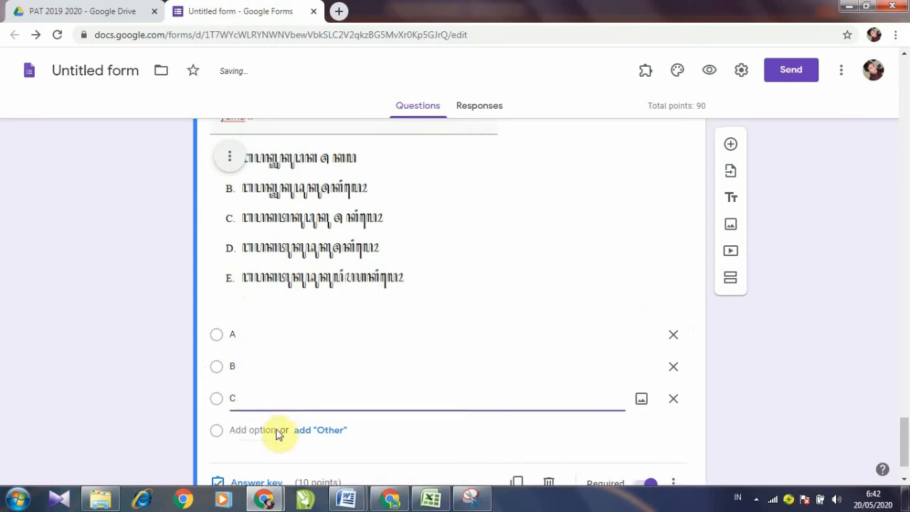
pyautogui.click(266, 429)
pyautogui.write('D')
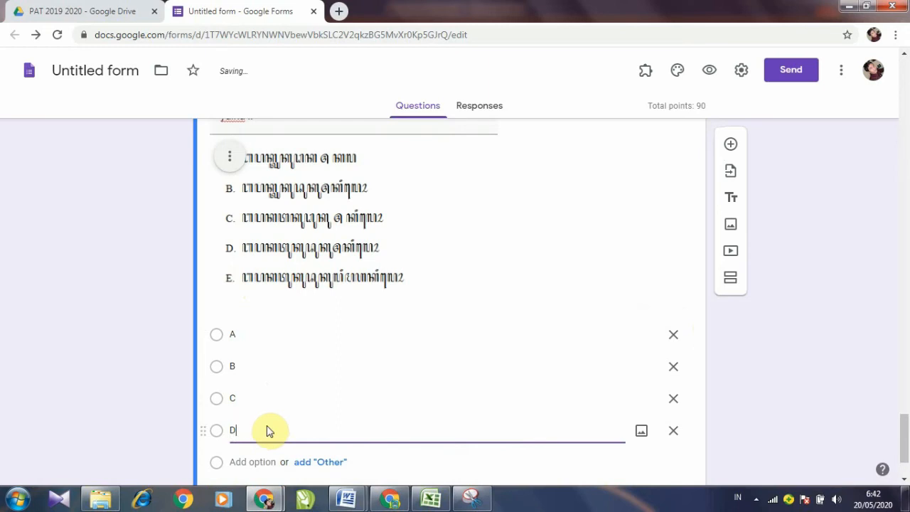
pyautogui.click(252, 460)
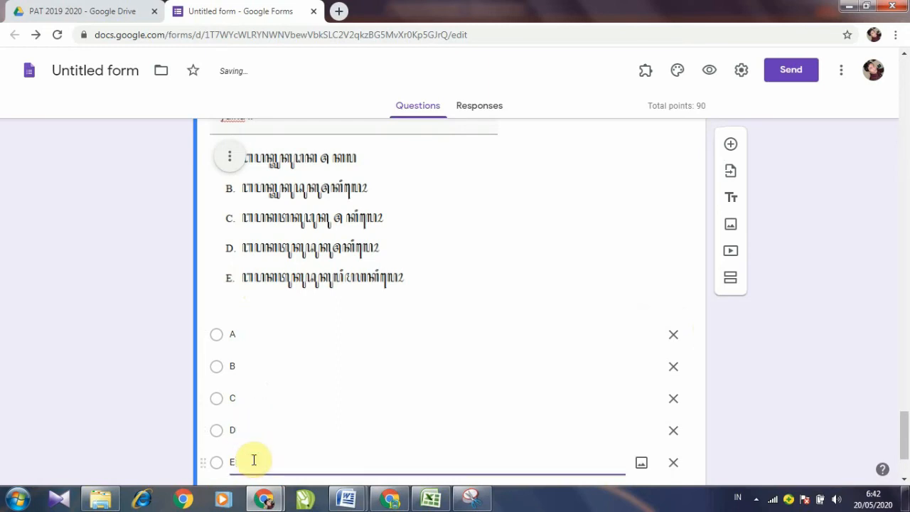
pyautogui.scroll(1, 302, 226)
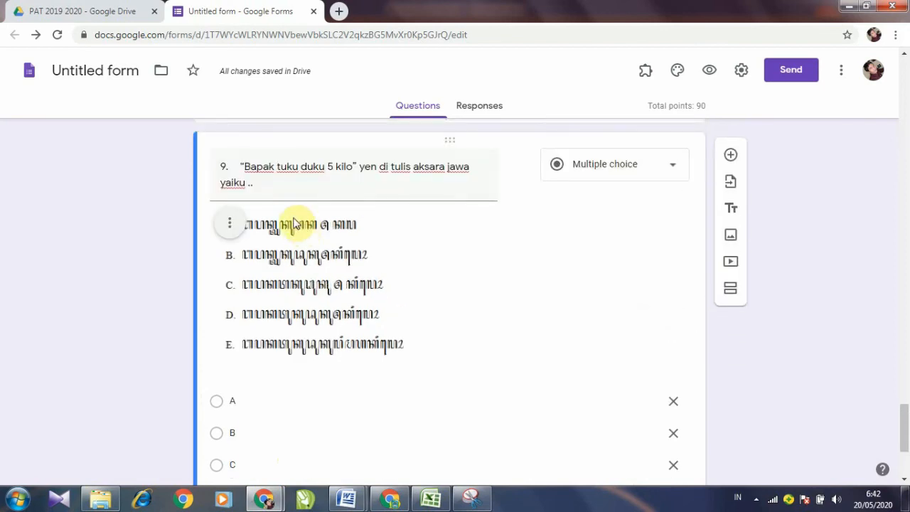
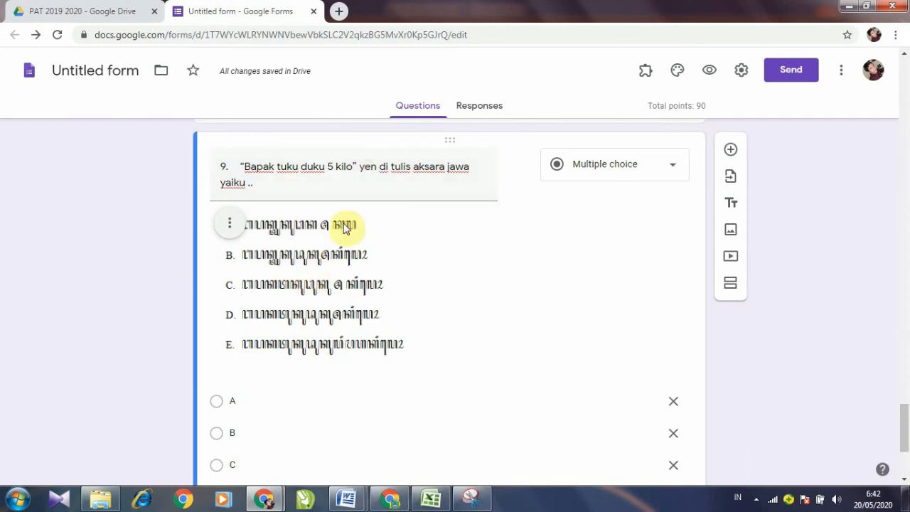
# Step: In question 9's answer key, mark option A as the correct answer
pyautogui.scroll(15, 402, 249)
pyautogui.scroll(-5, 402, 250)
pyautogui.scroll(3, 402, 250)
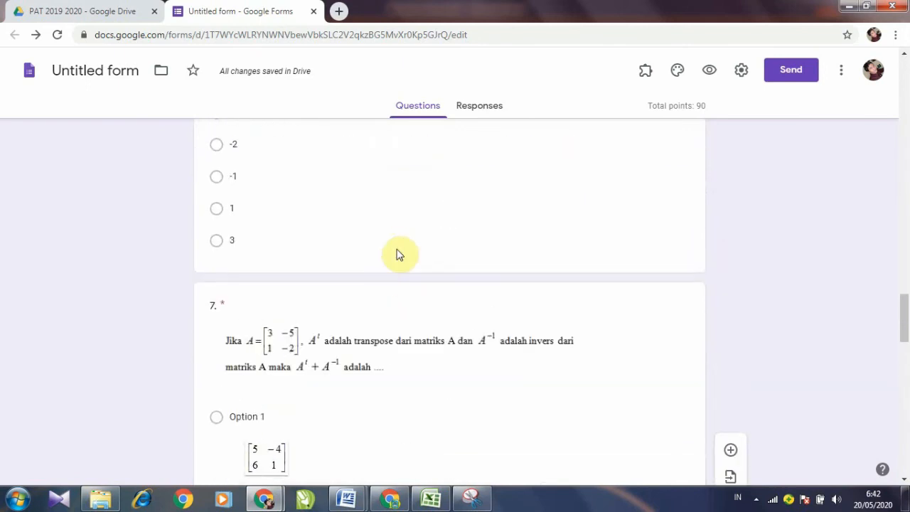
pyautogui.scroll(-1, 401, 254)
pyautogui.scroll(-4, 370, 249)
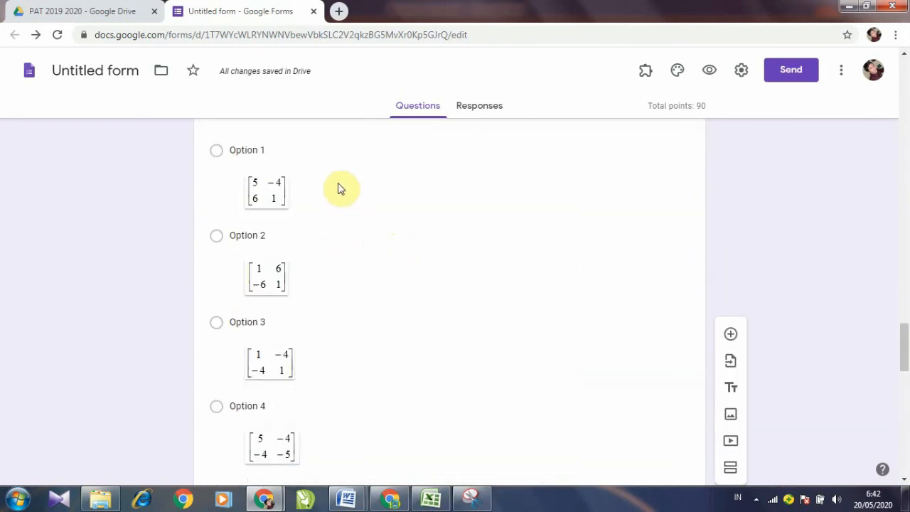
pyautogui.scroll(-3, 285, 366)
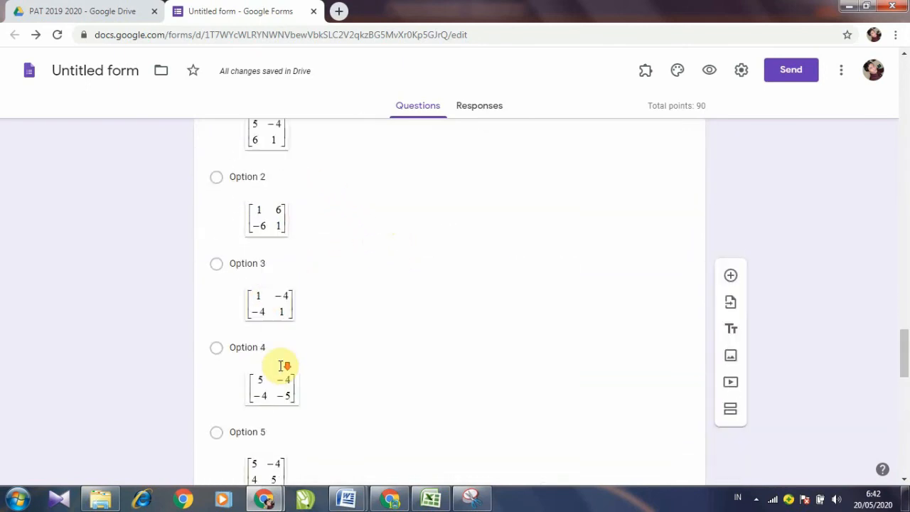
pyautogui.scroll(6, 281, 366)
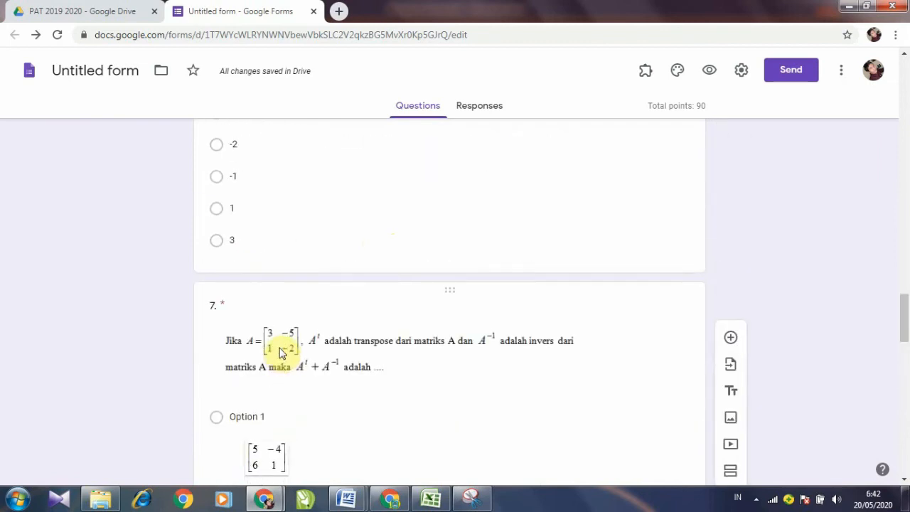
pyautogui.scroll(-8, 286, 352)
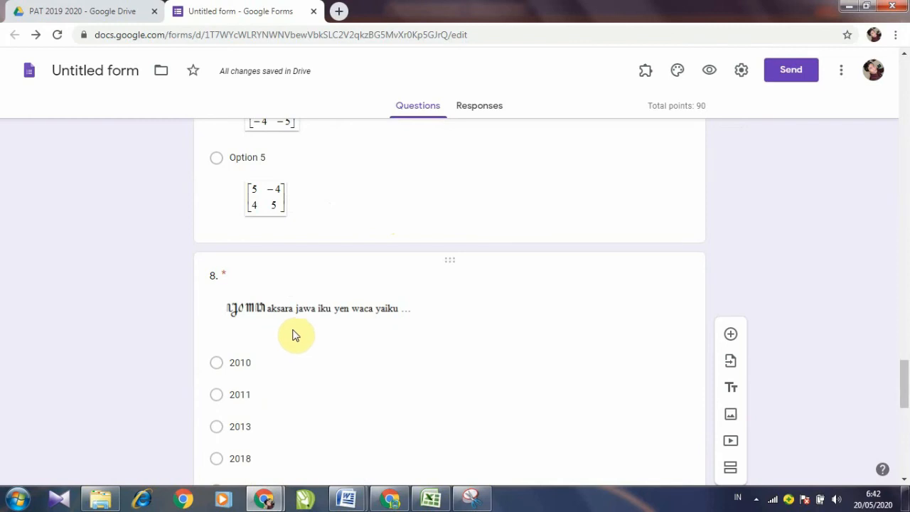
pyautogui.scroll(4, 295, 331)
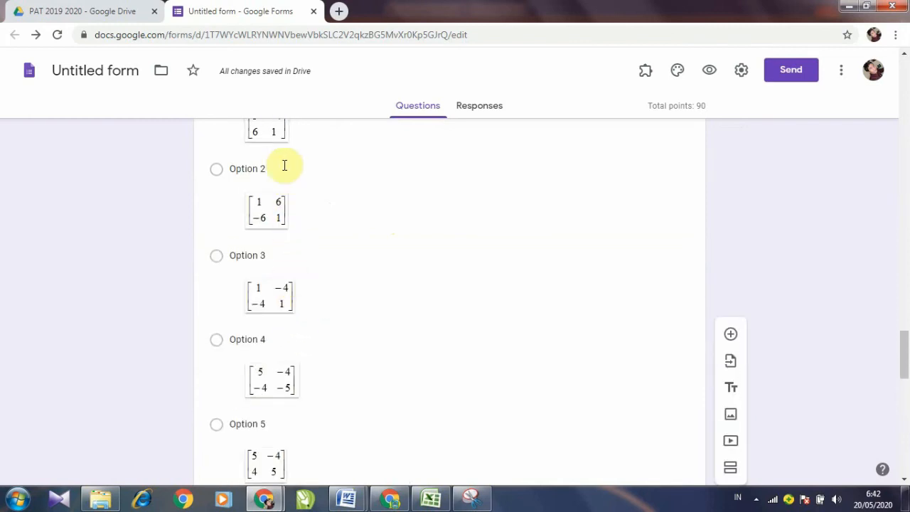
pyautogui.scroll(-10, 297, 164)
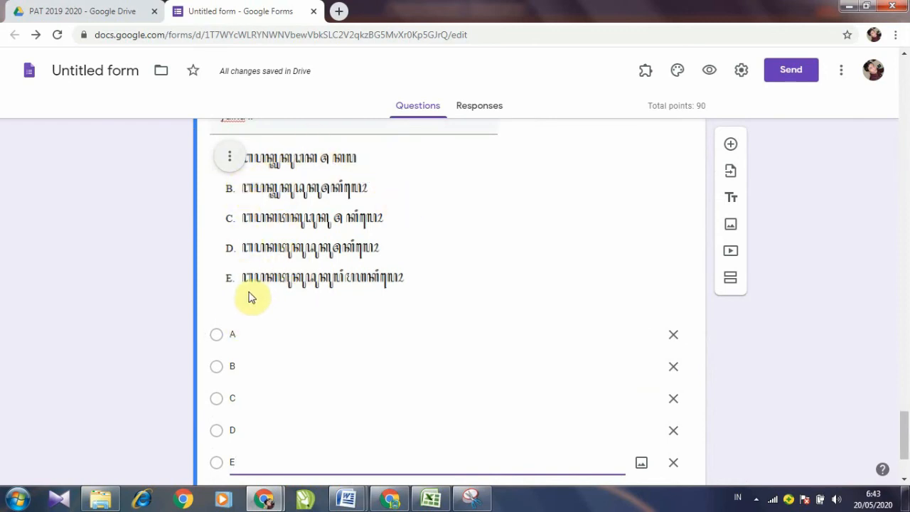
pyautogui.scroll(1, 349, 279)
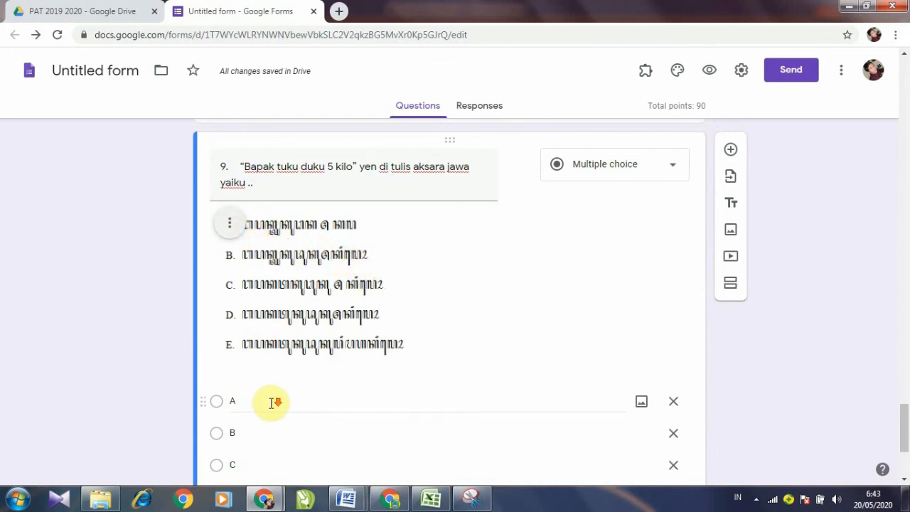
pyautogui.scroll(-3, 268, 406)
pyautogui.click(257, 419)
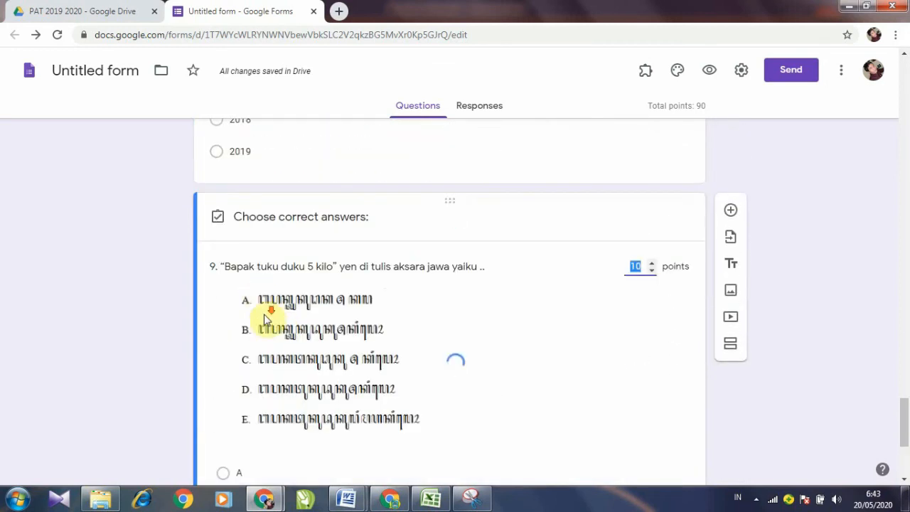
pyautogui.scroll(-1, 264, 339)
pyautogui.click(224, 341)
pyautogui.scroll(-2, 273, 347)
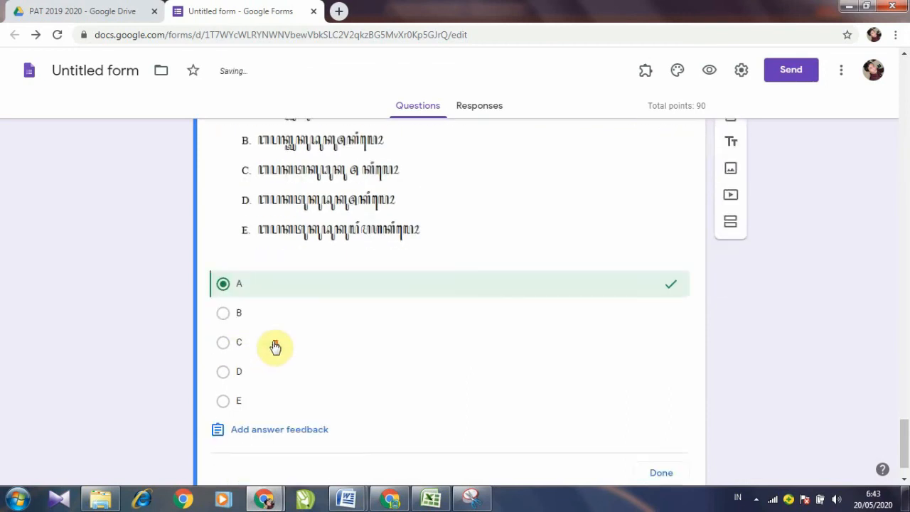
pyautogui.click(661, 422)
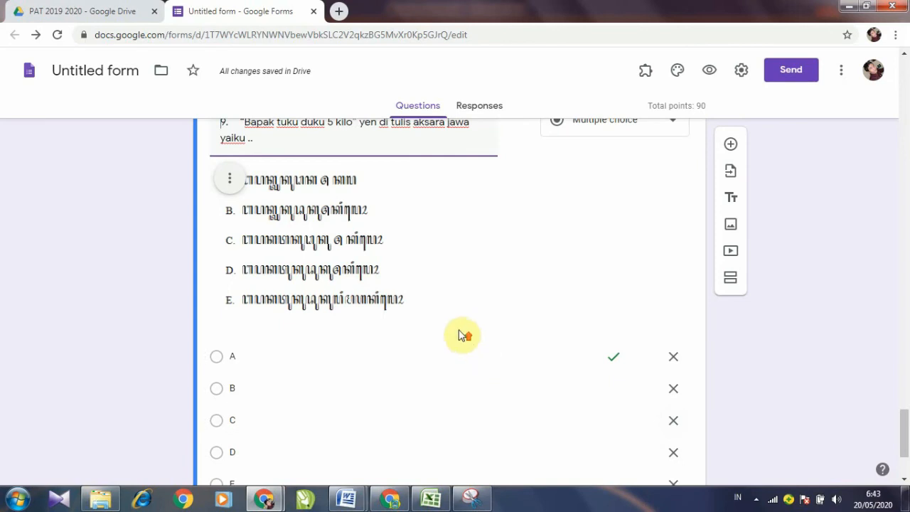
pyautogui.scroll(3, 464, 335)
pyautogui.scroll(-2, 461, 335)
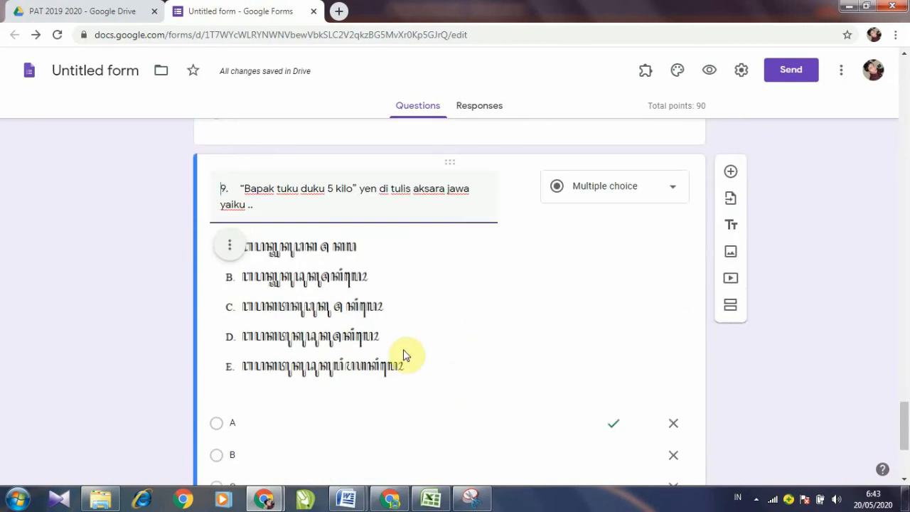
pyautogui.moveTo(400, 504)
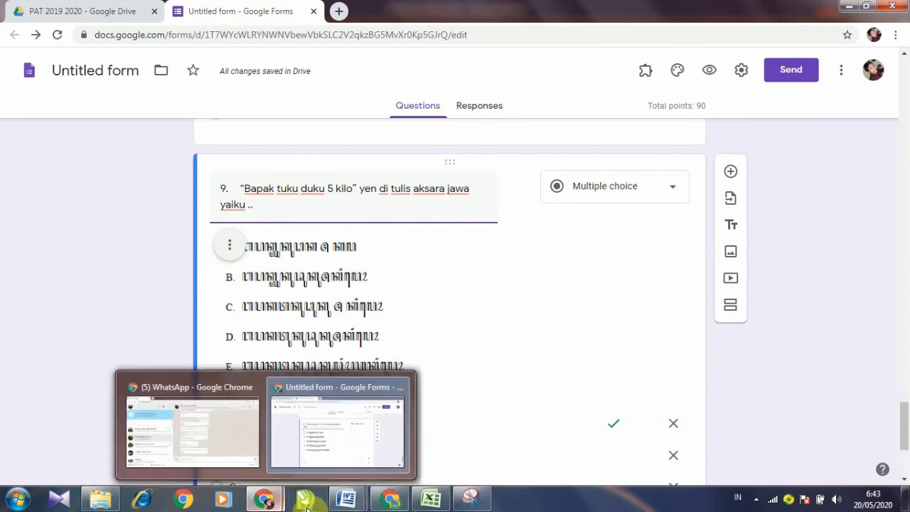
pyautogui.moveTo(352, 503)
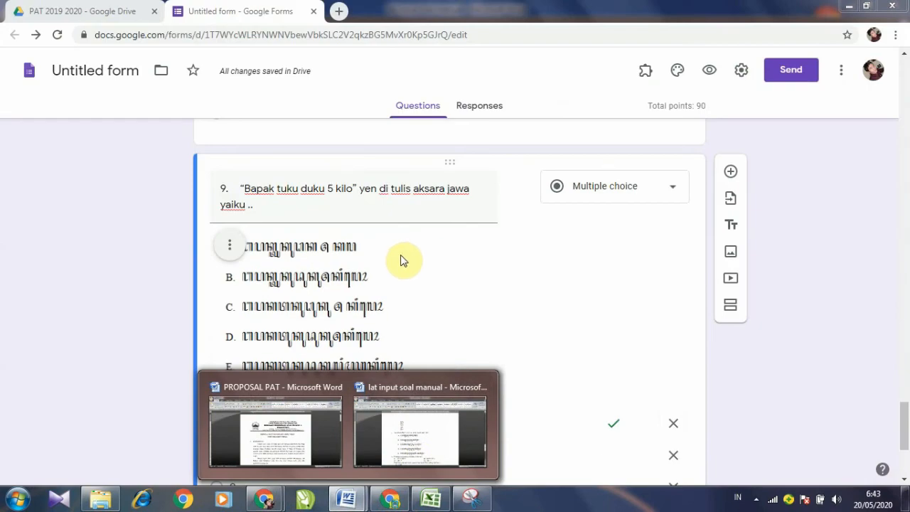
# Step: In the lat input soal manual document, add a blank line below question 10's heading
pyautogui.click(394, 417)
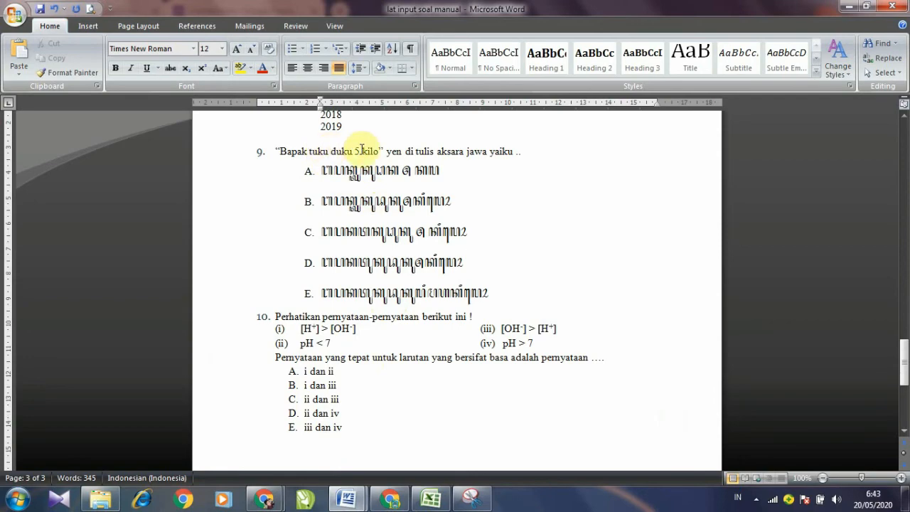
pyautogui.scroll(6, 406, 209)
pyautogui.scroll(3, 406, 211)
pyautogui.scroll(-8, 390, 298)
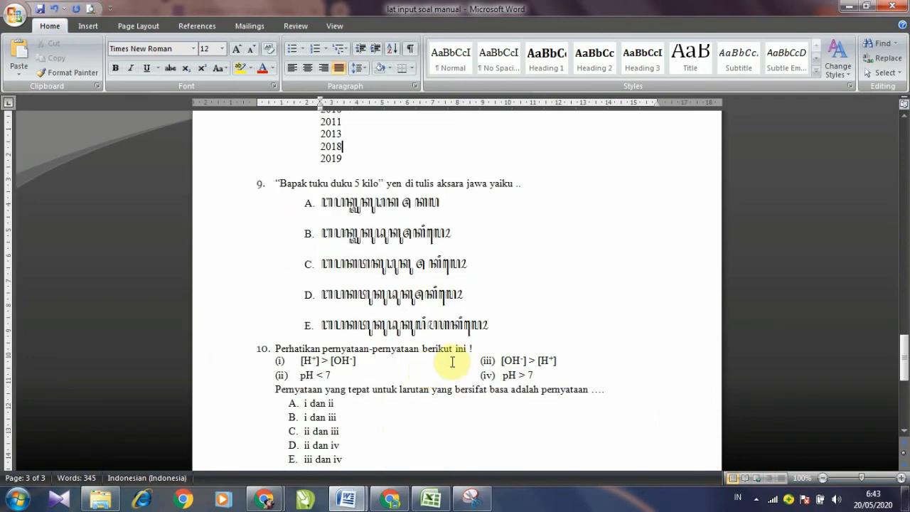
pyautogui.click(531, 338)
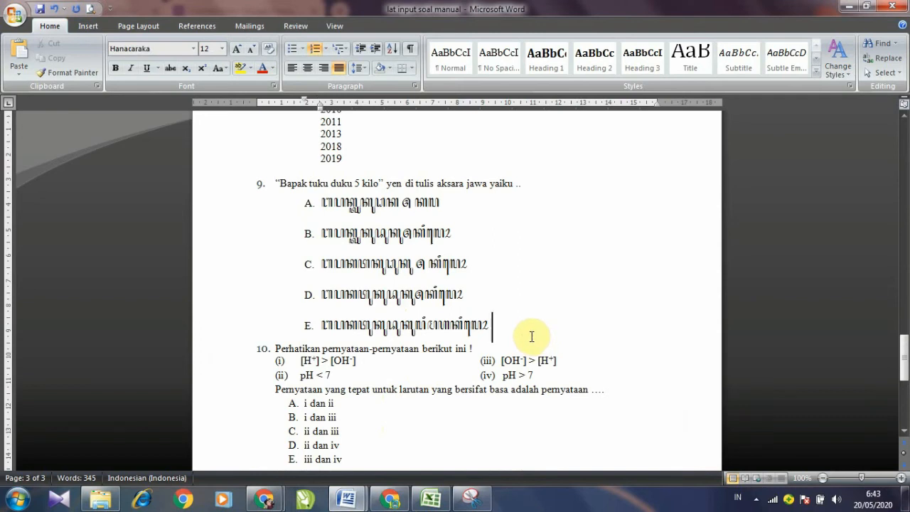
pyautogui.scroll(-2, 527, 340)
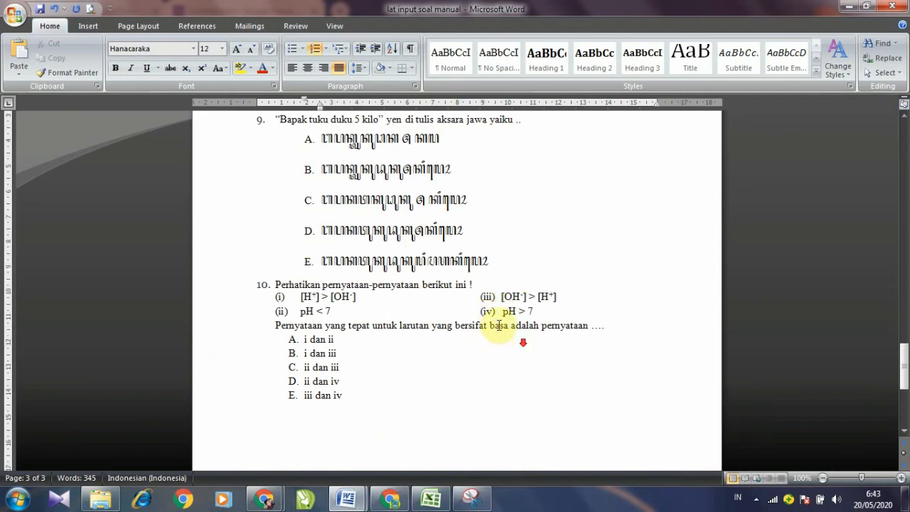
pyautogui.click(509, 285)
pyautogui.press('Return')
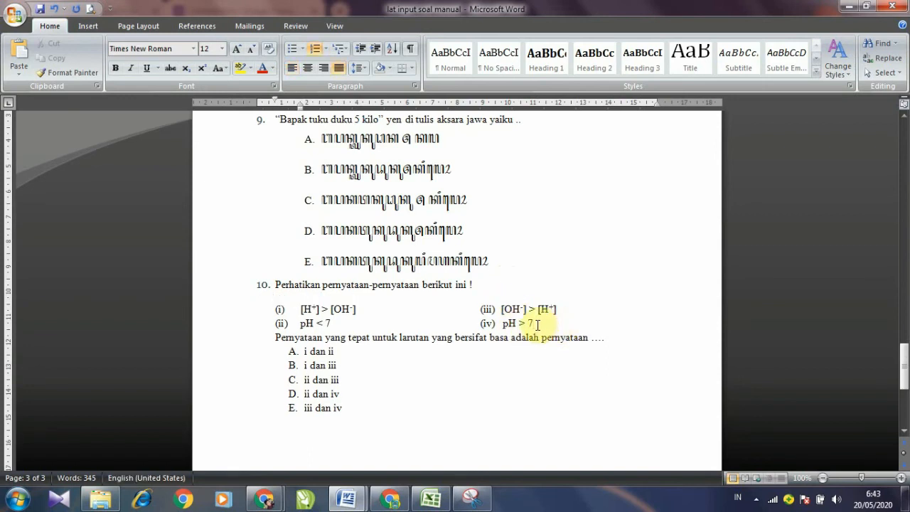
# Step: Add a blank line below question 10's four statements
pyautogui.click(535, 324)
pyautogui.press('Return')
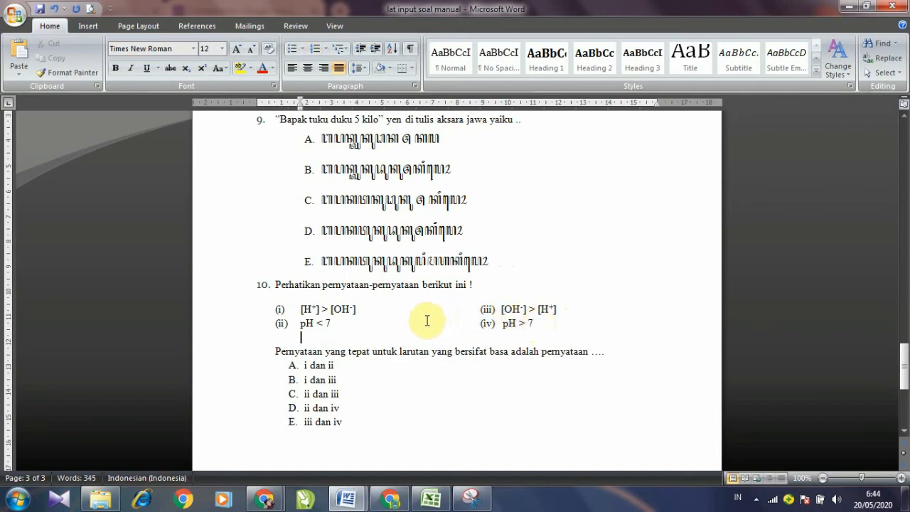
pyautogui.moveTo(300, 311); pyautogui.dragTo(544, 321)
pyautogui.click(522, 260)
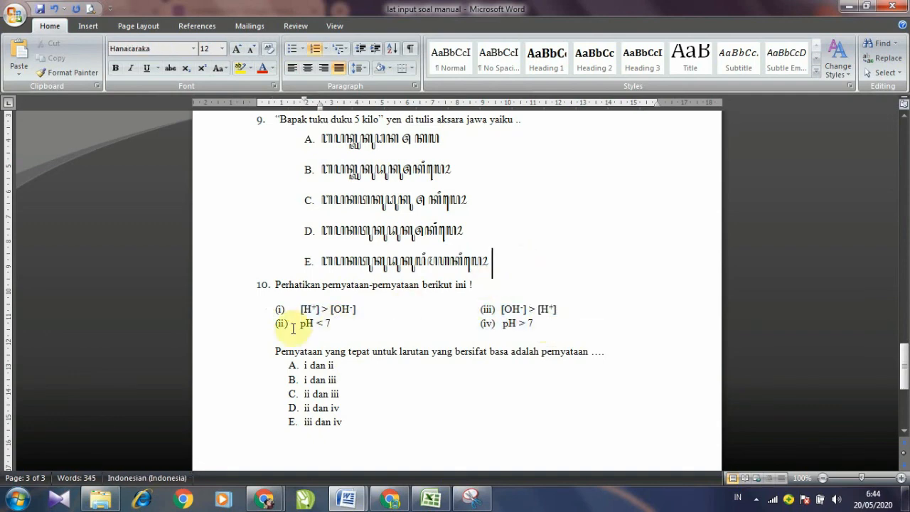
pyautogui.moveTo(300, 310); pyautogui.dragTo(564, 329)
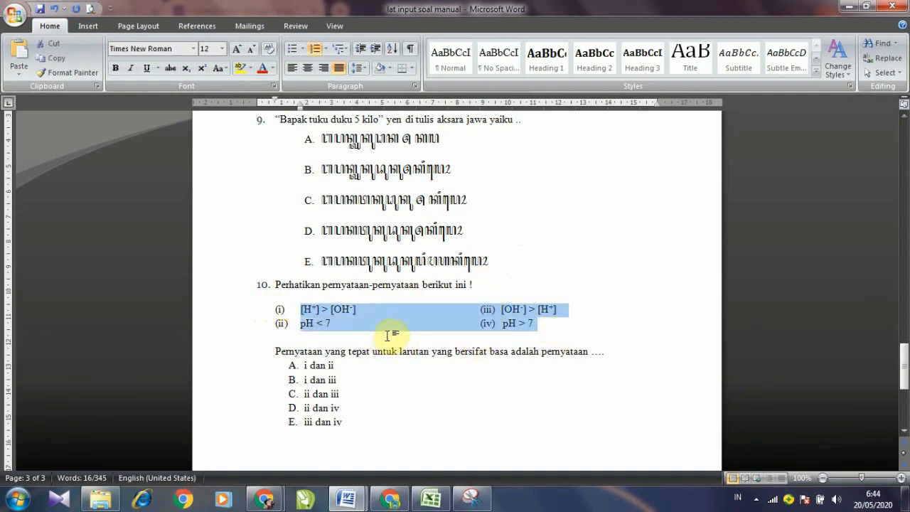
pyautogui.click(381, 284)
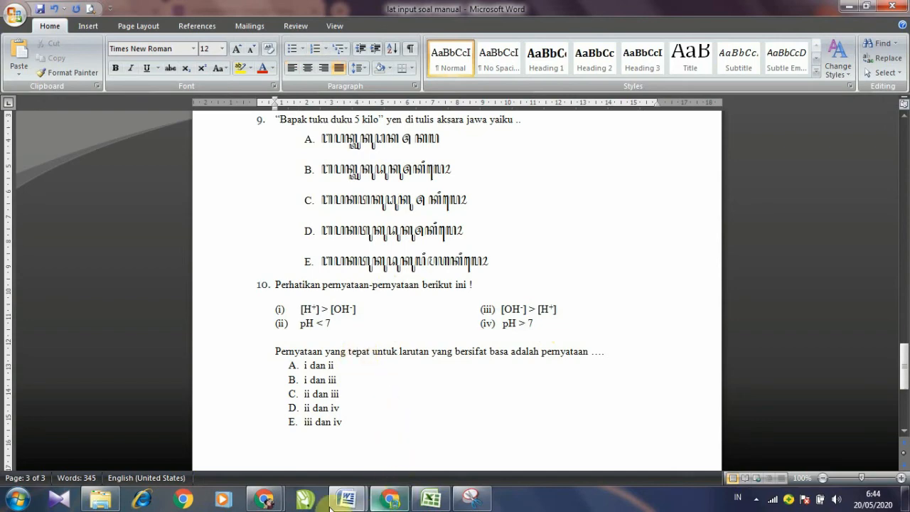
# Step: Duplicate question 9 in the quiz to start question 10
pyautogui.moveTo(269, 505)
pyautogui.click(316, 446)
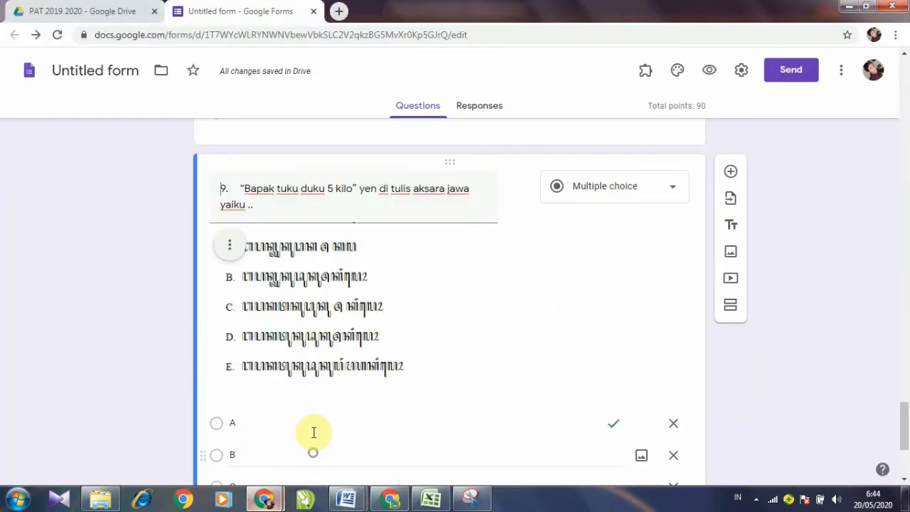
pyautogui.scroll(-3, 356, 369)
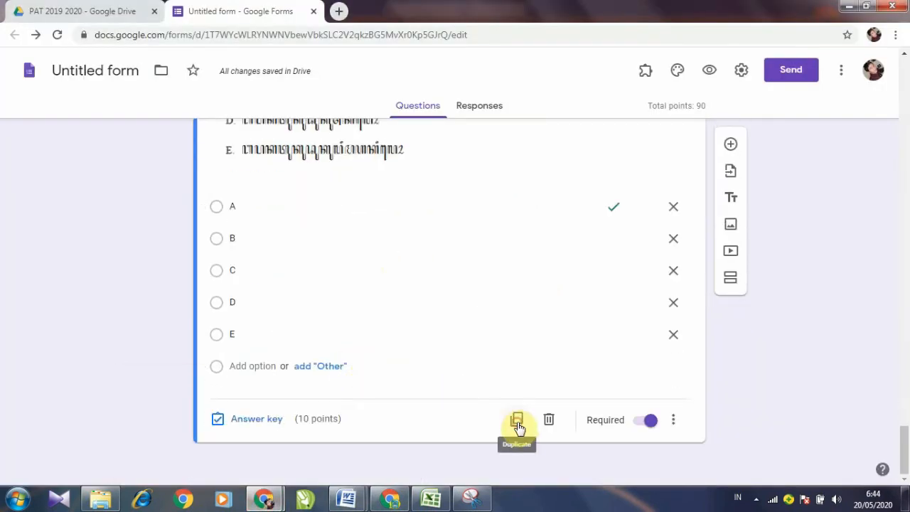
pyautogui.click(516, 421)
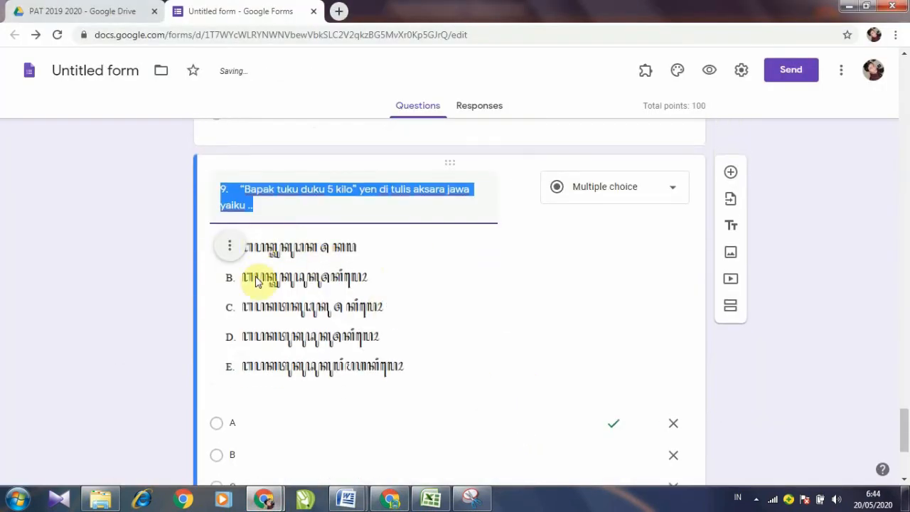
# Step: Copy question 10's heading from Word and paste it as the duplicated question's title
pyautogui.moveTo(346, 498)
pyautogui.click(399, 450)
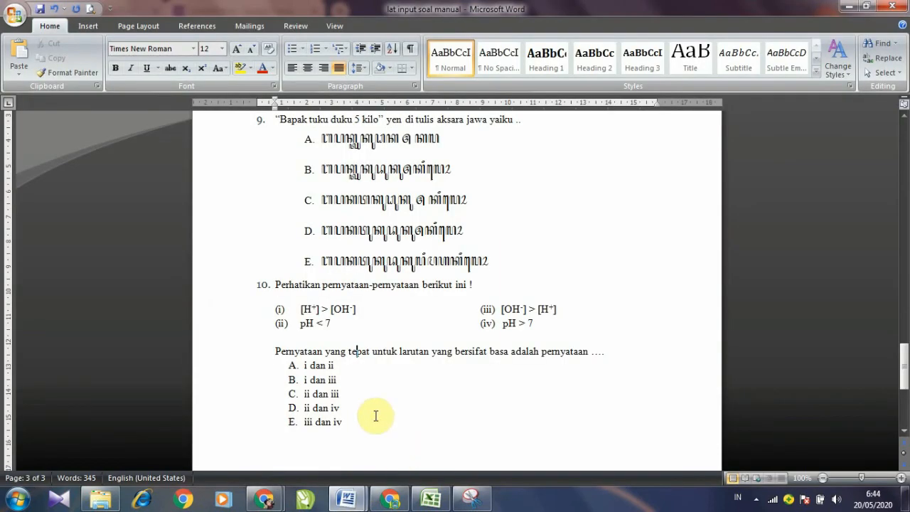
pyautogui.moveTo(277, 285); pyautogui.dragTo(471, 290)
pyautogui.rightClick(470, 290)
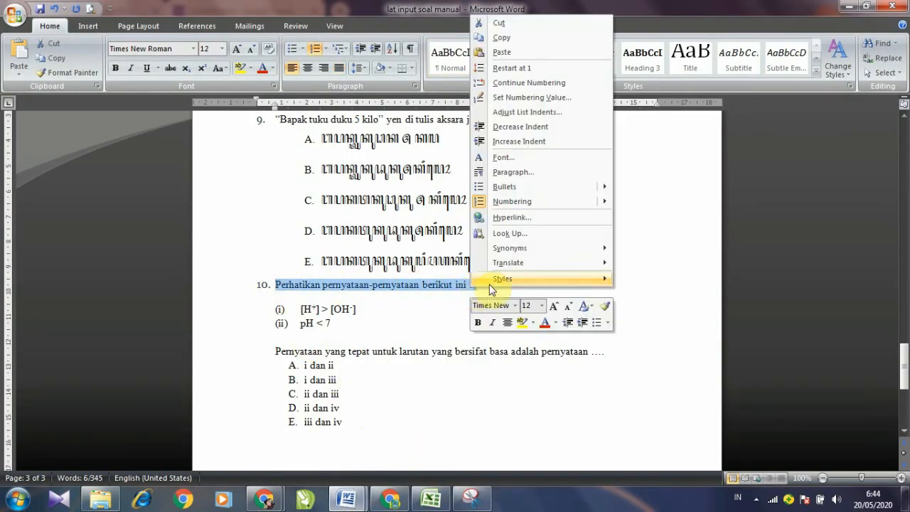
pyautogui.click(508, 34)
pyautogui.moveTo(265, 497)
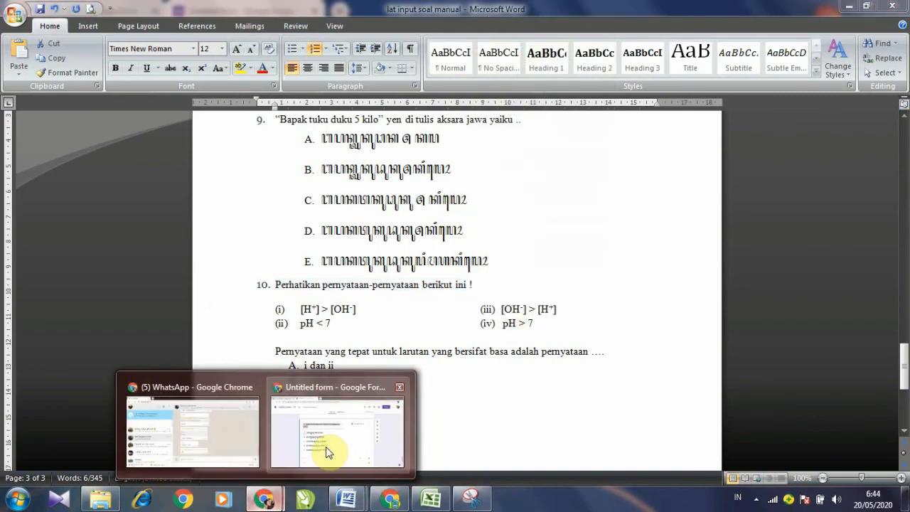
pyautogui.click(335, 451)
pyautogui.rightClick(245, 196)
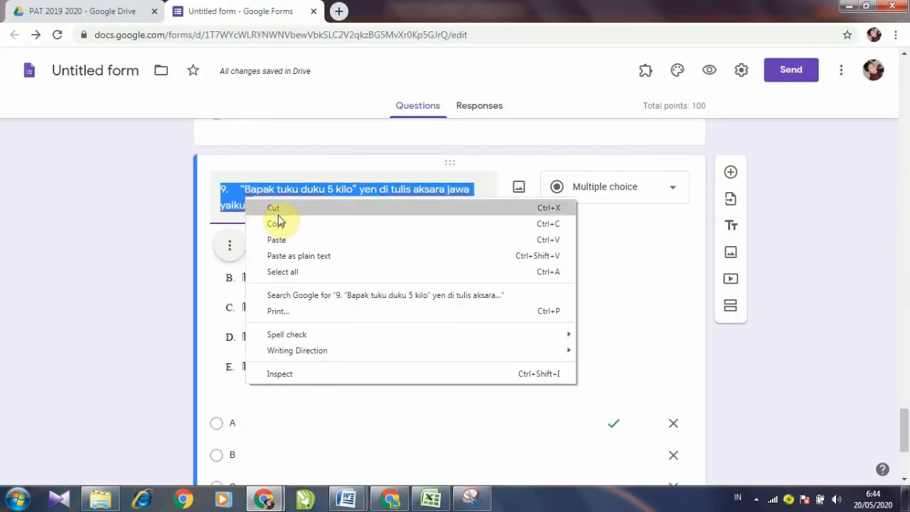
pyautogui.click(281, 239)
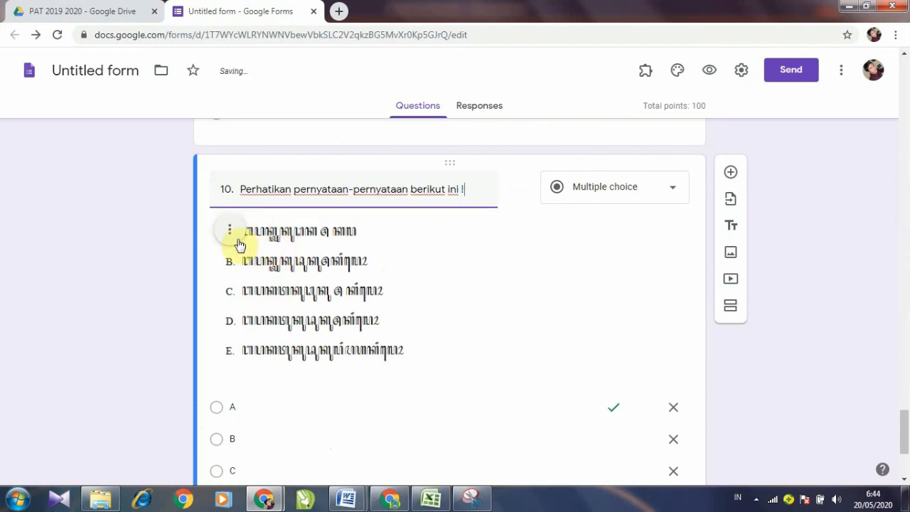
# Step: Remove the Javanese-script image from question 10
pyautogui.click(237, 239)
pyautogui.click(171, 363)
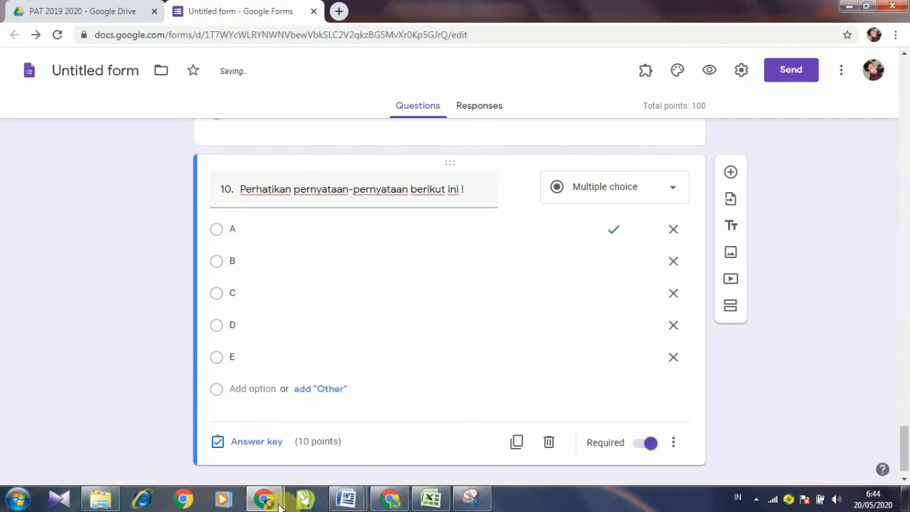
pyautogui.moveTo(346, 504)
pyautogui.click(420, 430)
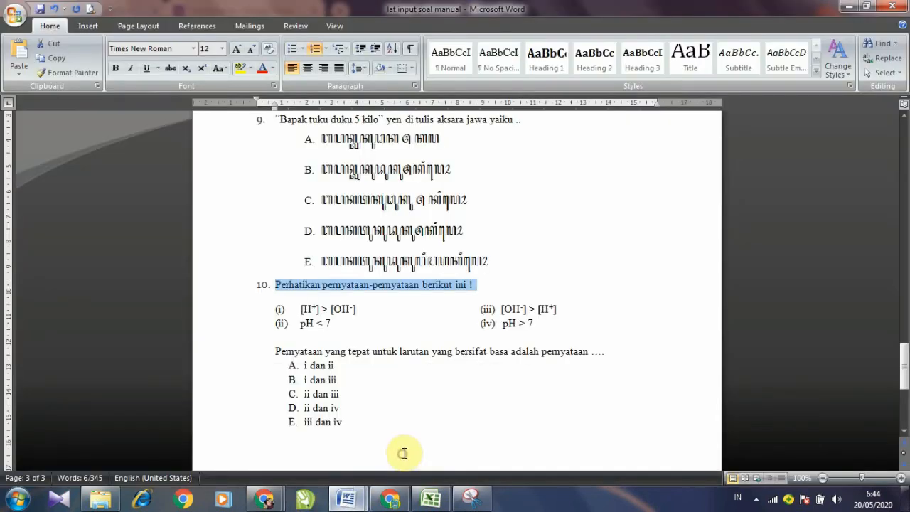
# Step: Snip question 10's statements (i)–(iv) from Word and save the picture as BG NO 10
pyautogui.click(306, 316)
pyautogui.moveTo(274, 308); pyautogui.dragTo(540, 325)
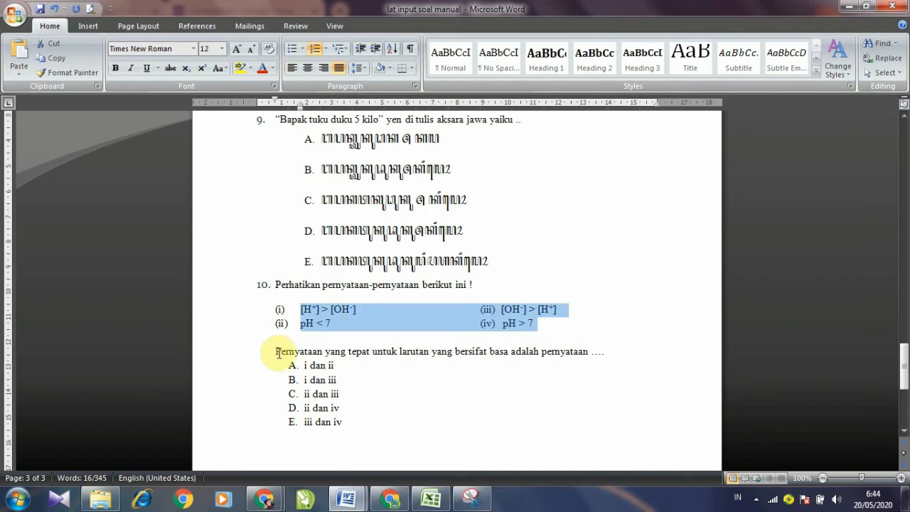
pyautogui.moveTo(278, 351); pyautogui.dragTo(609, 353)
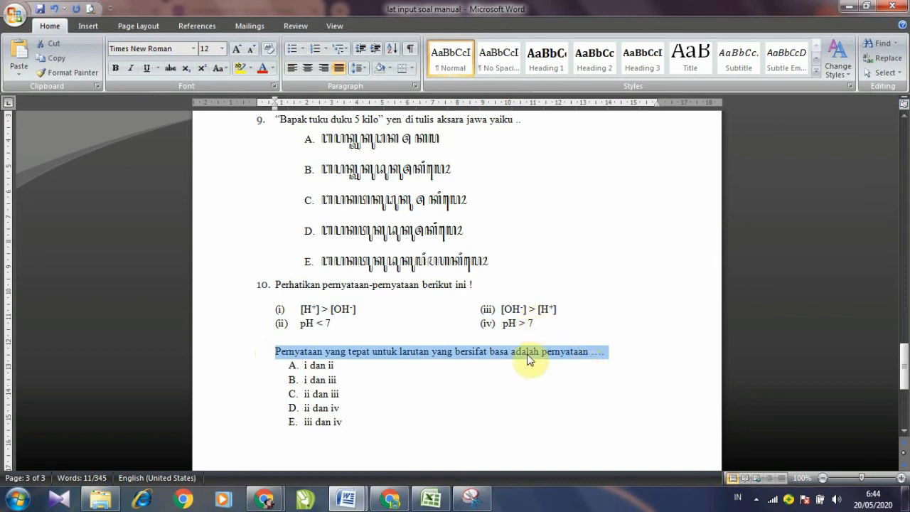
pyautogui.click(563, 235)
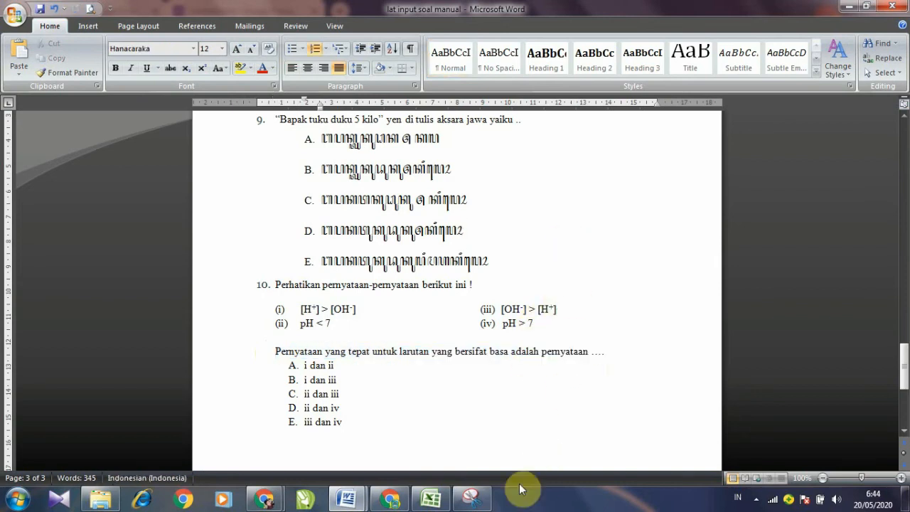
pyautogui.click(473, 500)
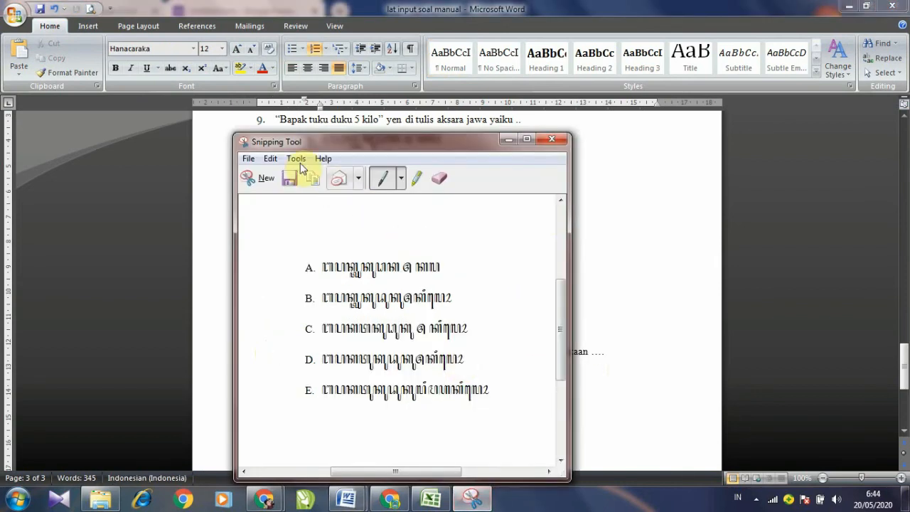
pyautogui.click(254, 178)
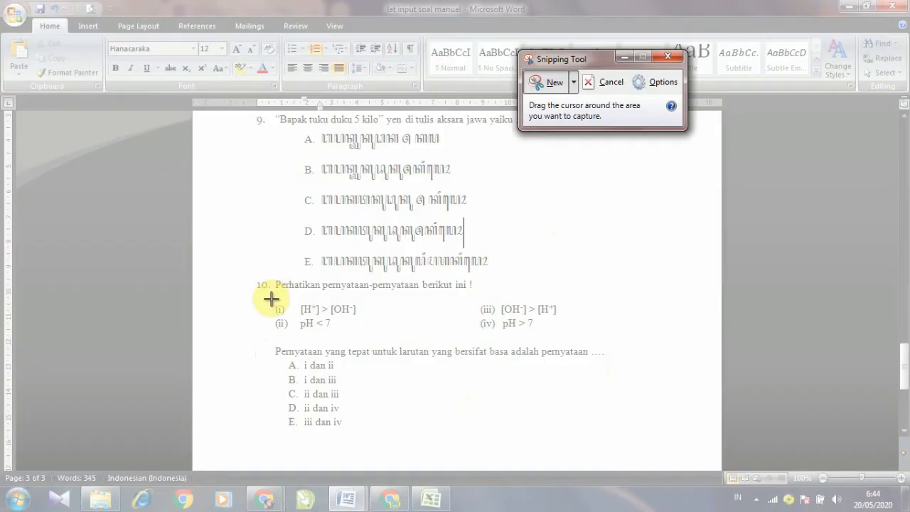
pyautogui.moveTo(272, 299); pyautogui.dragTo(565, 336)
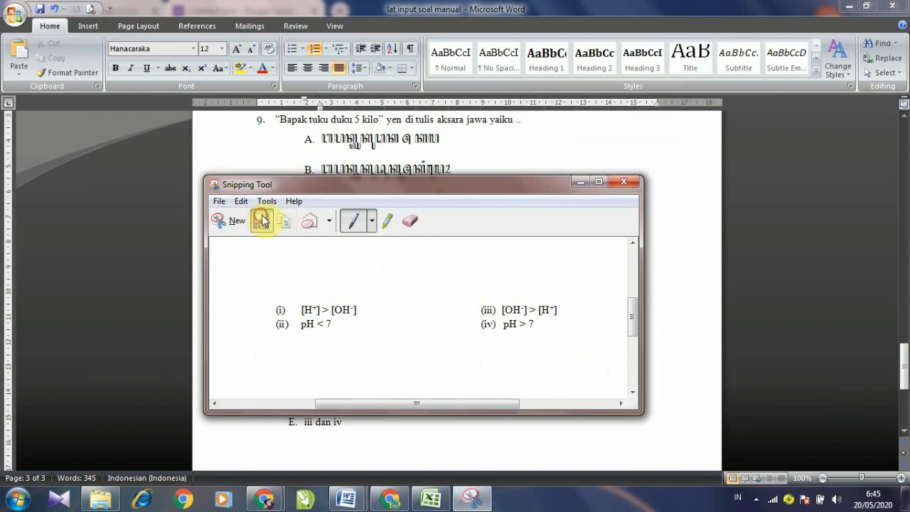
pyautogui.click(262, 221)
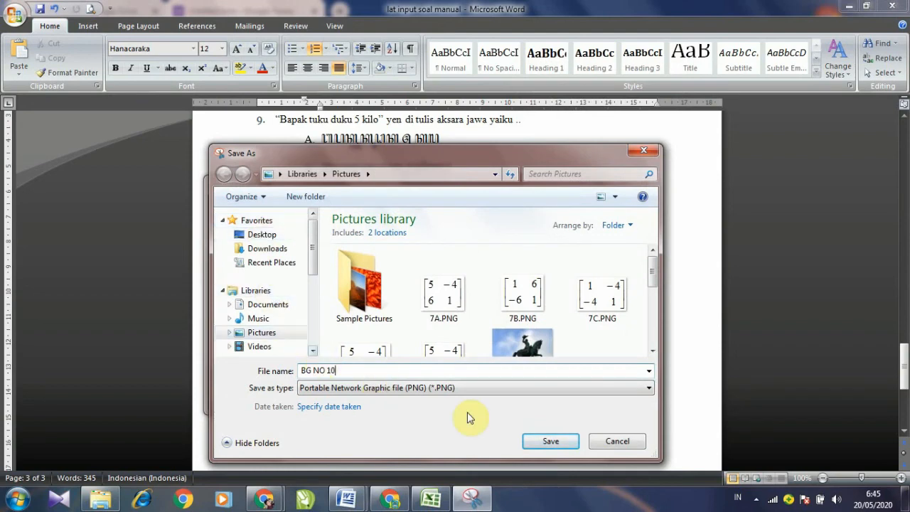
pyautogui.click(537, 445)
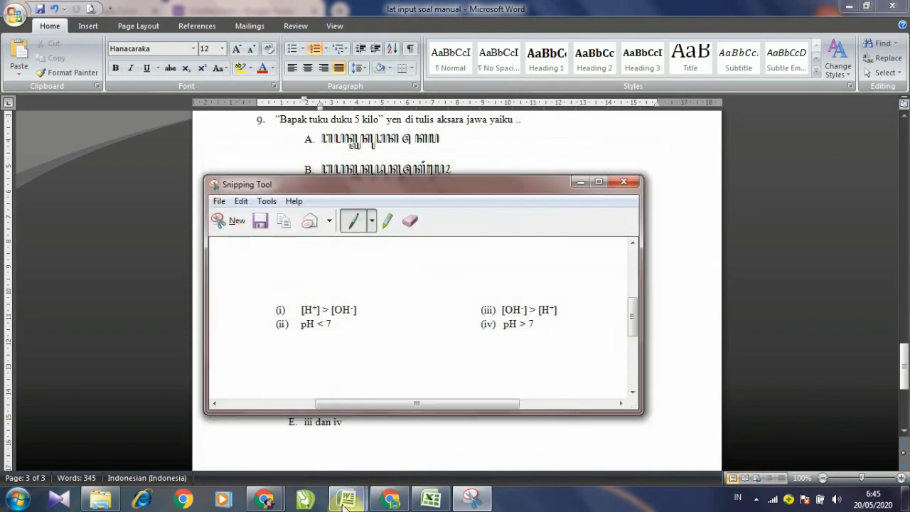
# Step: Upload BG NO 10.PNG as question 10's image
pyautogui.moveTo(267, 501)
pyautogui.click(346, 447)
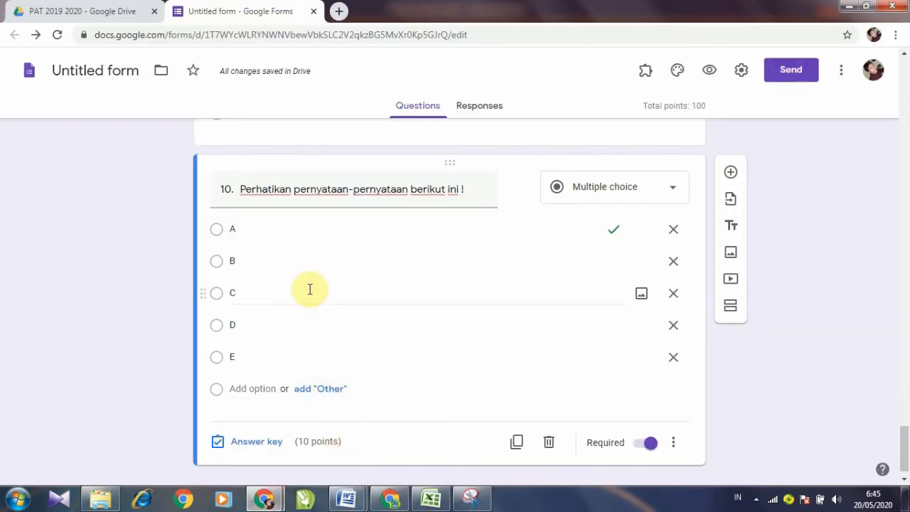
pyautogui.click(520, 188)
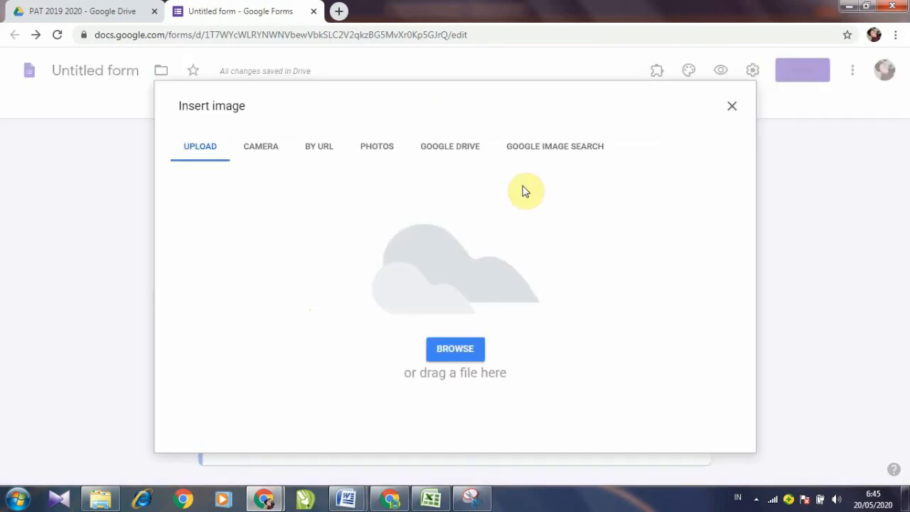
pyautogui.click(456, 351)
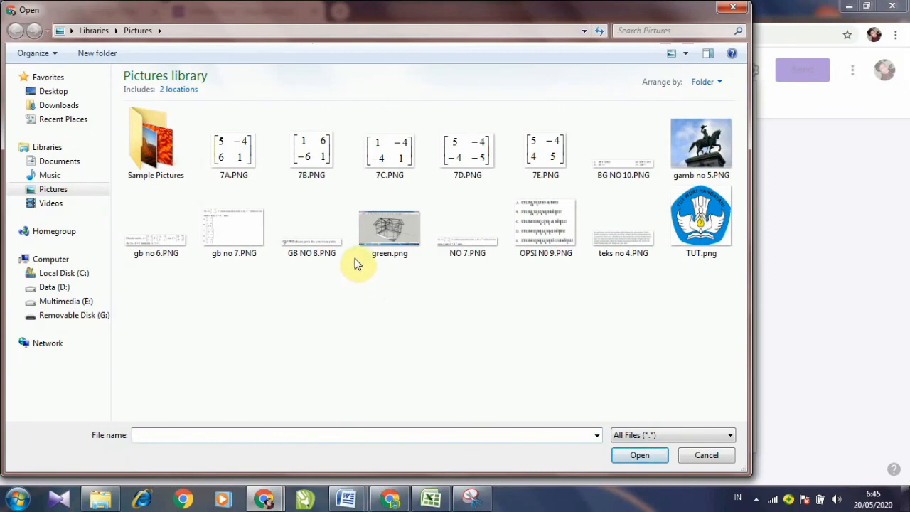
pyautogui.click(624, 149)
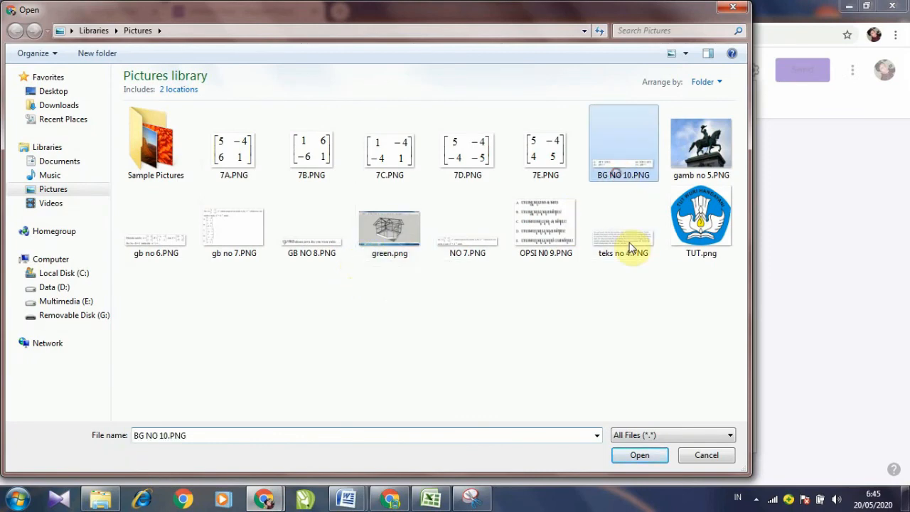
pyautogui.click(642, 455)
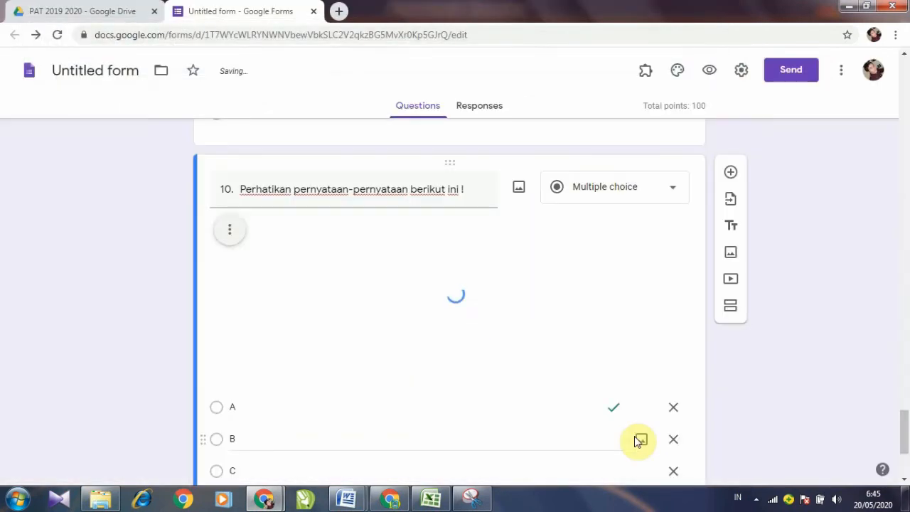
# Step: Add an empty caption line under question 10's image
pyautogui.moveTo(270, 261)
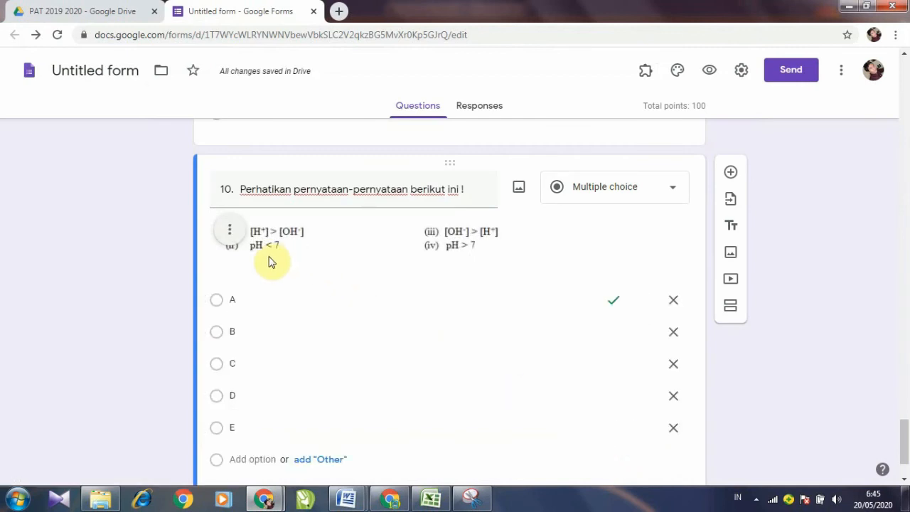
pyautogui.click(237, 238)
pyautogui.click(187, 406)
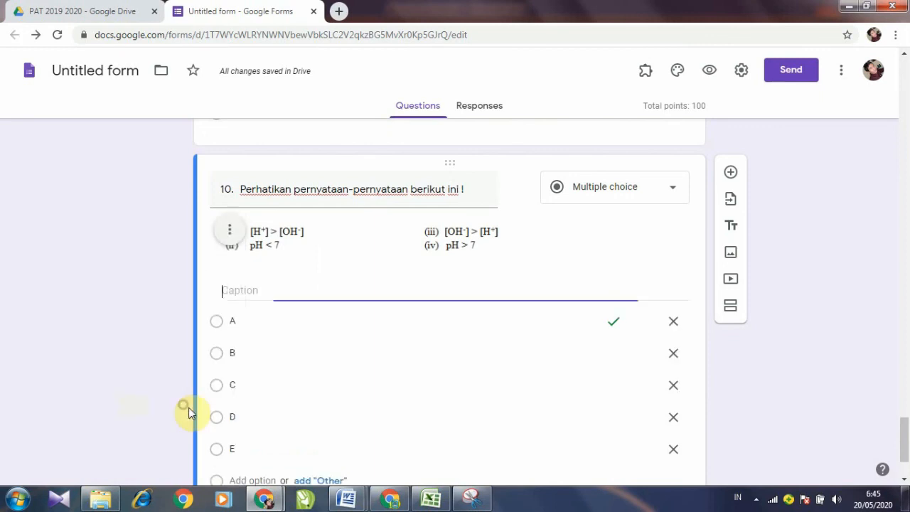
pyautogui.click(346, 498)
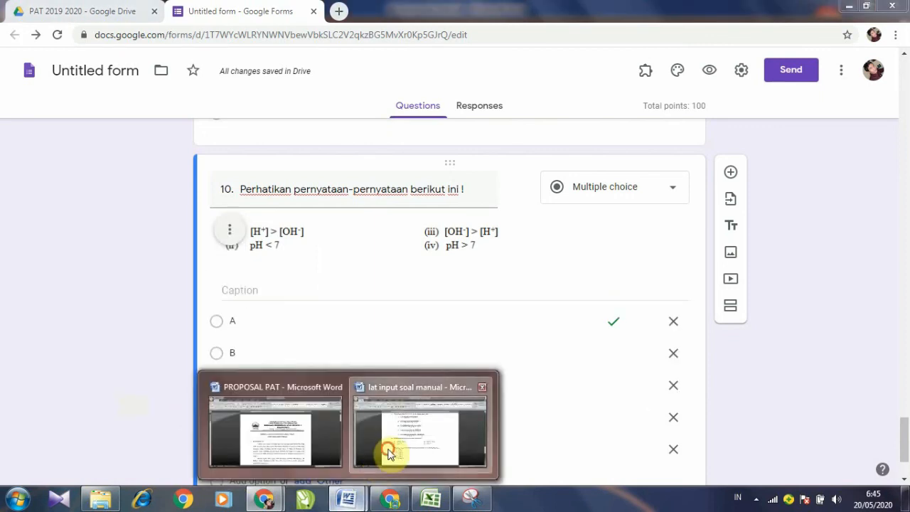
# Step: Copy item 10's question sentence from Word and paste it as the image caption
pyautogui.click(390, 453)
pyautogui.moveTo(275, 351); pyautogui.dragTo(599, 351)
pyautogui.rightClick(596, 353)
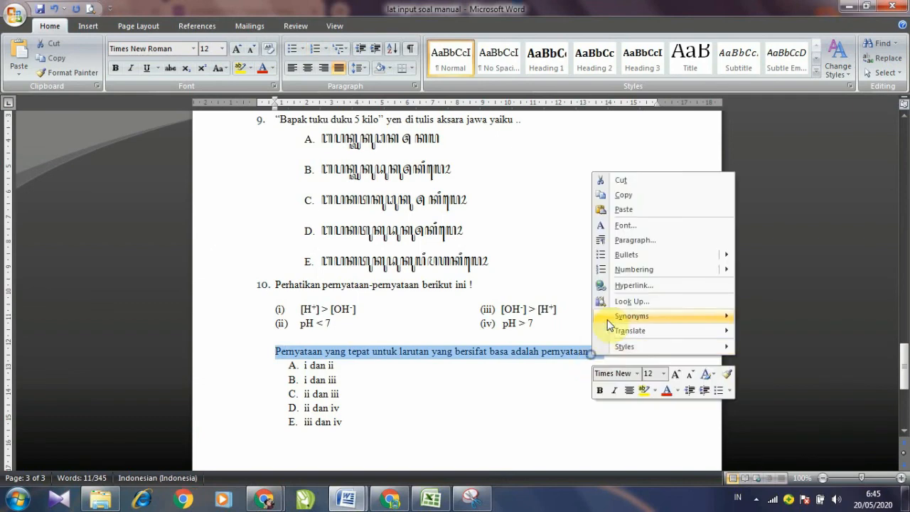
pyautogui.click(624, 196)
pyautogui.moveTo(265, 500)
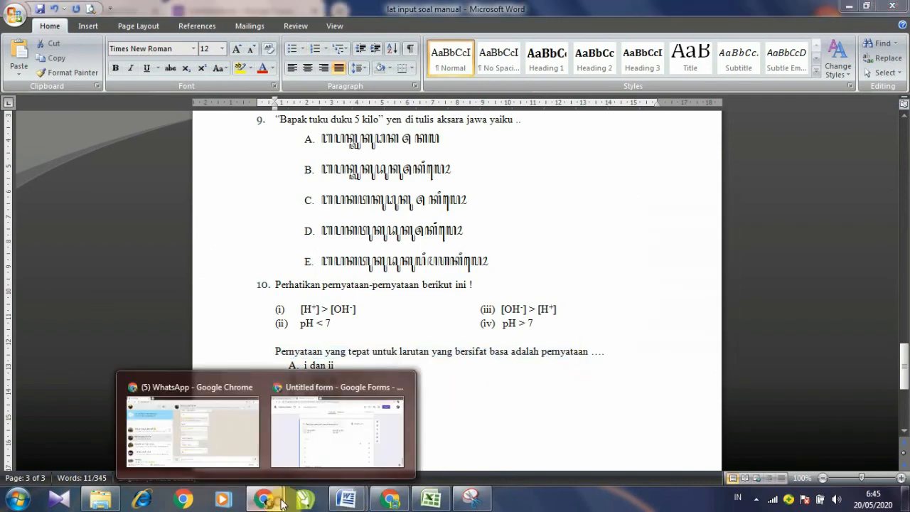
pyautogui.click(325, 451)
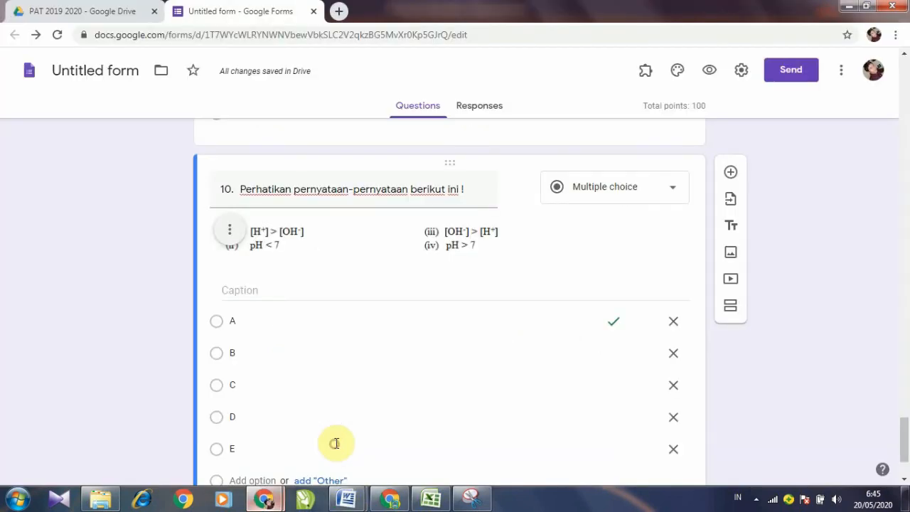
pyautogui.rightClick(261, 293)
pyautogui.click(283, 376)
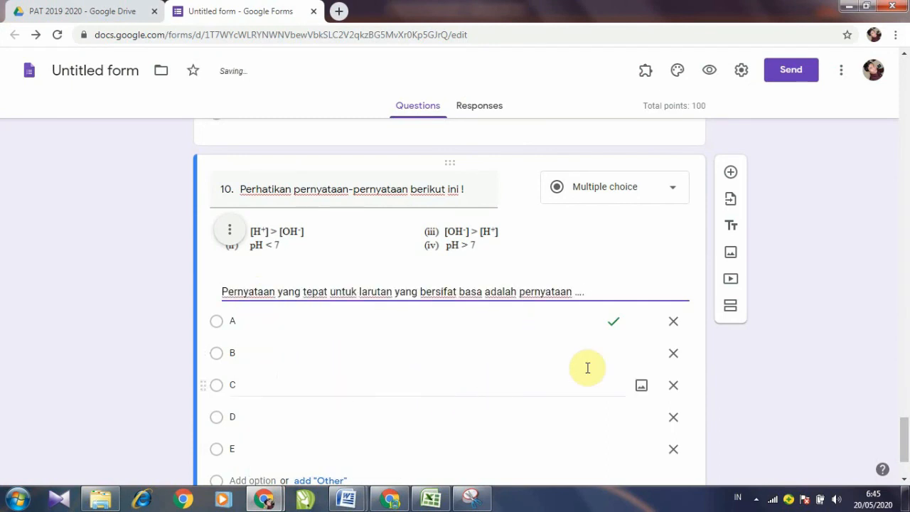
# Step: Delete answer options A, B, C and D from question 10
pyautogui.click(674, 324)
pyautogui.click(674, 323)
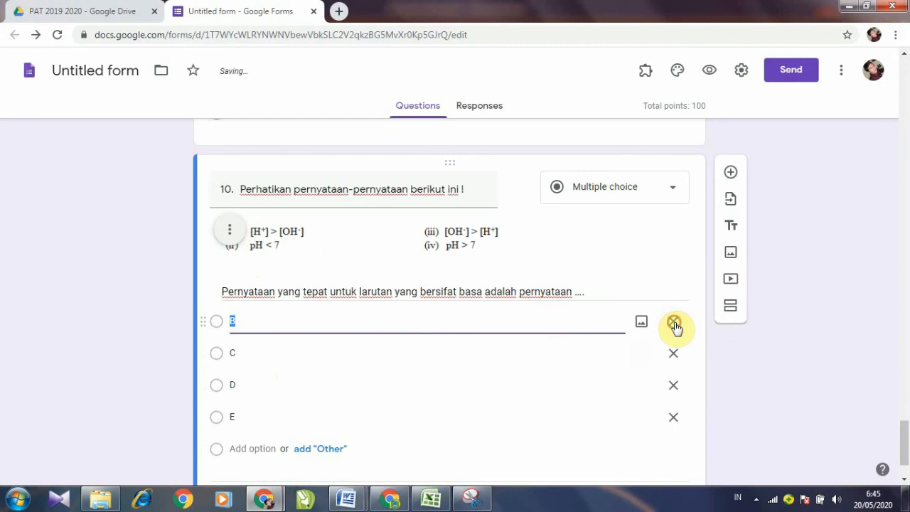
pyautogui.click(674, 324)
pyautogui.click(675, 324)
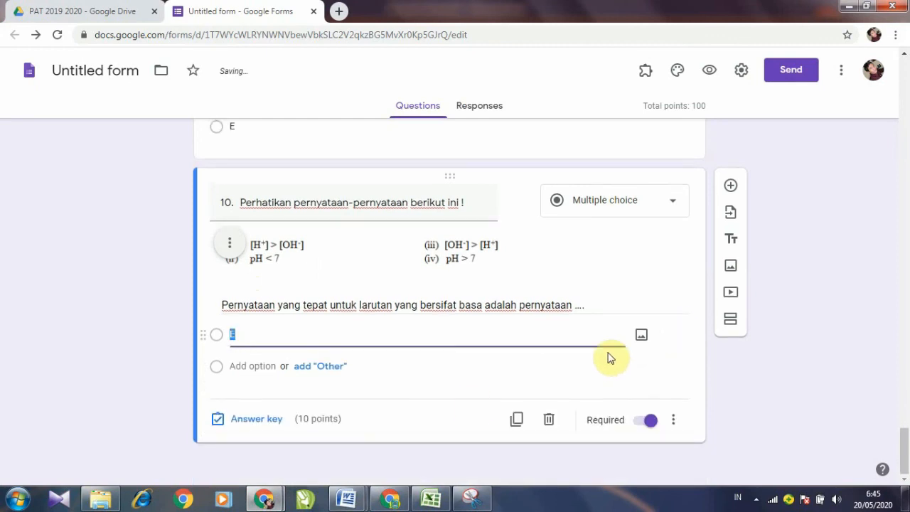
pyautogui.moveTo(349, 496)
pyautogui.click(390, 475)
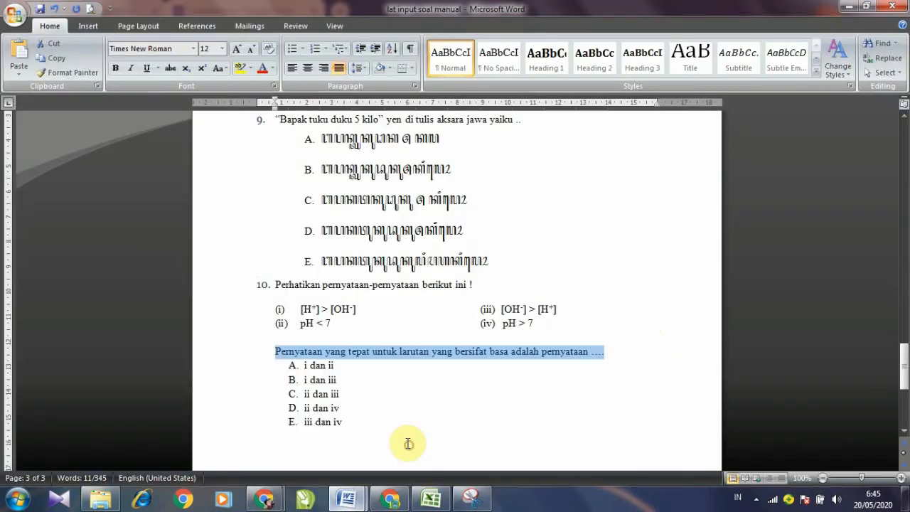
# Step: Copy the answers 'i dan ii' through 'iii dan iv' from Word and paste them as plain text into question 10's options
pyautogui.click(302, 365)
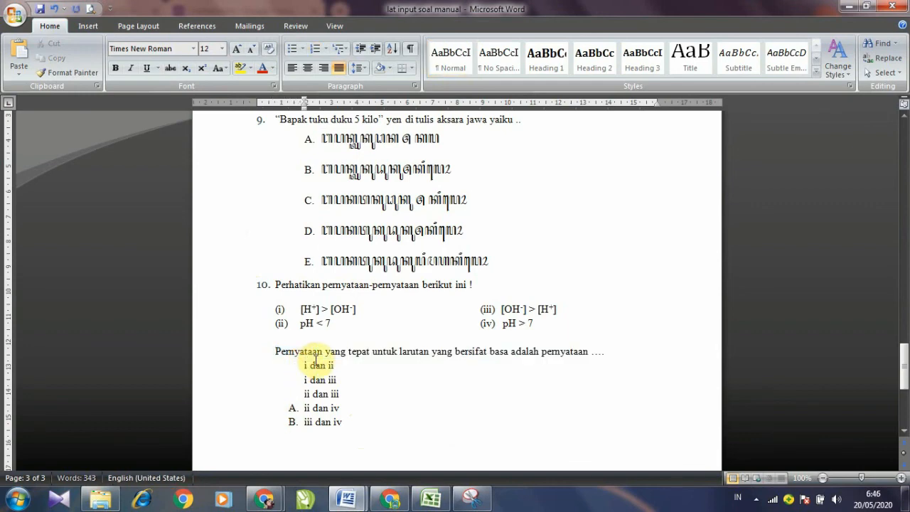
pyautogui.press('Down')
pyautogui.press('Down')
pyautogui.press('Down')
pyautogui.press('Down')
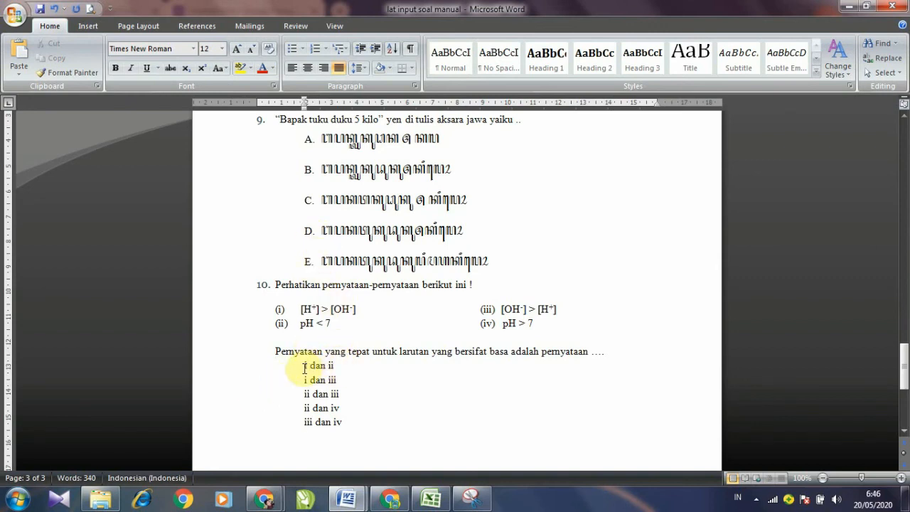
pyautogui.moveTo(317, 367); pyautogui.dragTo(347, 411)
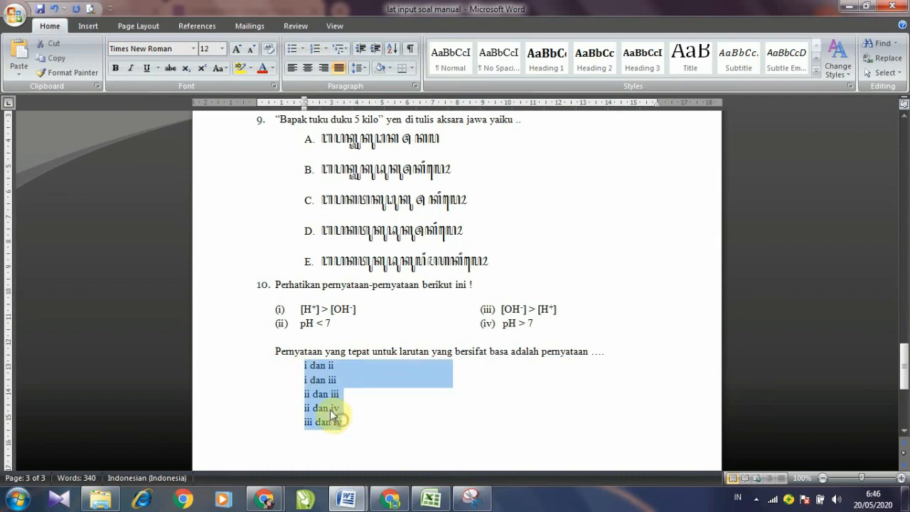
pyautogui.rightClick(332, 415)
pyautogui.click(306, 248)
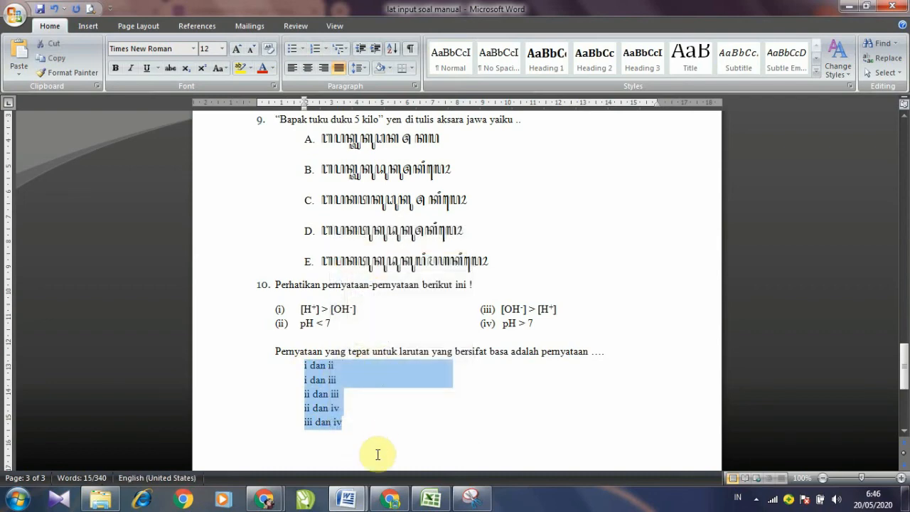
pyautogui.moveTo(273, 503)
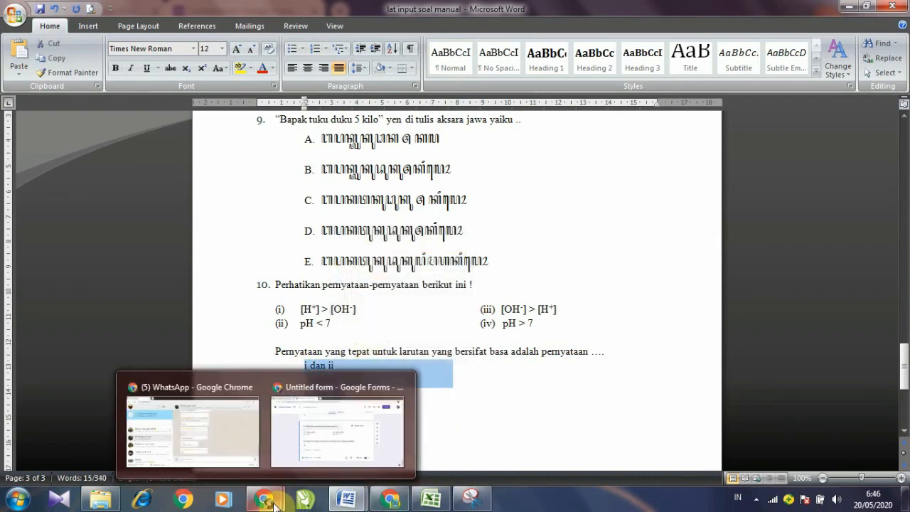
pyautogui.click(301, 454)
pyautogui.click(245, 335)
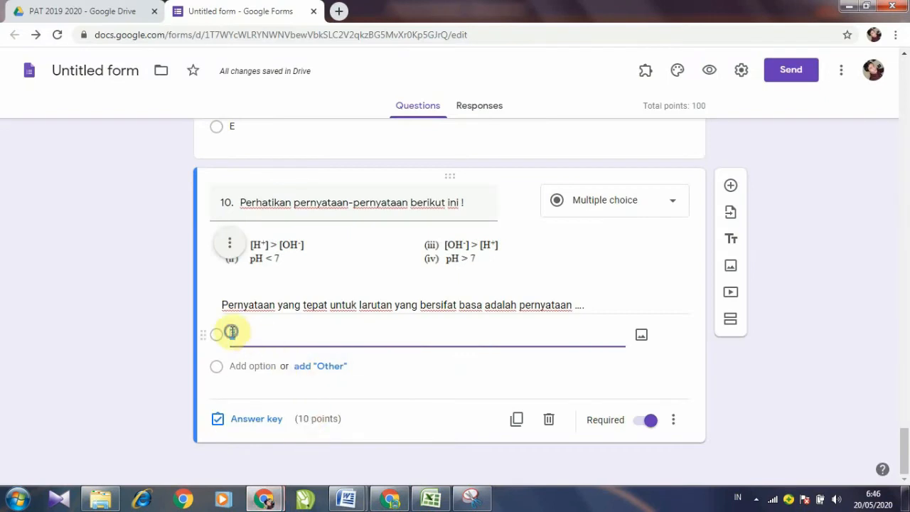
pyautogui.rightClick(232, 332)
pyautogui.click(276, 201)
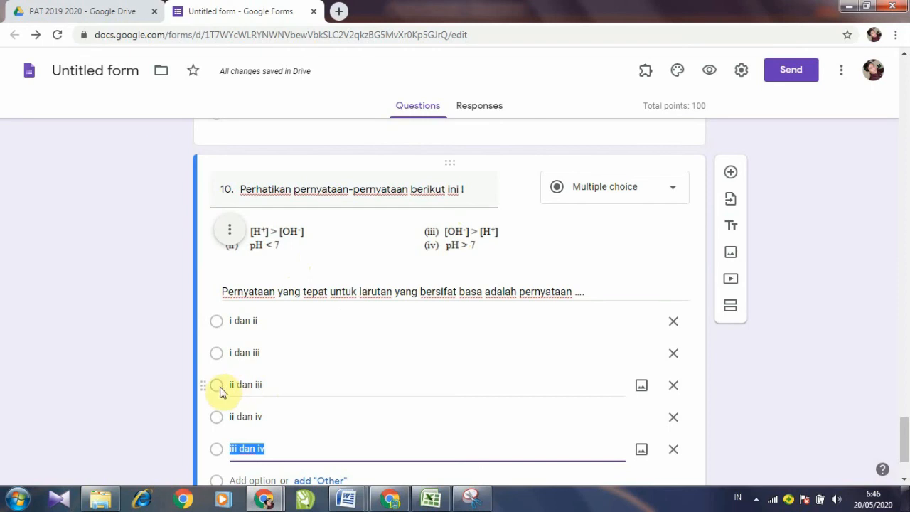
pyautogui.scroll(-2, 220, 392)
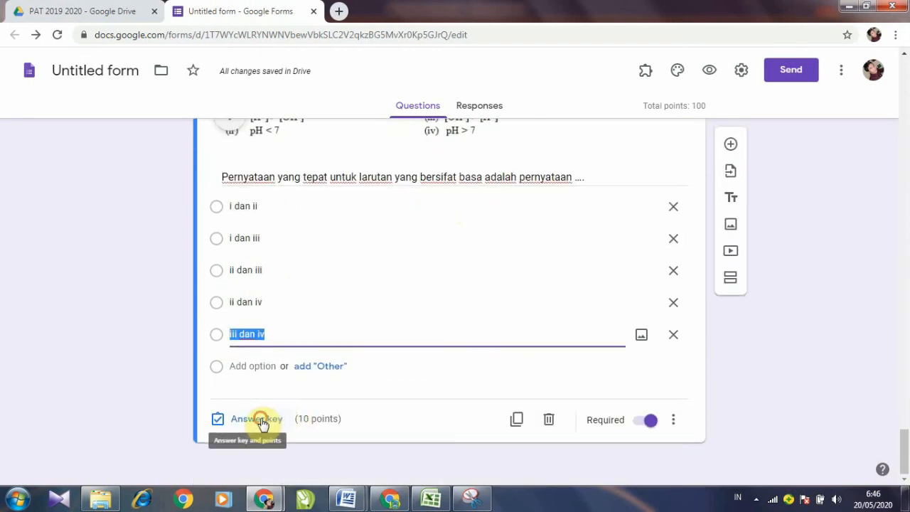
# Step: Mark 'ii dan iii' as question 10's correct answer
pyautogui.click(263, 423)
pyautogui.click(223, 372)
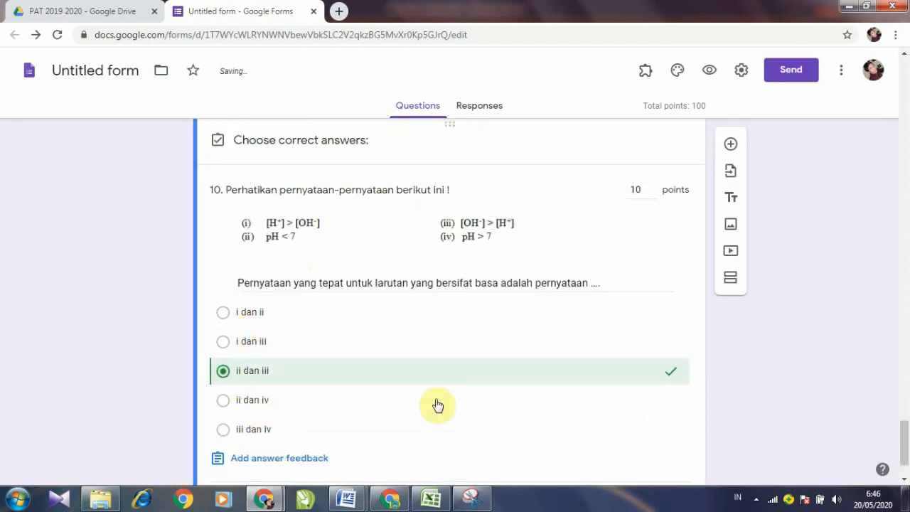
pyautogui.scroll(-1, 498, 412)
pyautogui.click(658, 419)
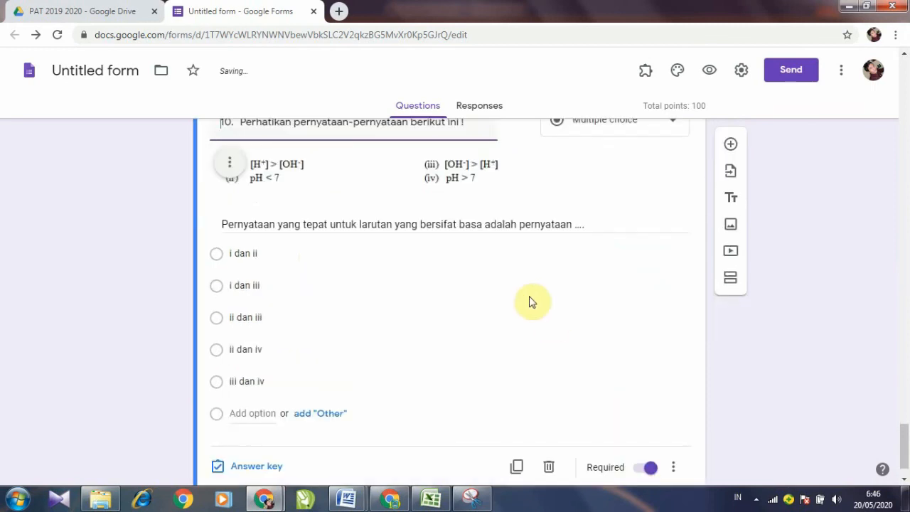
# Step: Review the questions and open the SIMULASI TES respondent preview
pyautogui.scroll(2, 523, 295)
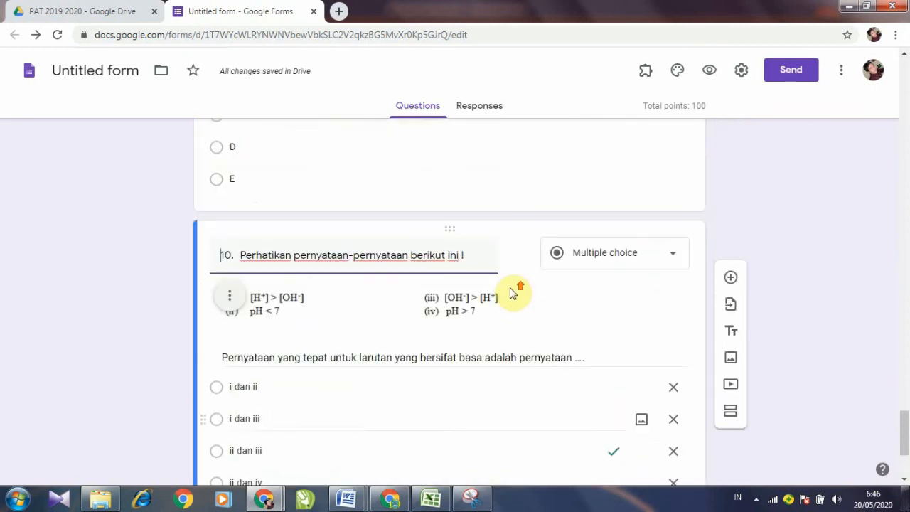
pyautogui.scroll(-1, 390, 370)
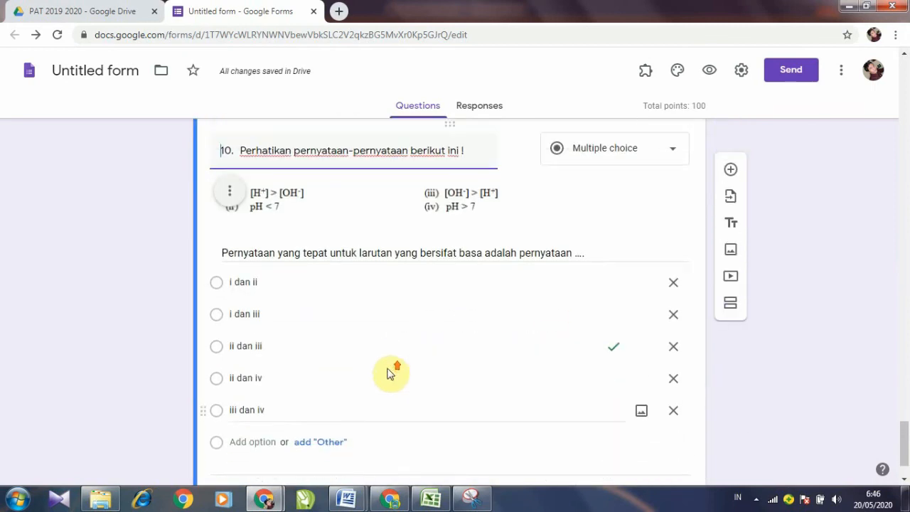
pyautogui.scroll(15, 391, 370)
pyautogui.scroll(10, 391, 357)
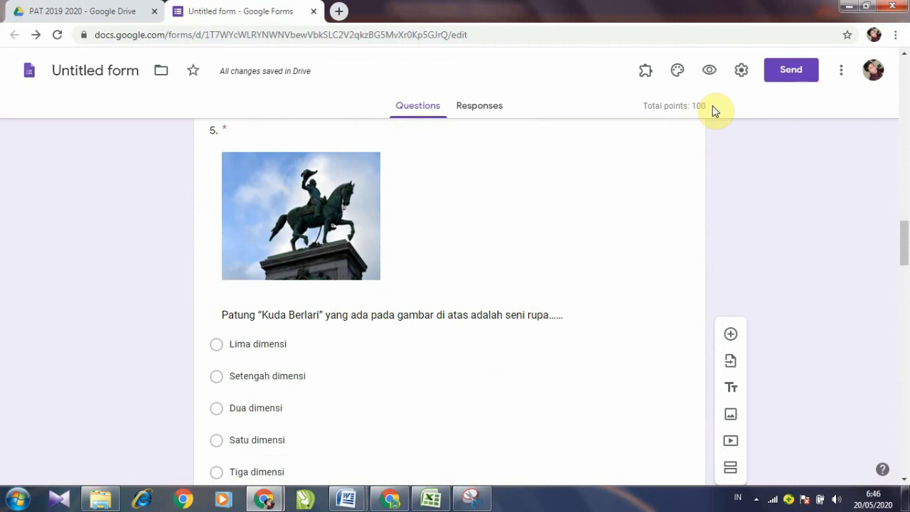
pyautogui.scroll(7, 541, 221)
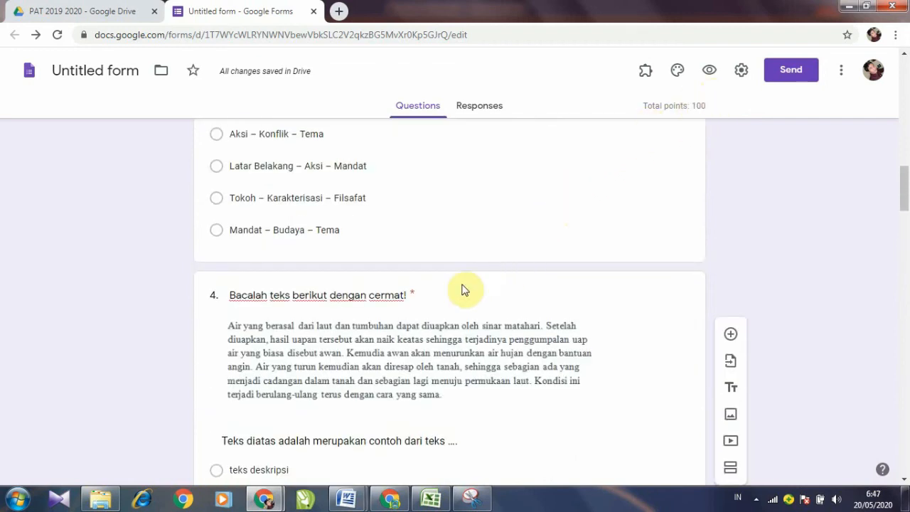
pyautogui.scroll(4, 416, 291)
pyautogui.scroll(-1, 406, 293)
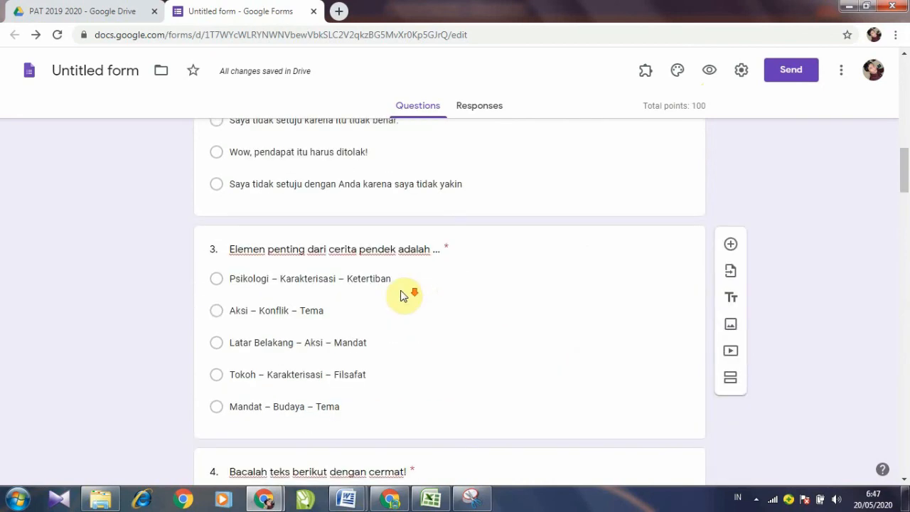
pyautogui.scroll(-1, 402, 295)
pyautogui.scroll(-3, 375, 222)
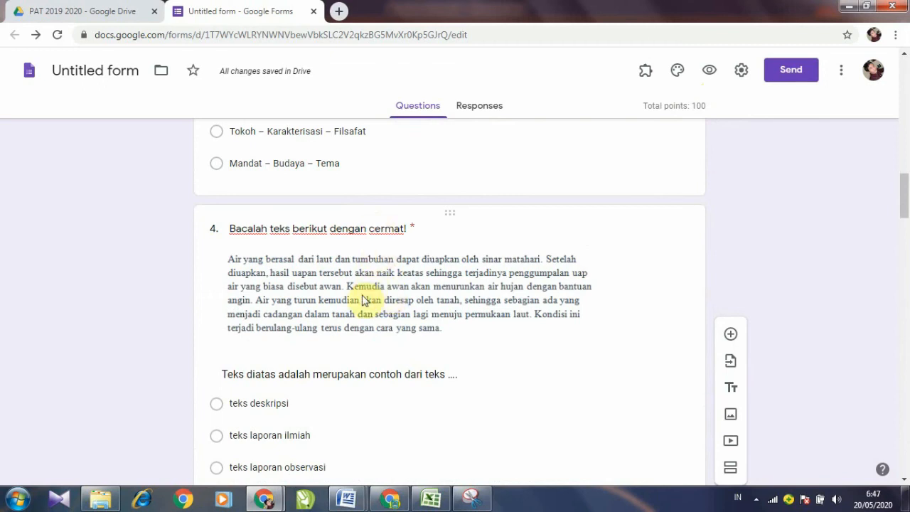
pyautogui.scroll(-5, 384, 297)
pyautogui.scroll(-4, 384, 297)
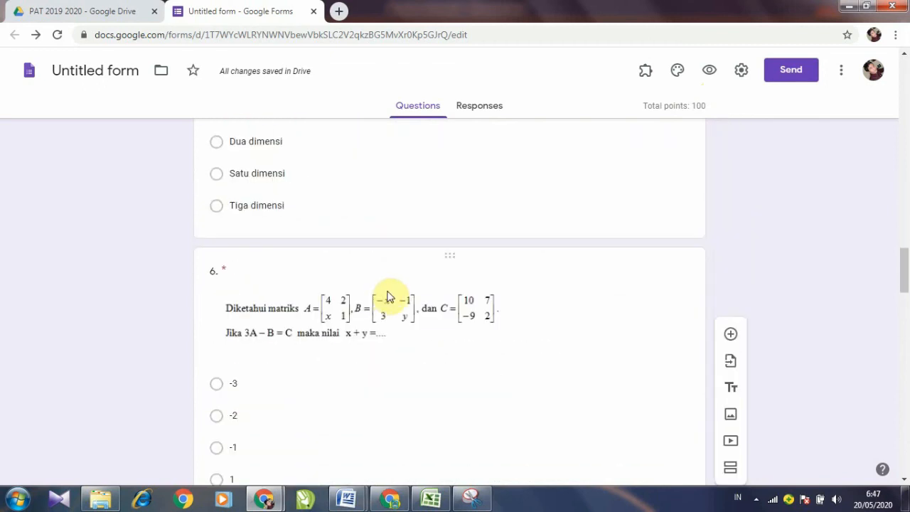
pyautogui.scroll(-5, 395, 286)
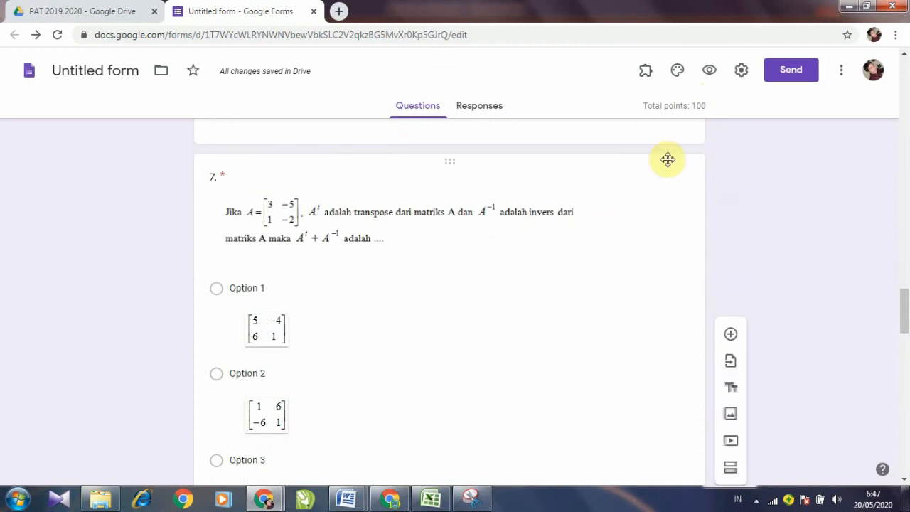
pyautogui.click(710, 71)
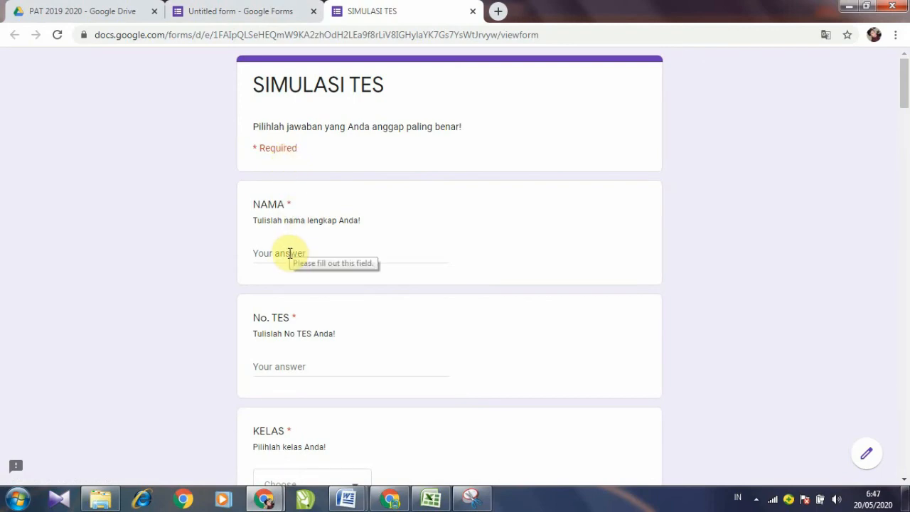
pyautogui.scroll(-5, 291, 253)
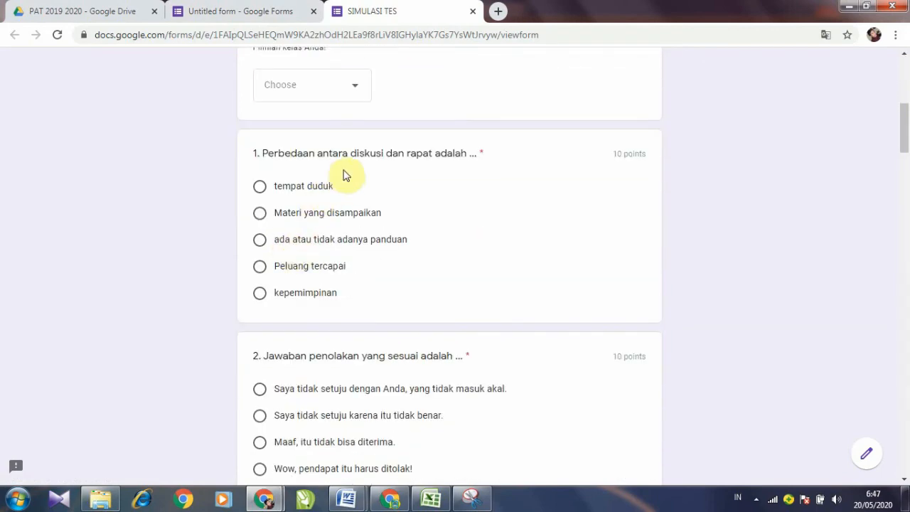
pyautogui.scroll(-6, 345, 202)
pyautogui.scroll(-3, 340, 217)
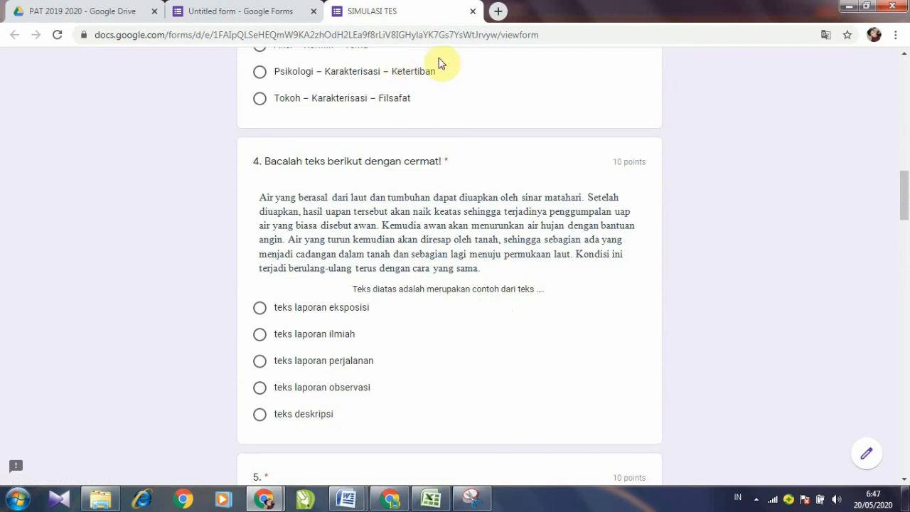
# Step: Close the SIMULASI TES preview tab and return to question 4 in the editor
pyautogui.click(475, 12)
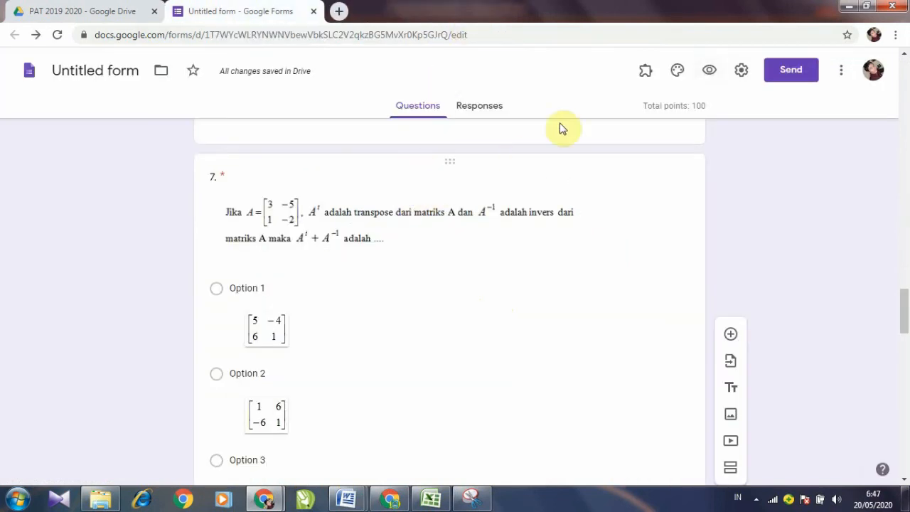
pyautogui.scroll(-3, 419, 248)
pyautogui.scroll(-10, 418, 247)
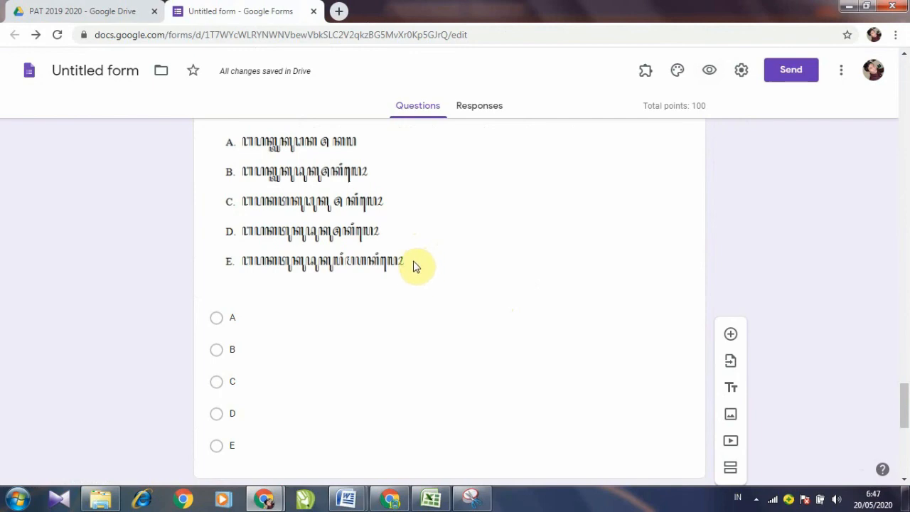
pyautogui.scroll(-3, 416, 267)
pyautogui.click(406, 261)
pyautogui.scroll(2, 406, 260)
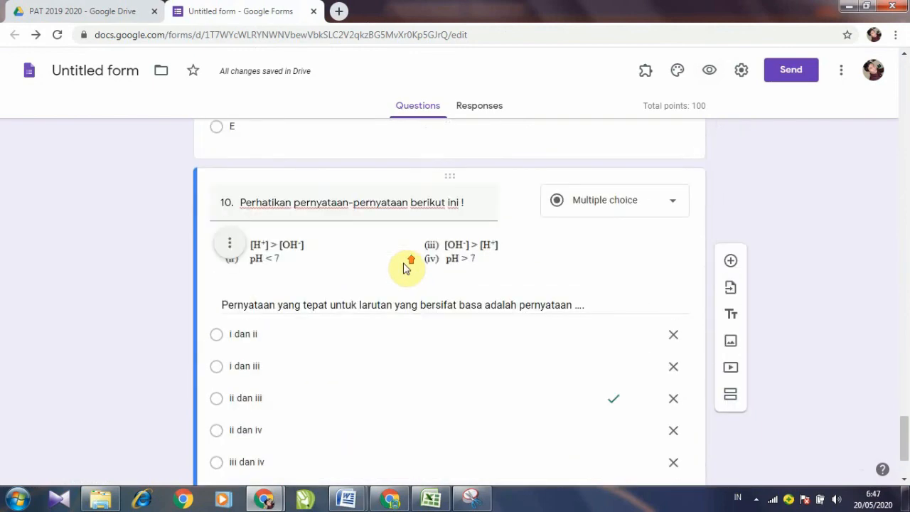
pyautogui.scroll(15, 406, 266)
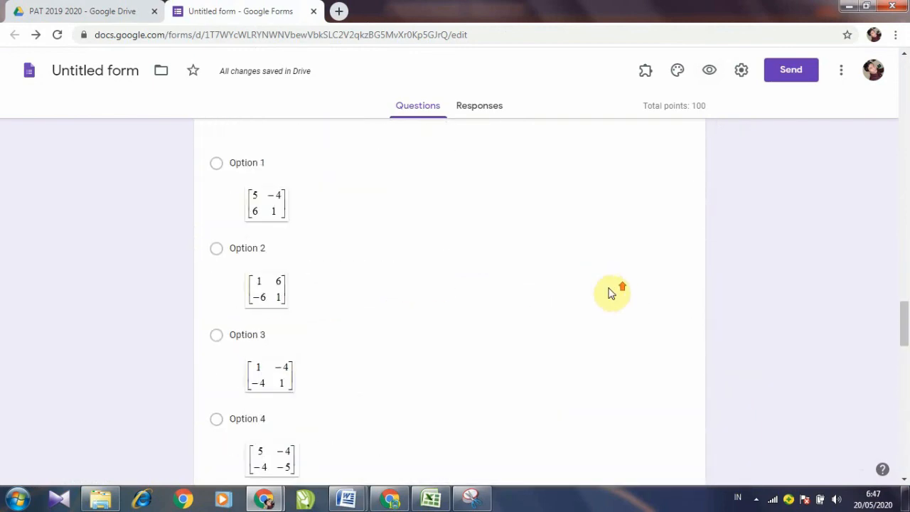
pyautogui.scroll(10, 611, 293)
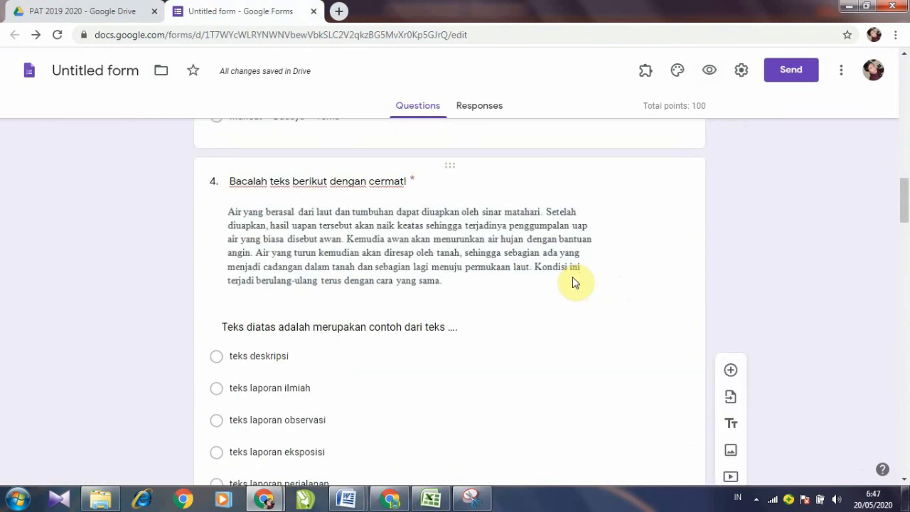
pyautogui.scroll(4, 573, 281)
pyautogui.scroll(-4, 569, 284)
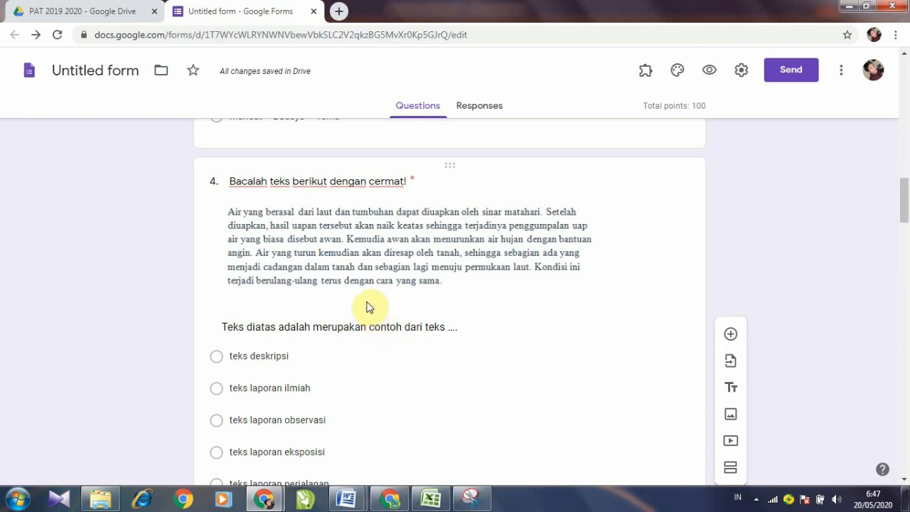
# Step: Left-align question 4's passage image
pyautogui.tripleClick(290, 327)
pyautogui.click(234, 239)
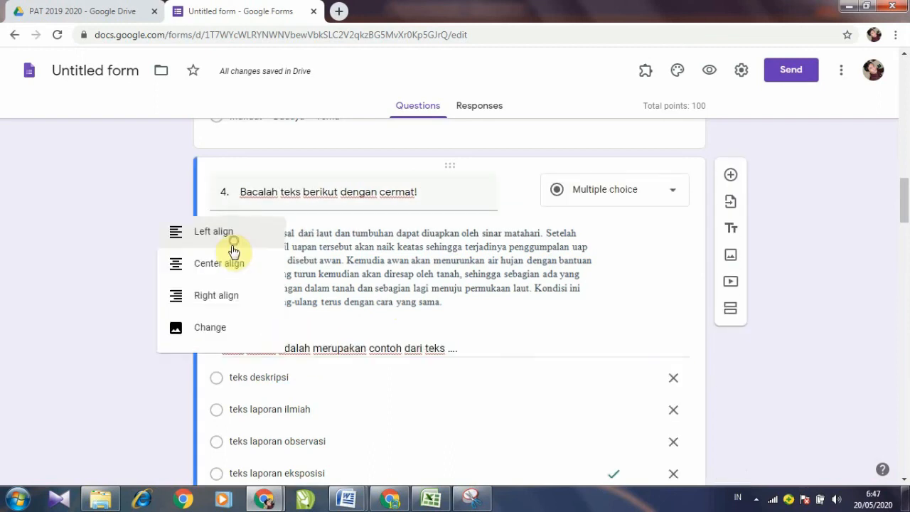
pyautogui.click(179, 251)
pyautogui.scroll(-4, 335, 335)
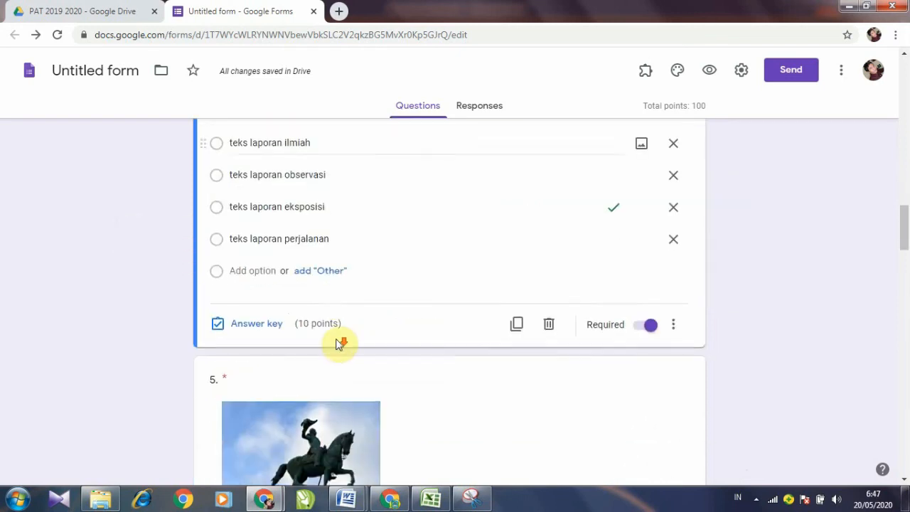
pyautogui.scroll(-4, 338, 345)
# Step: Left-align question 5's statue image and preview the updated form
pyautogui.tripleClick(305, 299)
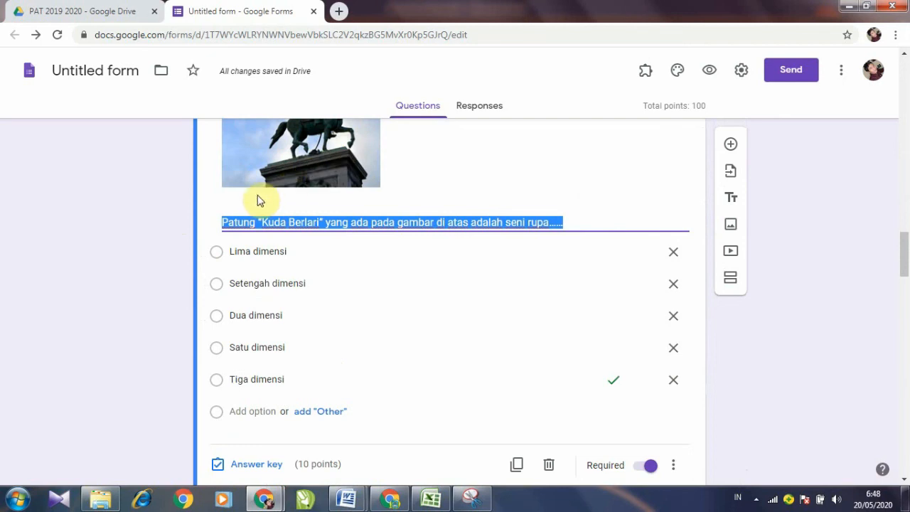
pyautogui.scroll(2, 258, 200)
pyautogui.click(230, 200)
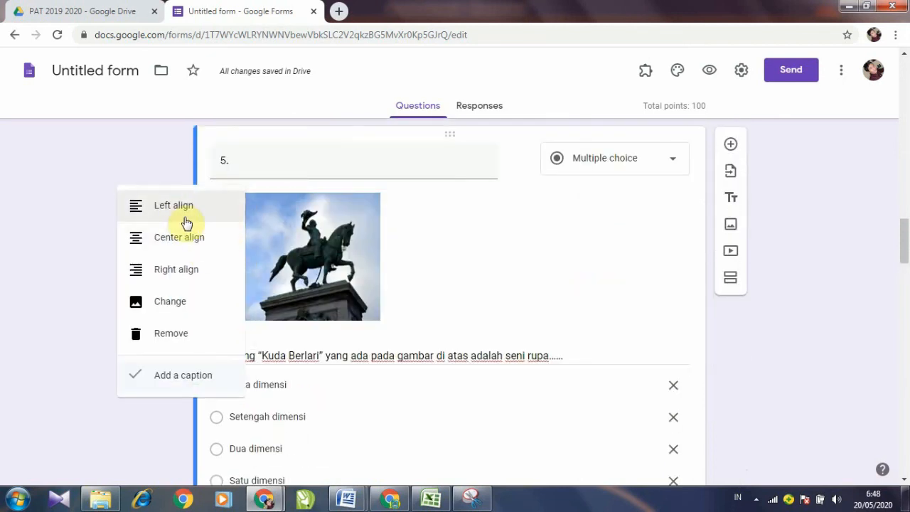
pyautogui.click(183, 209)
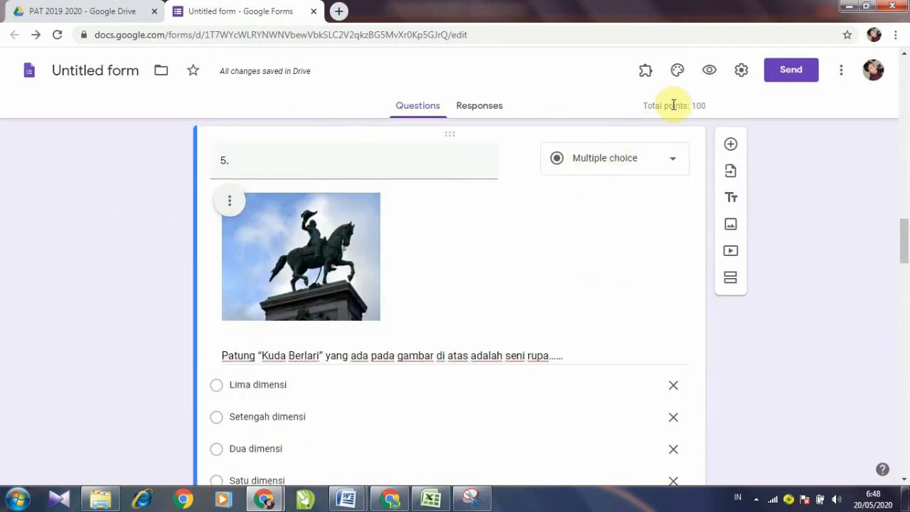
pyautogui.click(709, 71)
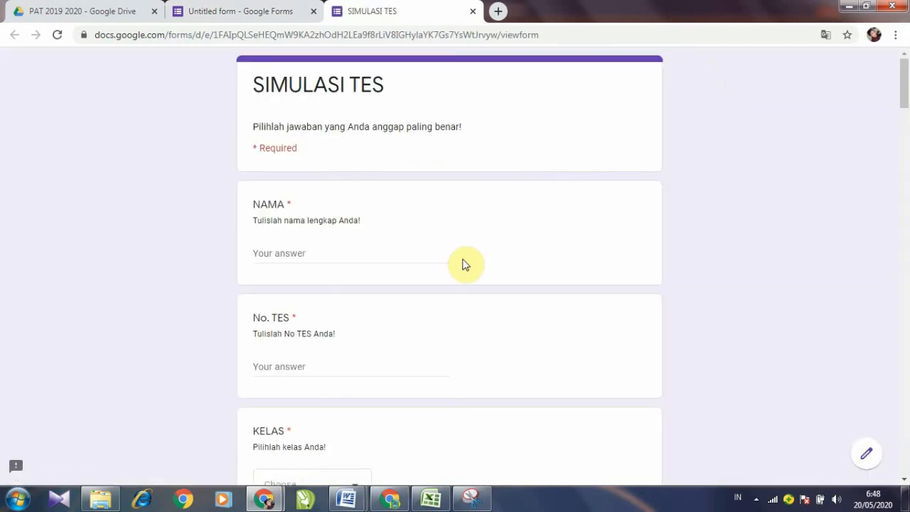
pyautogui.scroll(-10, 455, 264)
pyautogui.scroll(-5, 448, 269)
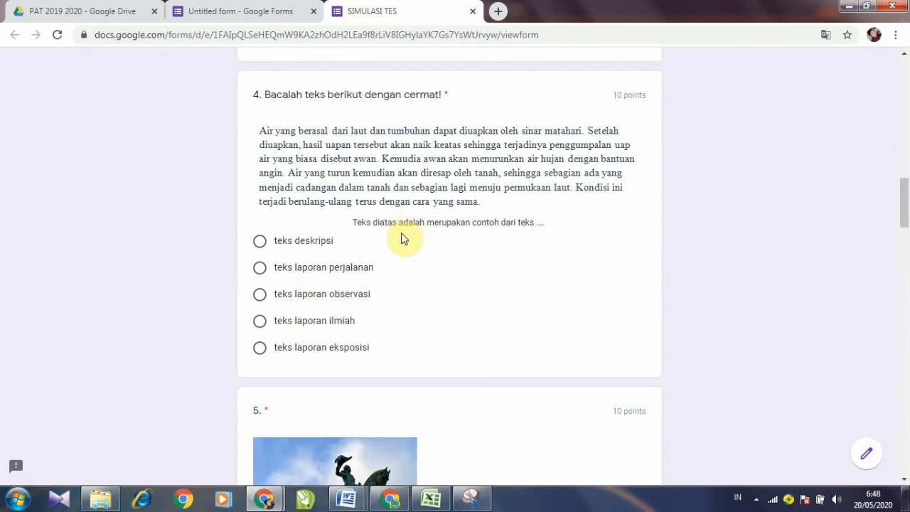
pyautogui.scroll(-1, 402, 242)
pyautogui.scroll(-2, 402, 241)
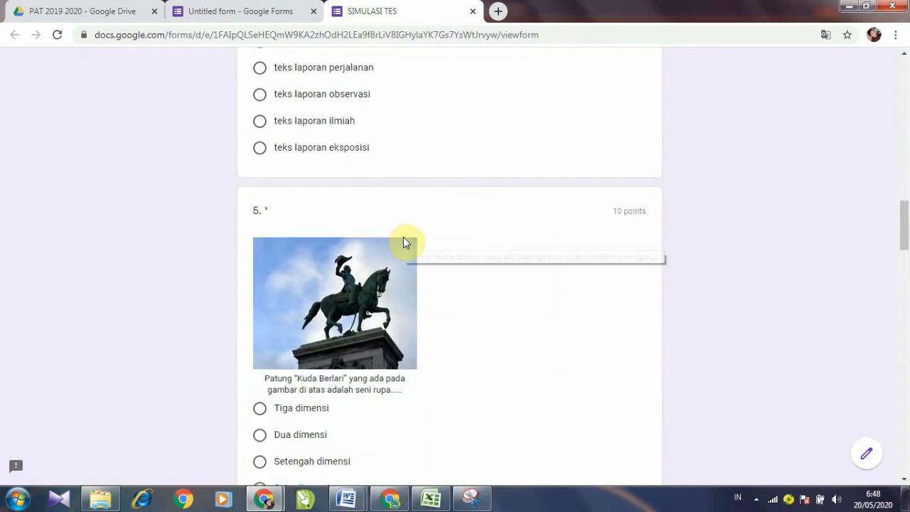
pyautogui.scroll(-2, 404, 239)
pyautogui.scroll(-4, 404, 240)
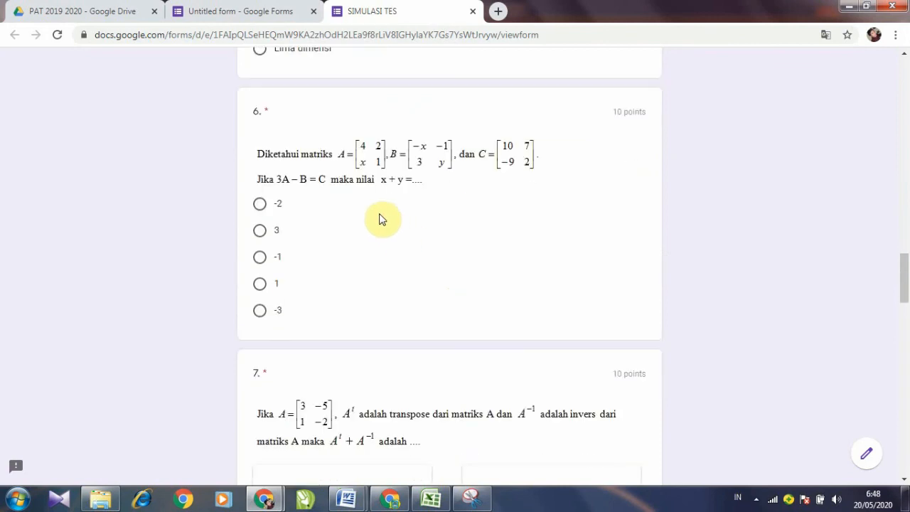
pyautogui.scroll(-5, 382, 214)
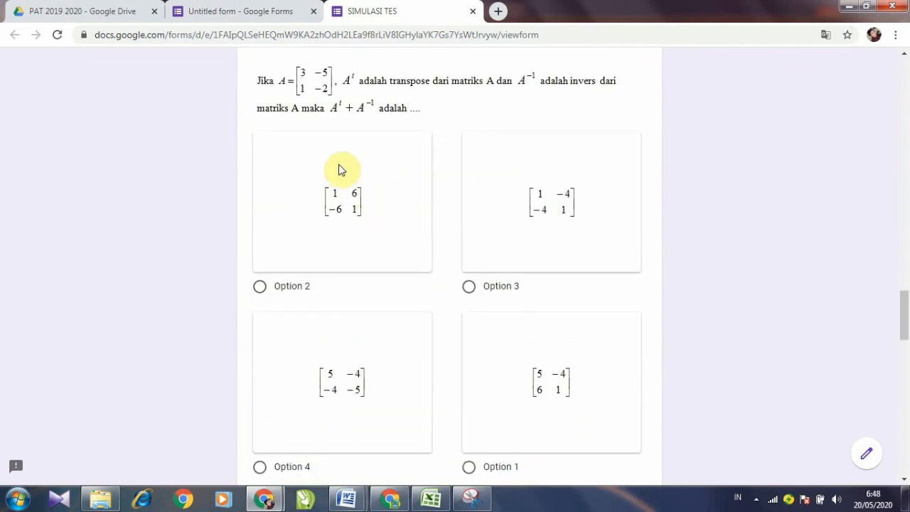
pyautogui.scroll(1, 413, 224)
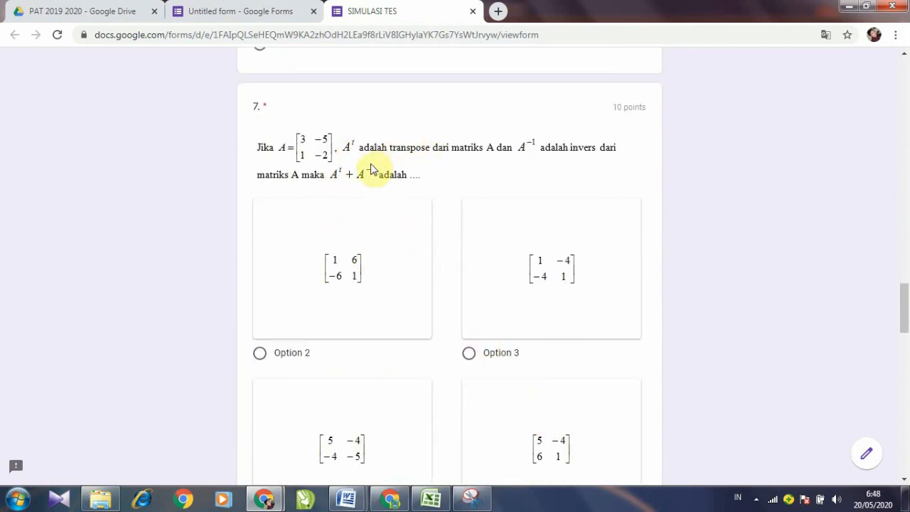
pyautogui.scroll(-1, 560, 322)
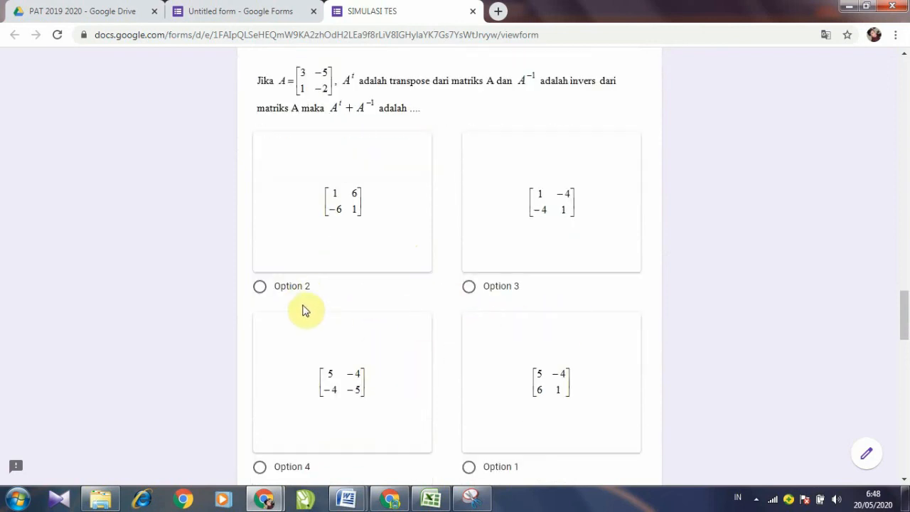
pyautogui.scroll(-2, 463, 388)
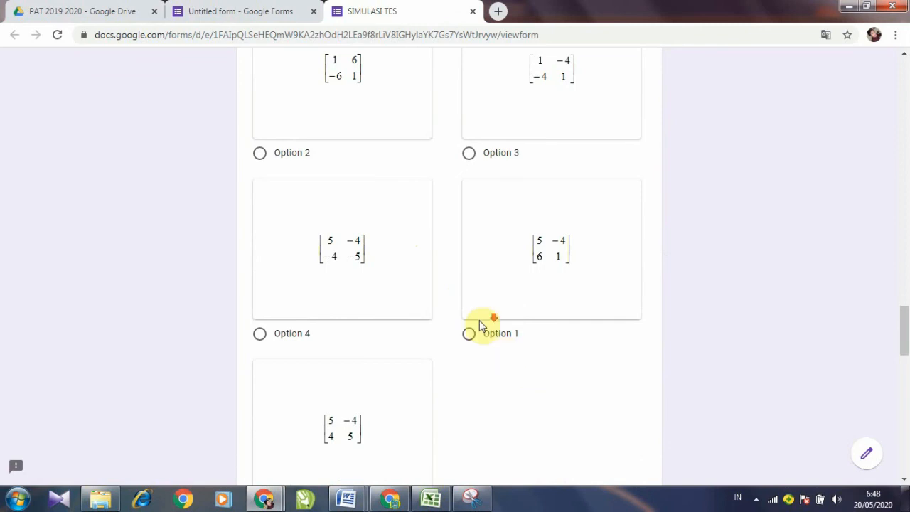
pyautogui.scroll(-4, 479, 325)
pyautogui.scroll(3, 479, 325)
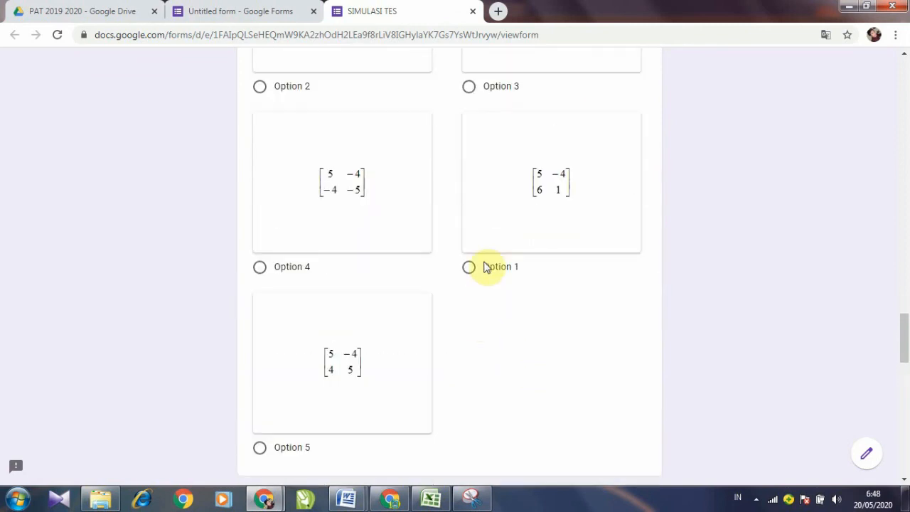
pyautogui.scroll(4, 484, 263)
pyautogui.scroll(-12, 467, 265)
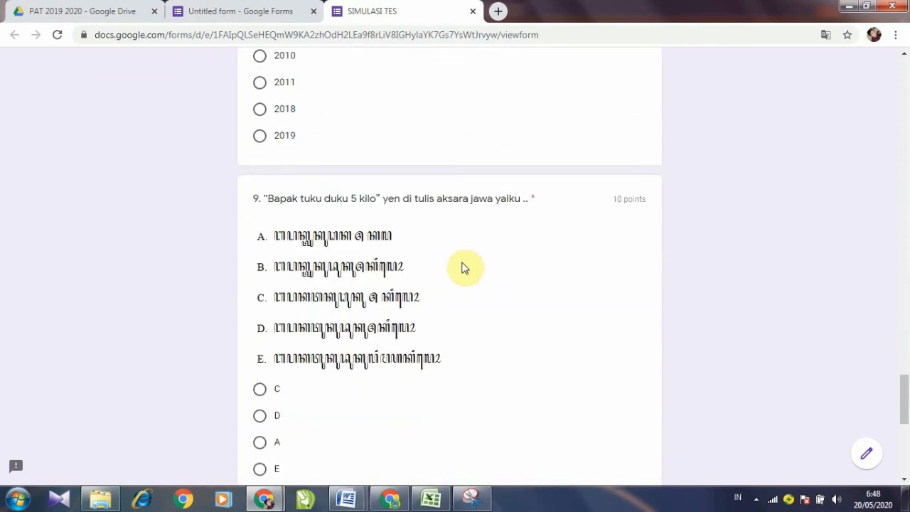
pyautogui.scroll(-3, 463, 268)
pyautogui.scroll(4, 455, 264)
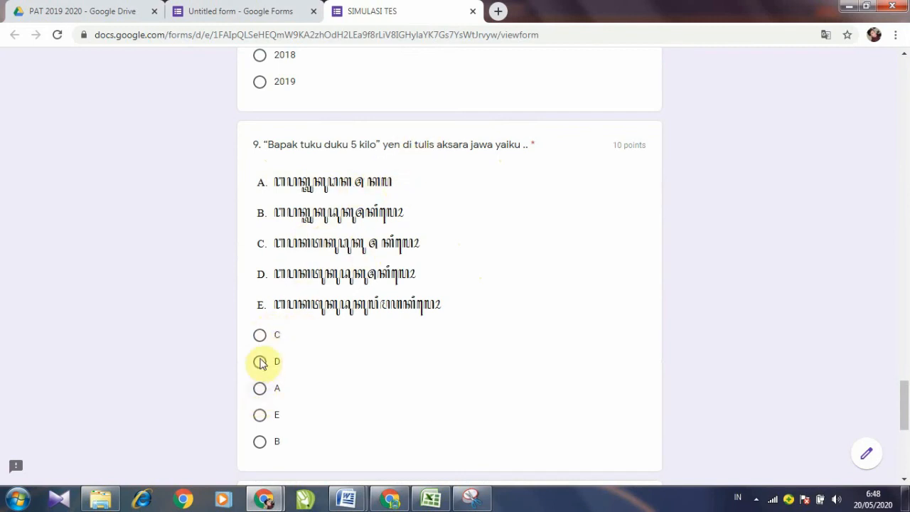
pyautogui.scroll(8, 280, 346)
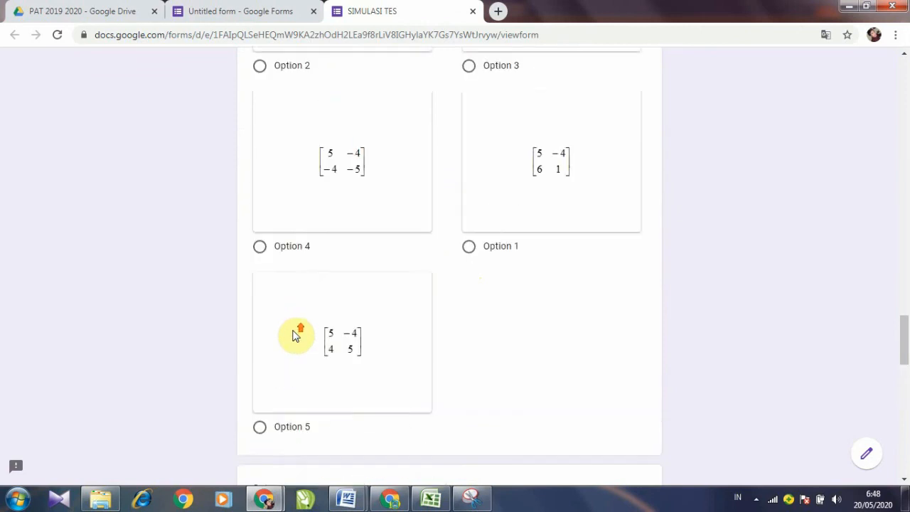
pyautogui.scroll(3, 296, 335)
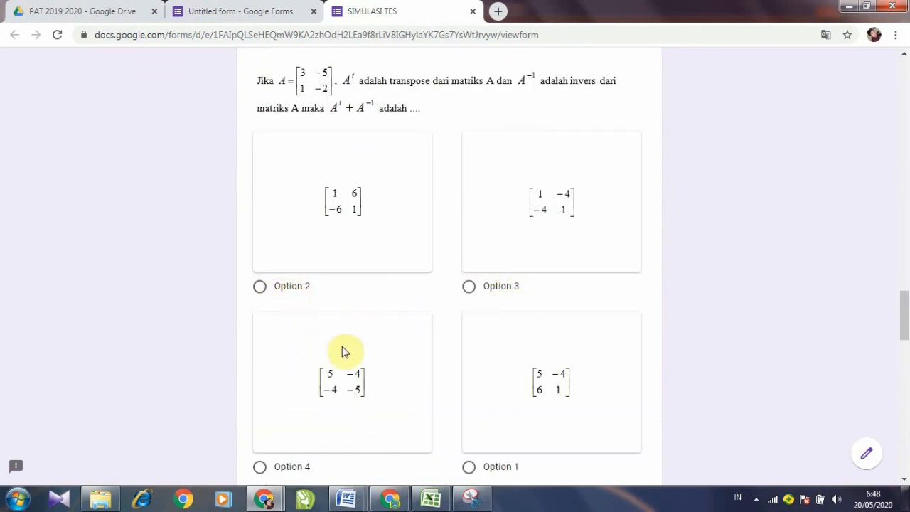
pyautogui.scroll(-2, 370, 377)
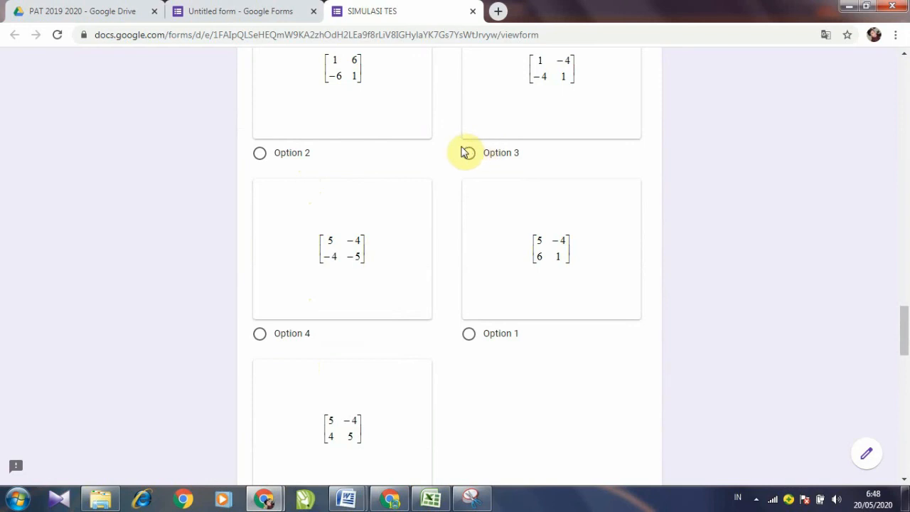
pyautogui.scroll(-10, 398, 392)
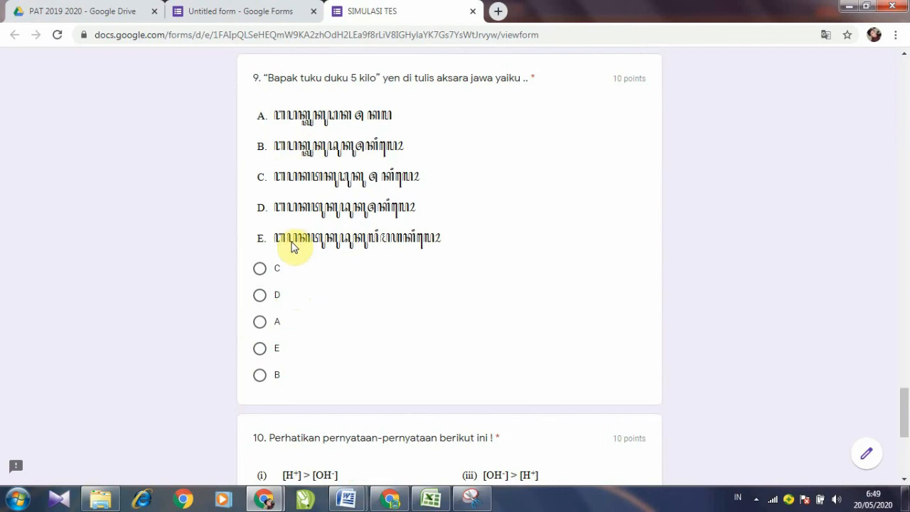
pyautogui.scroll(10, 300, 253)
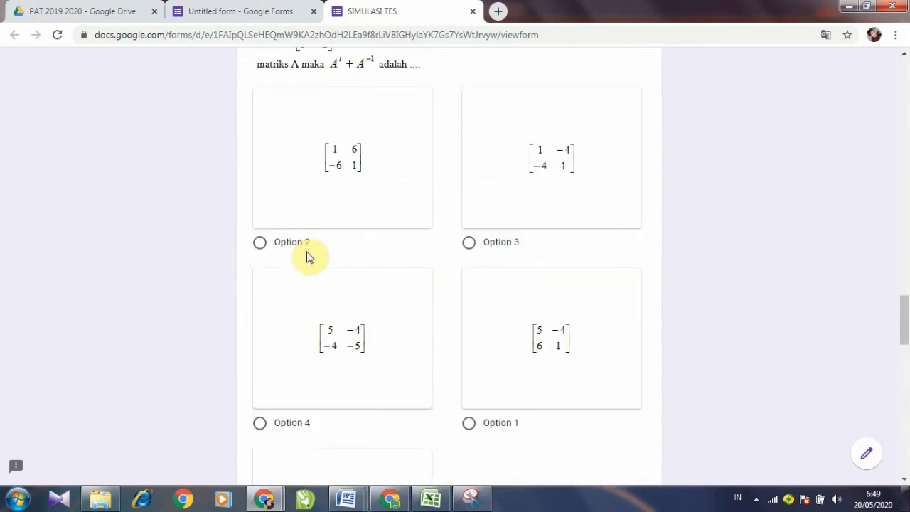
pyautogui.scroll(10, 308, 258)
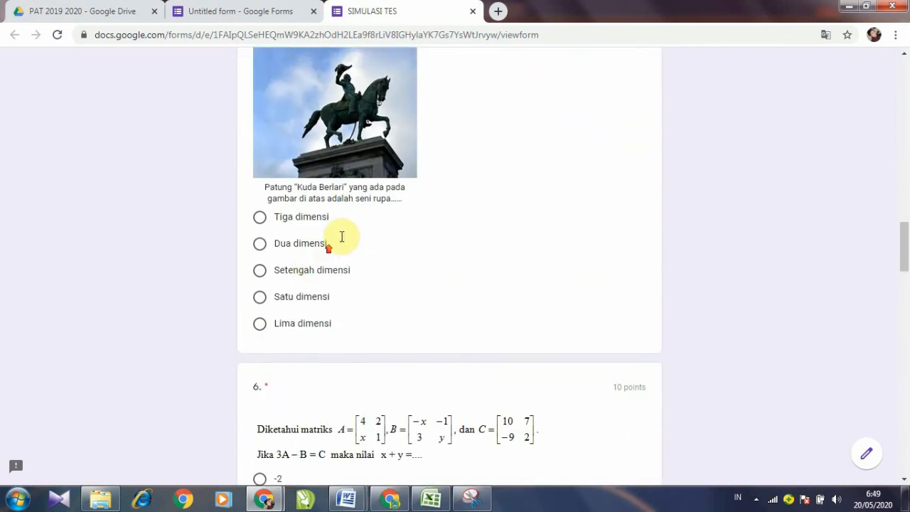
pyautogui.scroll(10, 341, 238)
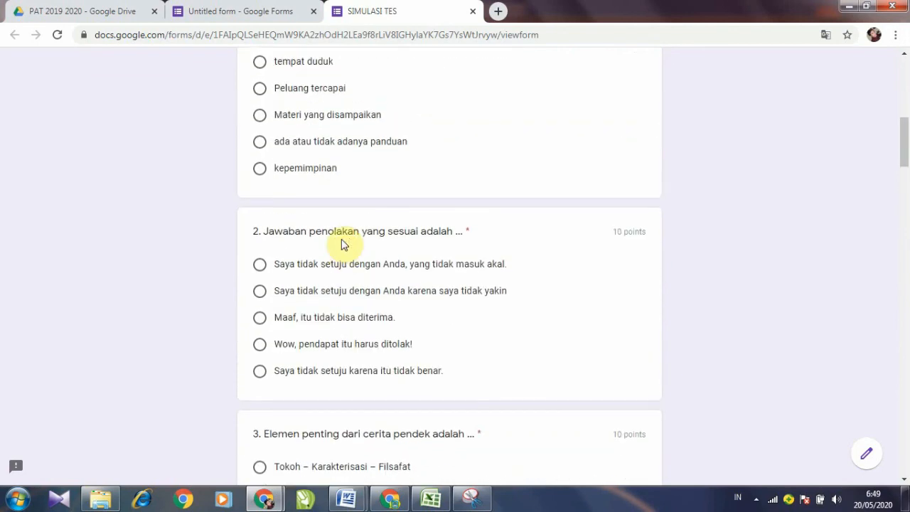
pyautogui.scroll(10, 345, 242)
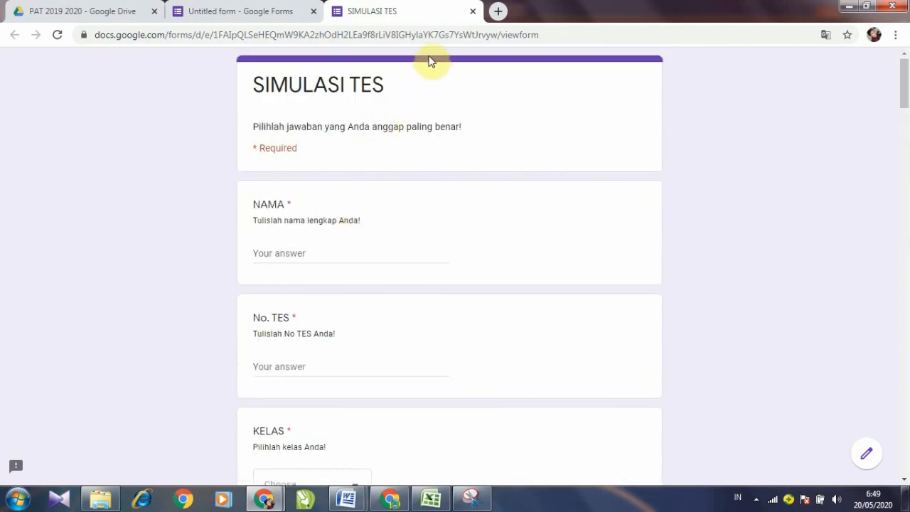
# Step: Close the SIMULASI TES preview tab and scroll back to the top of the quiz editor
pyautogui.click(288, 13)
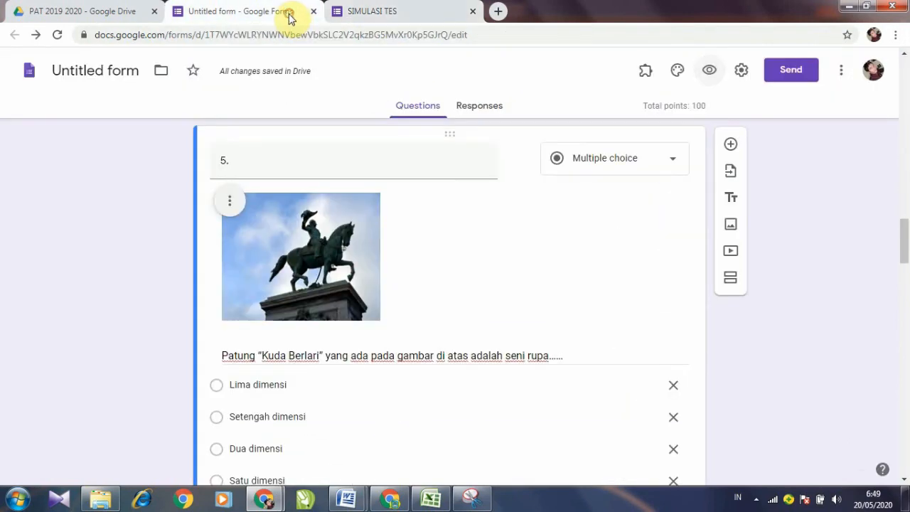
pyautogui.click(370, 12)
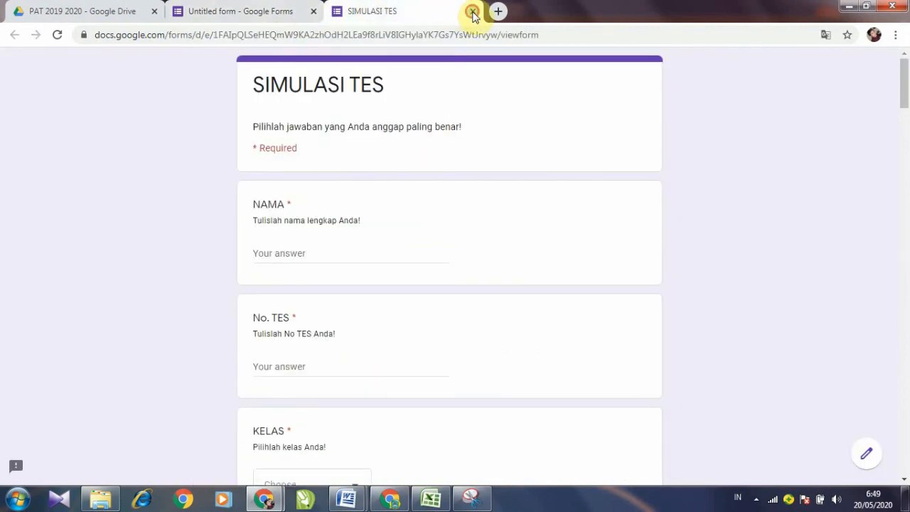
pyautogui.click(472, 11)
pyautogui.scroll(4, 412, 260)
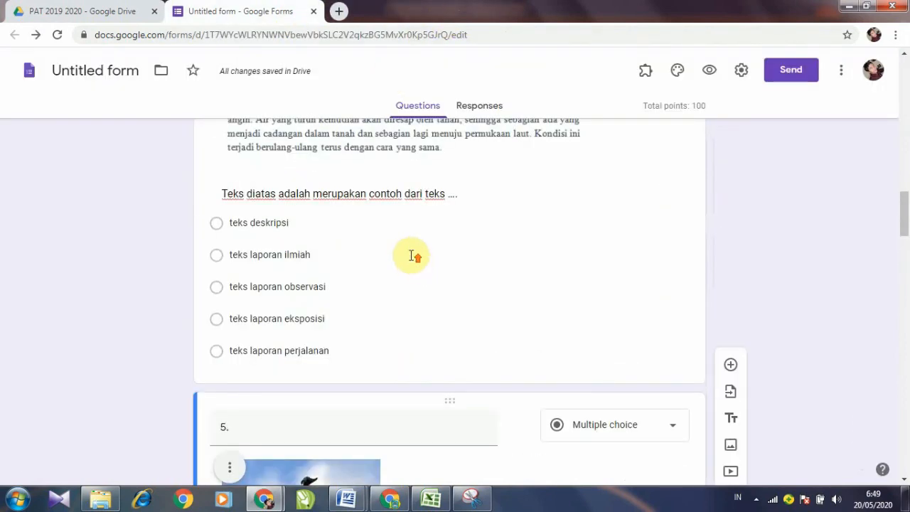
pyautogui.scroll(15, 413, 256)
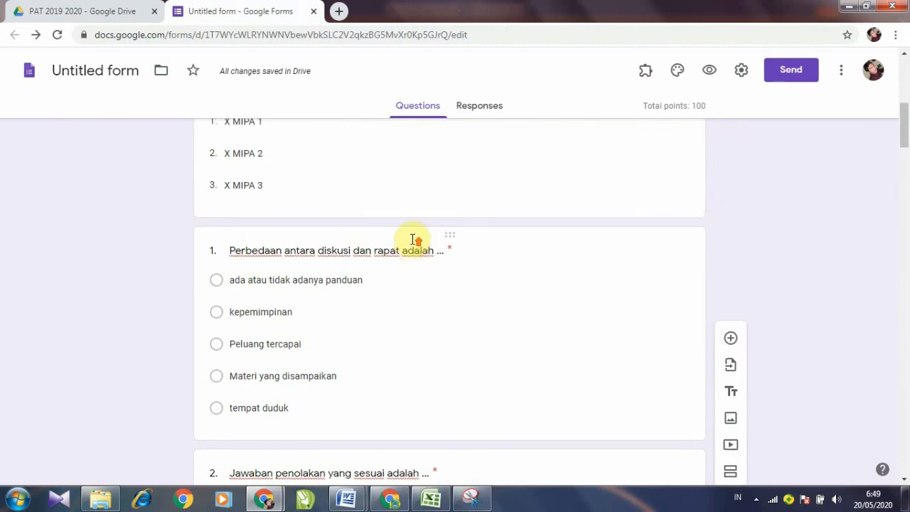
pyautogui.scroll(7, 413, 240)
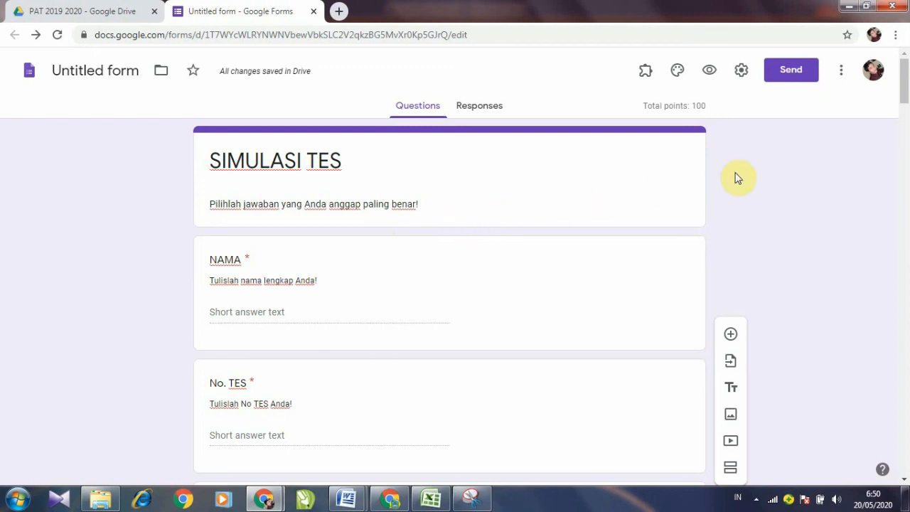
# Step: Open the form's Add collaborators dialog and ready the people entry field
pyautogui.click(842, 74)
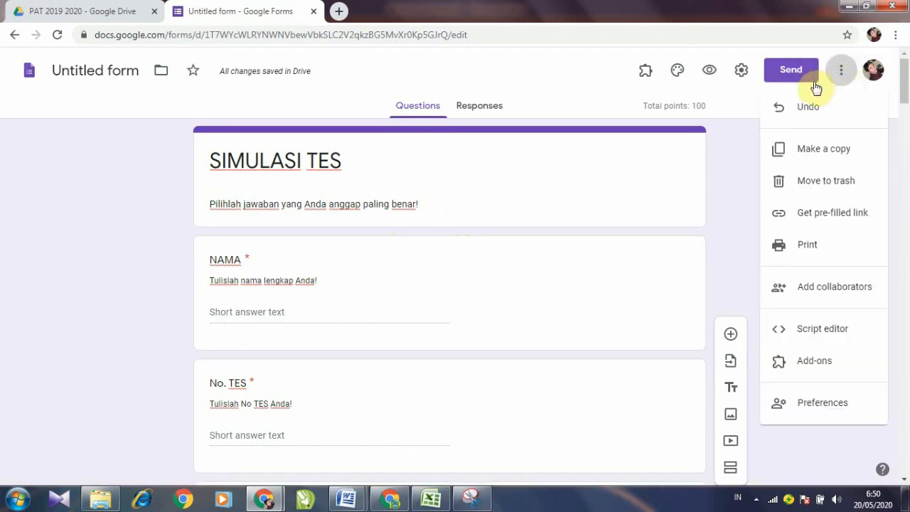
pyautogui.click(836, 293)
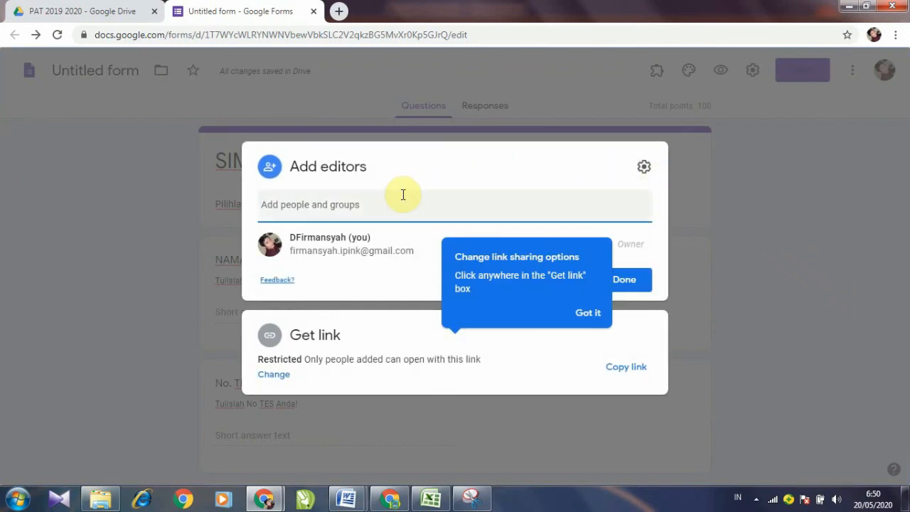
pyautogui.click(368, 212)
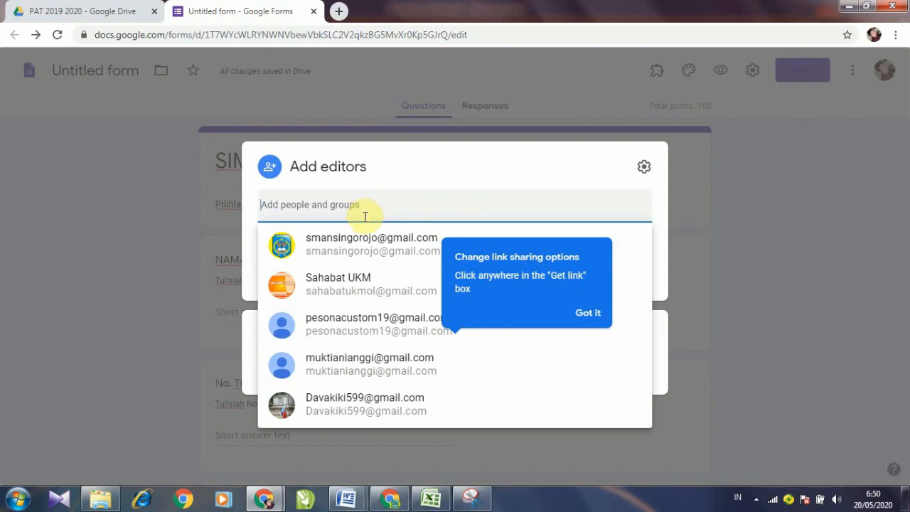
pyautogui.moveTo(355, 254)
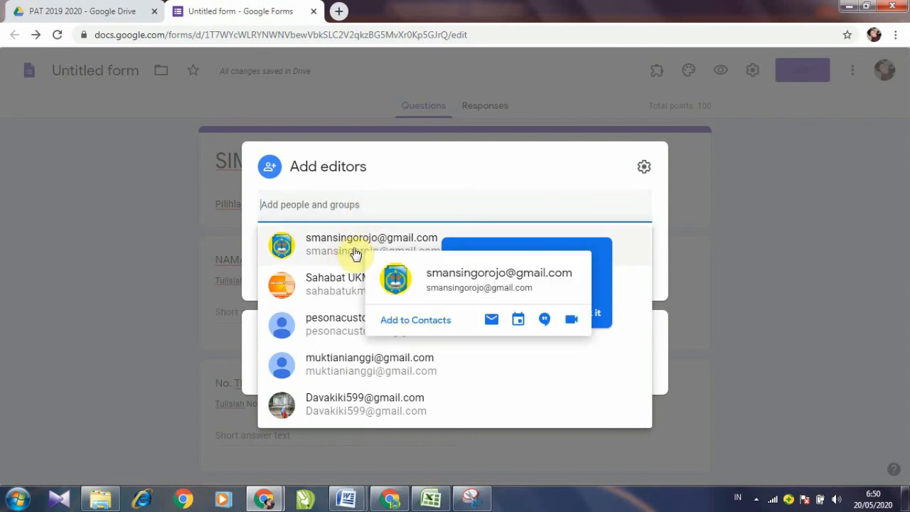
pyautogui.press('Escape')
pyautogui.click(314, 212)
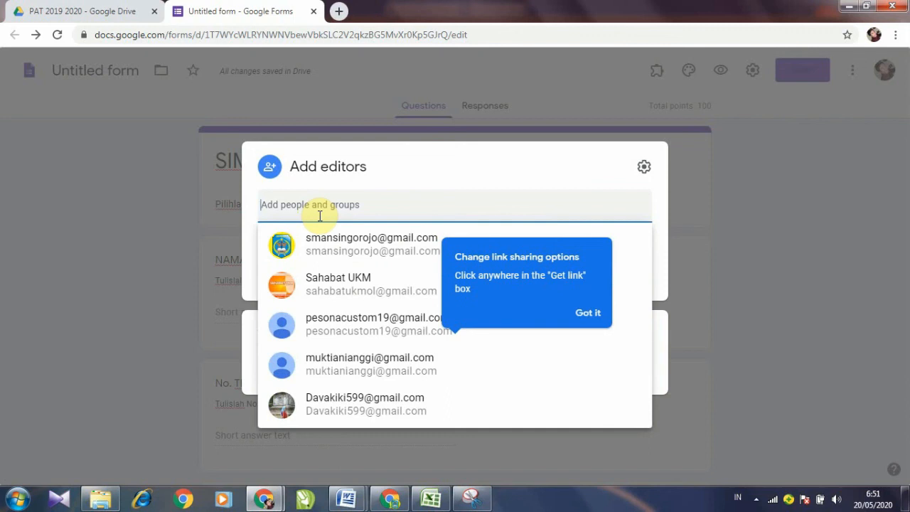
# Step: Add the suggested contact as an Editor and send the notification invitation
pyautogui.write('SA')
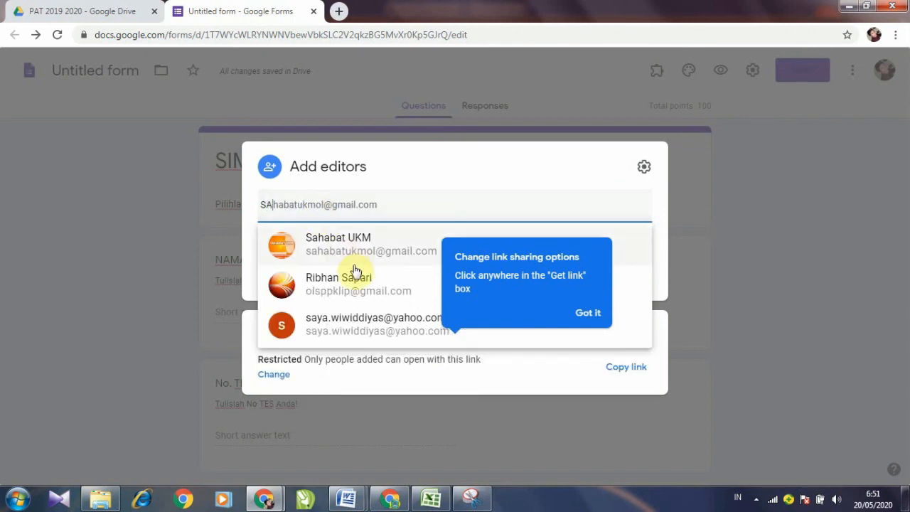
pyautogui.click(345, 251)
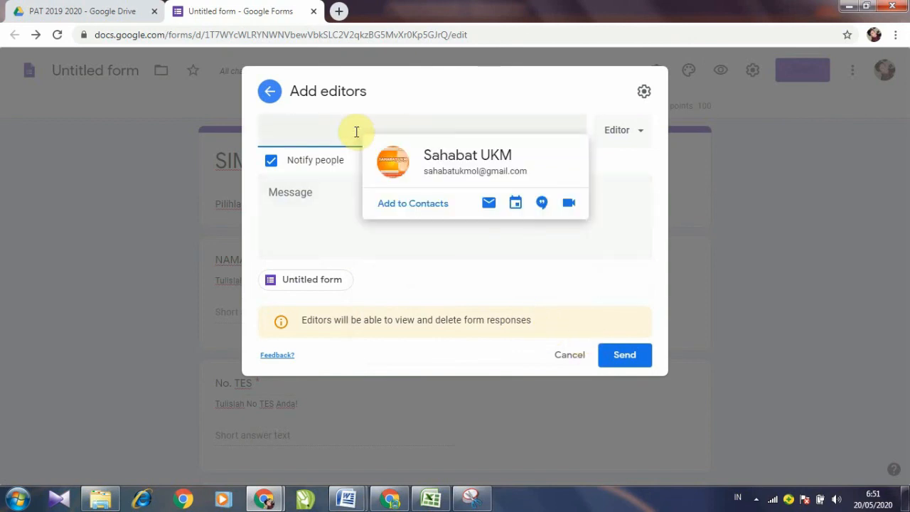
pyautogui.click(357, 132)
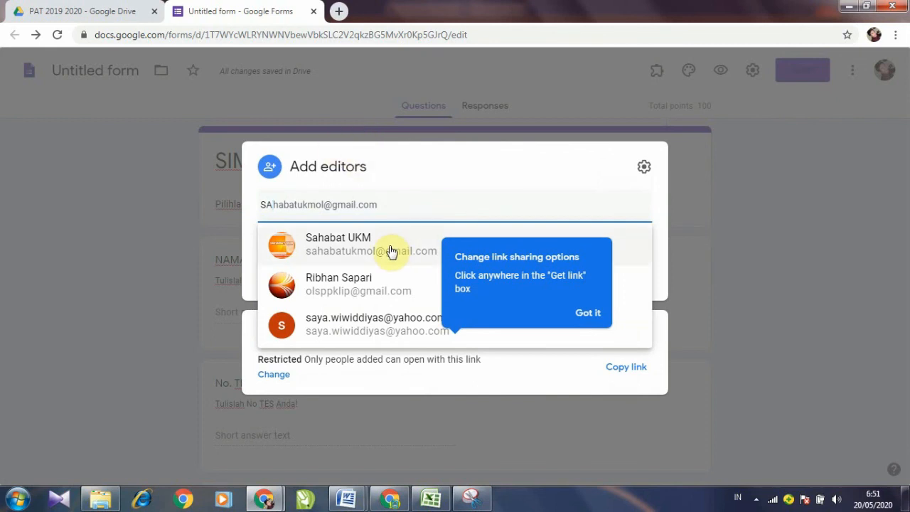
pyautogui.moveTo(390, 252)
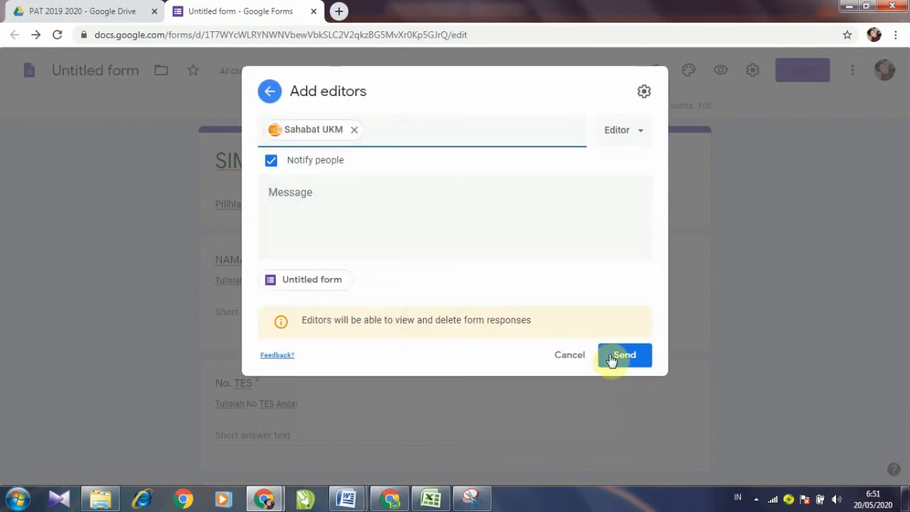
pyautogui.click(625, 363)
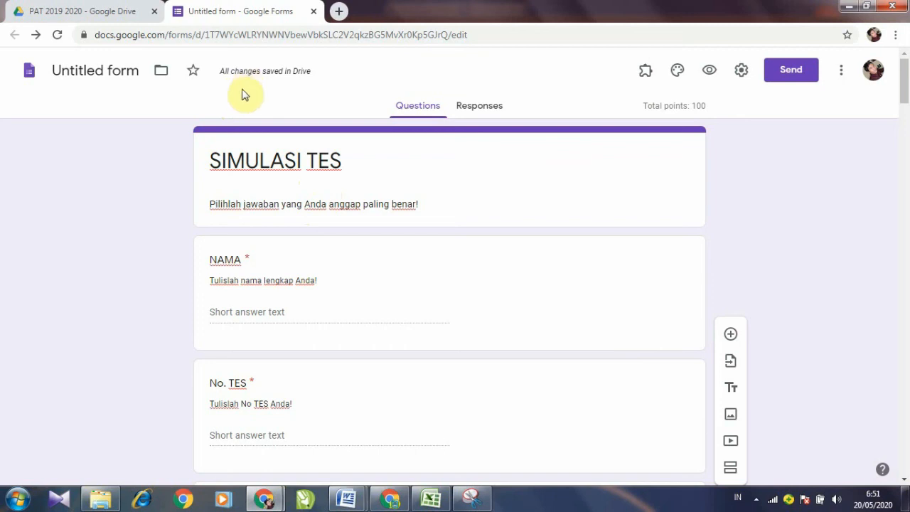
pyautogui.click(110, 15)
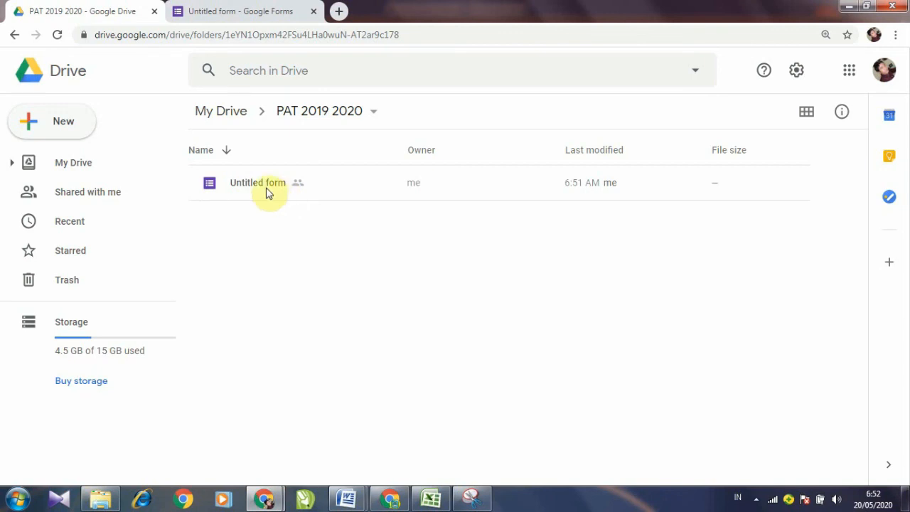
# Step: Rename the Untitled form file in PAT 2019 2020 to 'SIMULASI TES', then minimize the browser
pyautogui.click(259, 189)
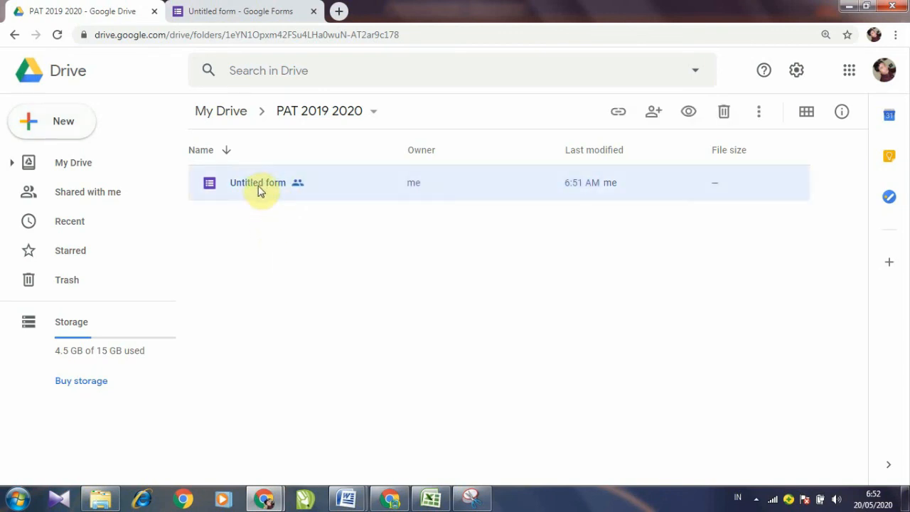
pyautogui.rightClick(259, 188)
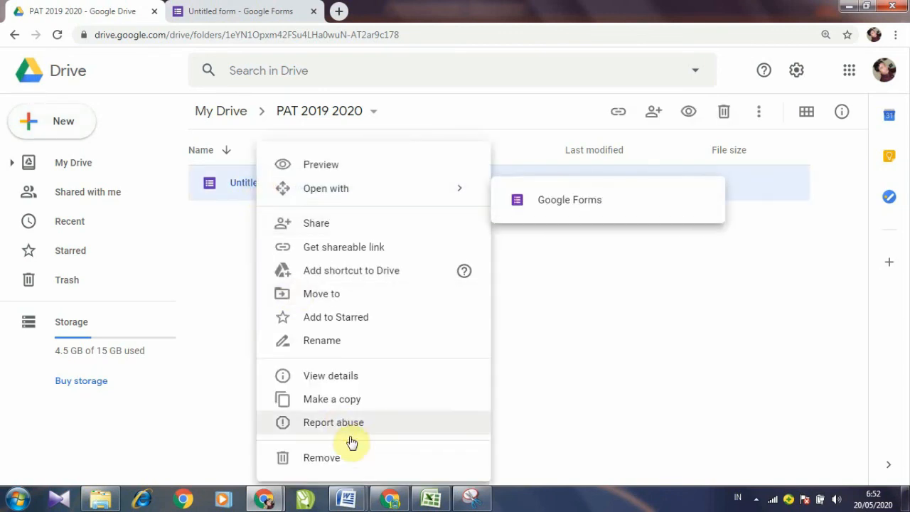
pyautogui.click(322, 340)
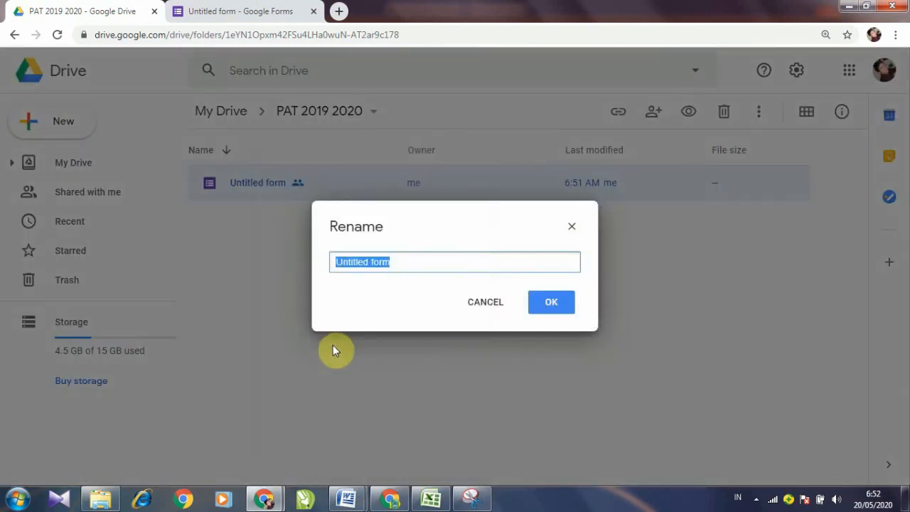
pyautogui.write('SIMULASI')
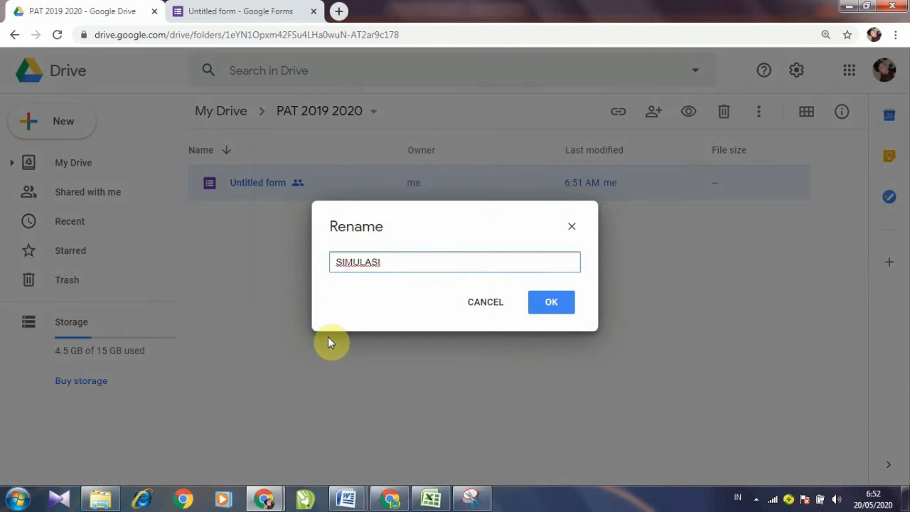
pyautogui.write(' TES')
pyautogui.click(555, 306)
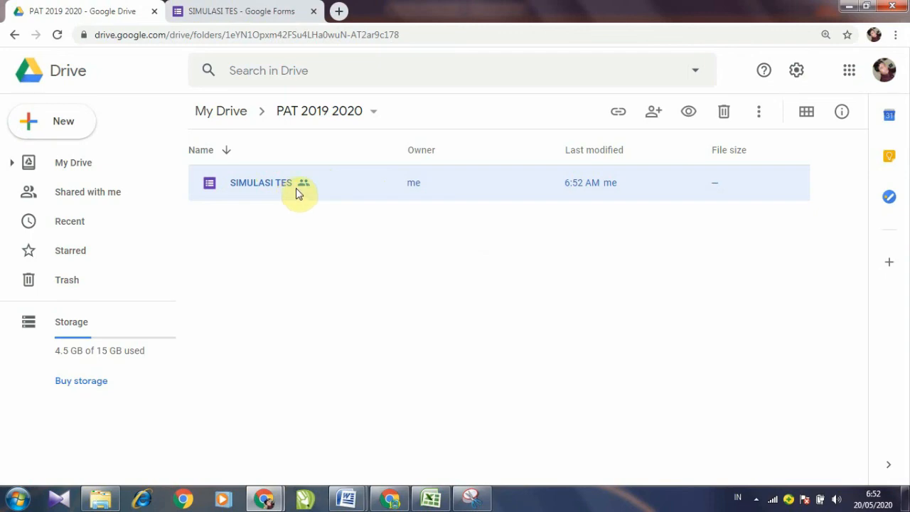
pyautogui.click(846, 7)
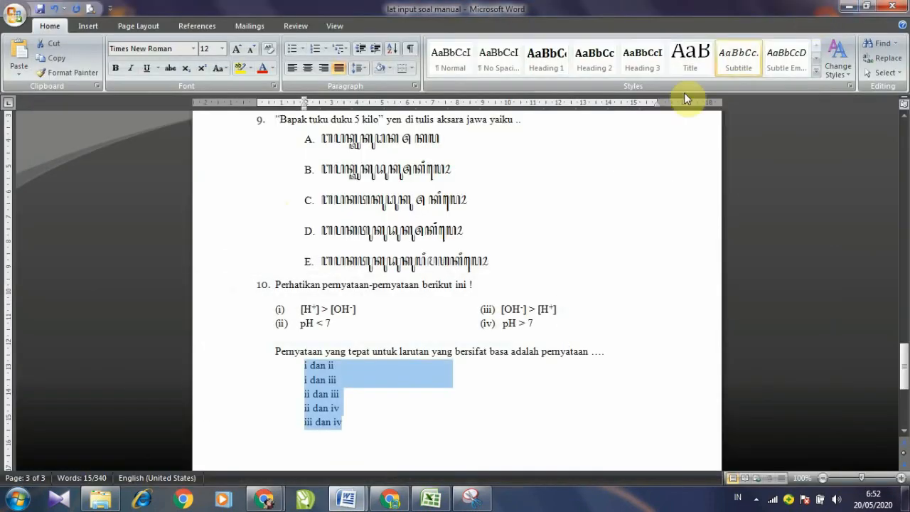
# Step: Launch the collaborator's Chrome profile maximized, search Google, and open Google Drive from Apps
pyautogui.click(846, 9)
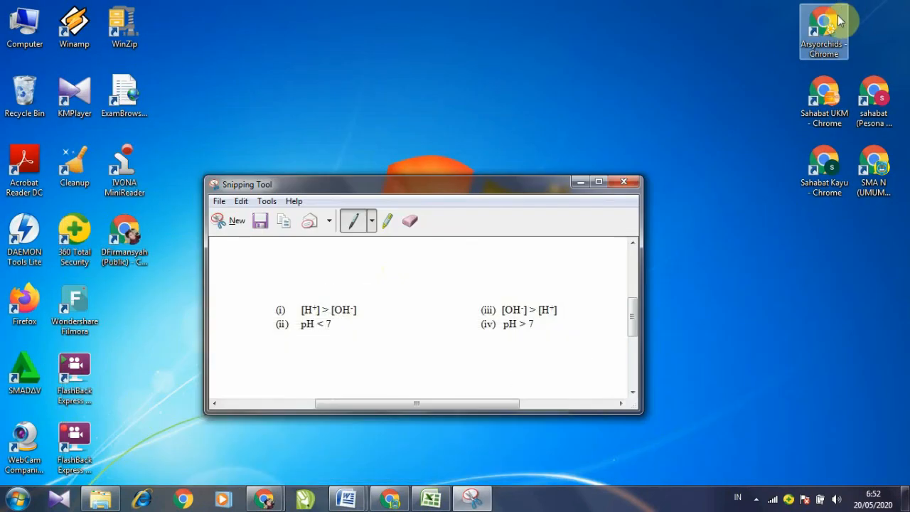
pyautogui.doubleClick(843, 111)
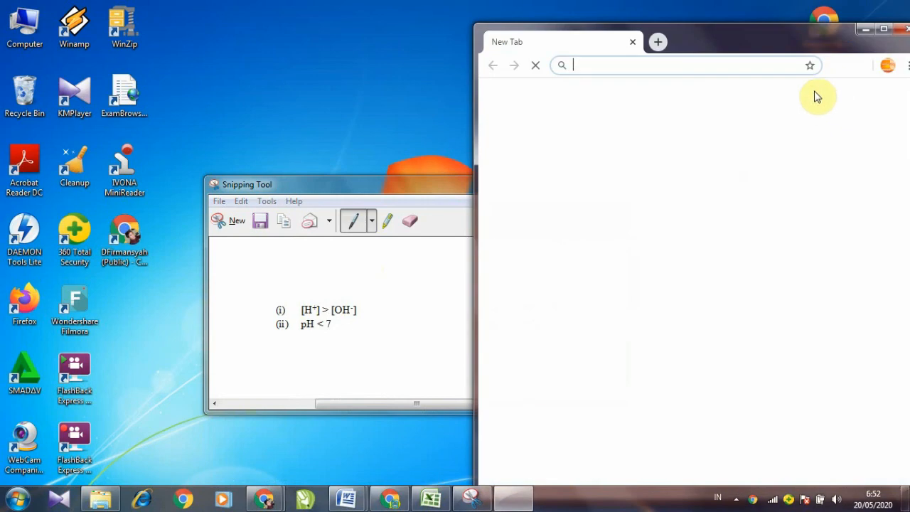
pyautogui.click(884, 30)
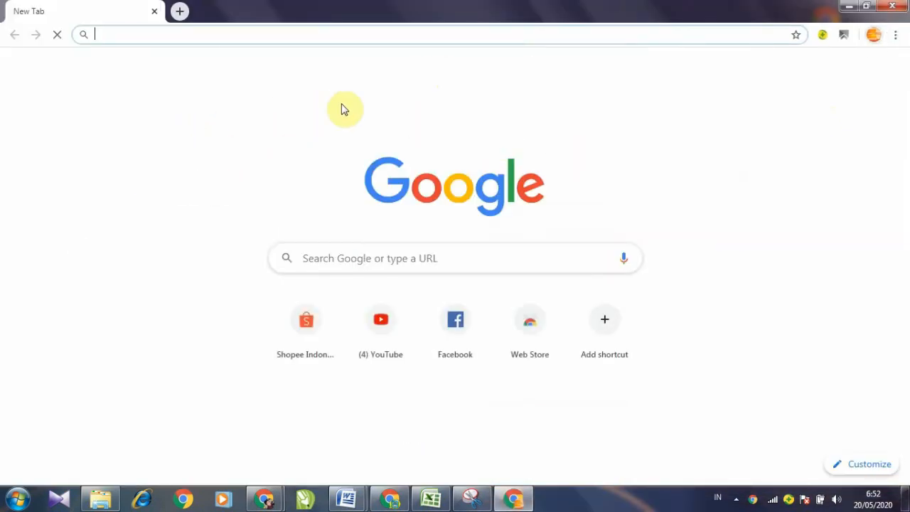
pyautogui.write('G')
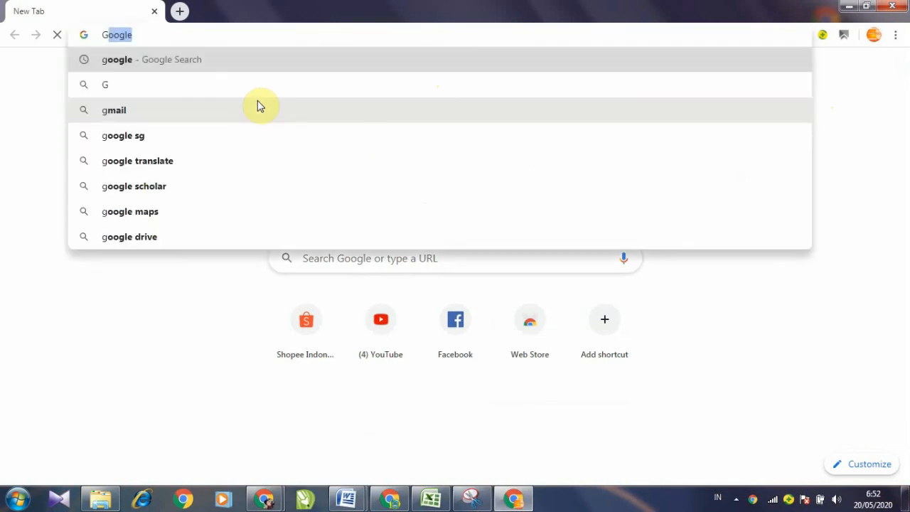
pyautogui.press('Return')
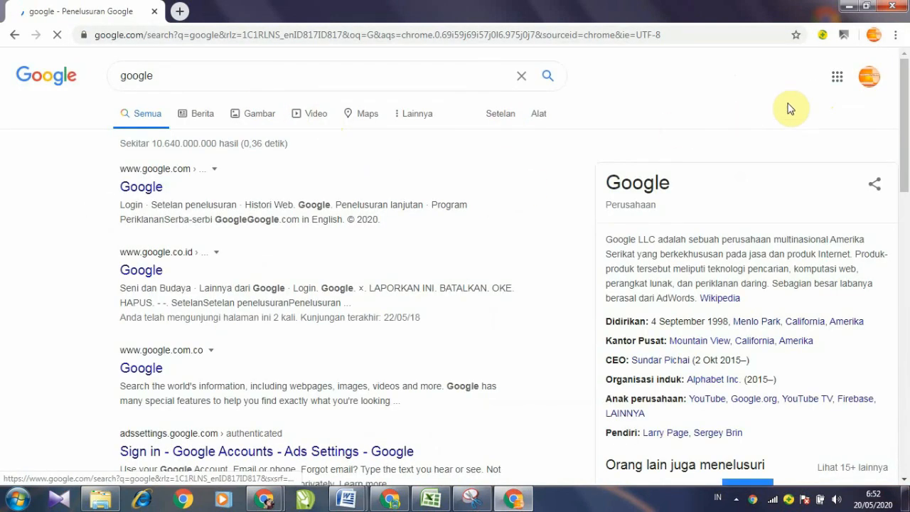
pyautogui.click(839, 82)
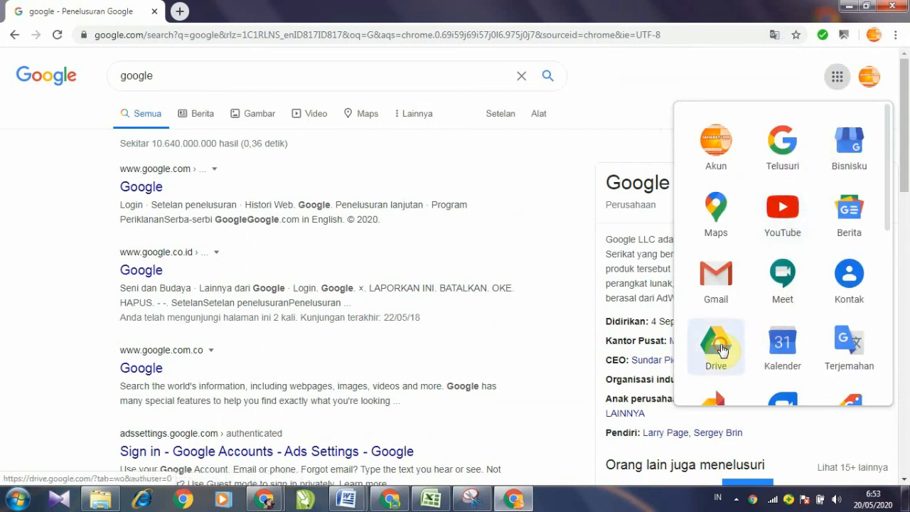
pyautogui.click(720, 349)
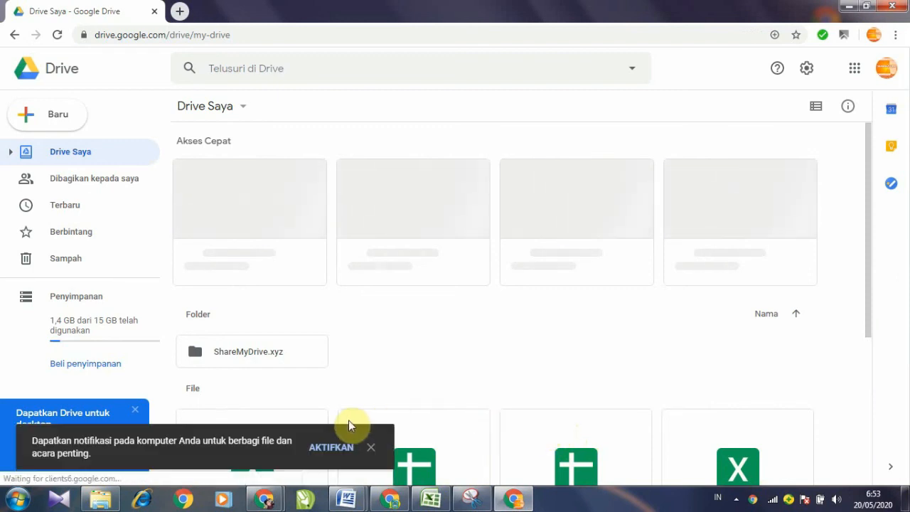
# Step: Dismiss the notifications and Drive-for-desktop popups and reload Drive Saya to show SIMULASI TES
pyautogui.click(373, 449)
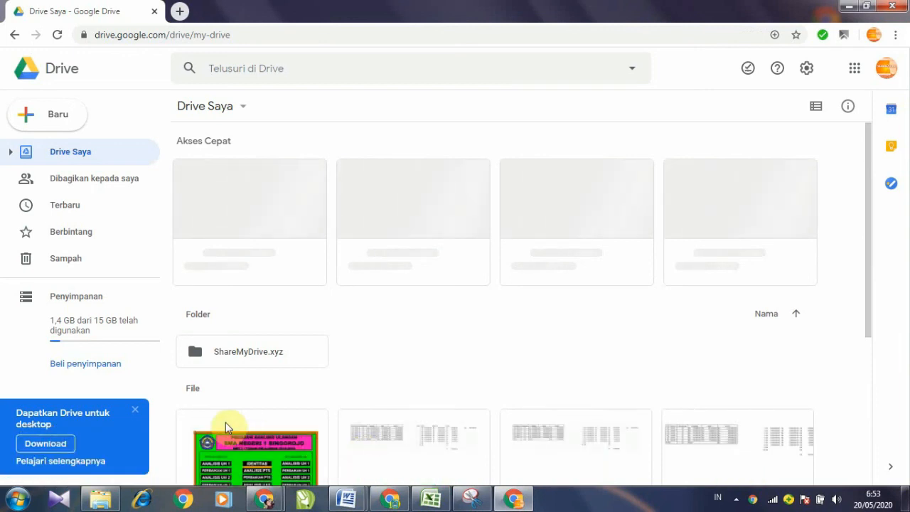
pyautogui.click(135, 410)
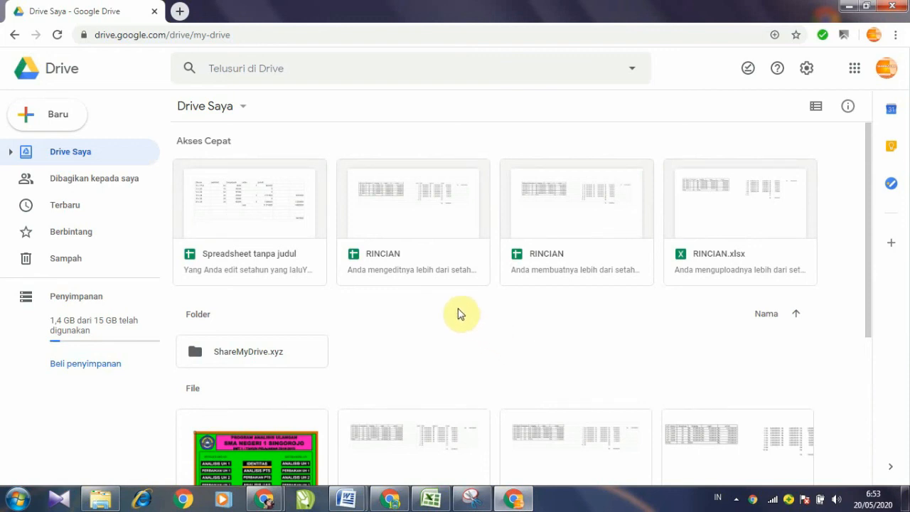
pyautogui.click(57, 35)
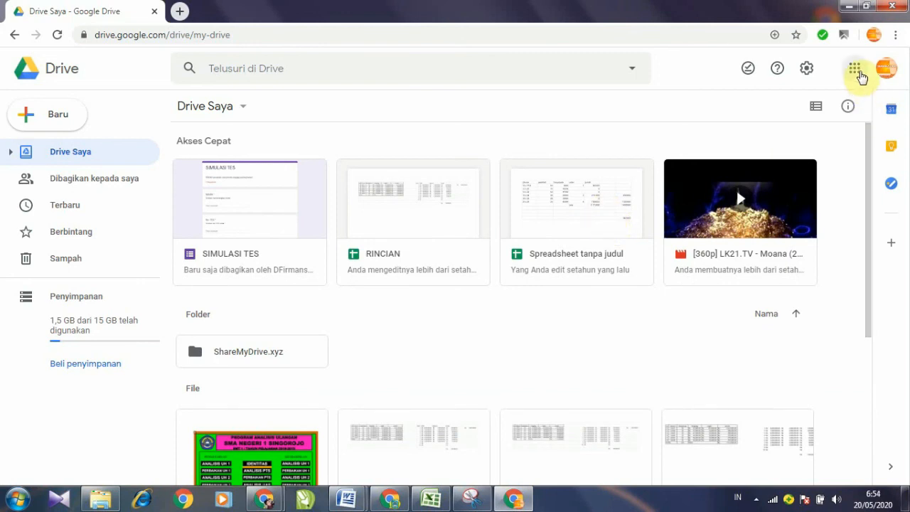
pyautogui.click(859, 74)
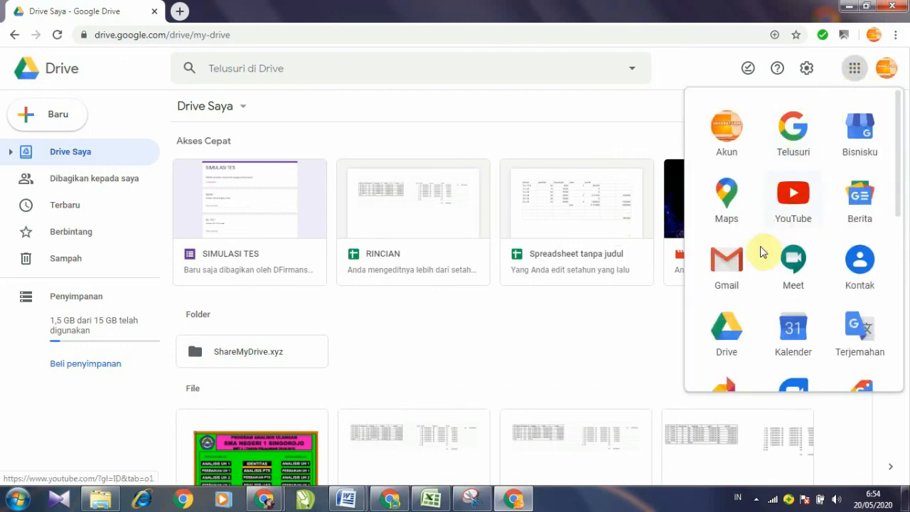
# Step: Open Gmail for the collaborator's account, dismiss the Google Meet announcement, and go to the inbox
pyautogui.click(743, 268)
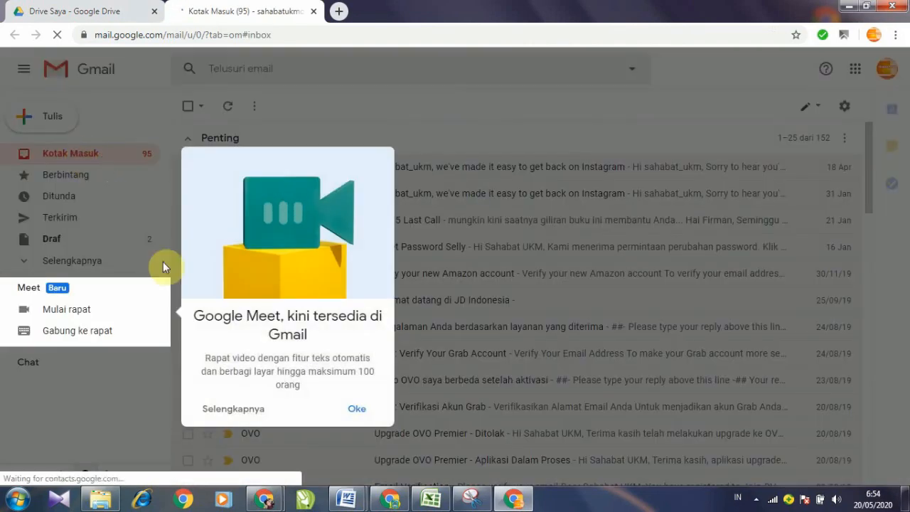
pyautogui.click(234, 411)
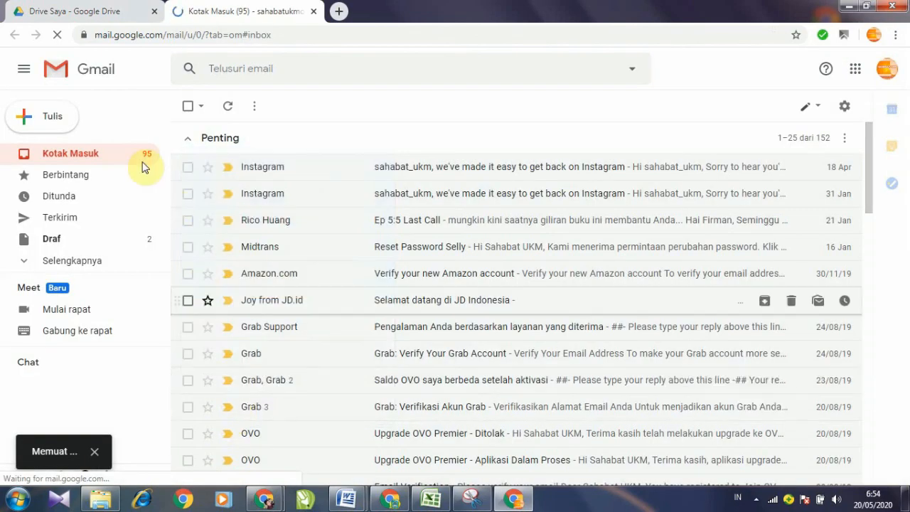
pyautogui.click(75, 154)
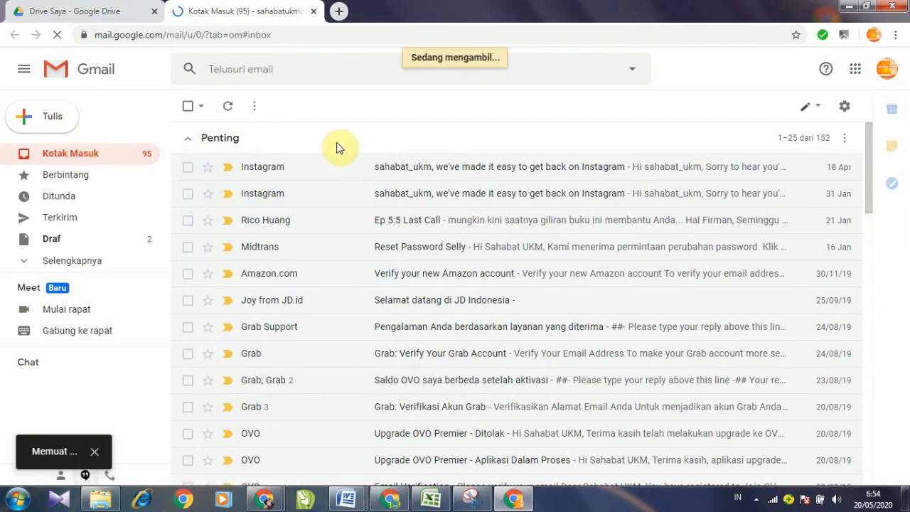
pyautogui.scroll(-2, 337, 151)
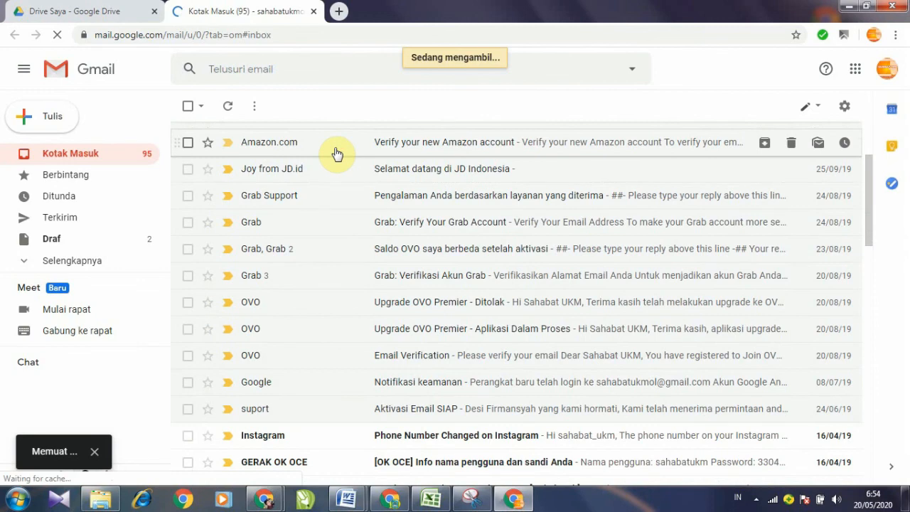
pyautogui.scroll(2, 339, 155)
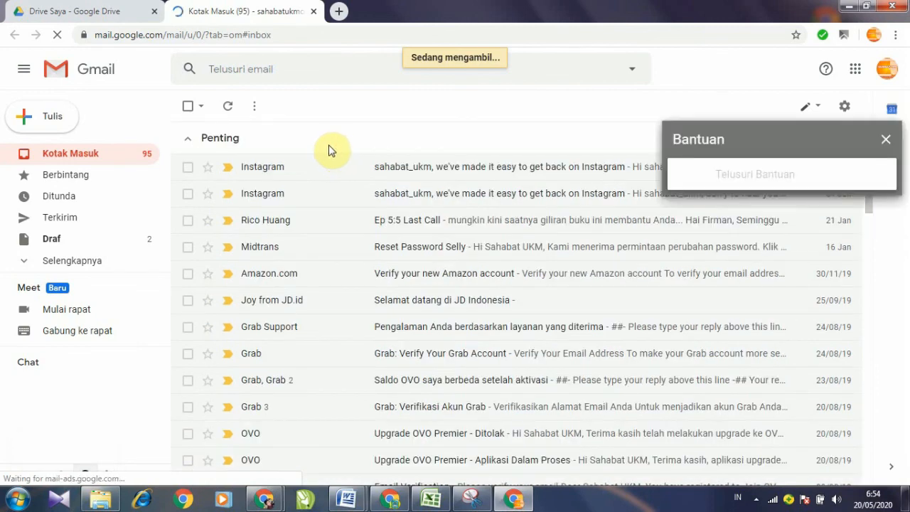
# Step: Close the help panel, collapse Penting, and open the Untitled form edit invitation email
pyautogui.click(887, 142)
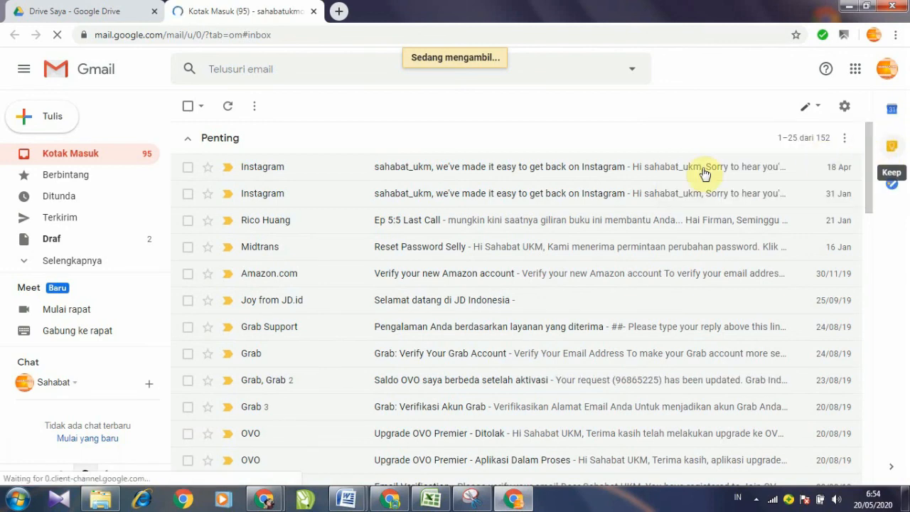
pyautogui.click(74, 156)
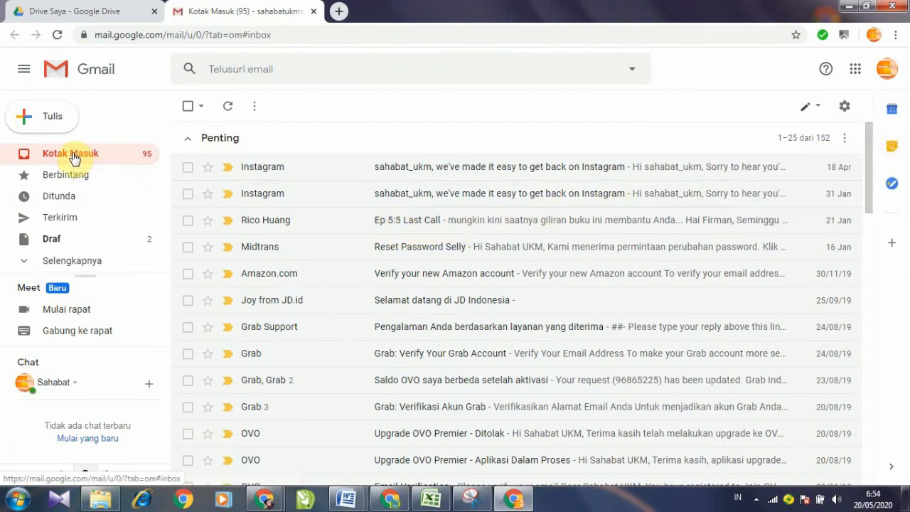
pyautogui.click(190, 140)
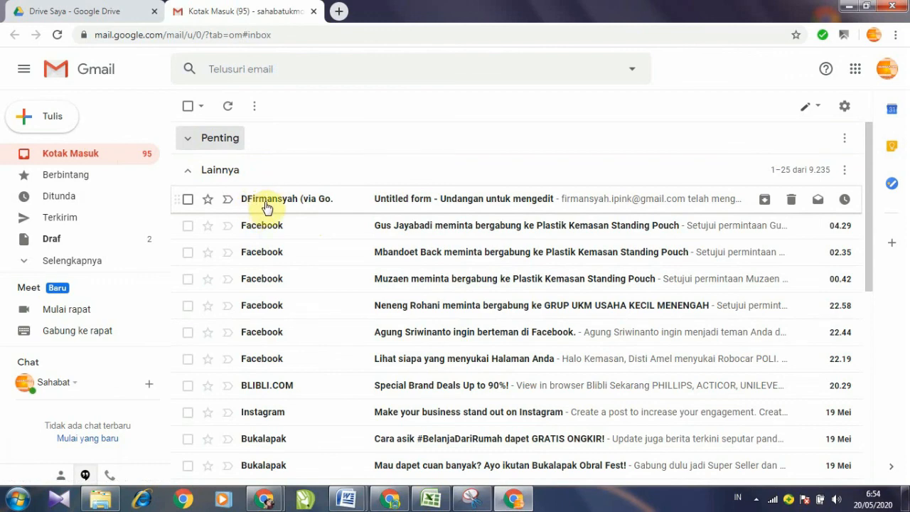
pyautogui.moveTo(268, 208)
pyautogui.click(503, 205)
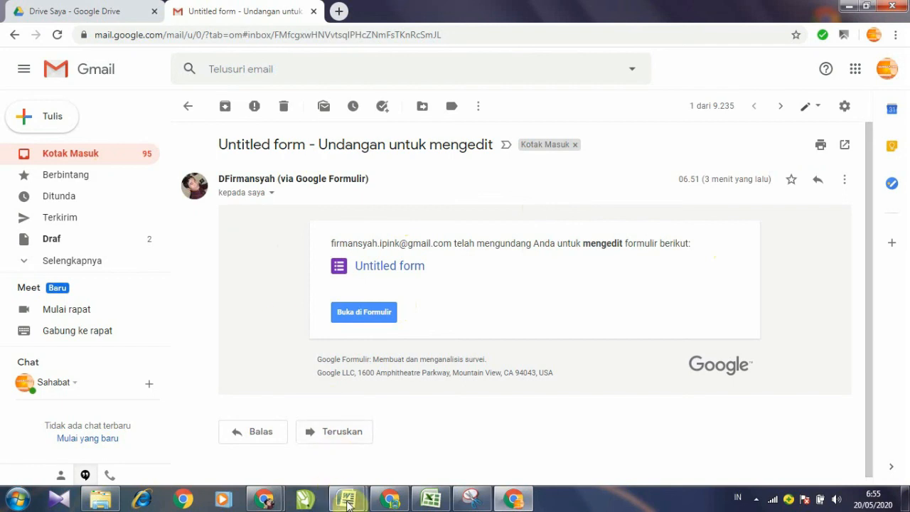
# Step: Return to the original account's PAT 2019 2020 window and its SIMULASI TES quiz editor
pyautogui.moveTo(270, 500)
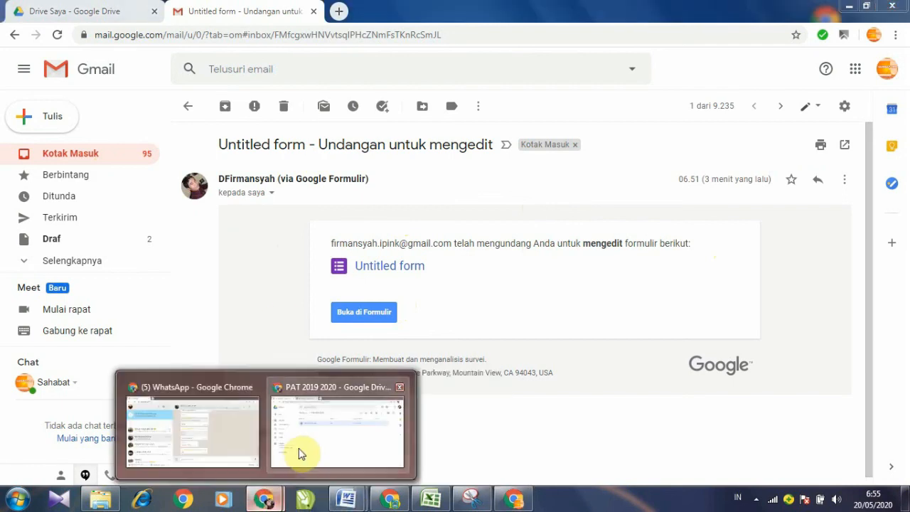
pyautogui.click(299, 454)
pyautogui.click(230, 12)
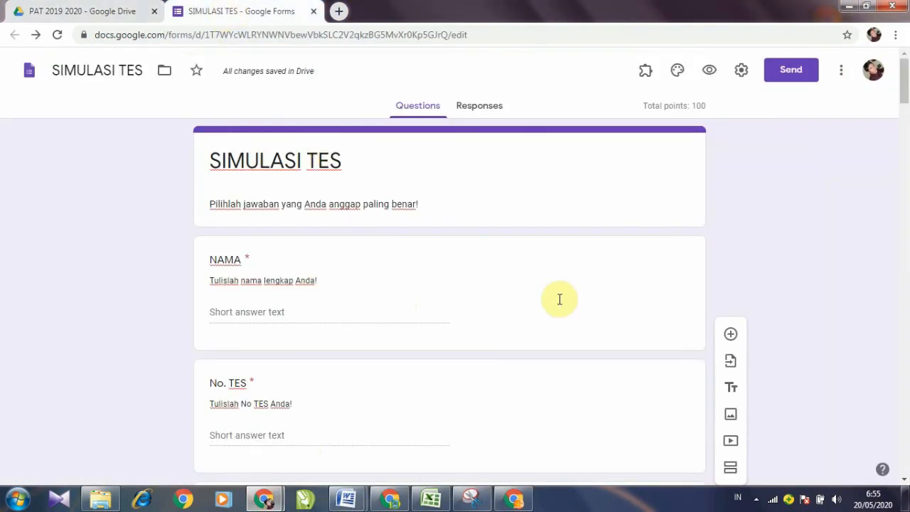
pyautogui.scroll(-8, 459, 265)
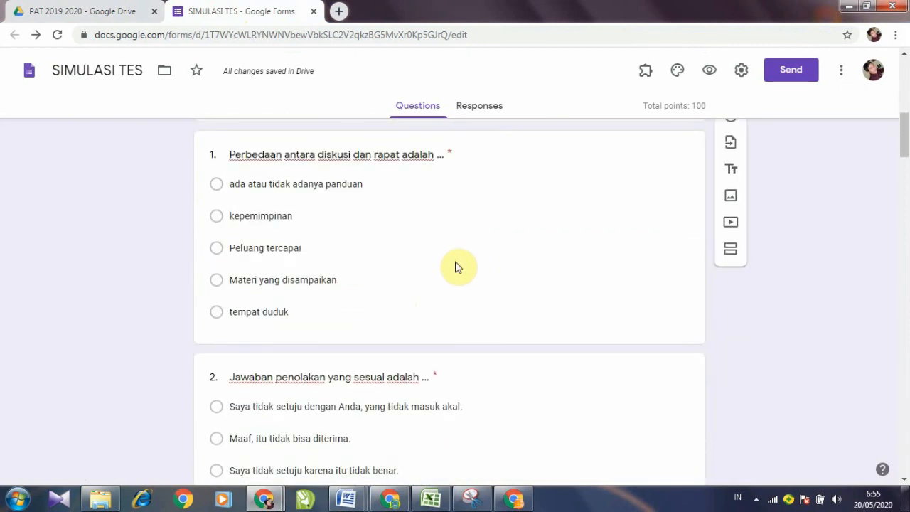
pyautogui.scroll(-3, 458, 267)
pyautogui.scroll(10, 457, 269)
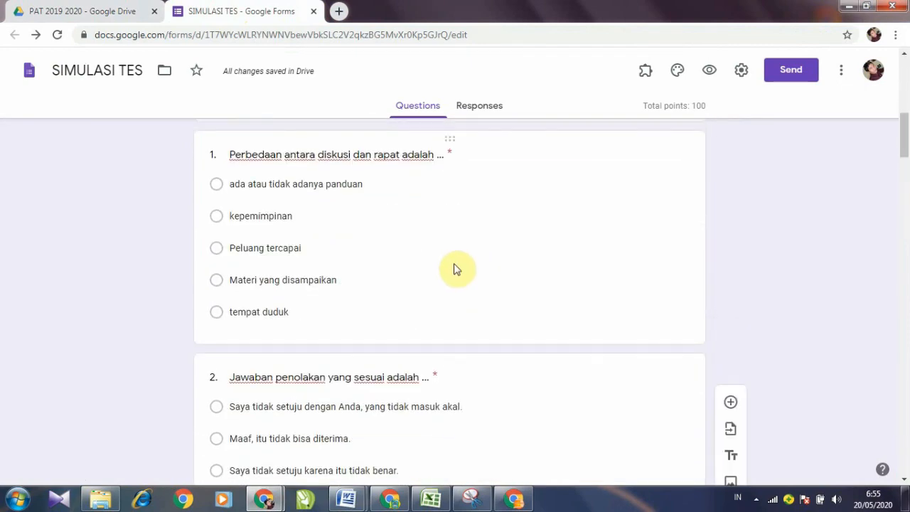